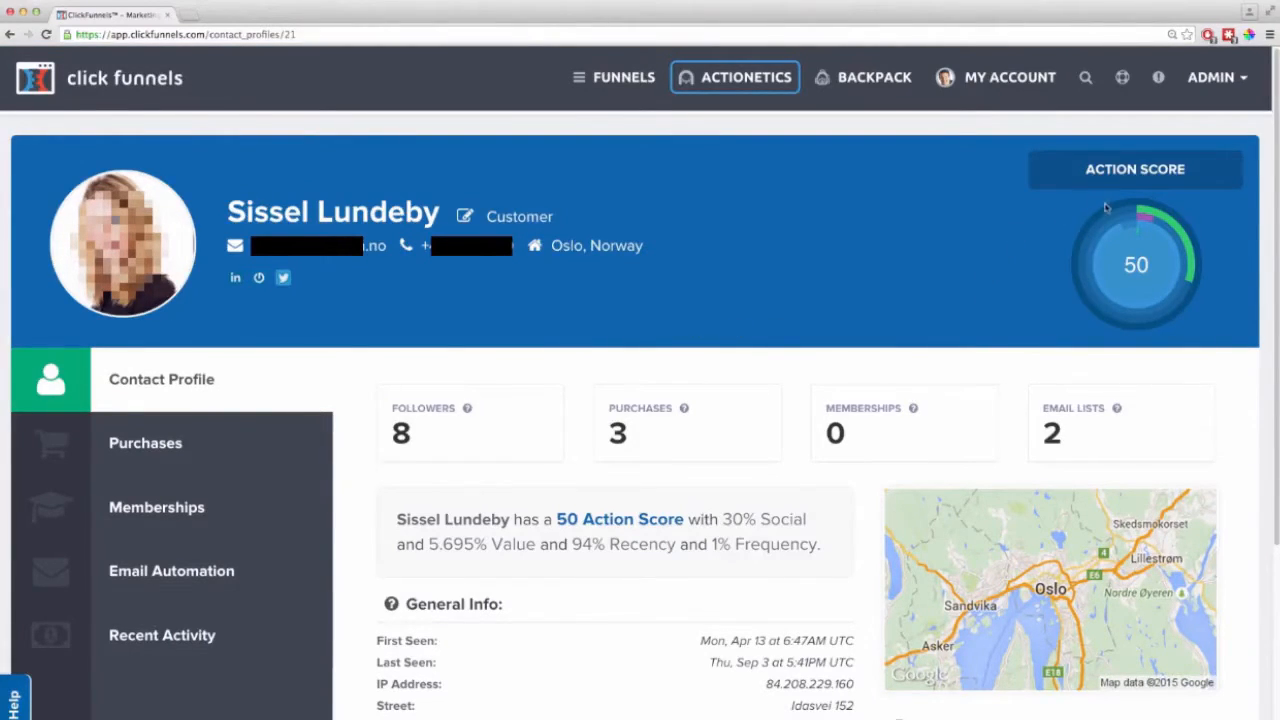
# Examine the contact's action score breakdown and the general info on the contact profile
pyautogui.moveTo(1138, 234)
pyautogui.scroll(-2, 504, 513)
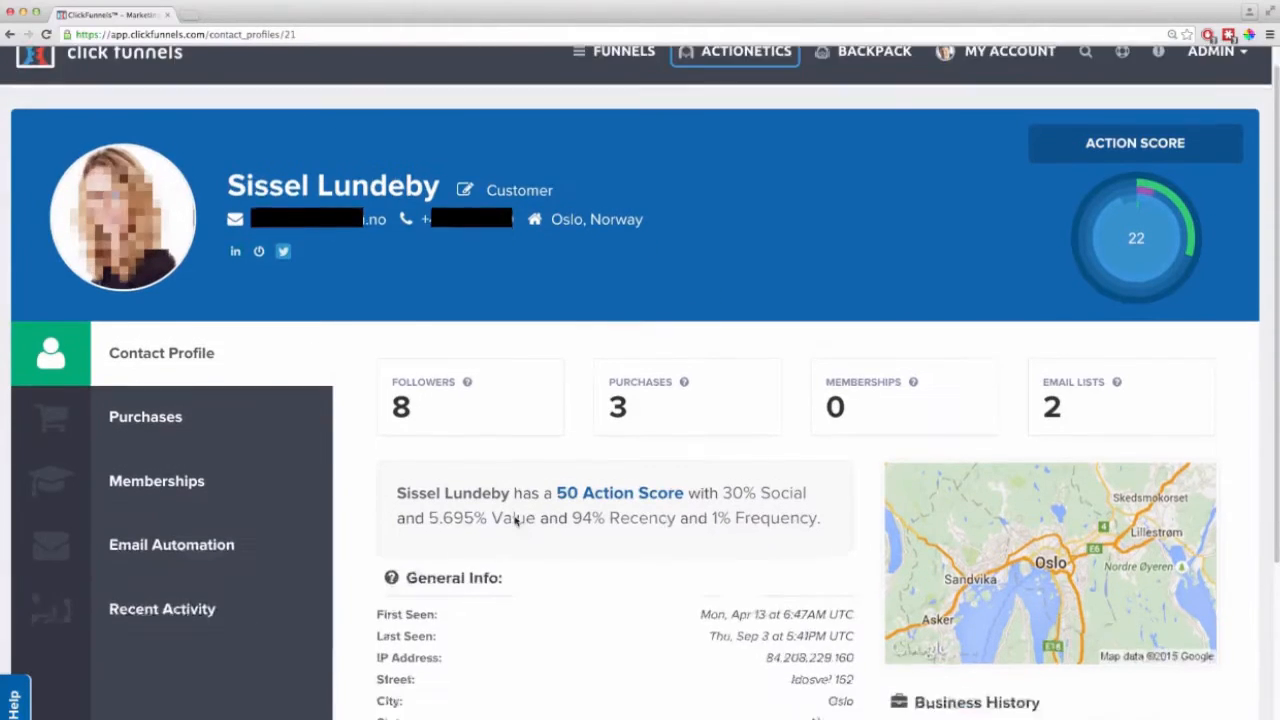
pyautogui.moveTo(377, 536); pyautogui.dragTo(439, 559)
pyautogui.scroll(-5, 439, 559)
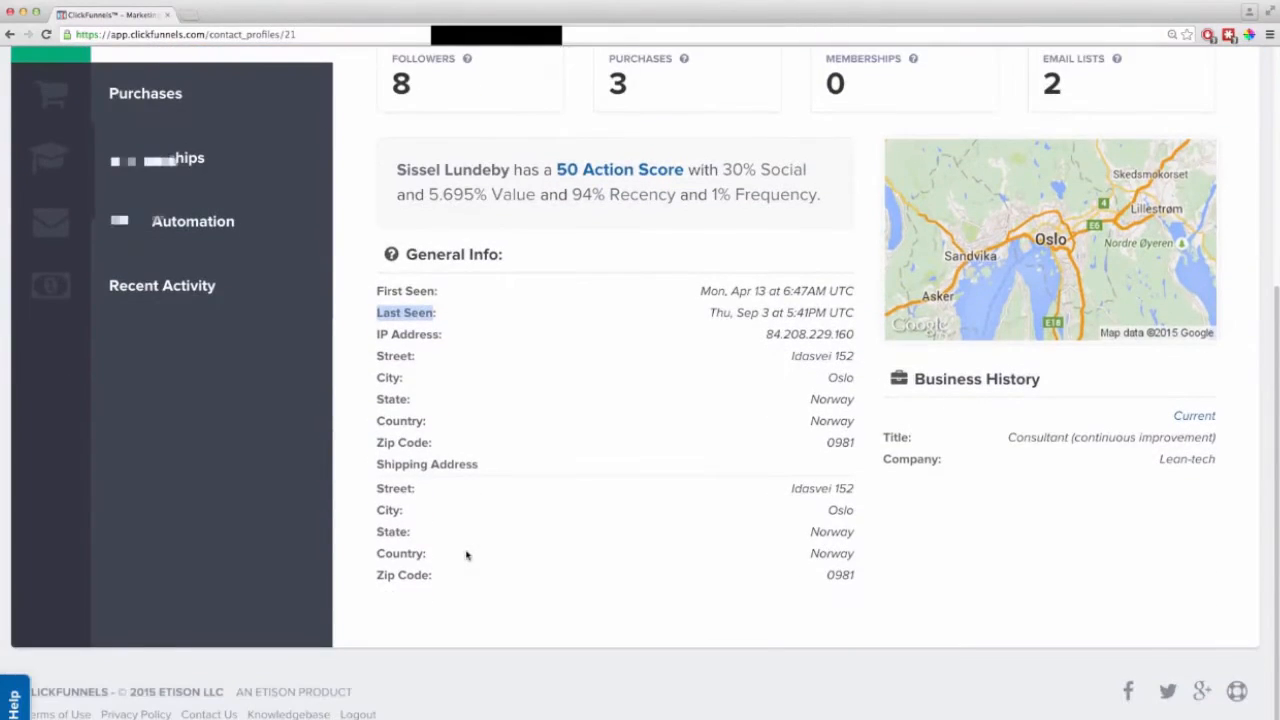
pyautogui.scroll(8, 466, 556)
# Check the contact's purchases, including the affiliate credited for the sale, and the contact's memberships
pyautogui.click(166, 443)
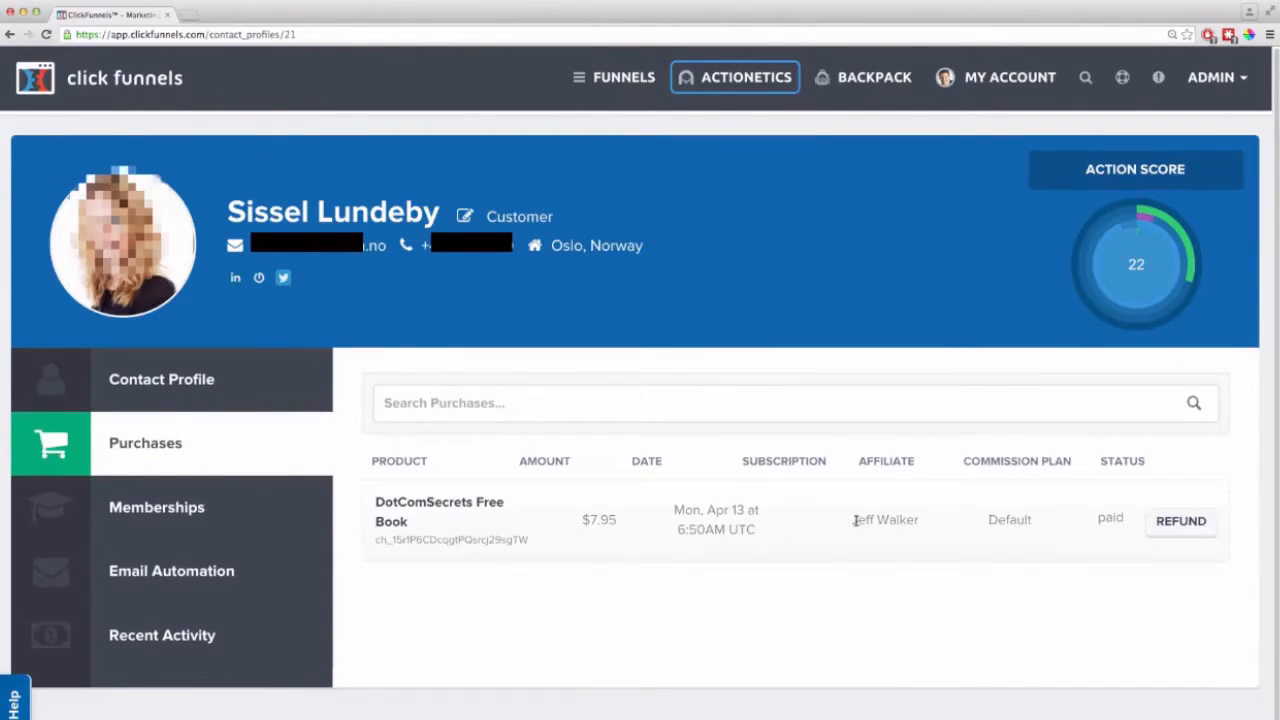
pyautogui.moveTo(853, 520); pyautogui.dragTo(910, 520)
pyautogui.click(205, 508)
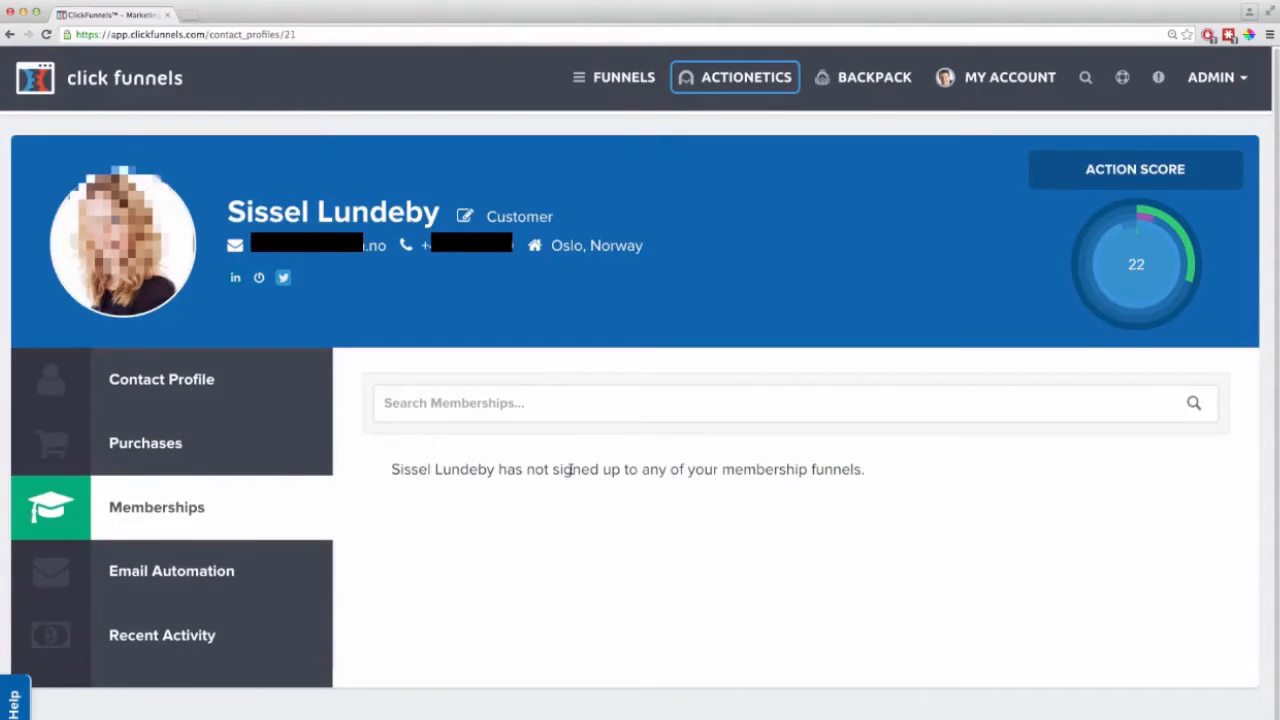
# Review the email lists and action funnels in the contact's email automation section
pyautogui.click(196, 577)
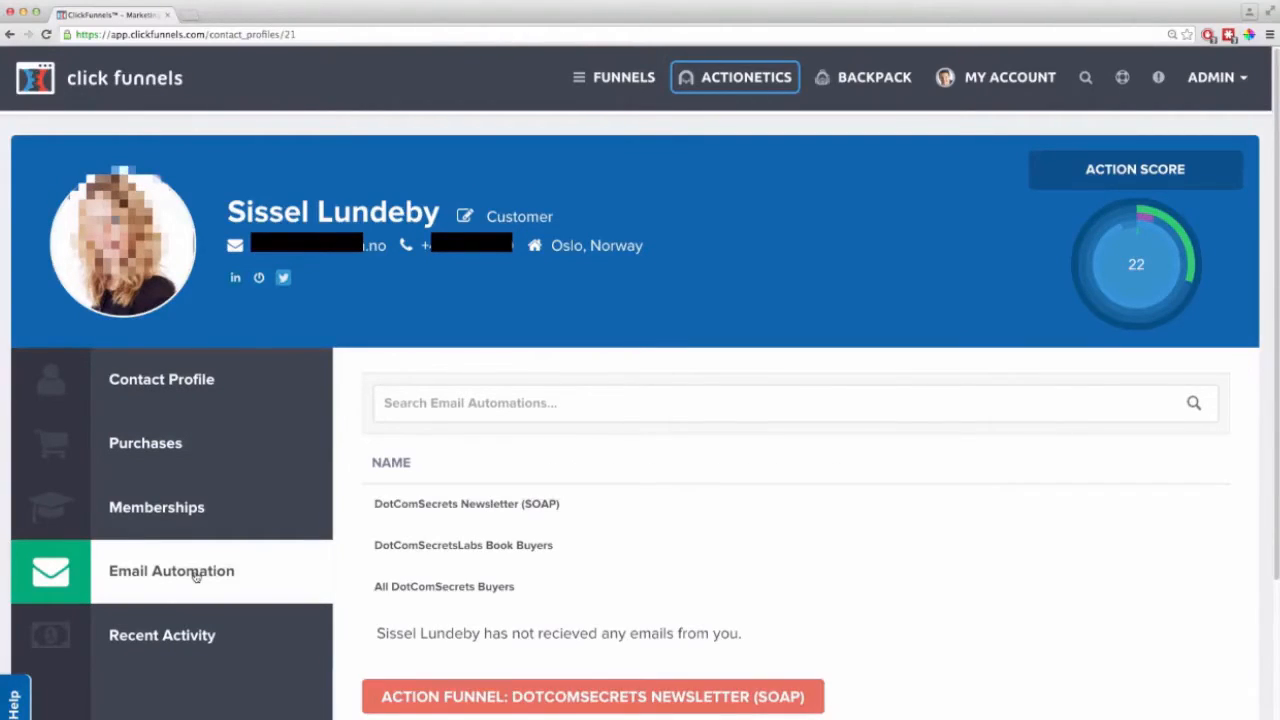
pyautogui.scroll(-3, 489, 574)
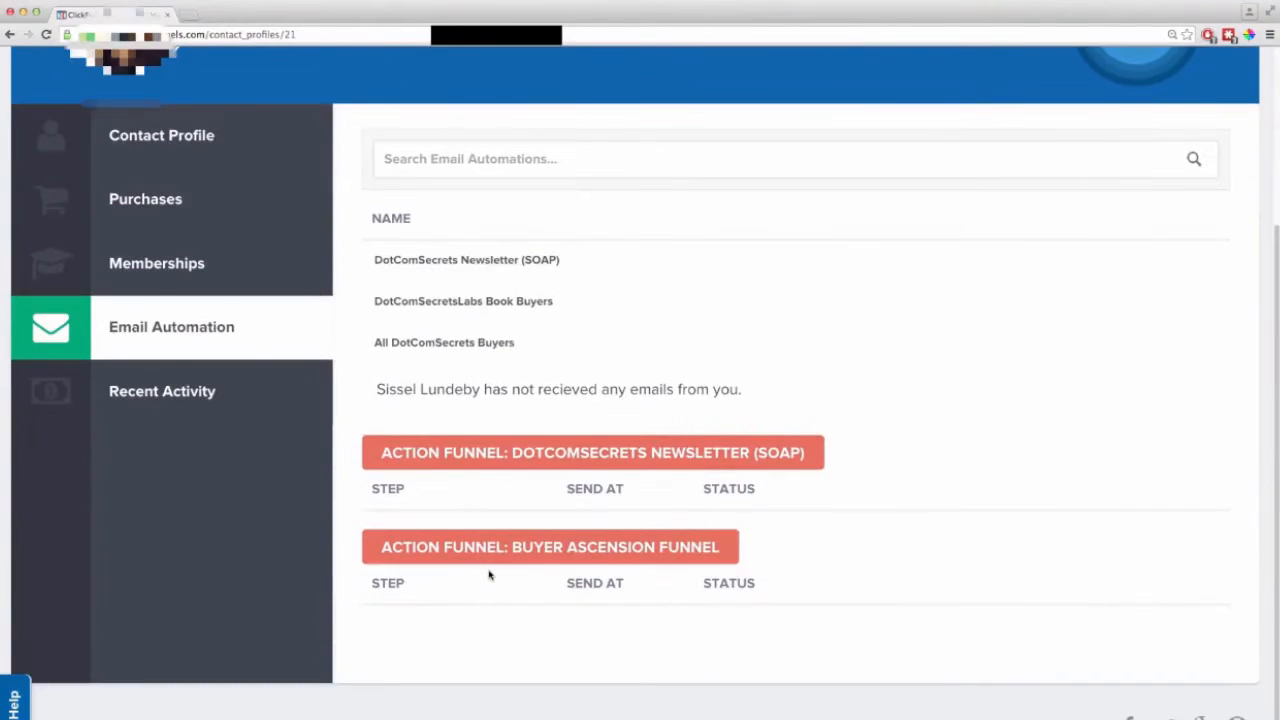
pyautogui.scroll(3, 489, 574)
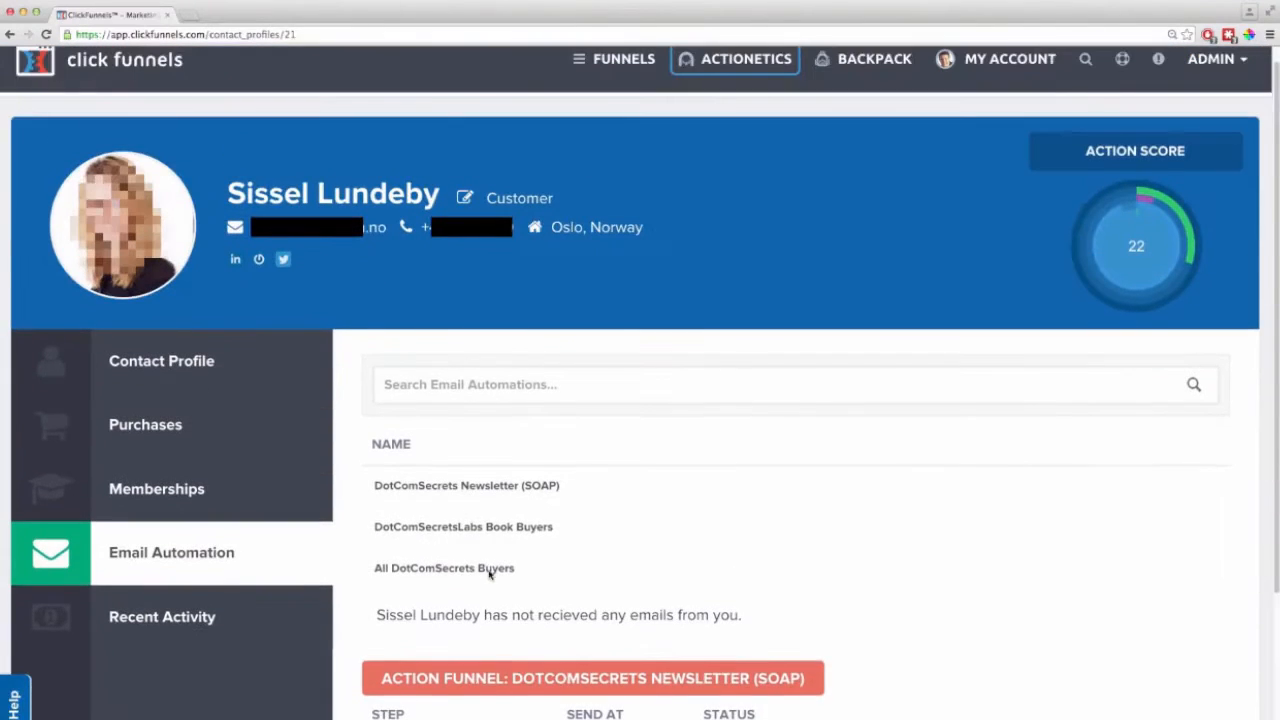
# Review the pages and funnels visited in the contact's recent activity
pyautogui.click(148, 629)
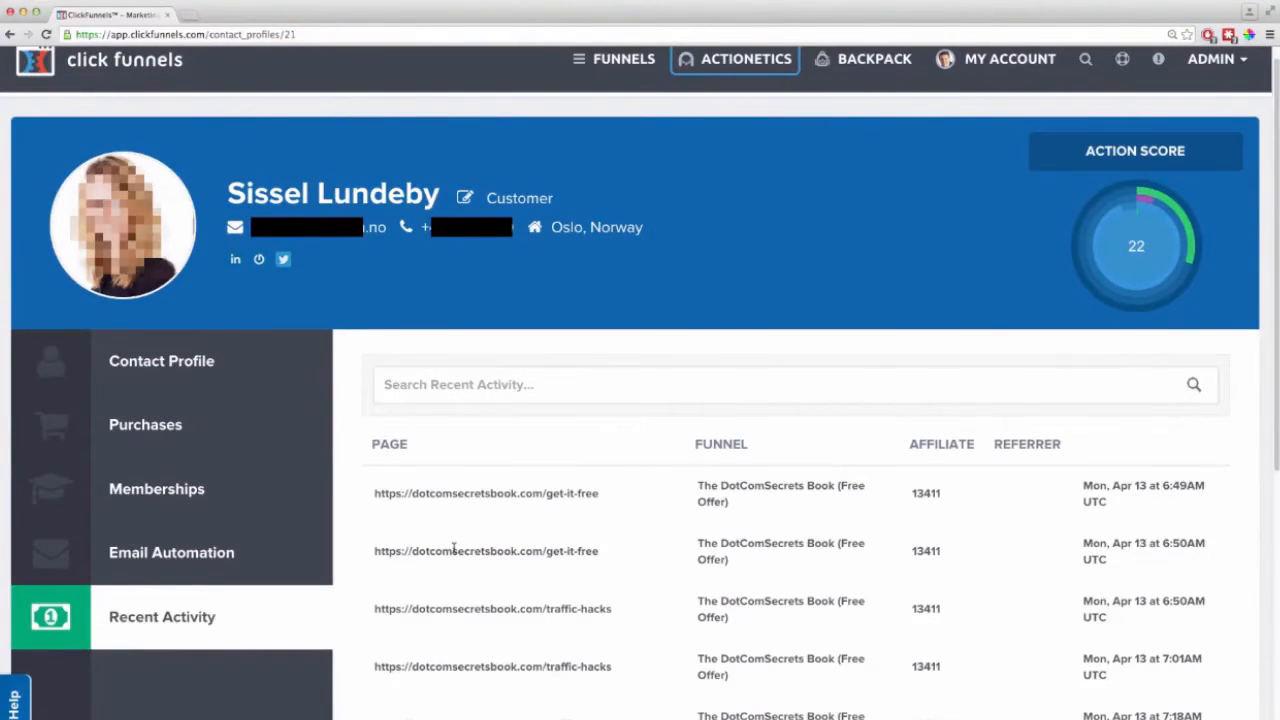
pyautogui.scroll(-1, 452, 550)
pyautogui.scroll(-5, 456, 553)
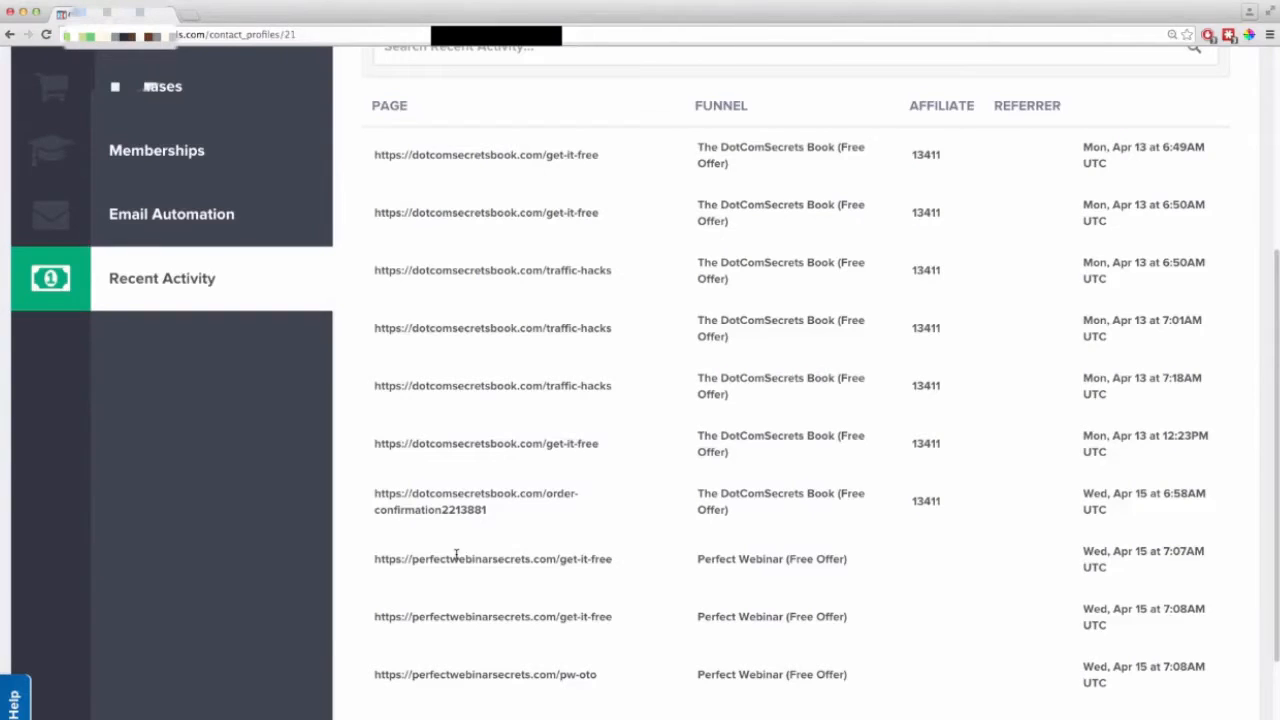
pyautogui.scroll(6, 509, 540)
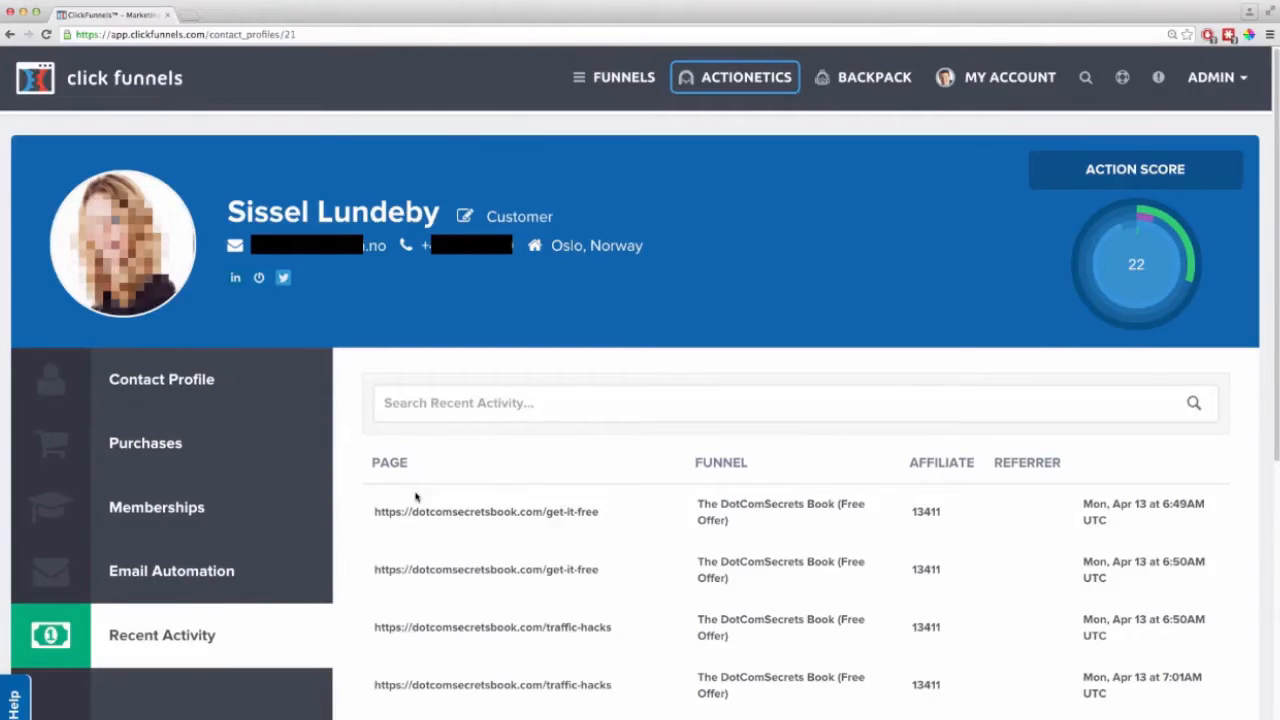
# Open the Actionetics email lists and look through the list groups with their subscriber figures
pyautogui.click(728, 86)
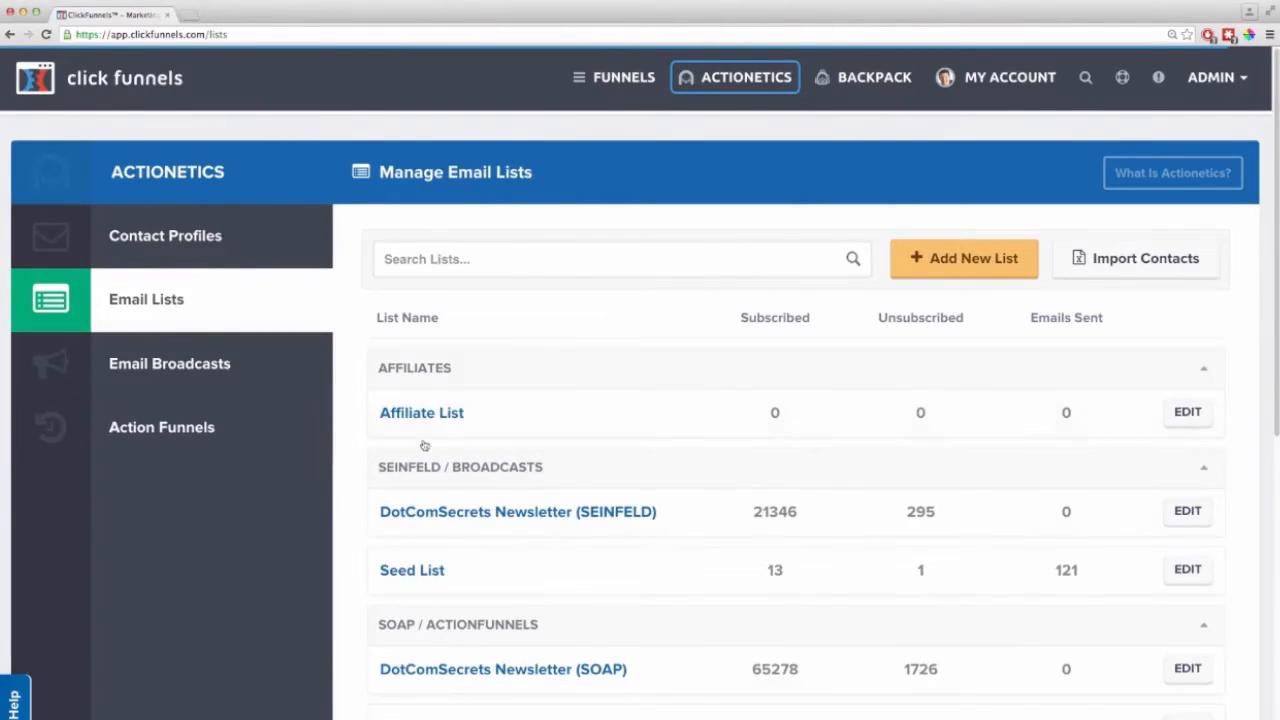
pyautogui.scroll(-1, 386, 496)
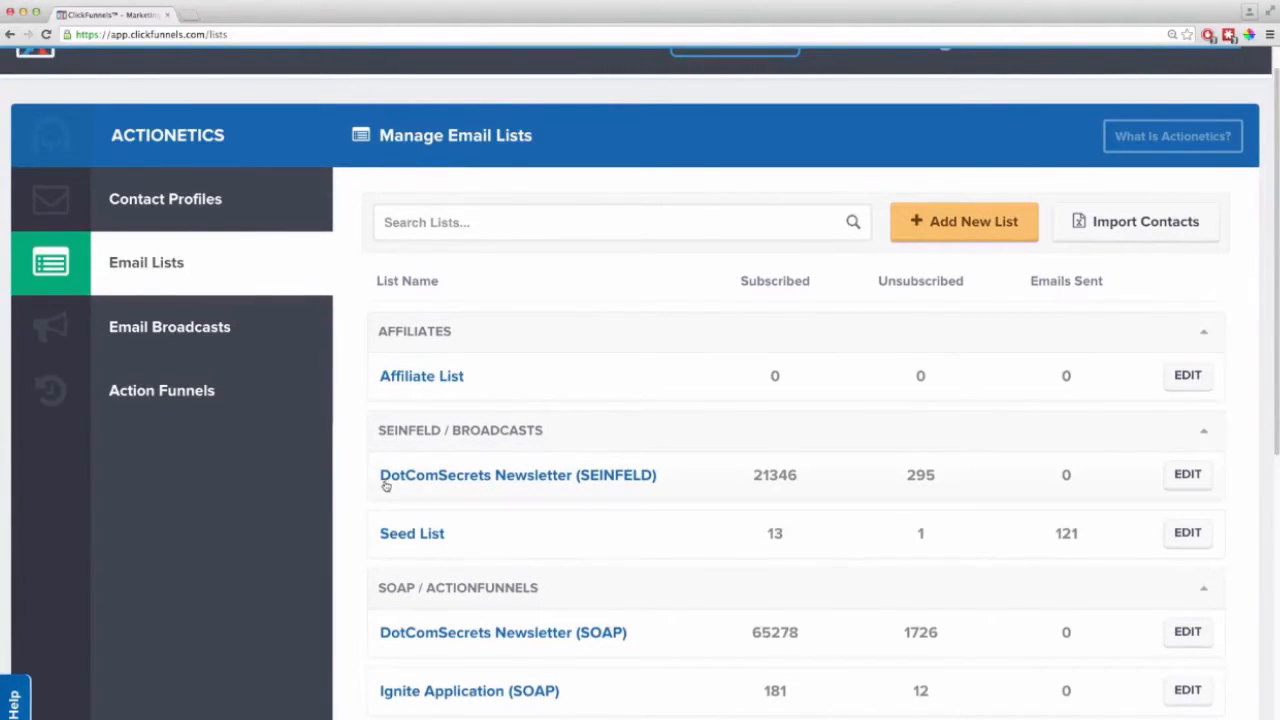
pyautogui.scroll(-1, 570, 514)
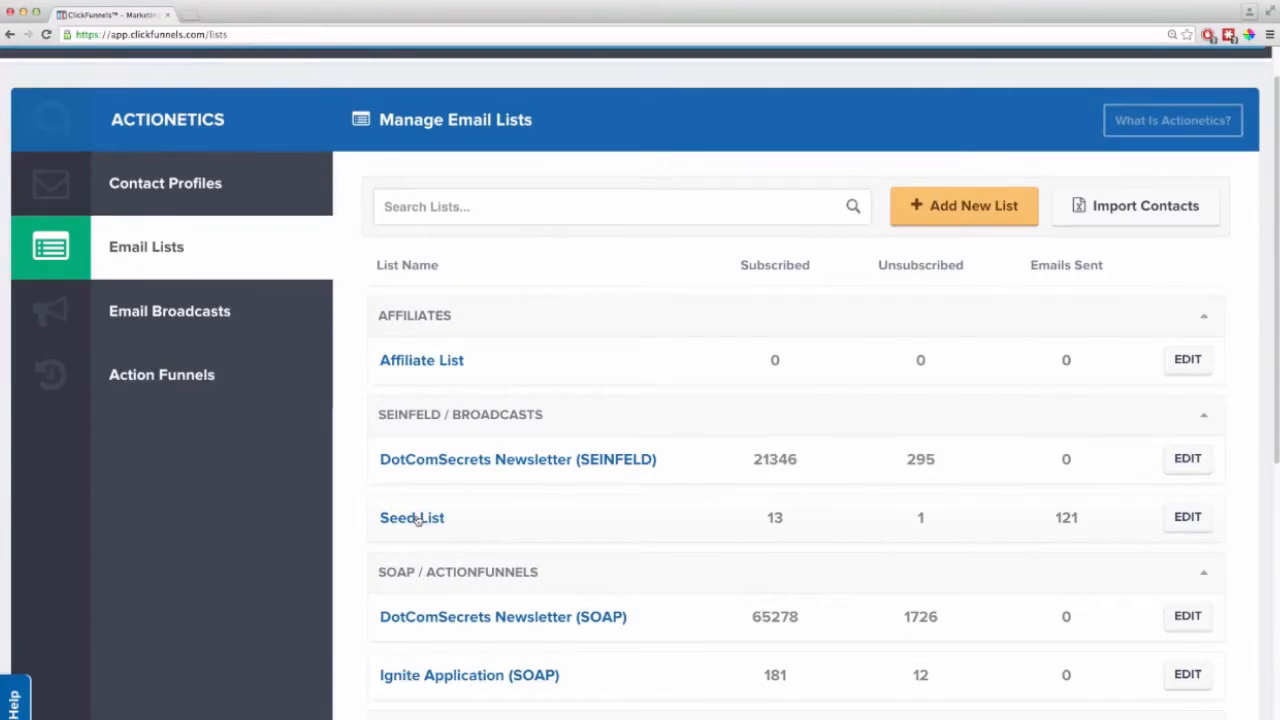
pyautogui.scroll(-3, 424, 519)
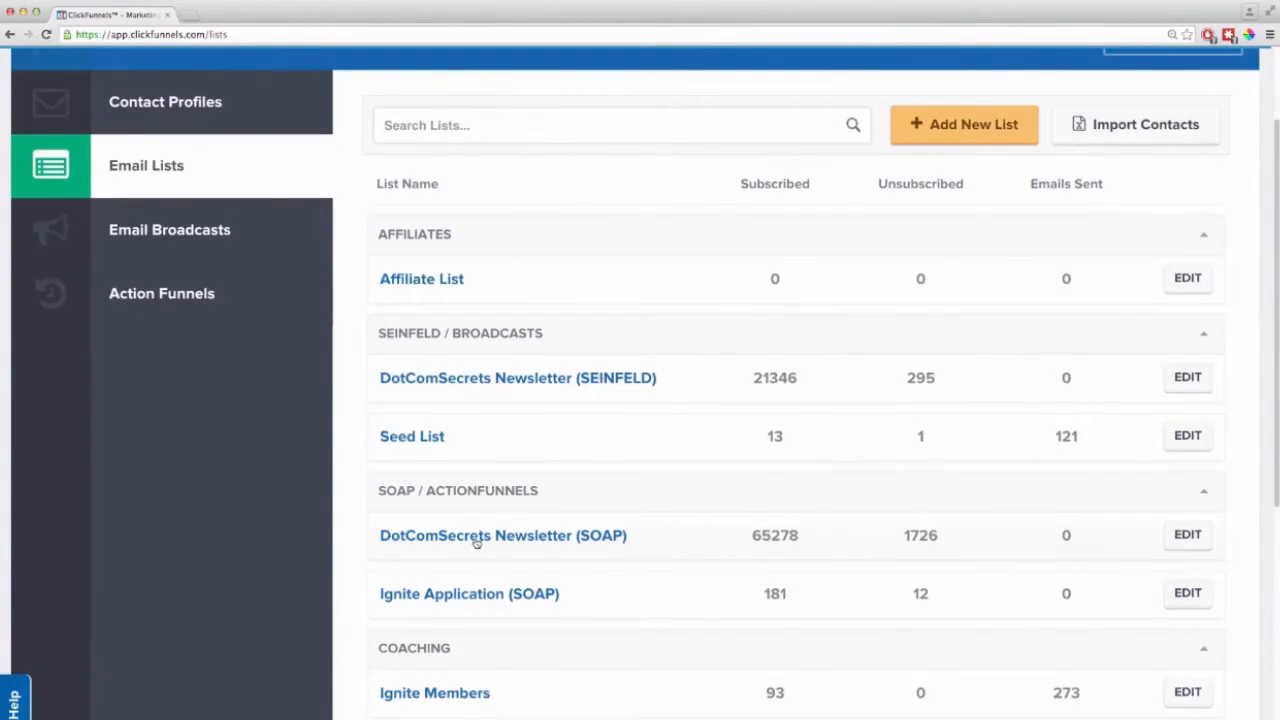
pyautogui.scroll(-4, 514, 597)
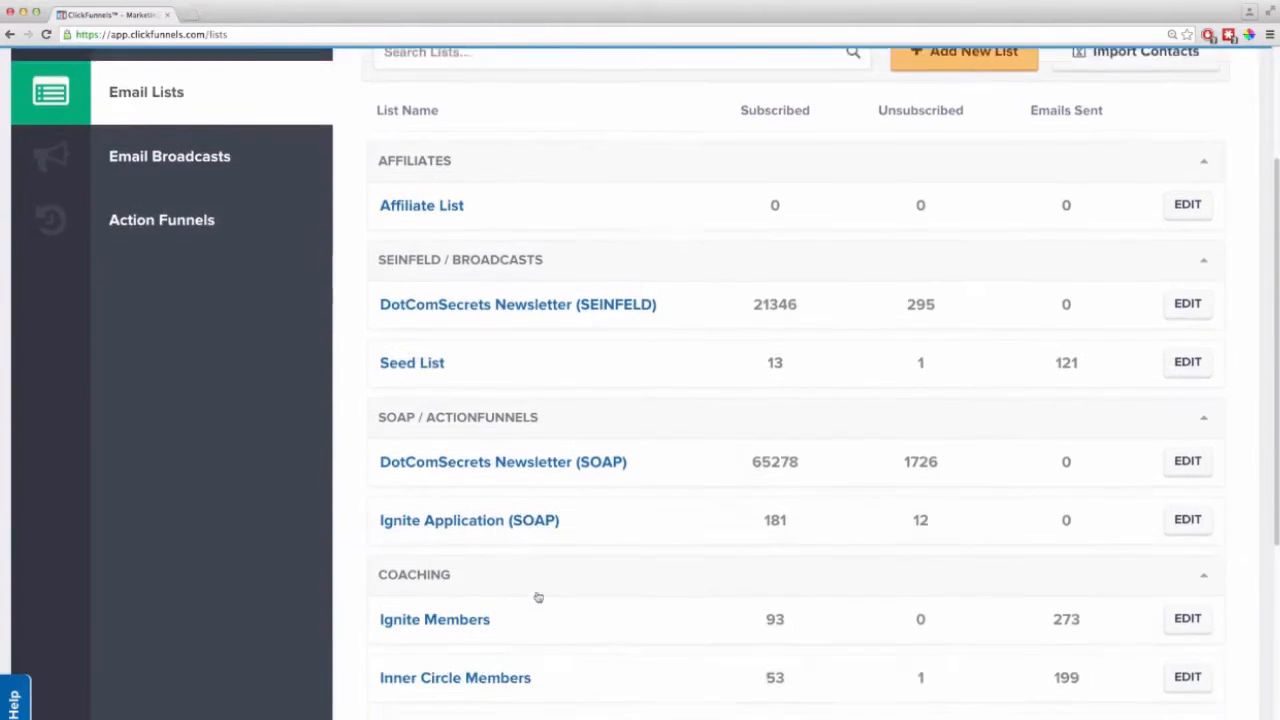
pyautogui.scroll(-4, 600, 578)
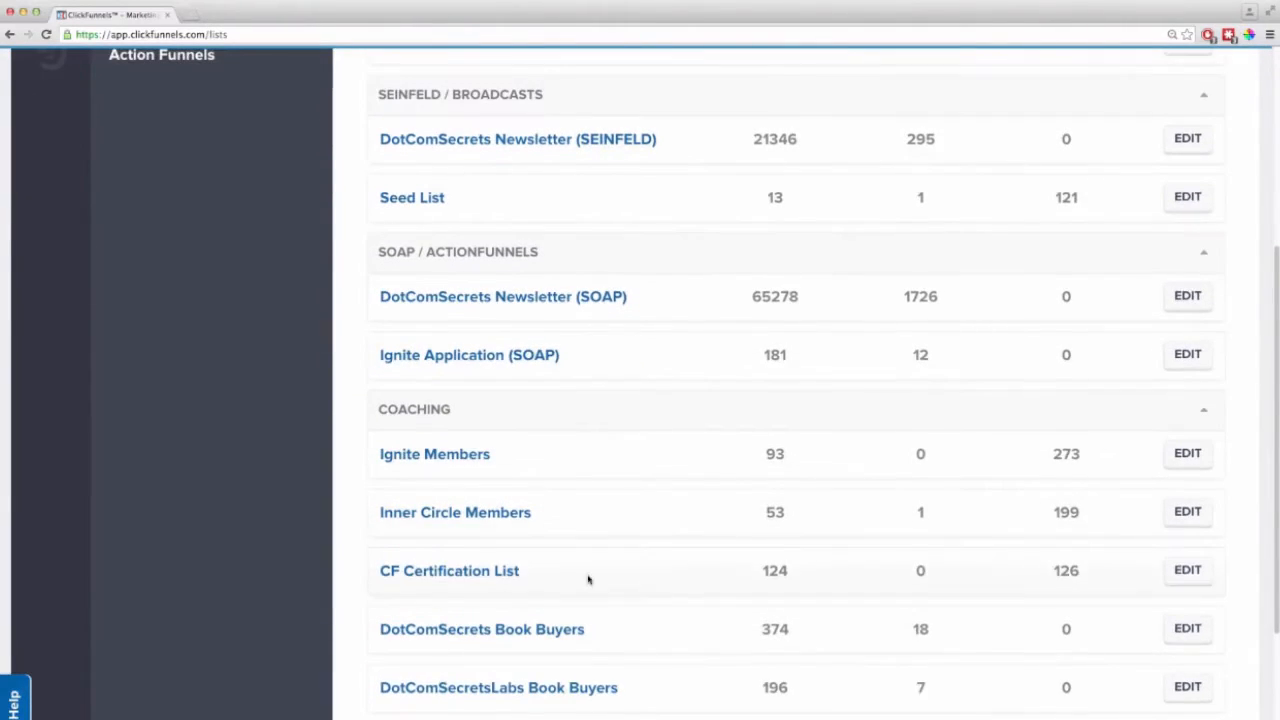
pyautogui.scroll(-4, 614, 680)
pyautogui.scroll(15, 614, 672)
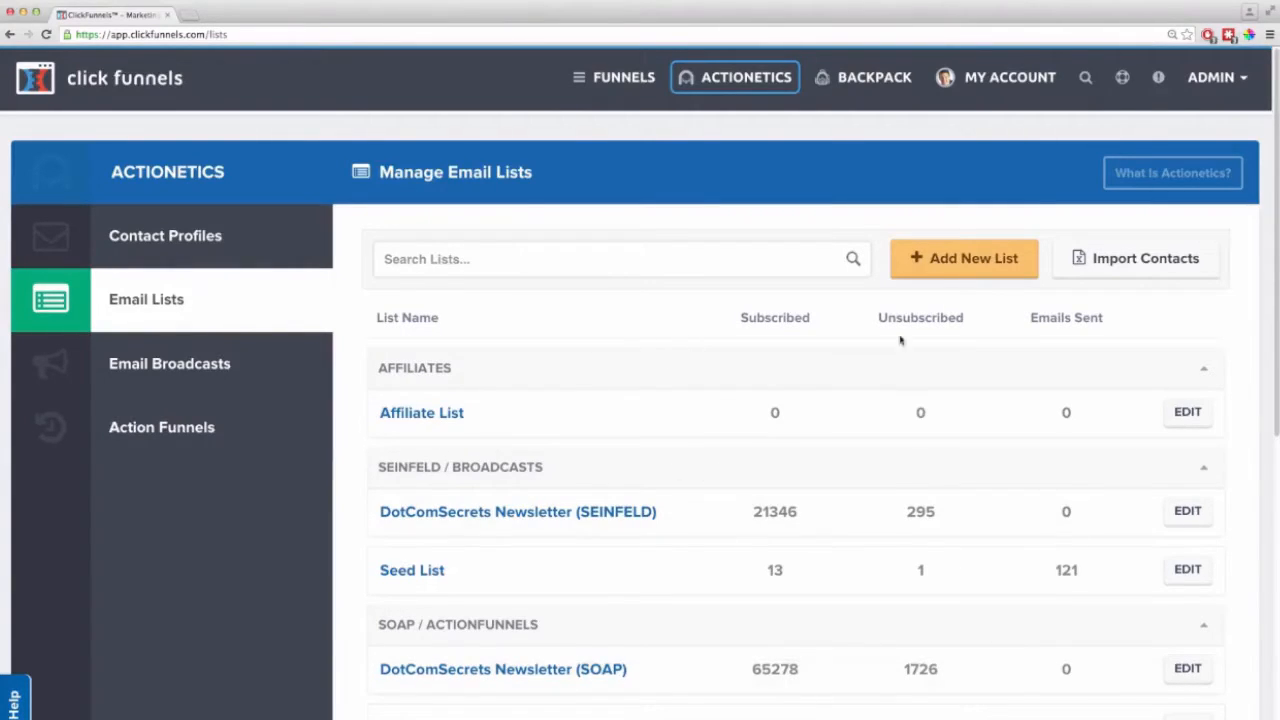
# Create an email list named "Webinar Registrant (No Show)" with the new group tag "Webinar Demo"
pyautogui.click(955, 262)
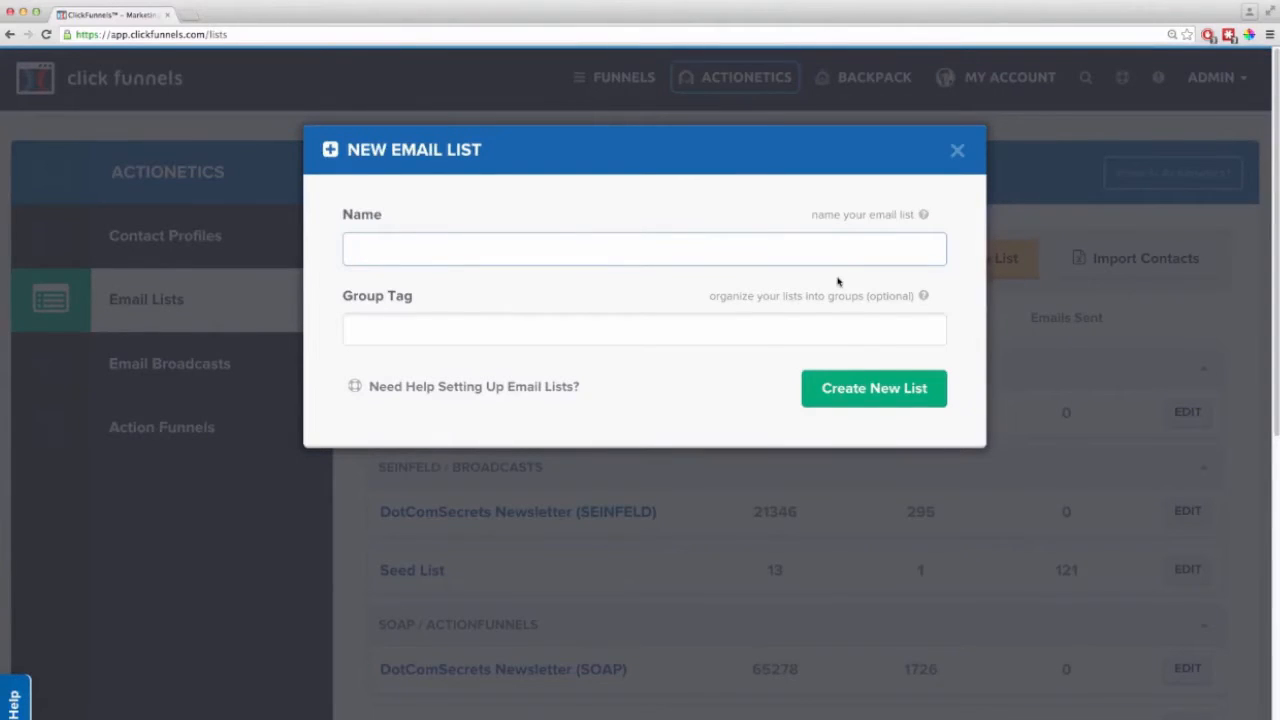
pyautogui.write('Webinar Registrant')
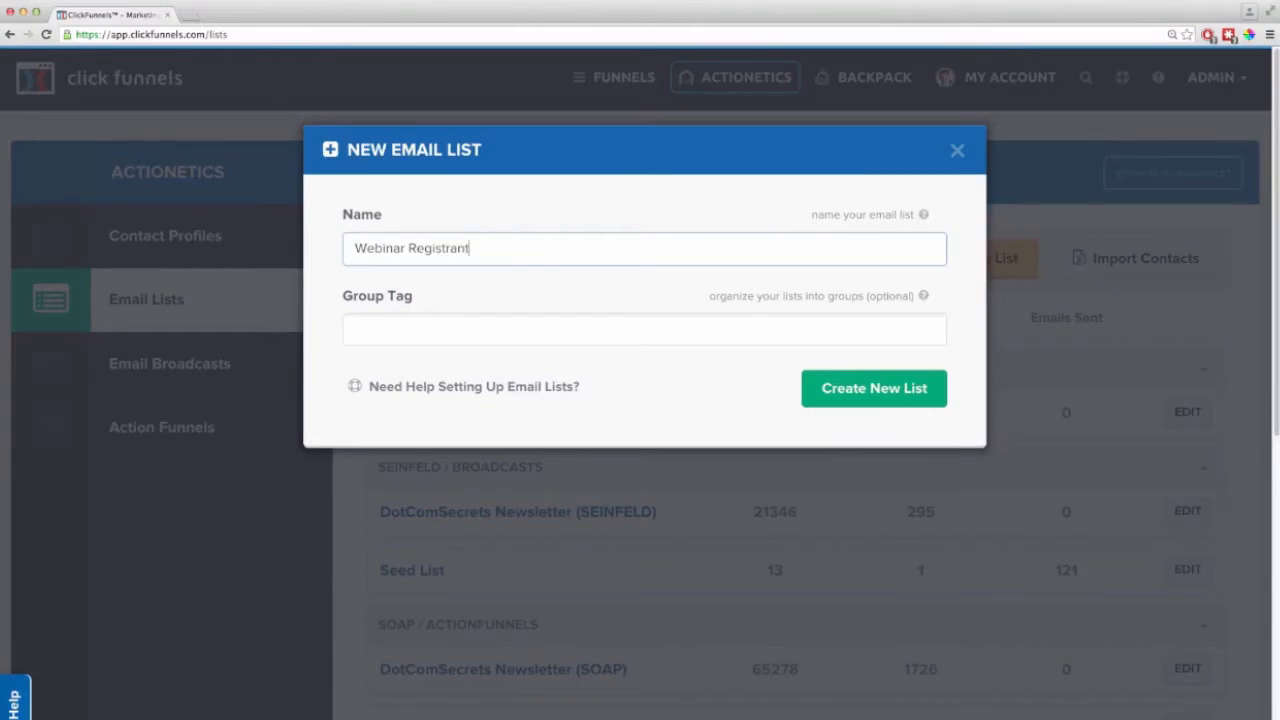
pyautogui.write(' (No Show')
pyautogui.press('Tab')
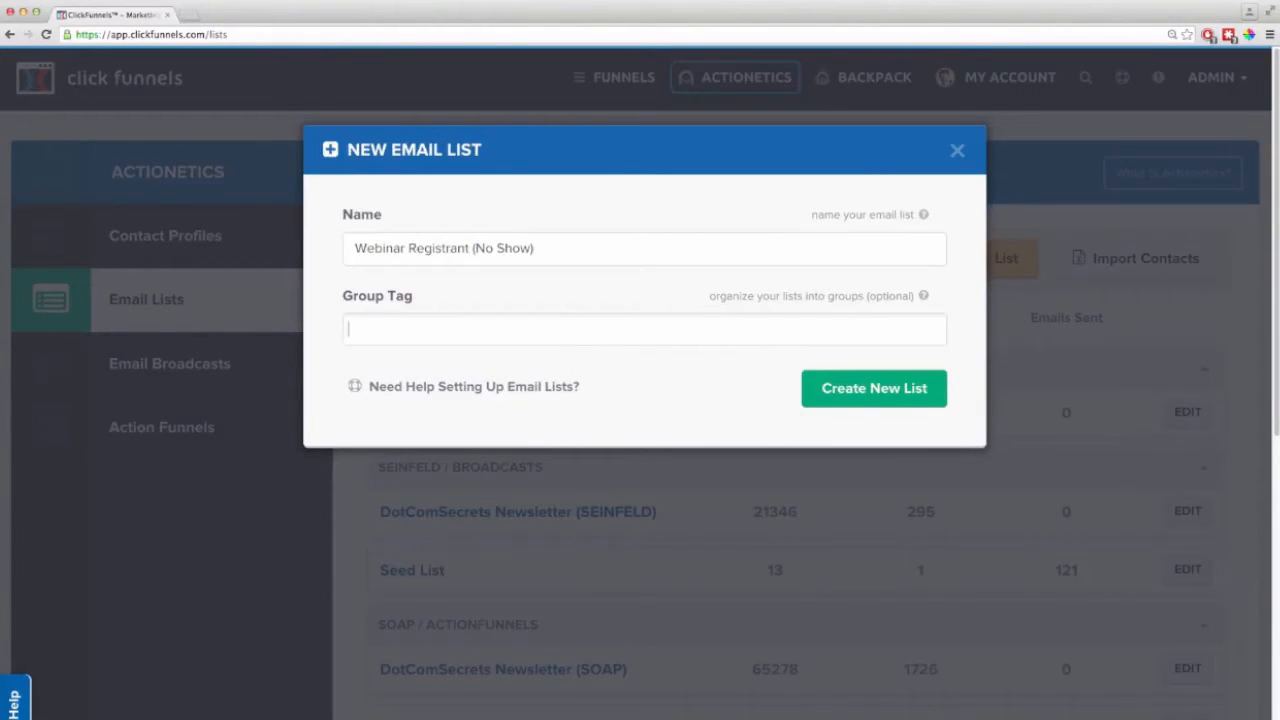
pyautogui.write('Webinar Demo')
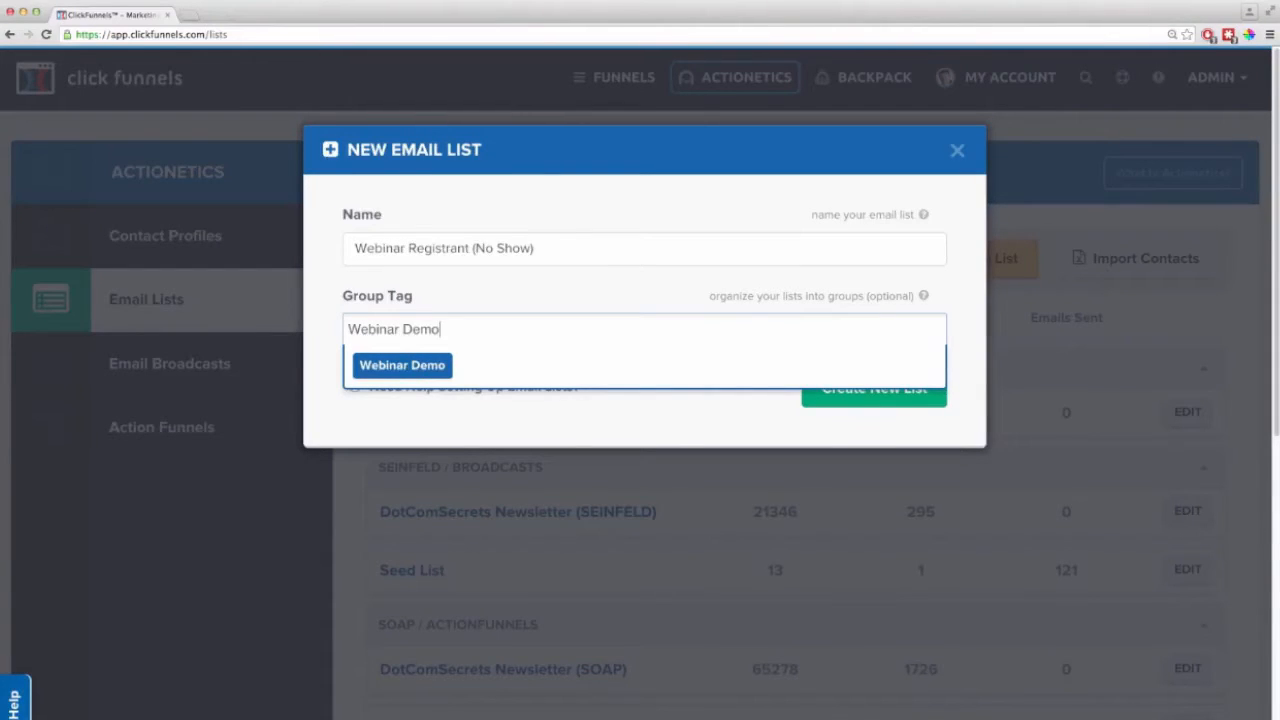
pyautogui.click(440, 370)
pyautogui.click(897, 395)
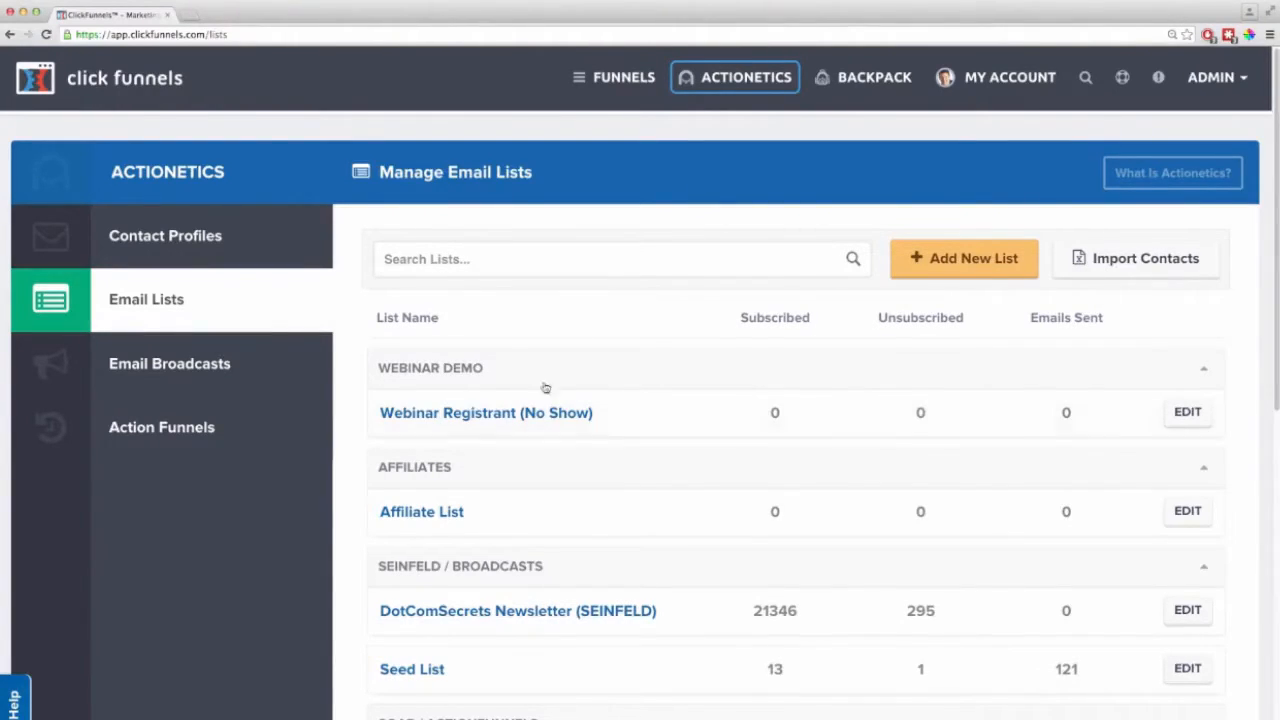
# Open the funnels page in a separate browser tab and switch to that tab
pyautogui.click(626, 88)
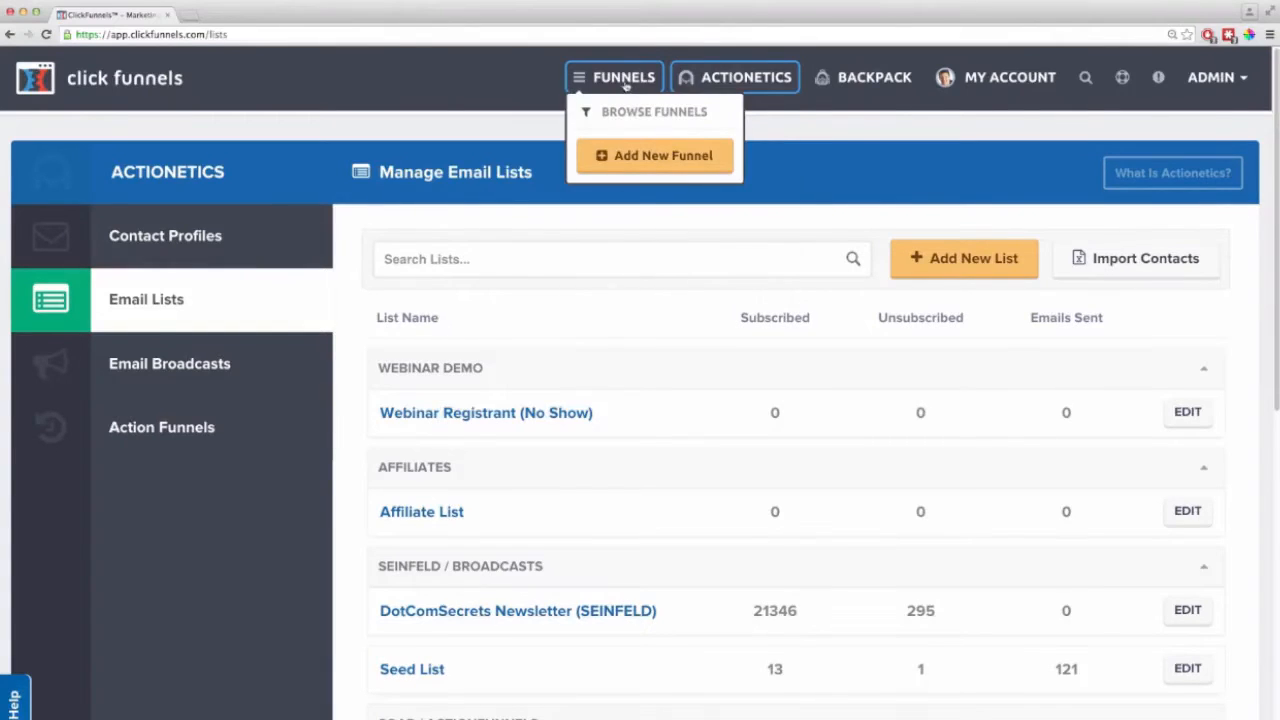
pyautogui.rightClick(626, 87)
pyautogui.click(660, 94)
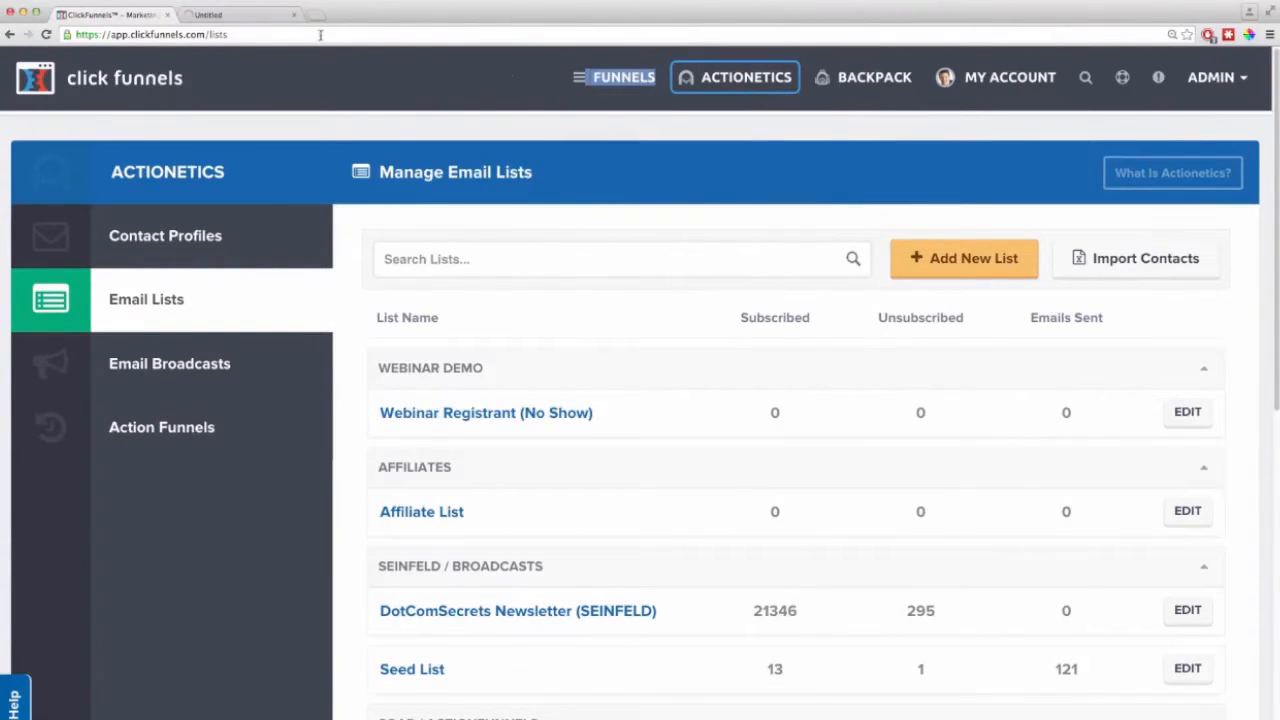
pyautogui.click(237, 16)
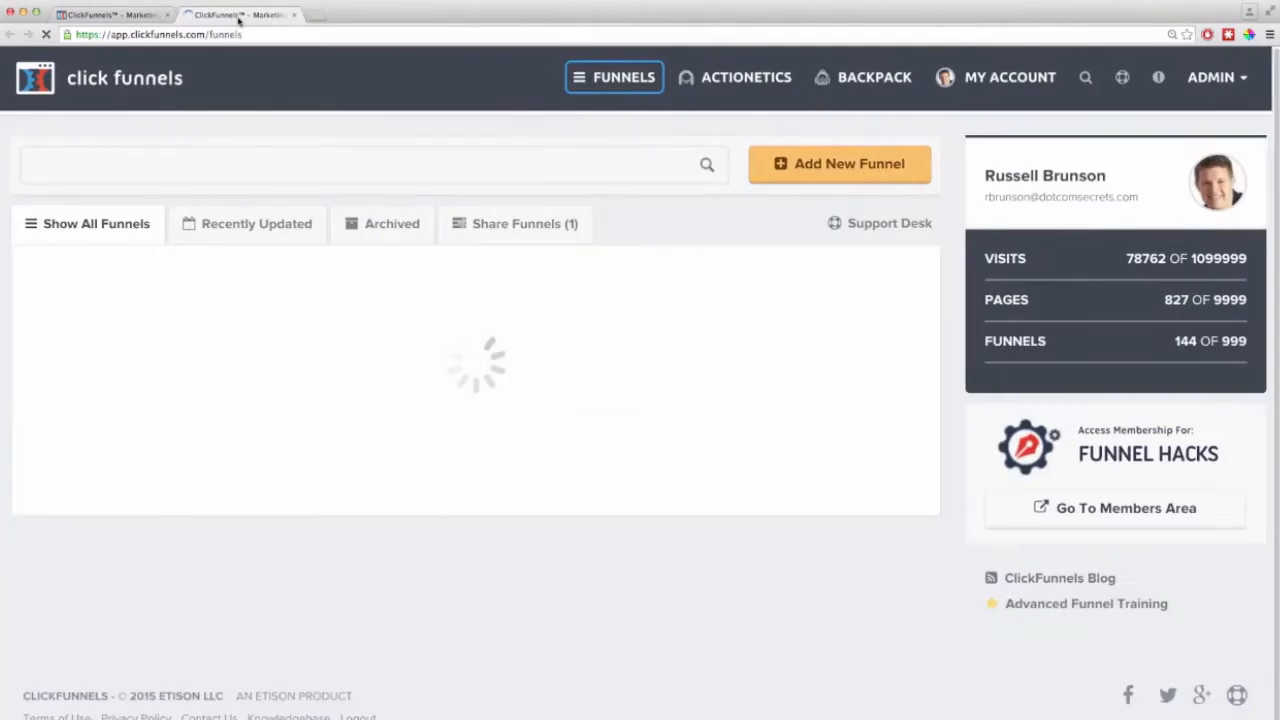
# Build a new Host Webinar funnel of the Webinar Replay type, named "Webinar Demo" with the group tag "demo"
pyautogui.click(843, 170)
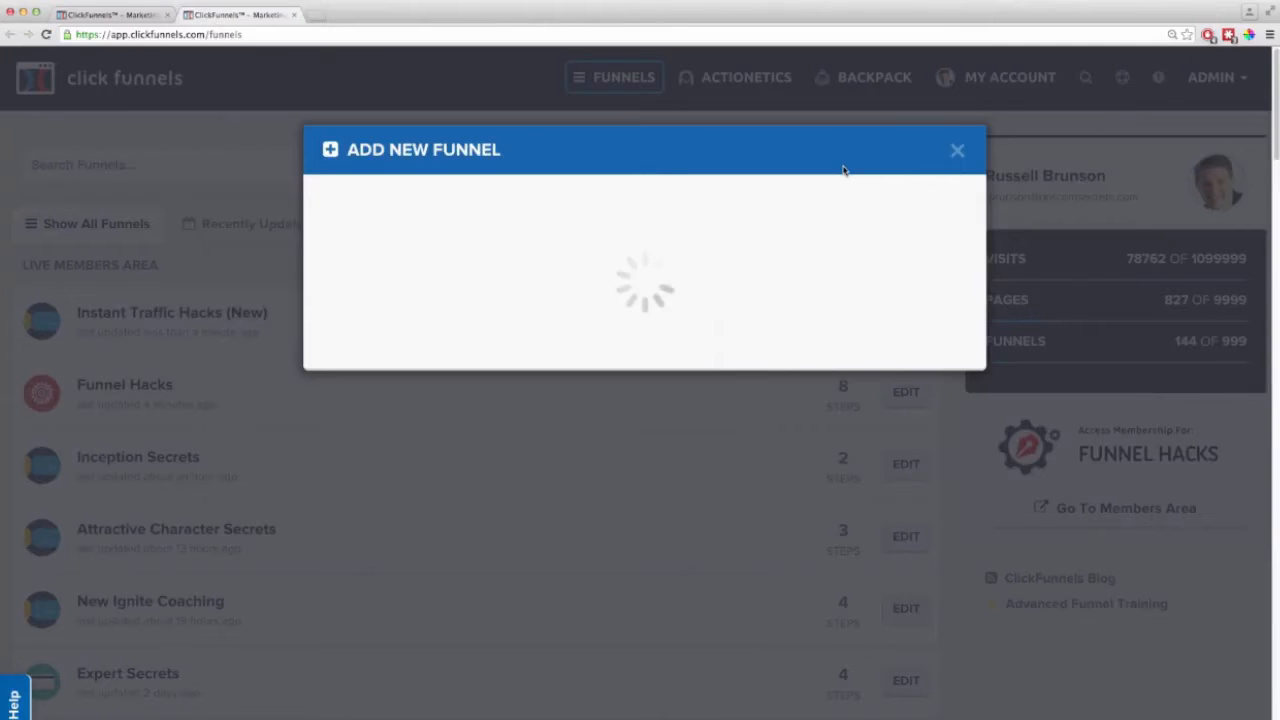
pyautogui.click(936, 369)
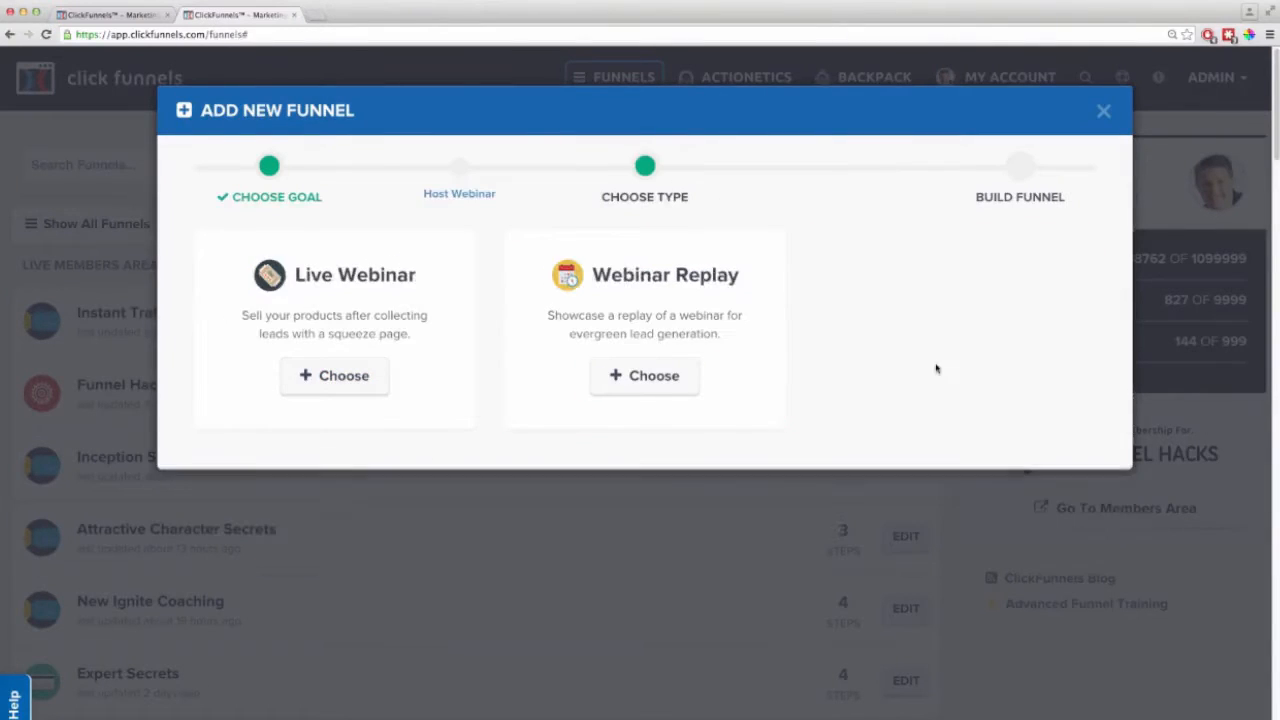
pyautogui.click(662, 379)
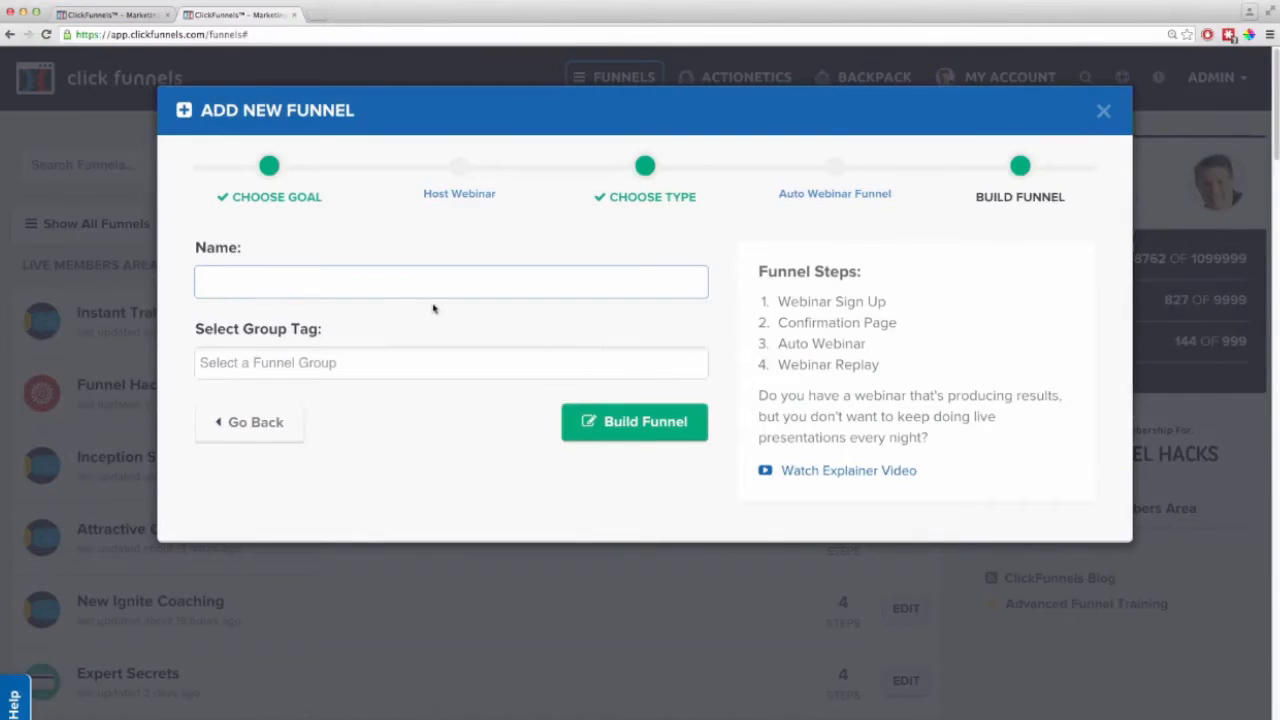
pyautogui.write('Webinar Demo')
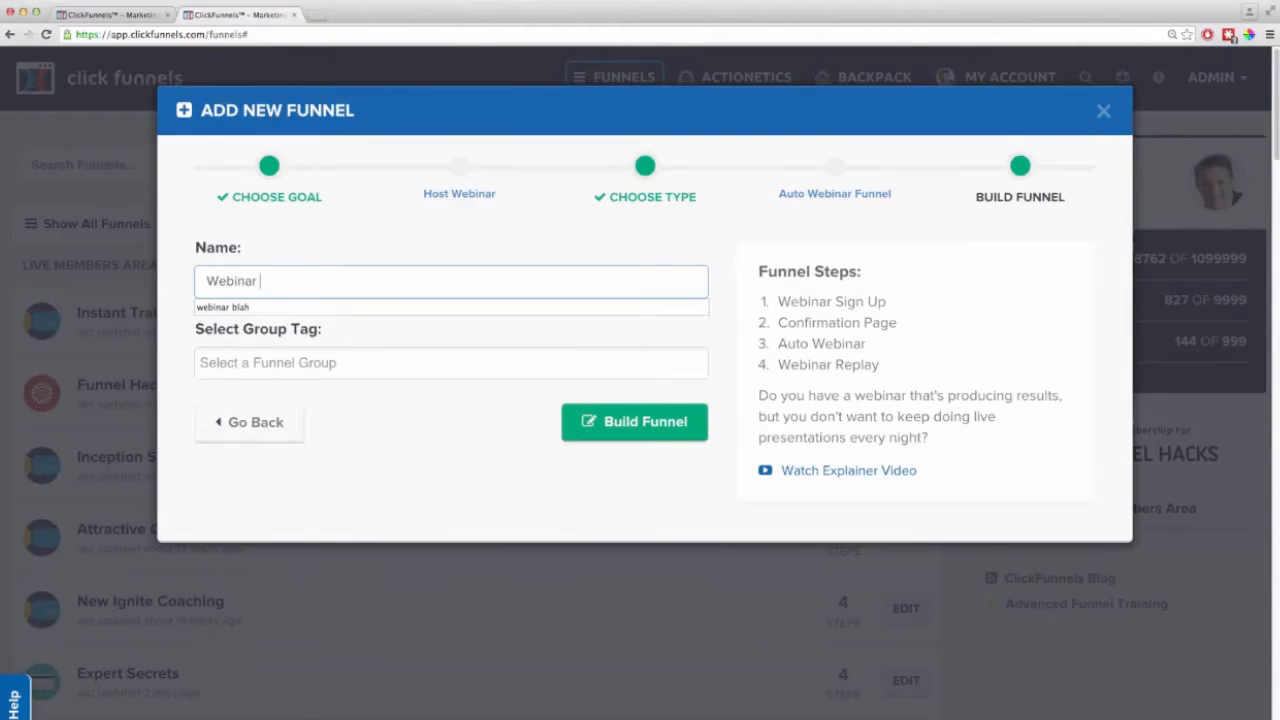
pyautogui.press('Tab')
pyautogui.write('demo')
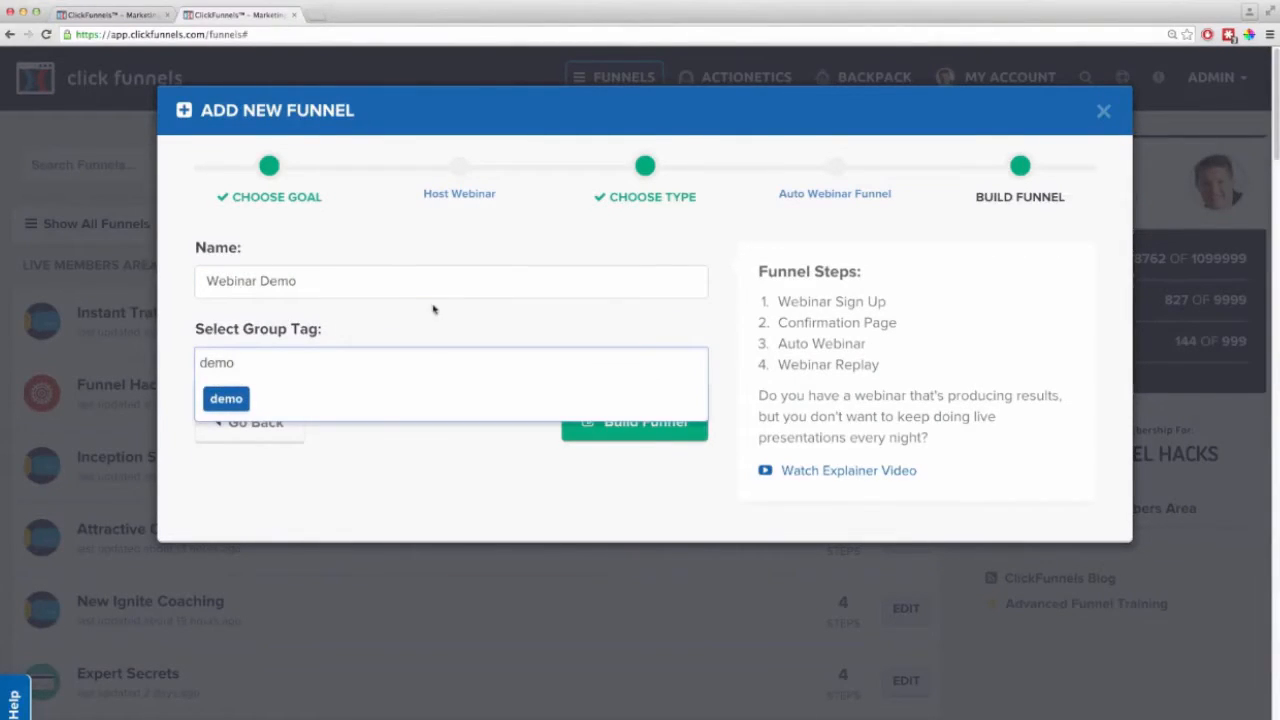
pyautogui.click(226, 399)
pyautogui.click(594, 428)
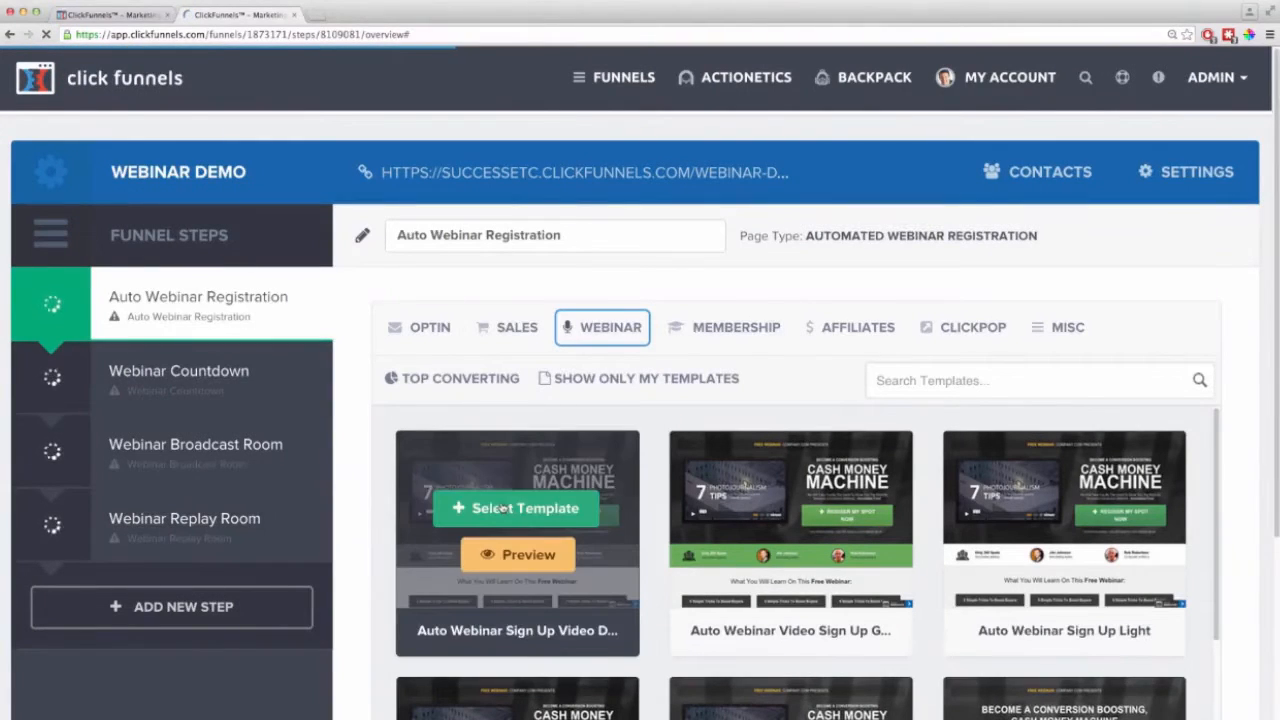
# Apply the first Auto Webinar Sign Up Video template to the Auto Webinar Registration step and dismiss the setup notice
pyautogui.click(527, 508)
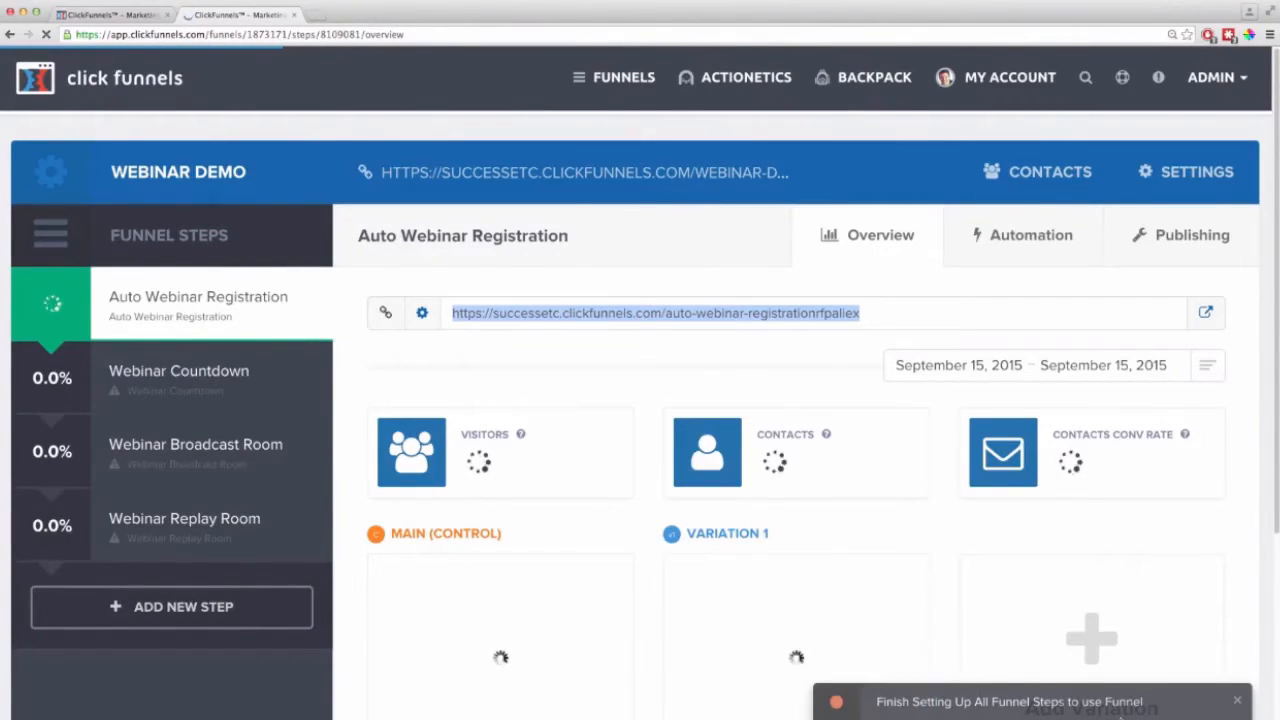
pyautogui.click(1236, 702)
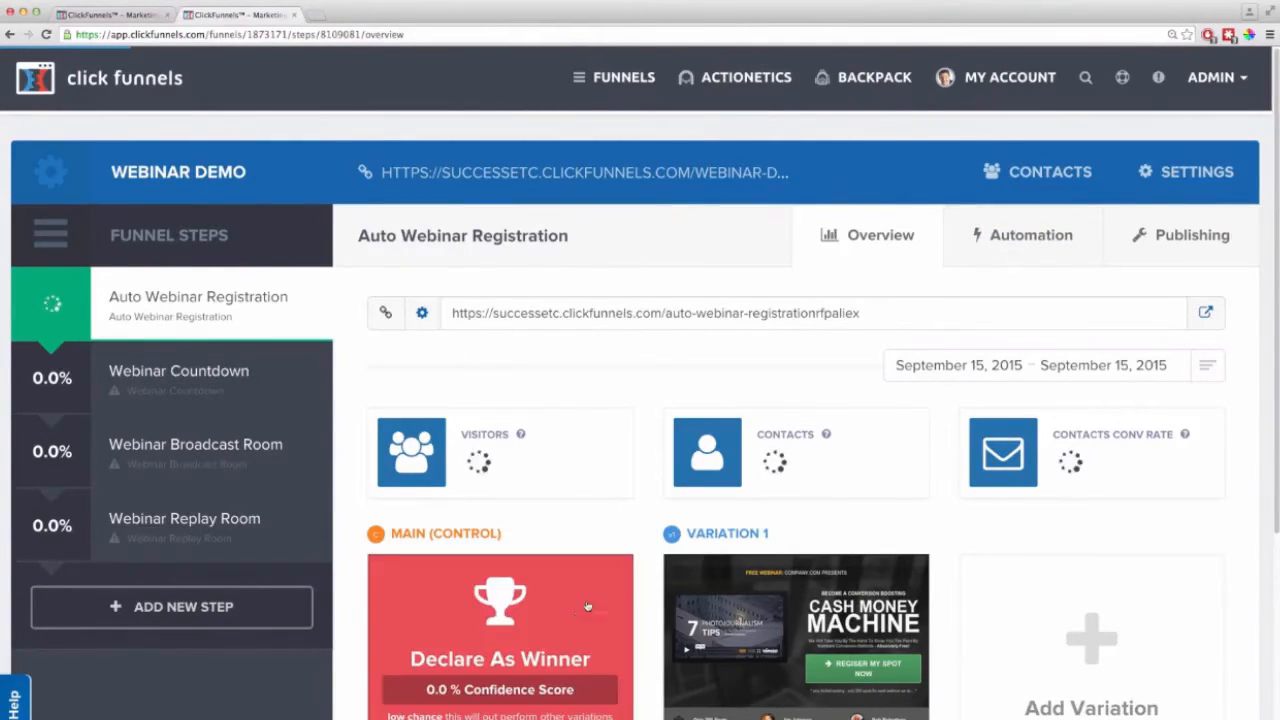
# Open the automation settings of the Auto Webinar Registration step and review its triggered emails
pyautogui.click(1020, 240)
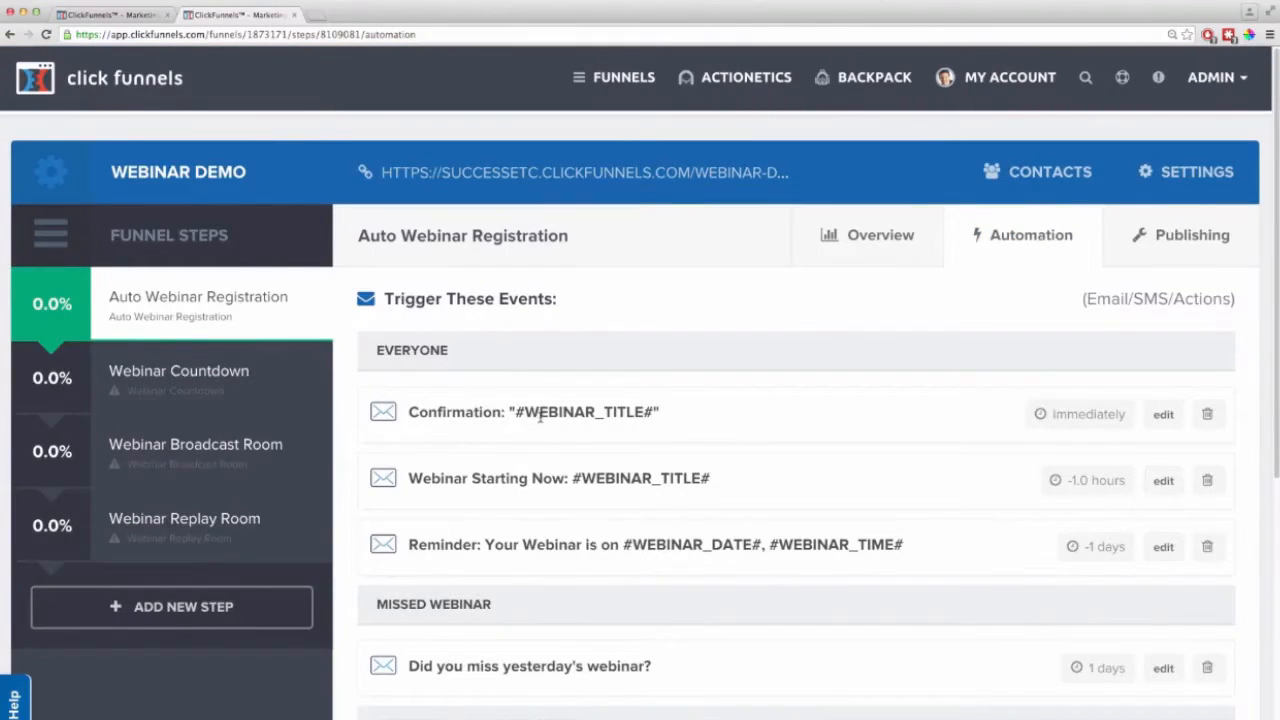
pyautogui.scroll(-4, 632, 680)
pyautogui.scroll(3, 634, 678)
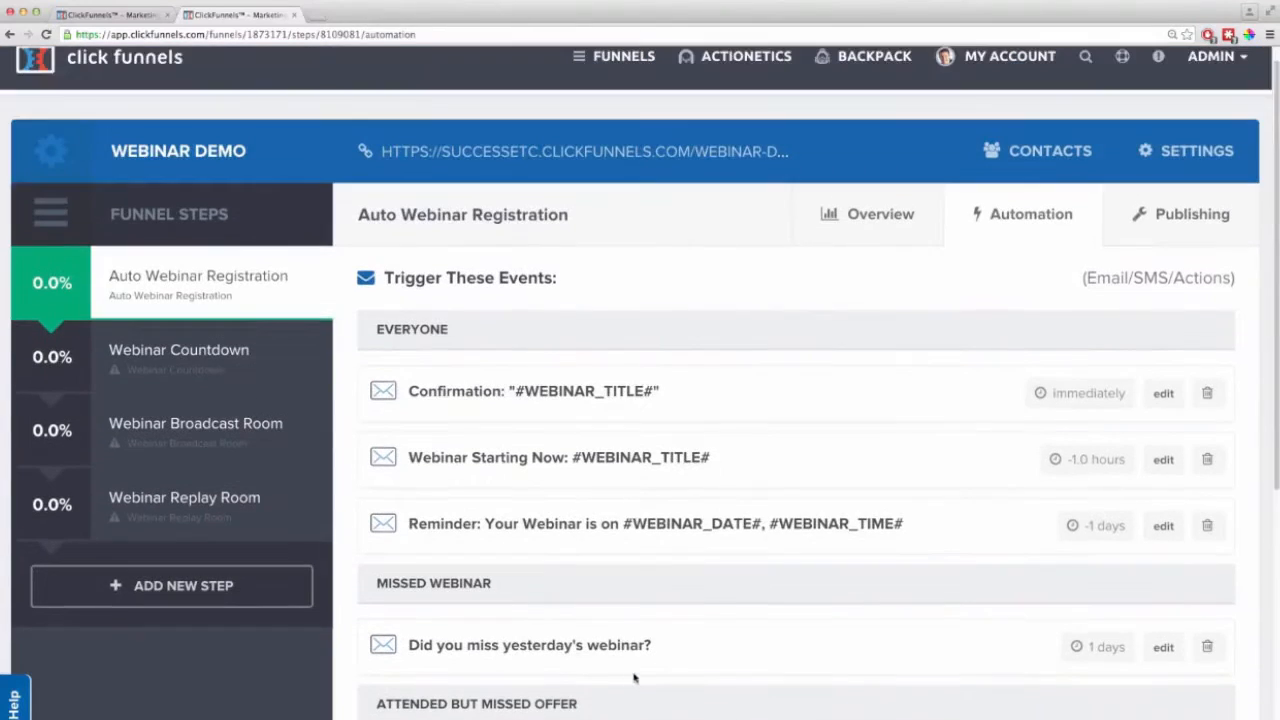
# Delete all the default triggered emails from the Auto Webinar Registration automation, confirming each removal
pyautogui.click(1207, 393)
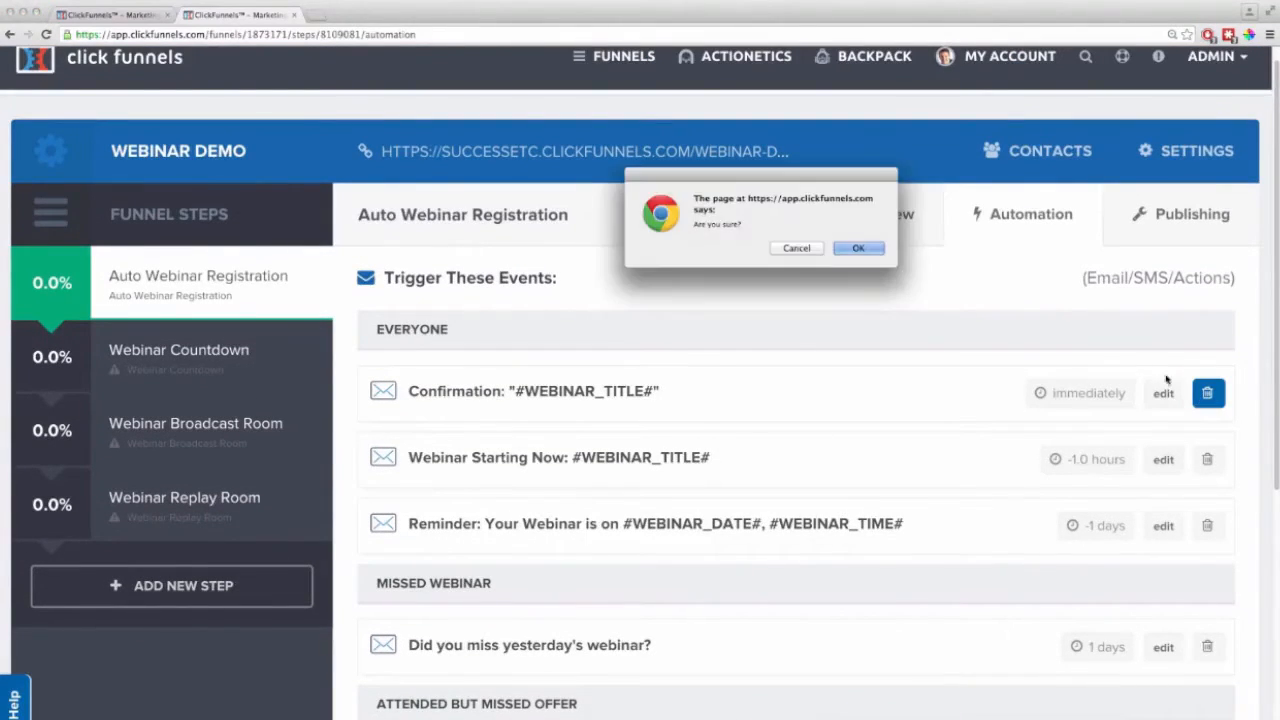
pyautogui.press('Return')
pyautogui.click(1207, 393)
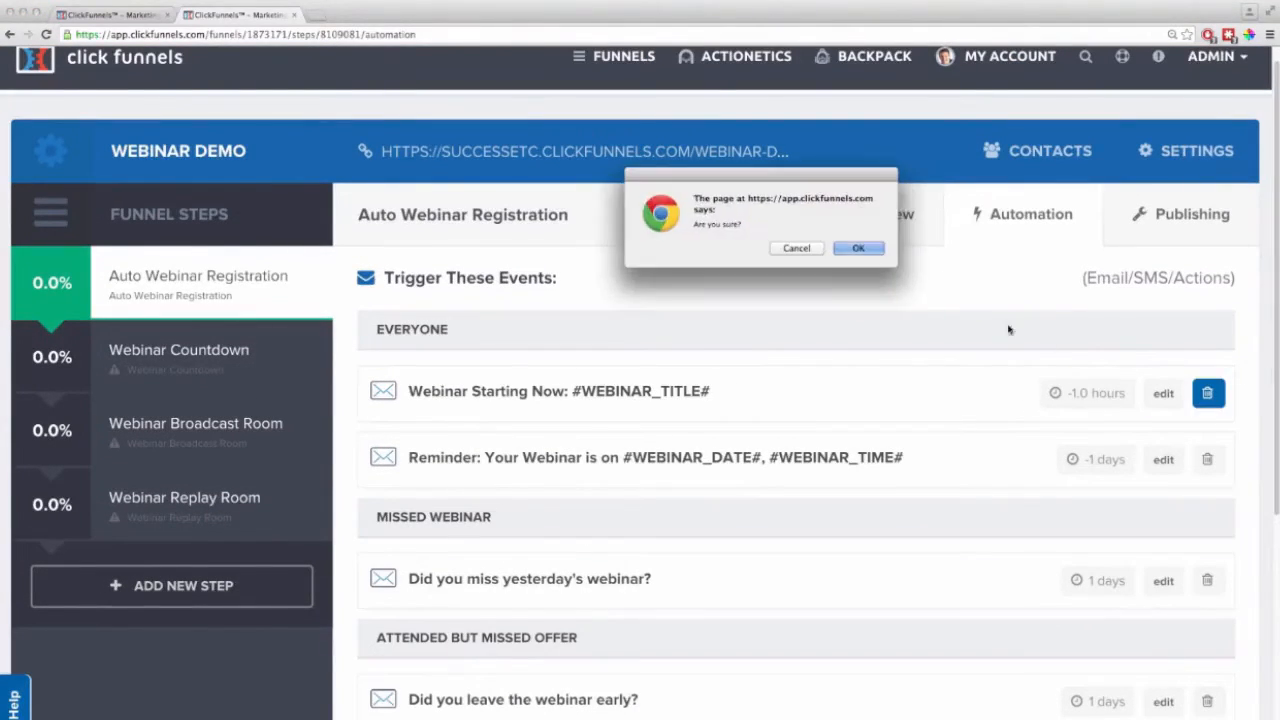
pyautogui.press('Return')
pyautogui.click(1207, 393)
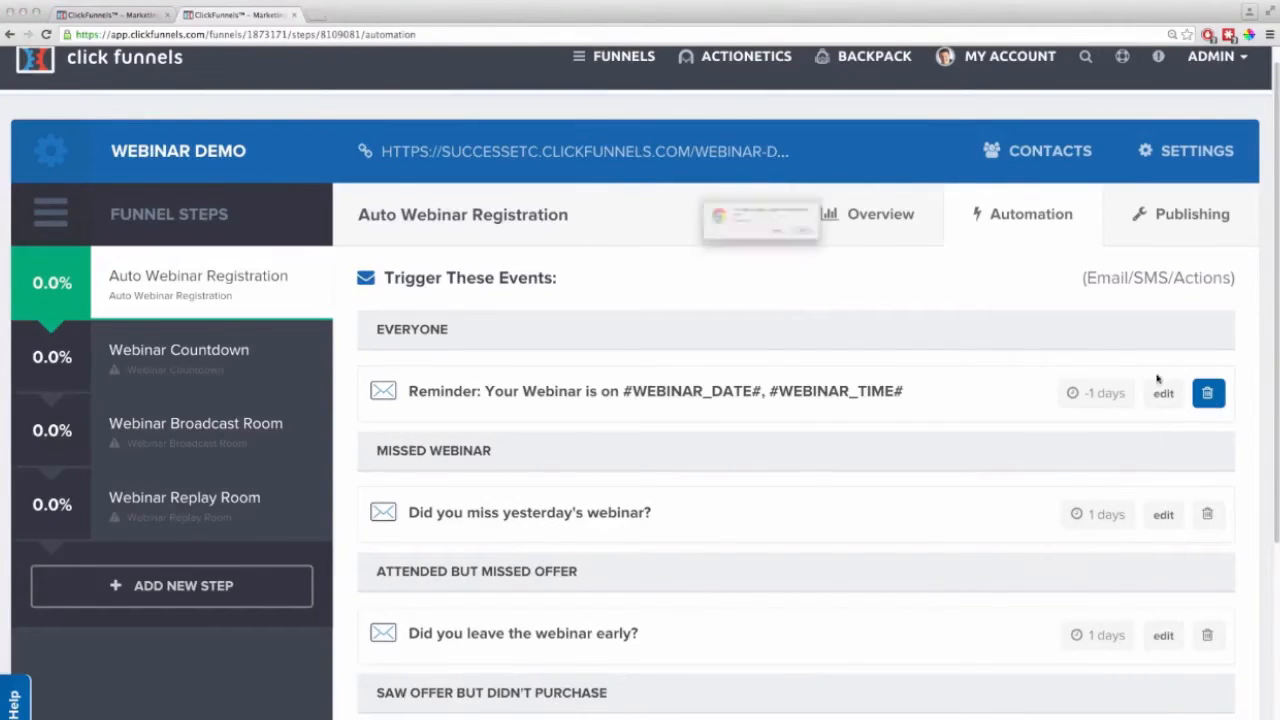
pyautogui.click(862, 251)
pyautogui.click(1192, 448)
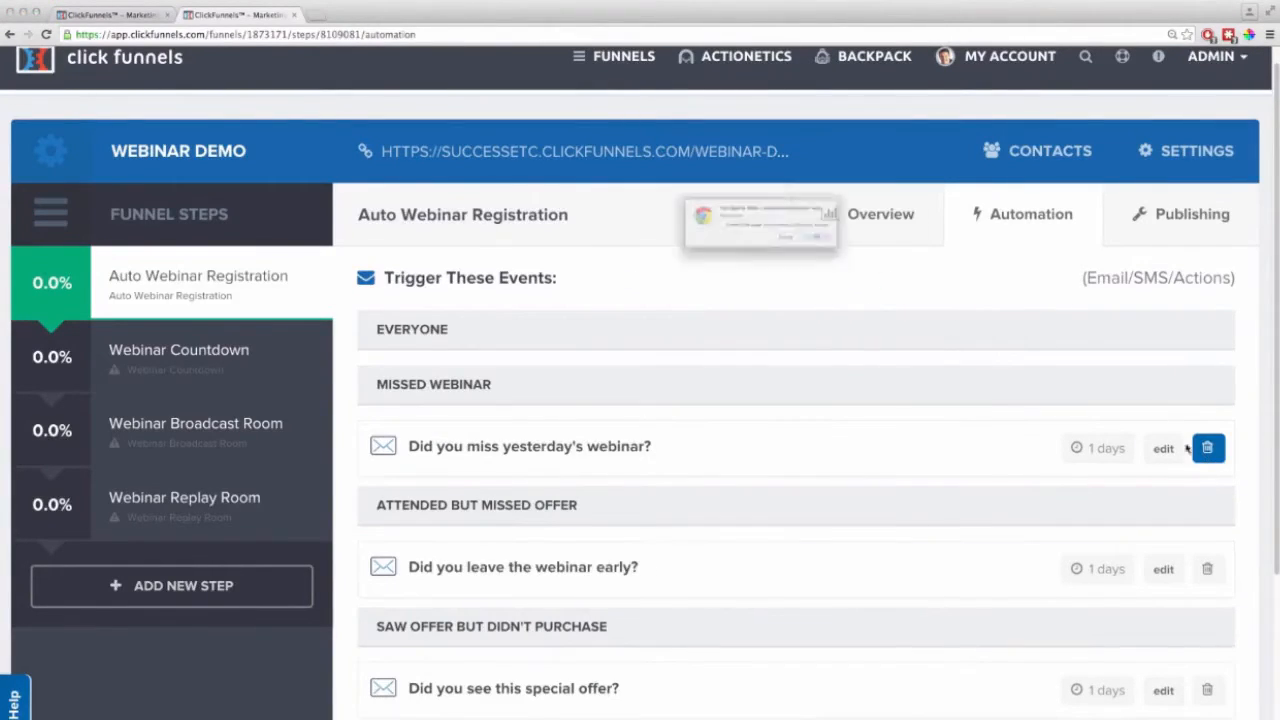
pyautogui.press('Return')
pyautogui.click(1208, 503)
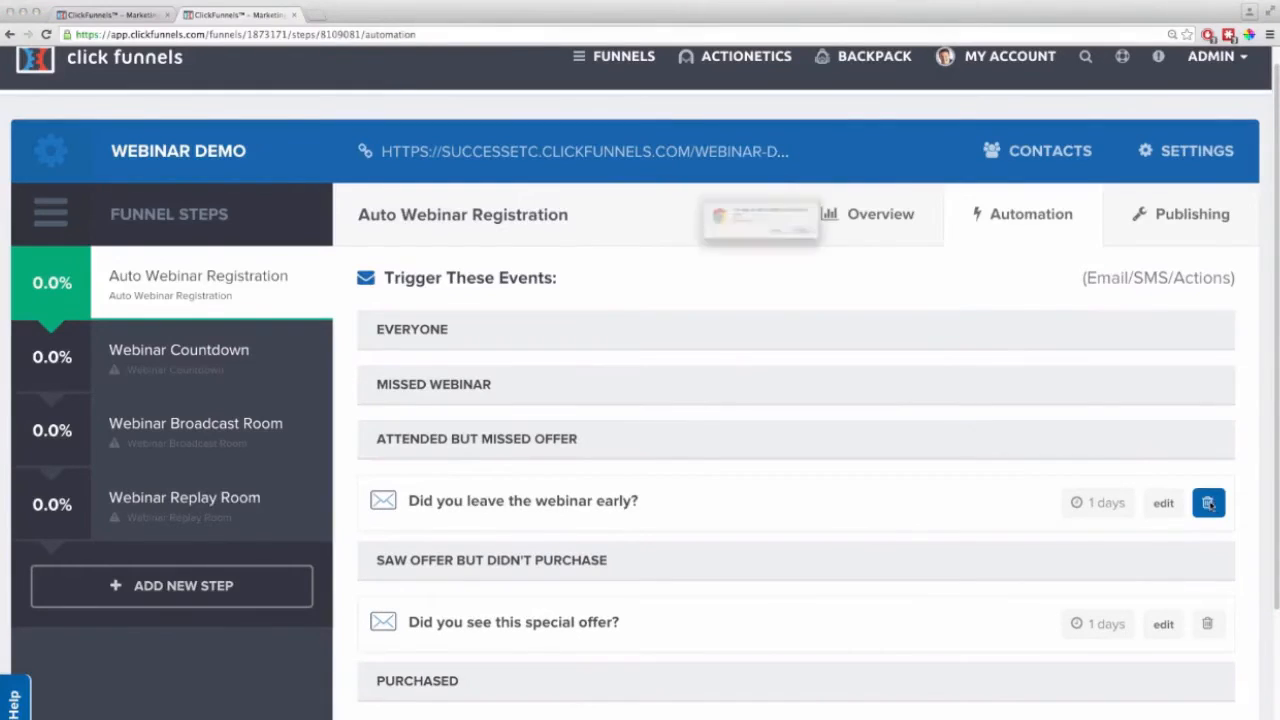
pyautogui.click(862, 250)
pyautogui.click(1208, 557)
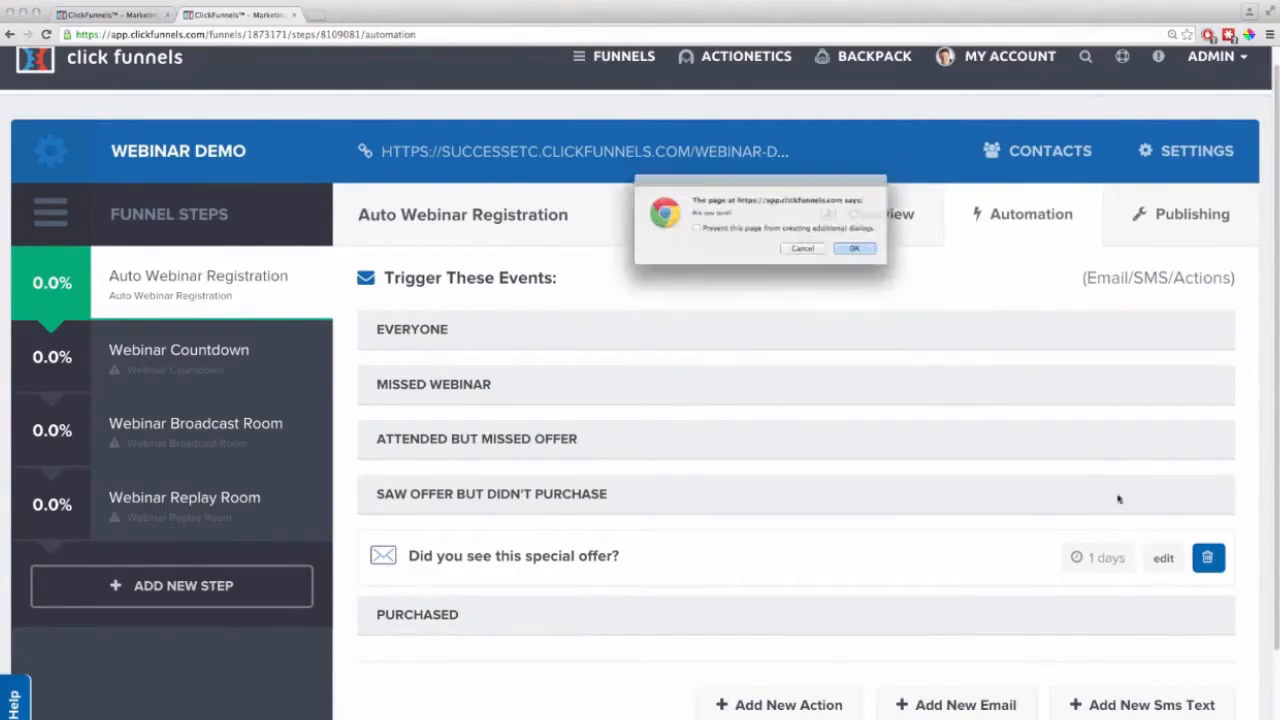
pyautogui.click(856, 249)
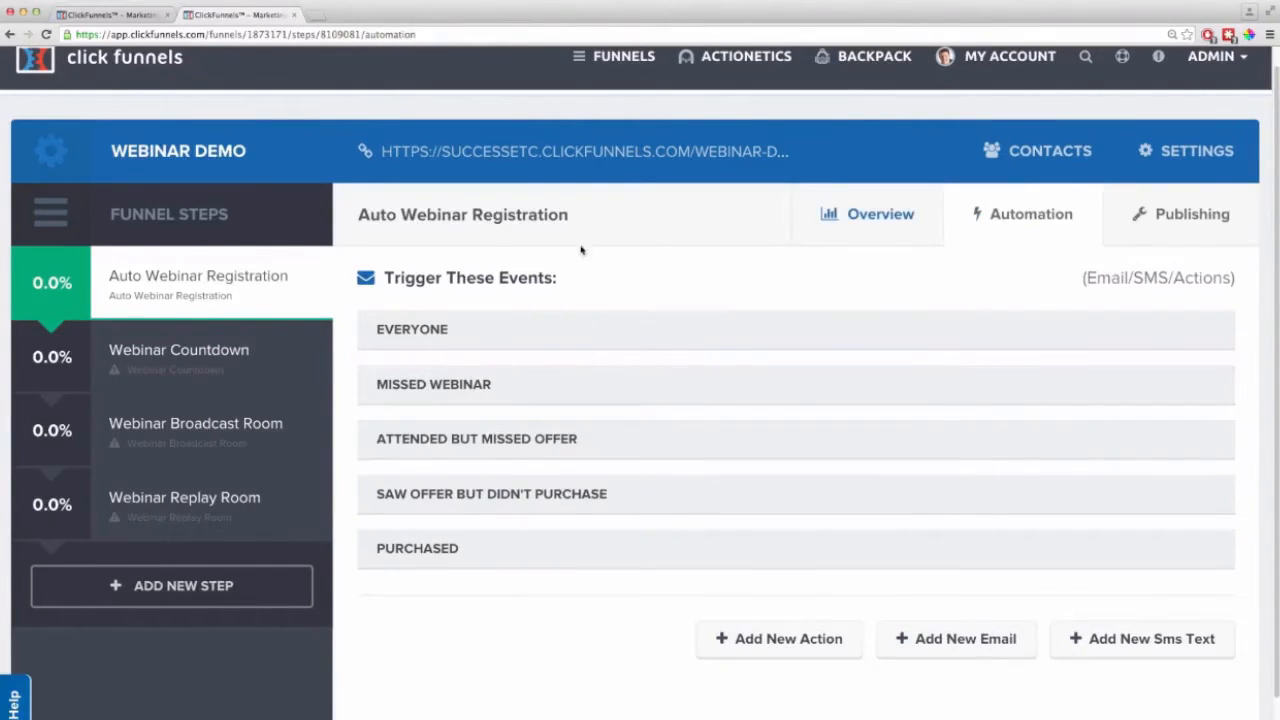
# Create a funnel action named "No Shows" that adds contacts who missed the webinar to the Webinar Registrant (No Show) list
pyautogui.moveTo(282, 371)
pyautogui.click(138, 17)
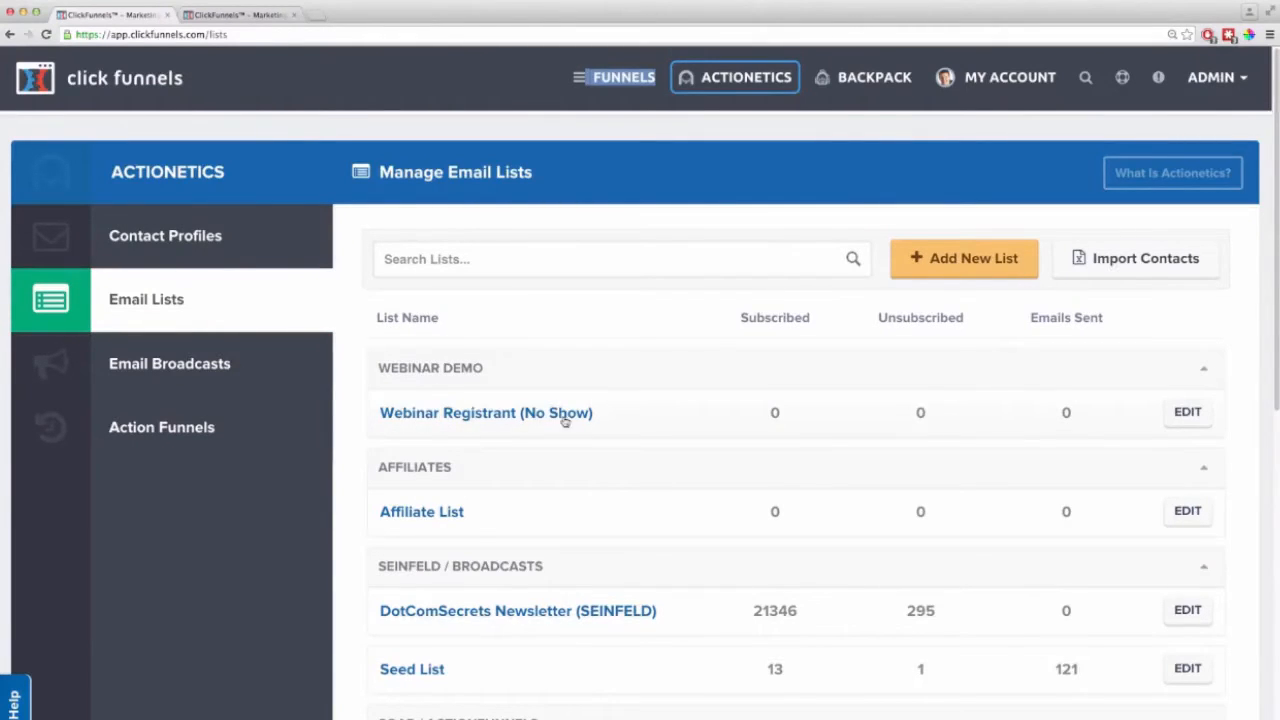
pyautogui.click(254, 15)
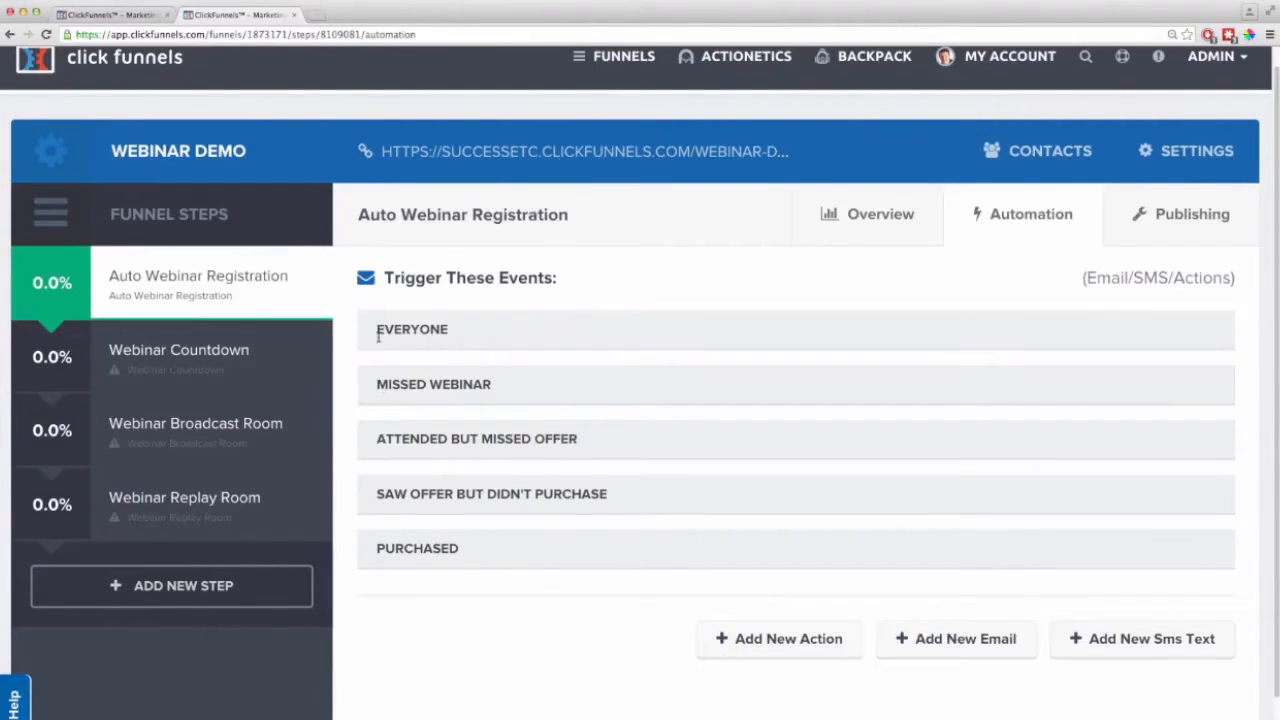
pyautogui.moveTo(384, 380); pyautogui.dragTo(492, 384)
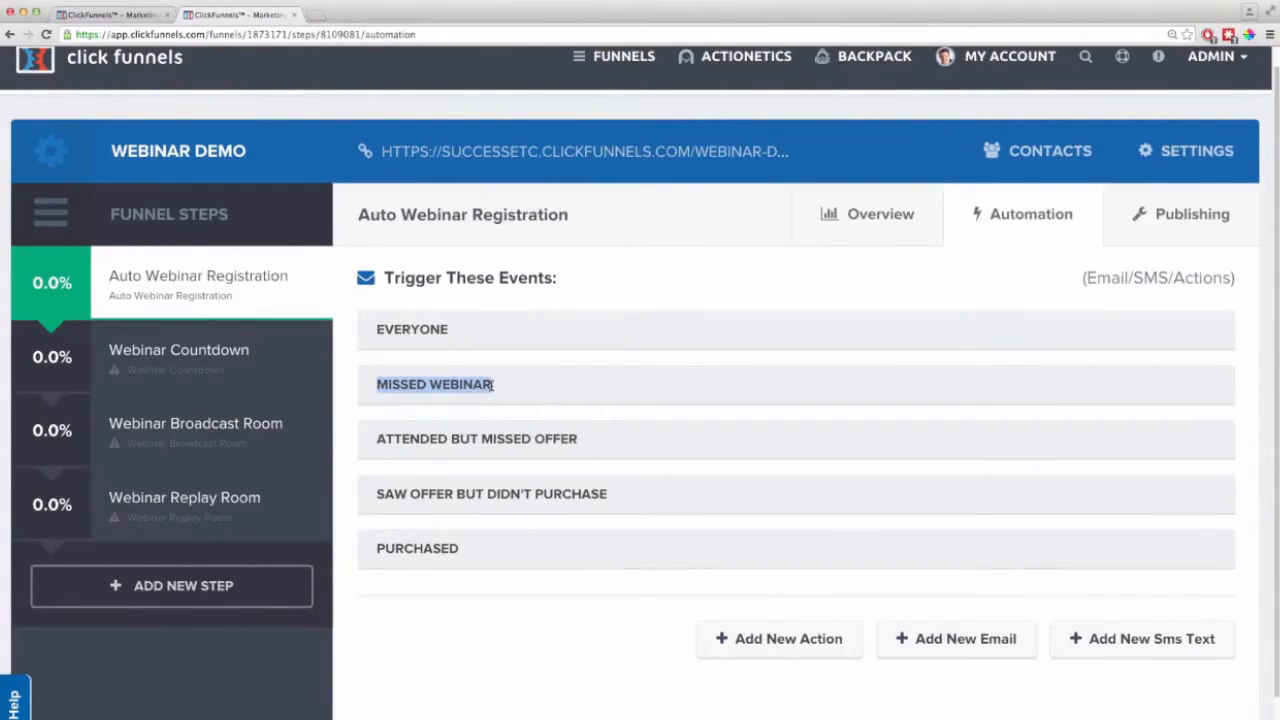
pyautogui.click(800, 638)
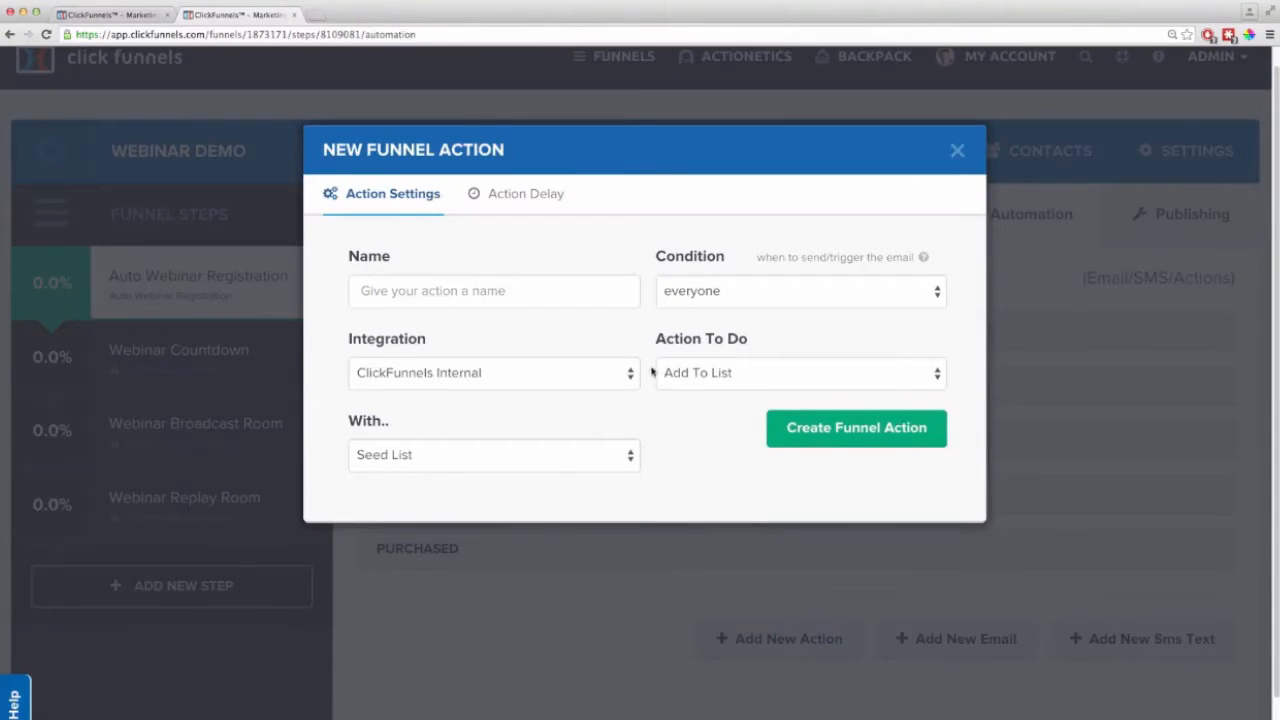
pyautogui.click(533, 297)
pyautogui.write('No Shows')
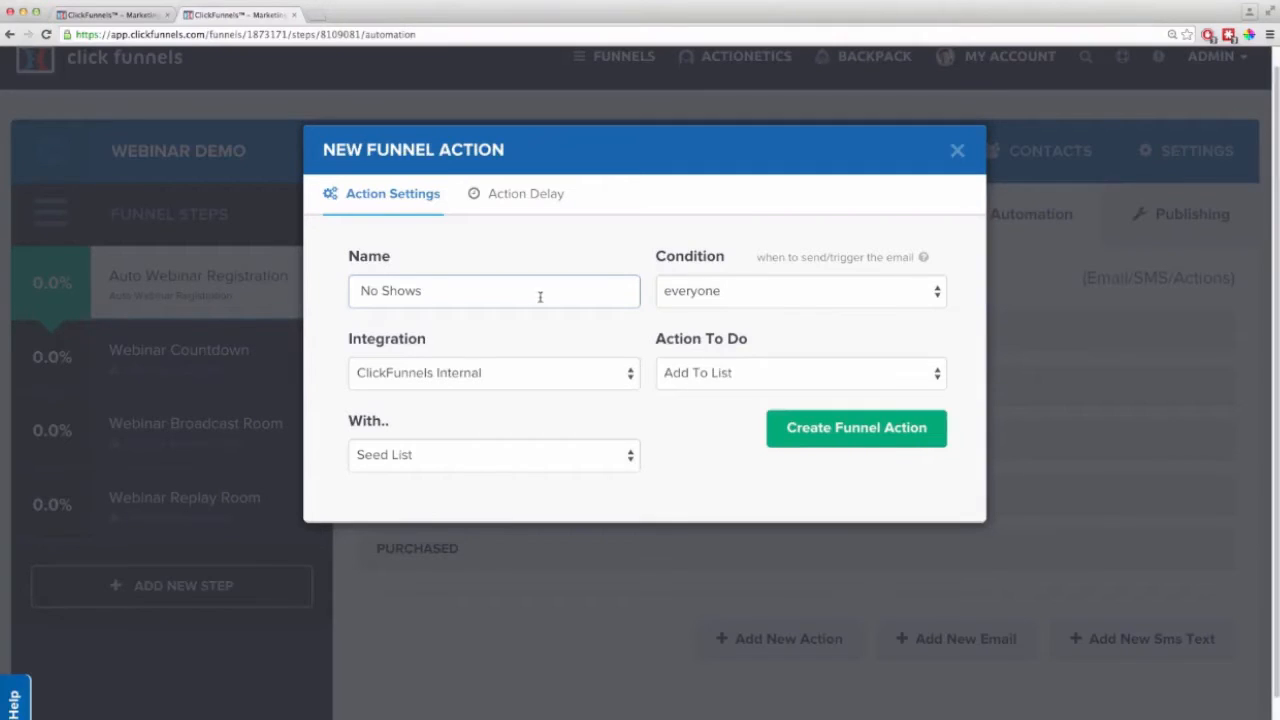
pyautogui.click(720, 292)
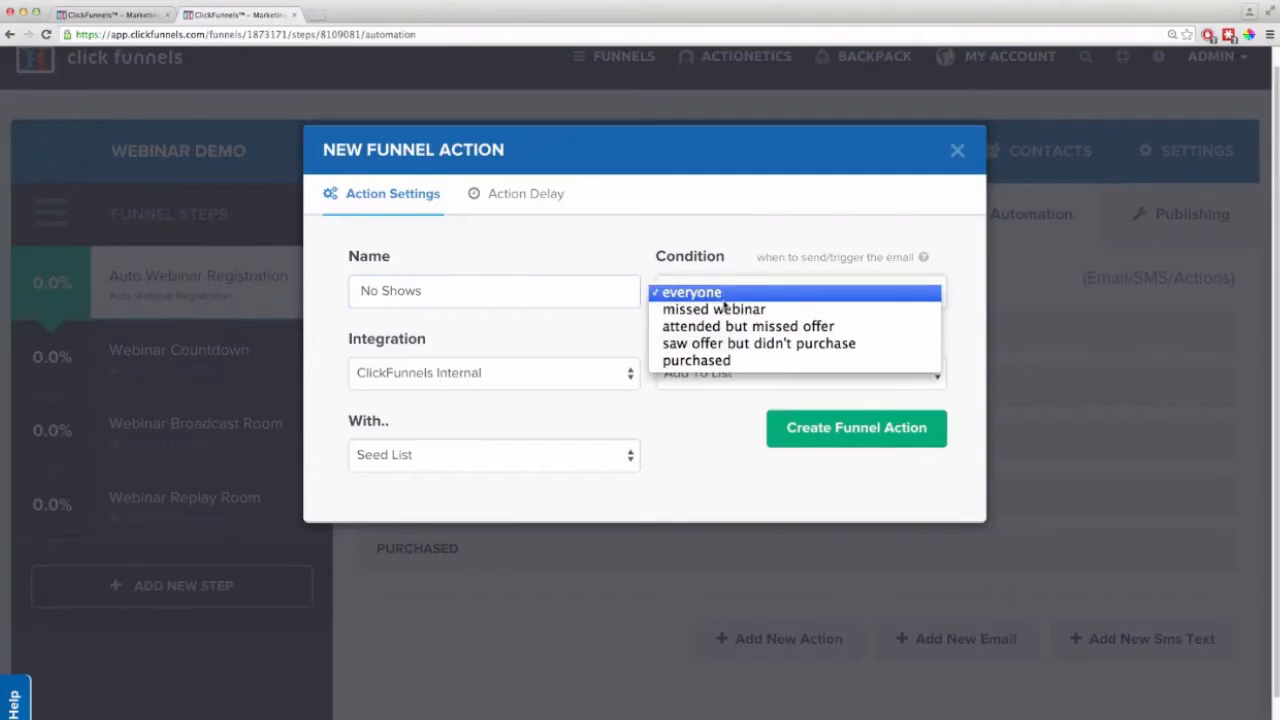
pyautogui.click(714, 310)
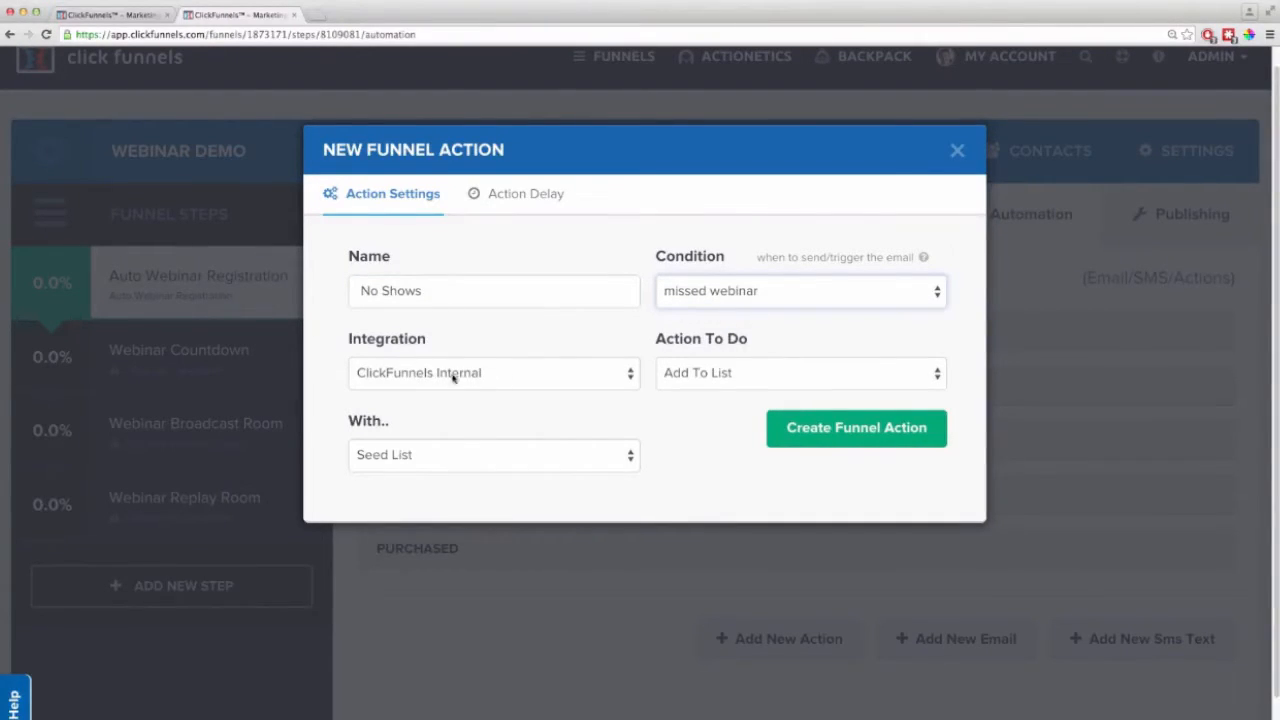
pyautogui.click(633, 457)
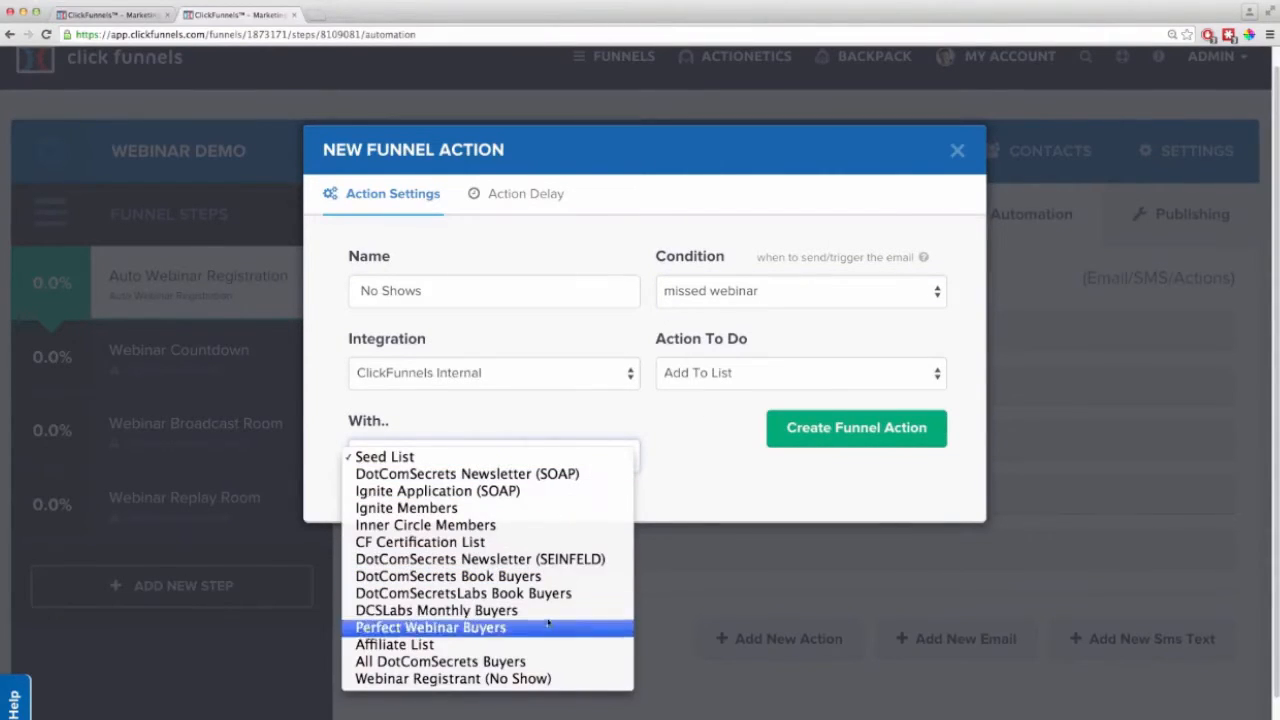
pyautogui.click(531, 679)
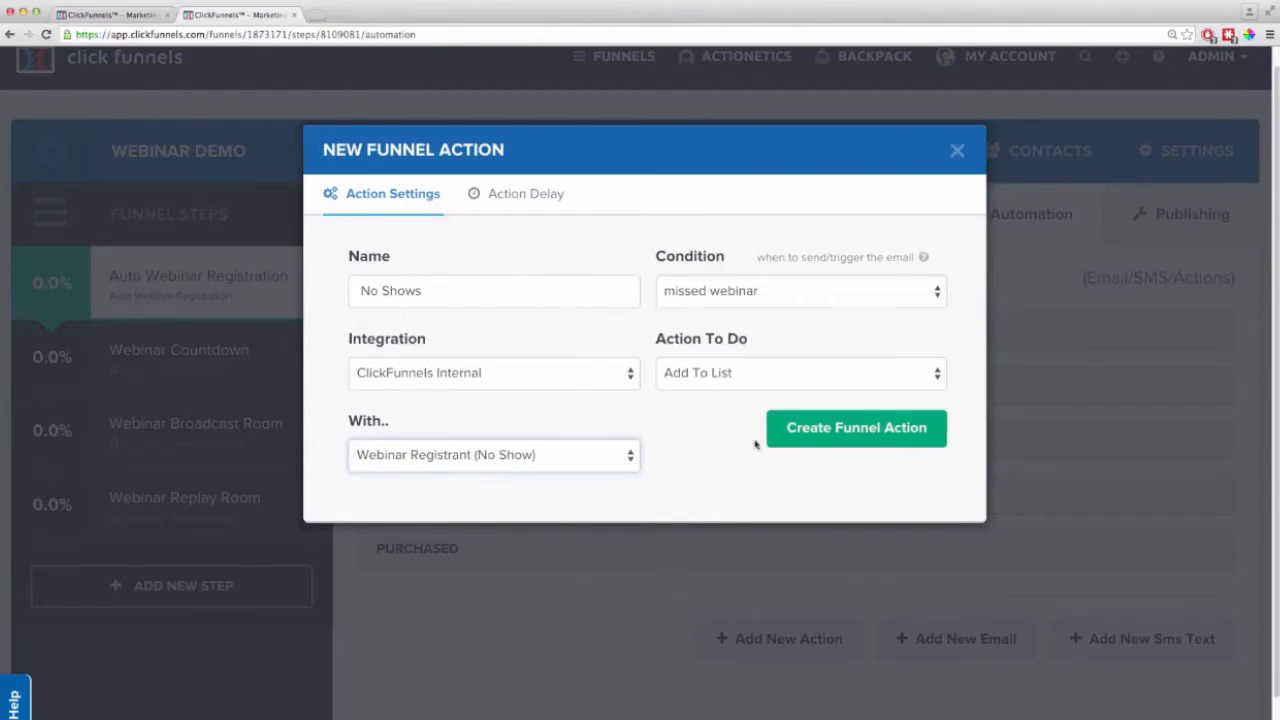
pyautogui.click(835, 430)
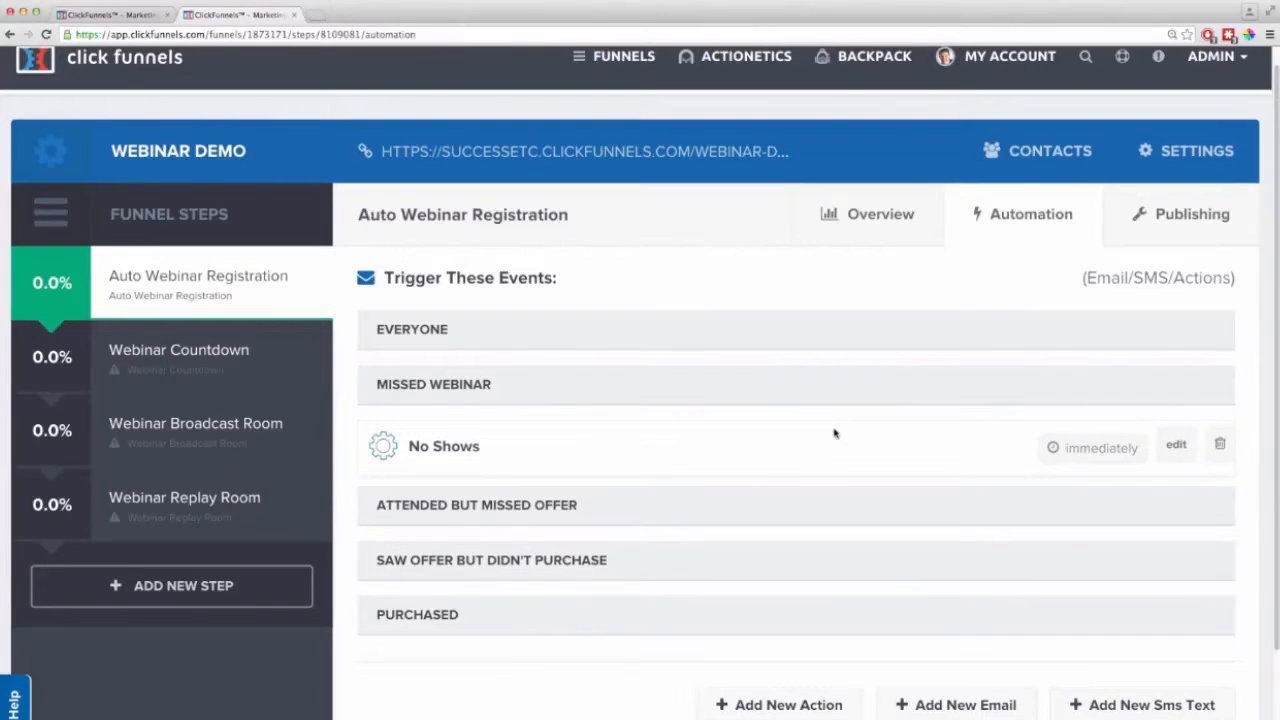
# Create an email list named "All Webinar Registrants" with the group tag "WEbinar Demo" on the email lists page
pyautogui.moveTo(290, 272)
pyautogui.click(105, 14)
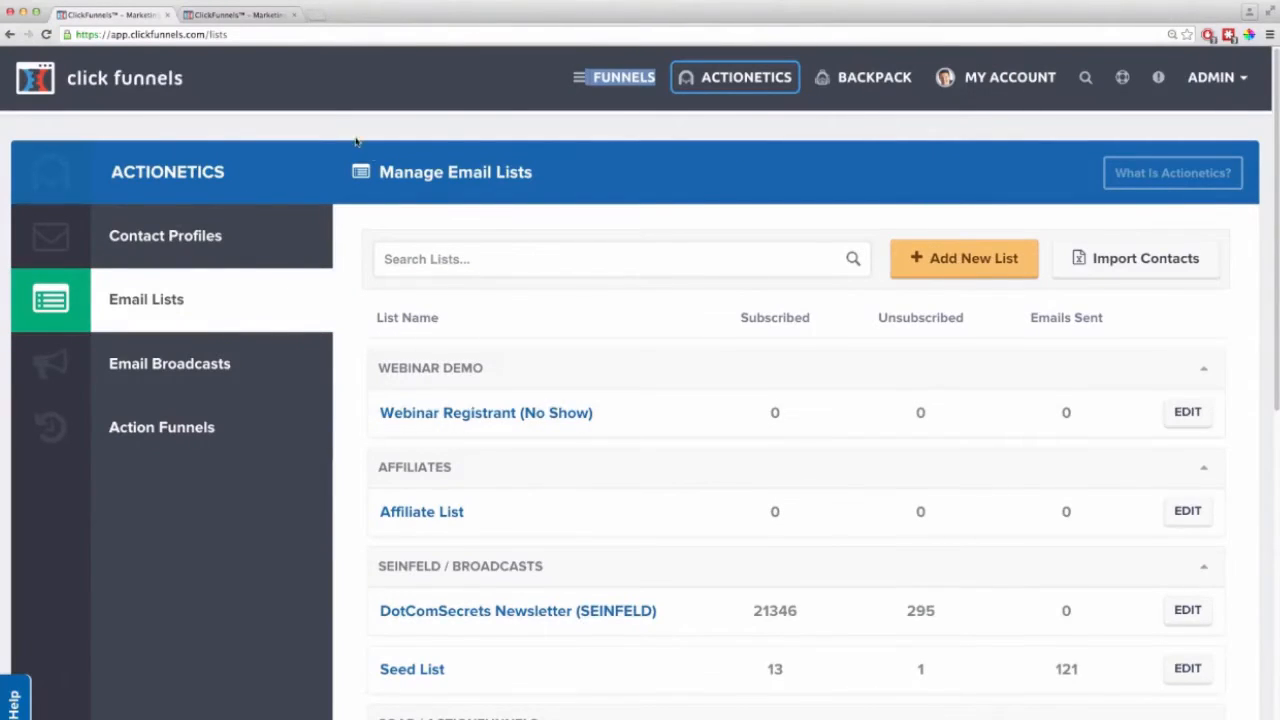
pyautogui.click(250, 14)
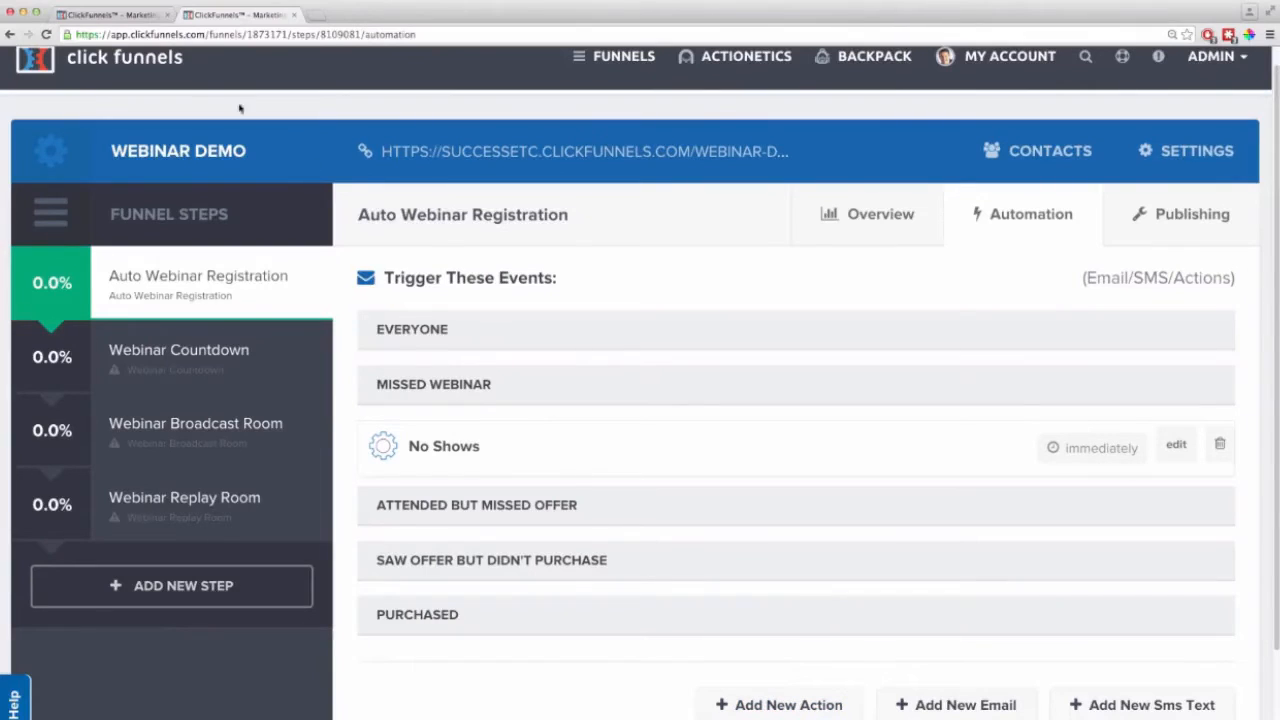
pyautogui.click(137, 16)
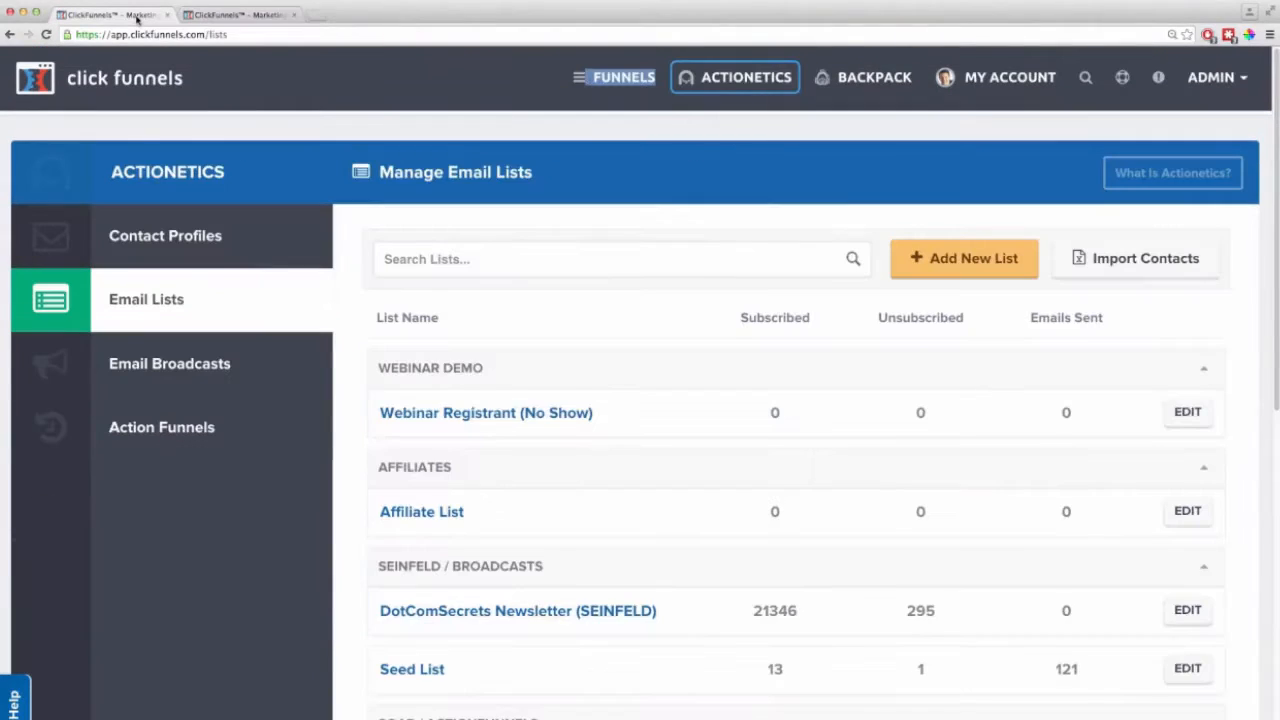
pyautogui.click(970, 258)
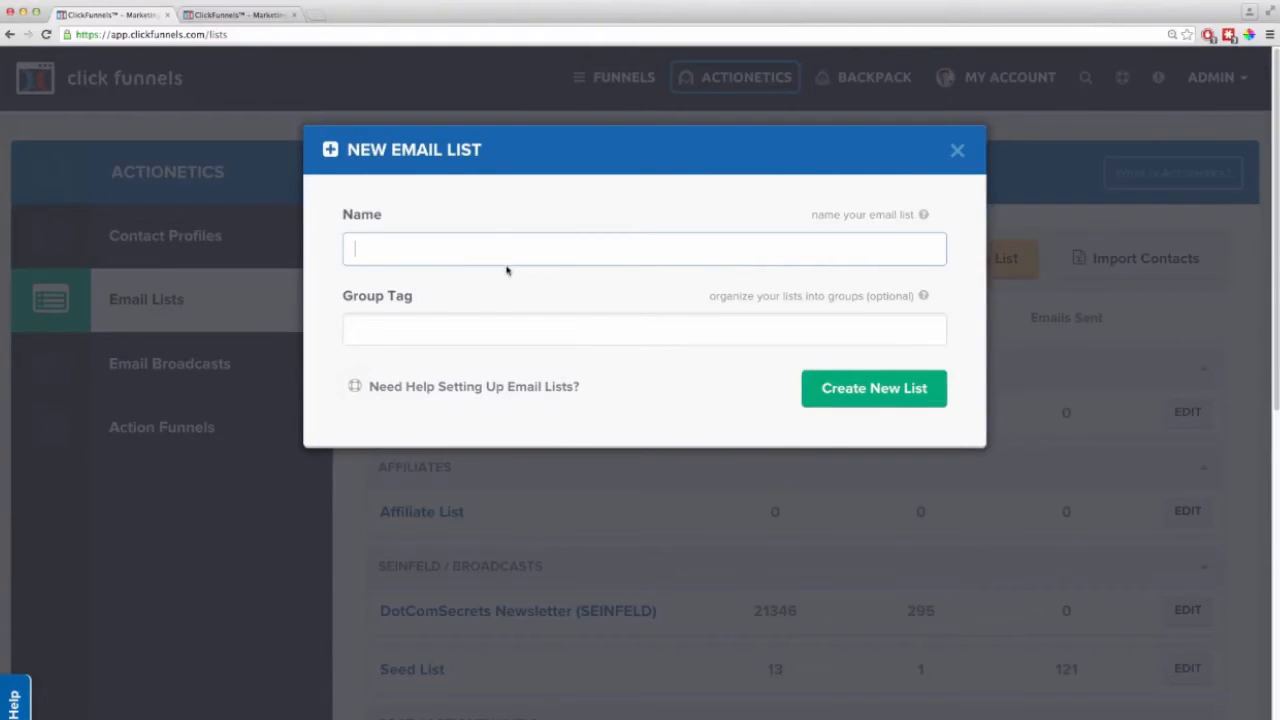
pyautogui.write('All Webinar Regi')
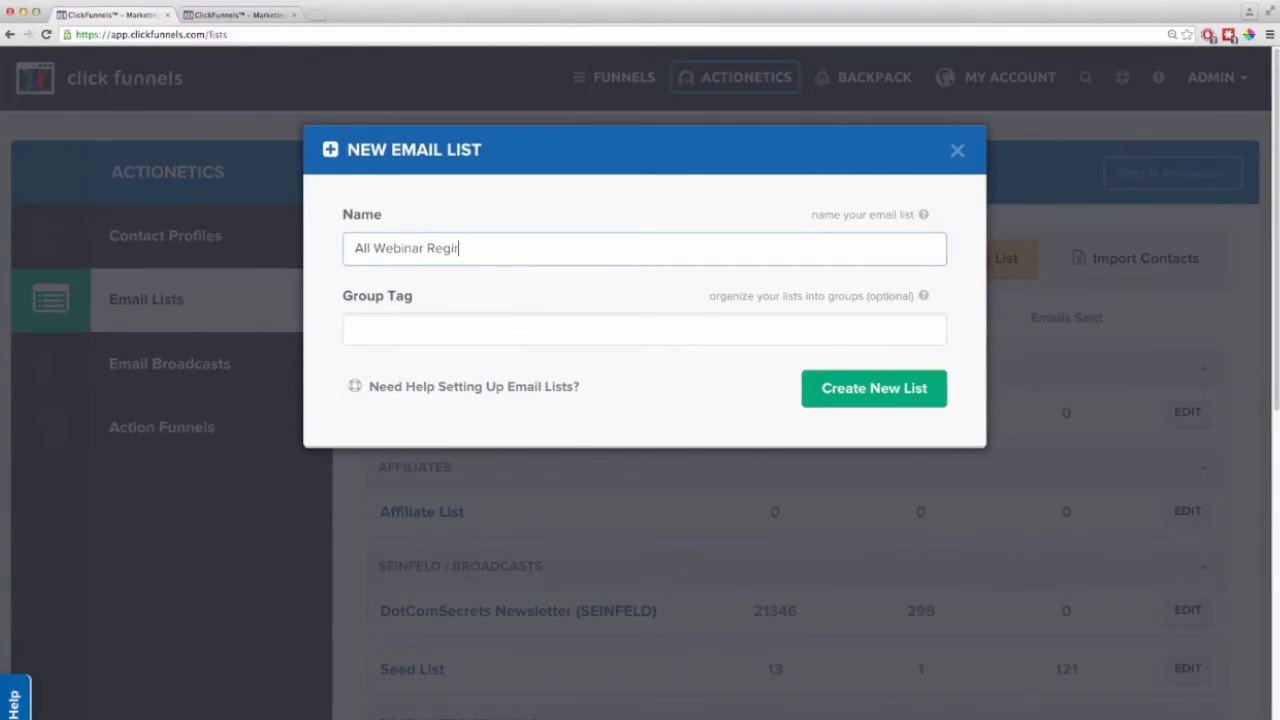
pyautogui.write('strants')
pyautogui.press('Tab')
pyautogui.write('WEbinar Demo')
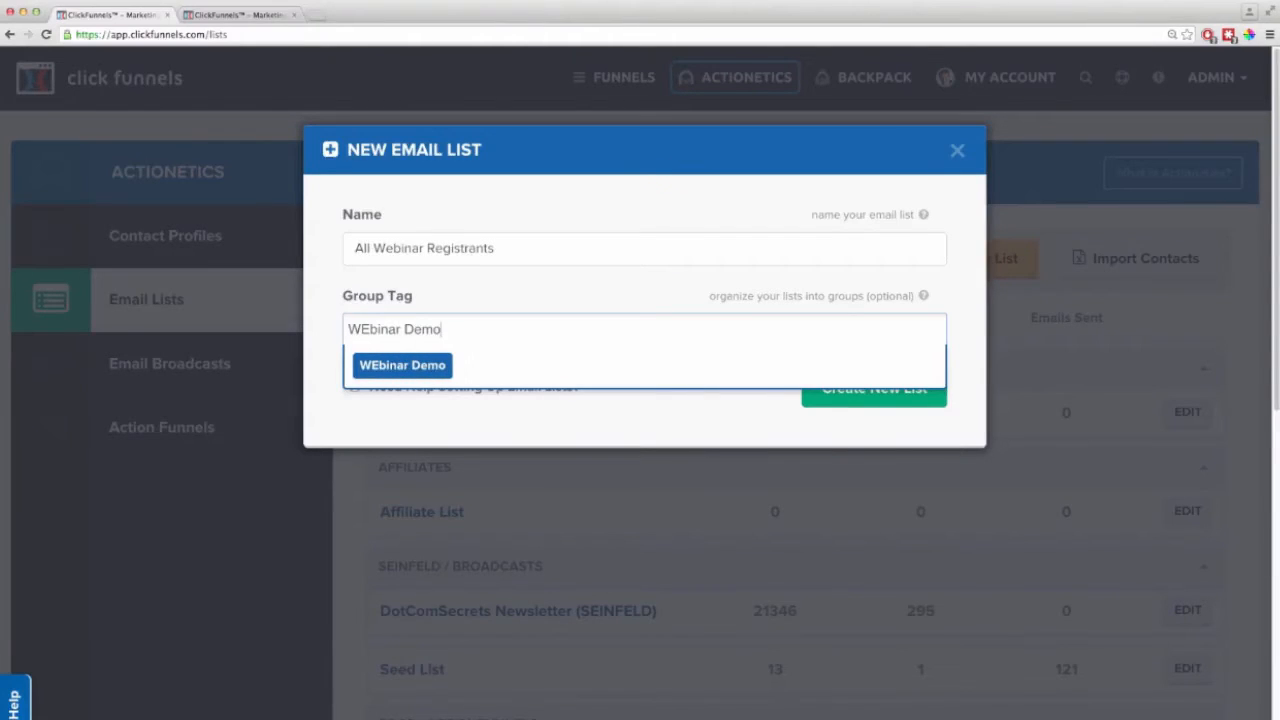
pyautogui.click(402, 365)
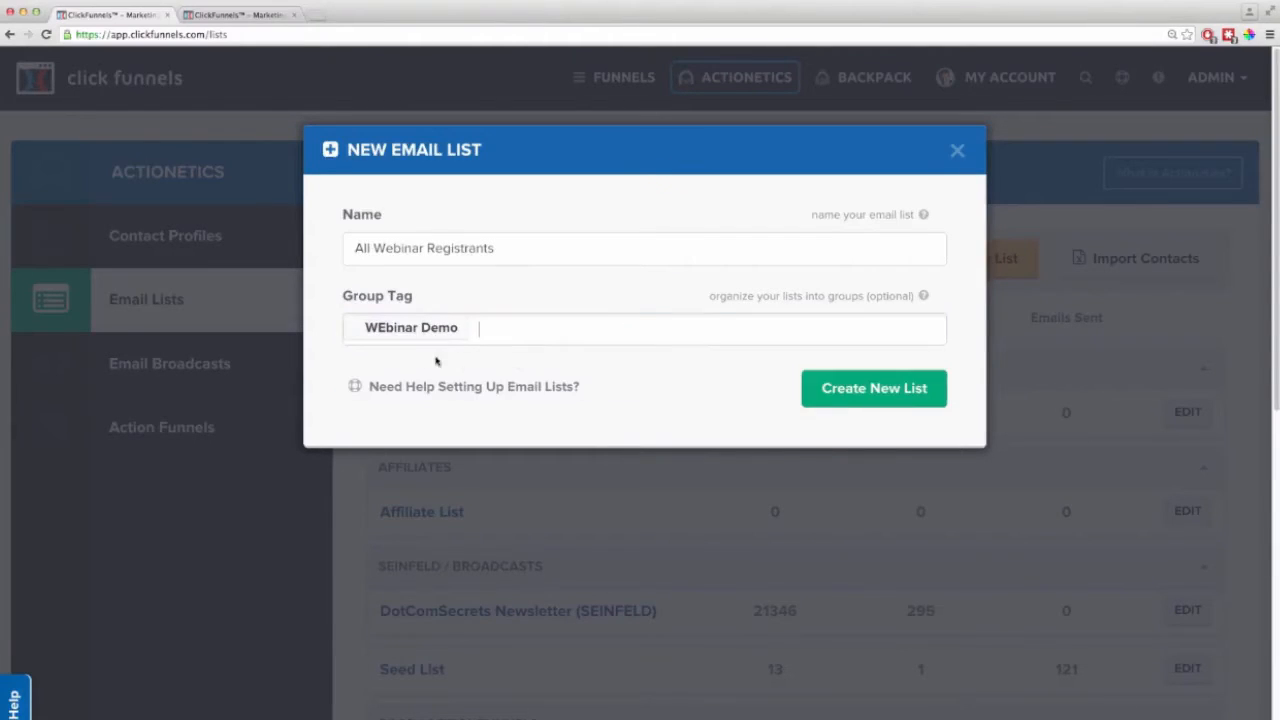
pyautogui.click(883, 388)
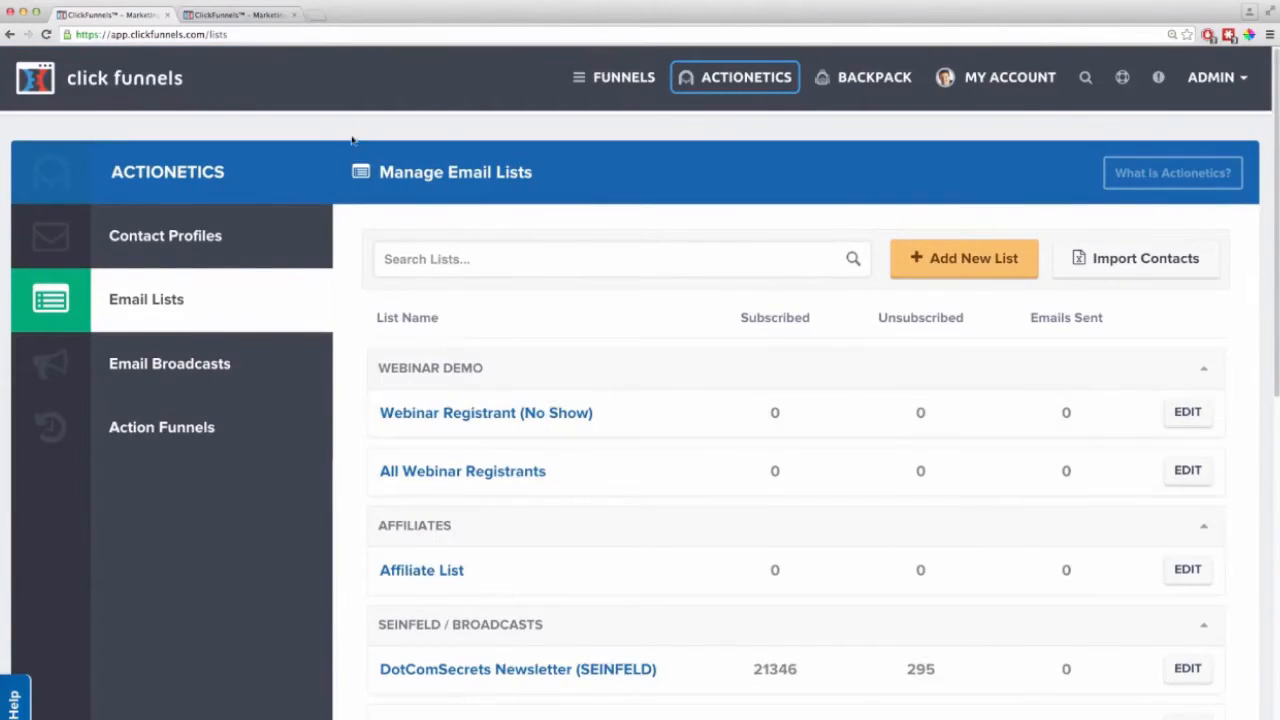
# Add an "All Registrants" action to the Auto Webinar Registration automation that adds everyone to the All Webinar Registrants list
pyautogui.click(237, 15)
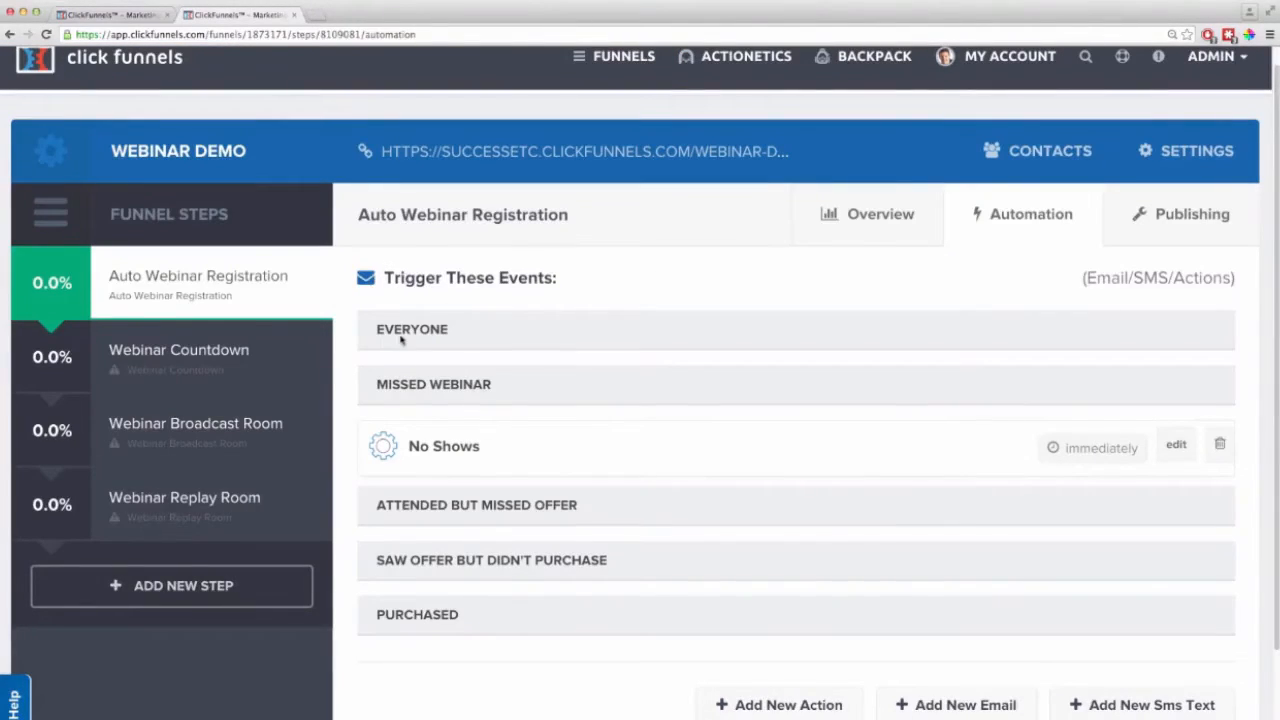
pyautogui.click(818, 705)
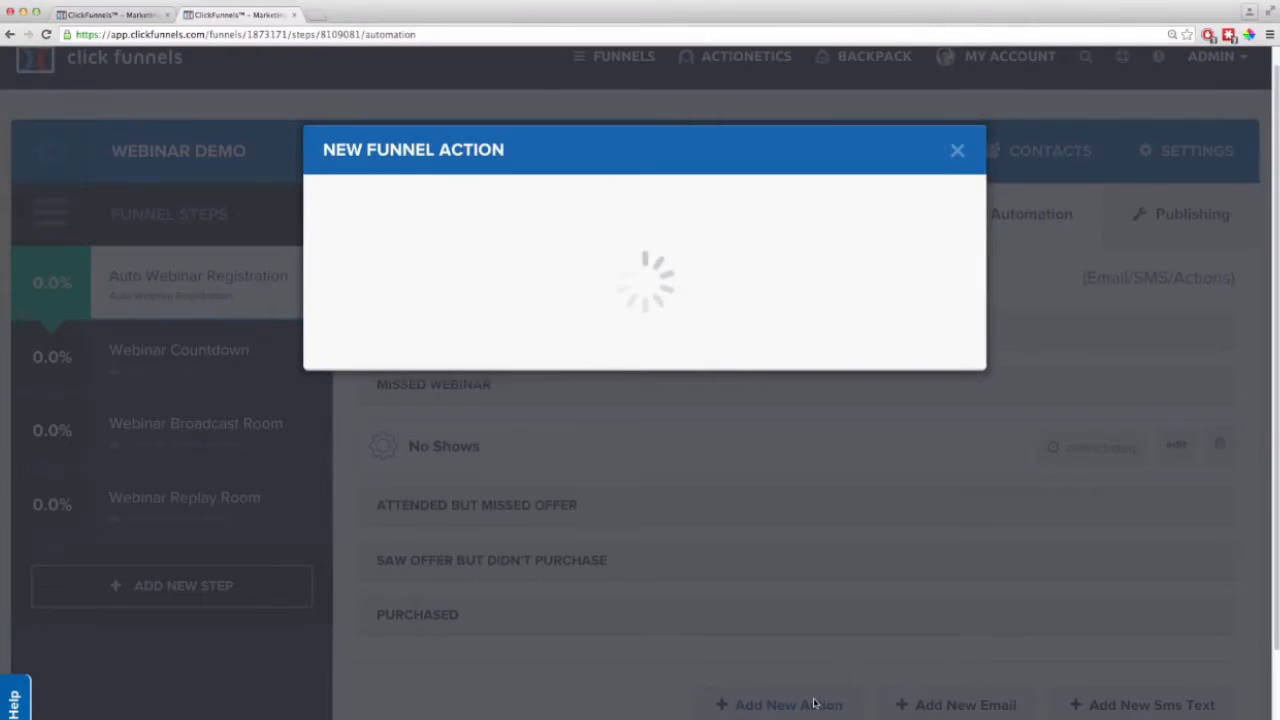
pyautogui.click(510, 293)
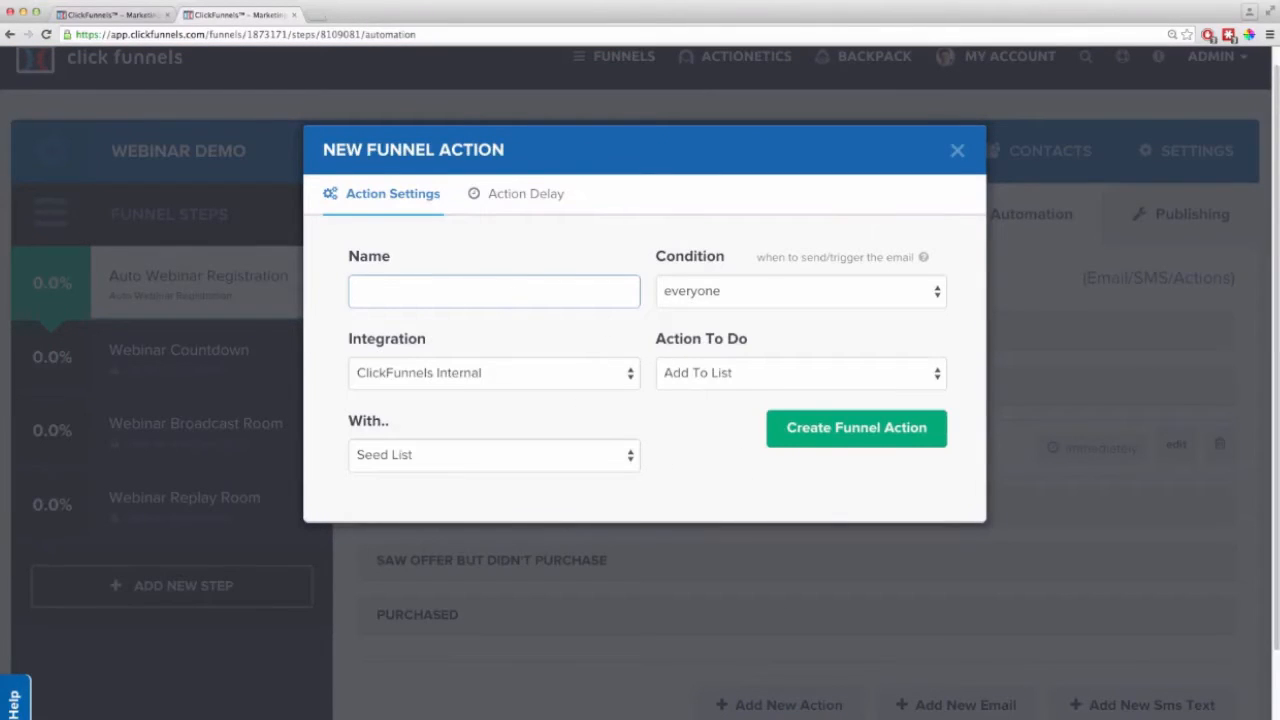
pyautogui.write('All Registrants')
pyautogui.click(705, 286)
pyautogui.click(703, 294)
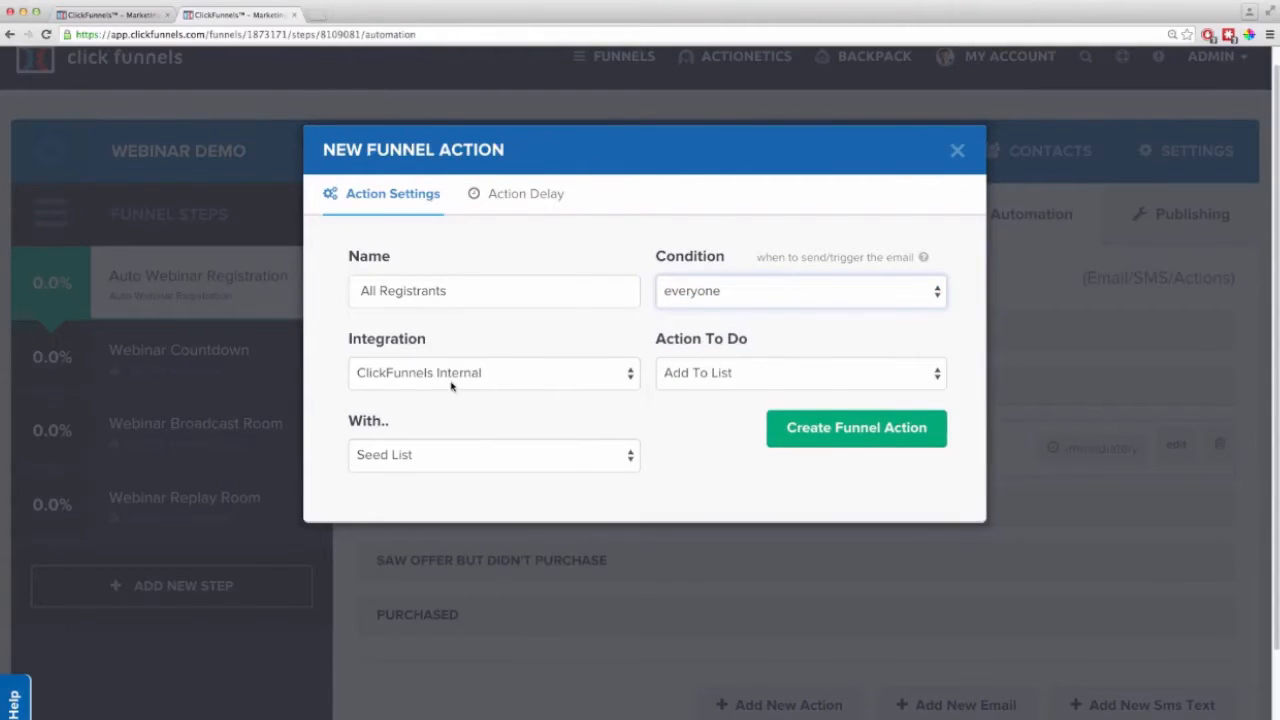
pyautogui.click(604, 456)
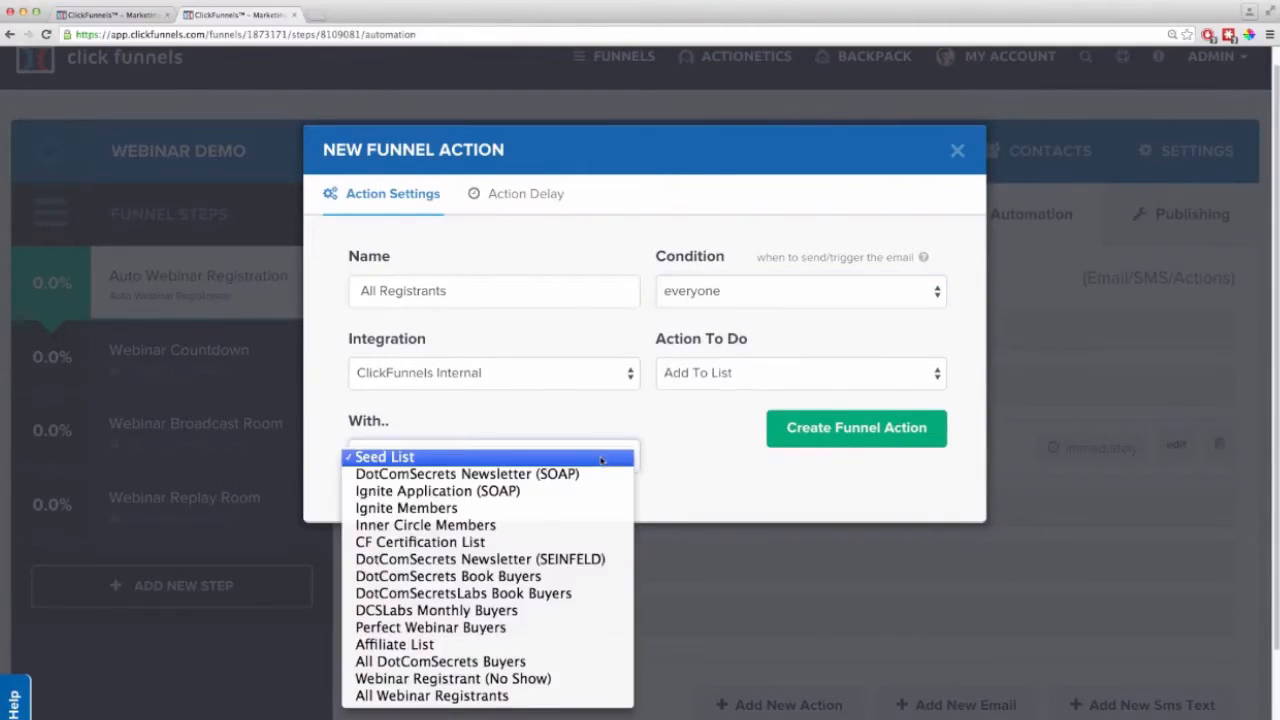
pyautogui.click(540, 695)
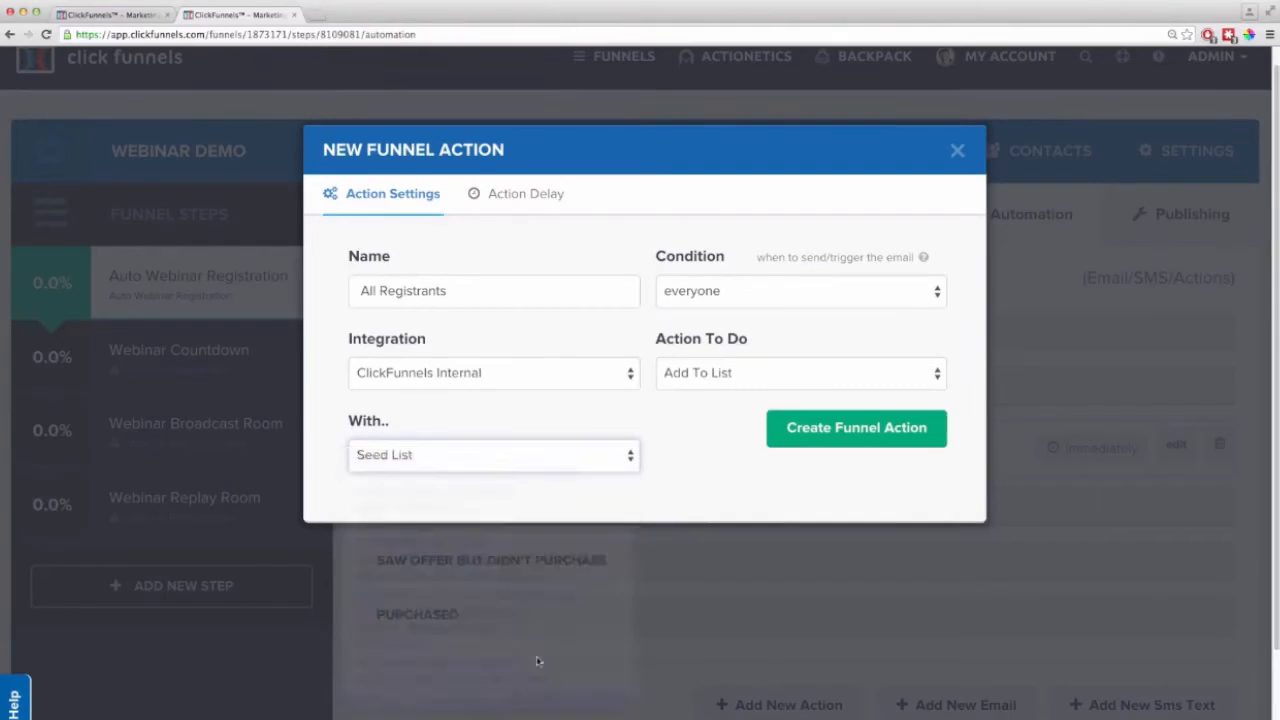
pyautogui.click(839, 430)
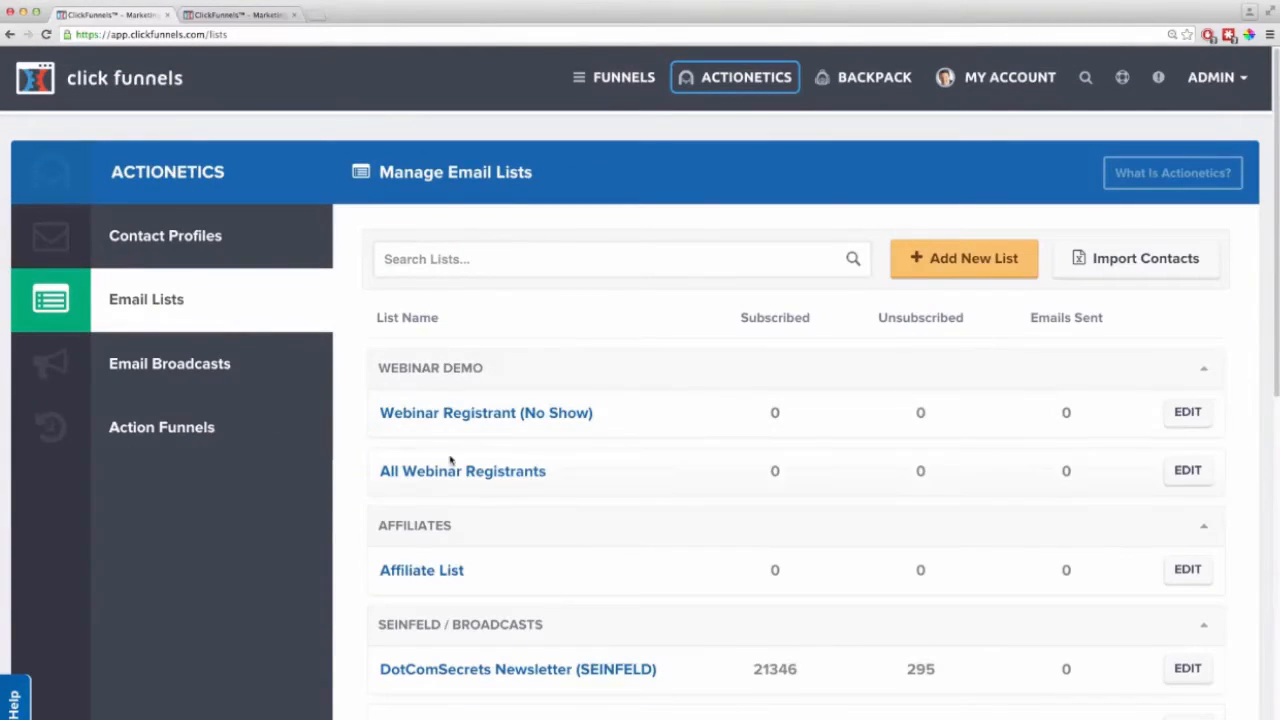
# Return to the funnel's browser tab and open the page listing all funnels
pyautogui.click(247, 15)
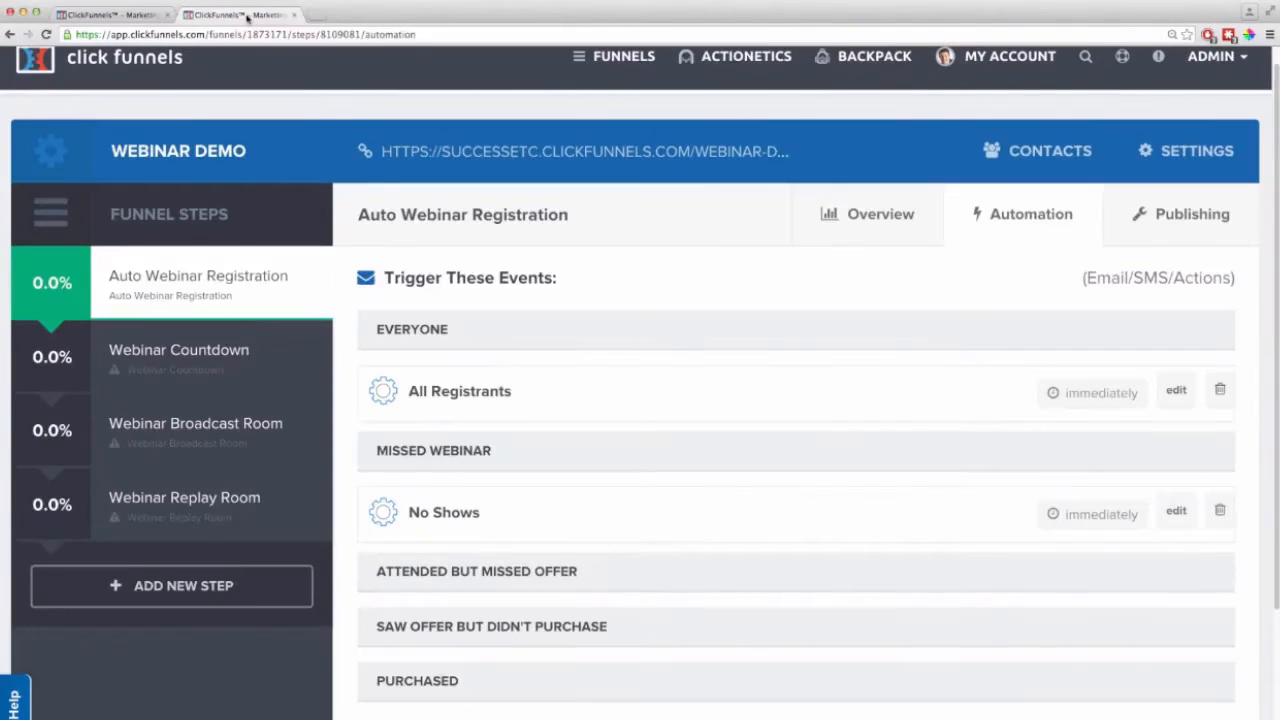
pyautogui.click(584, 60)
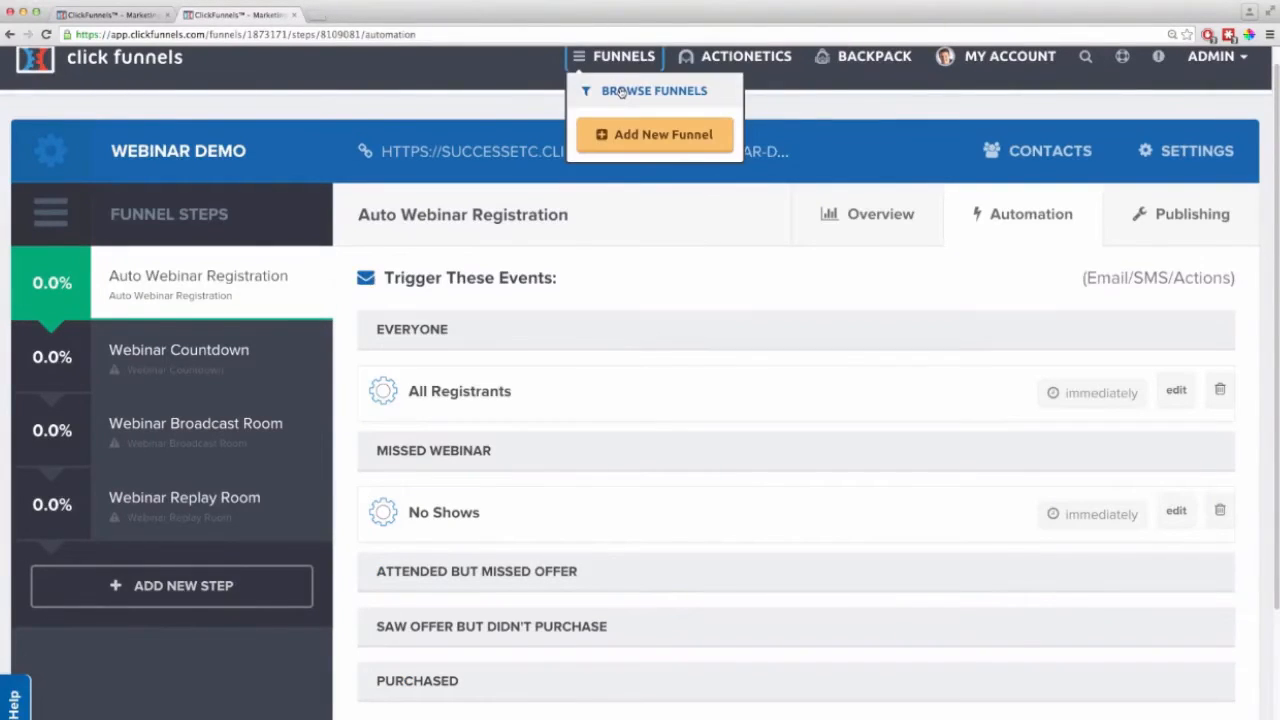
pyautogui.click(621, 91)
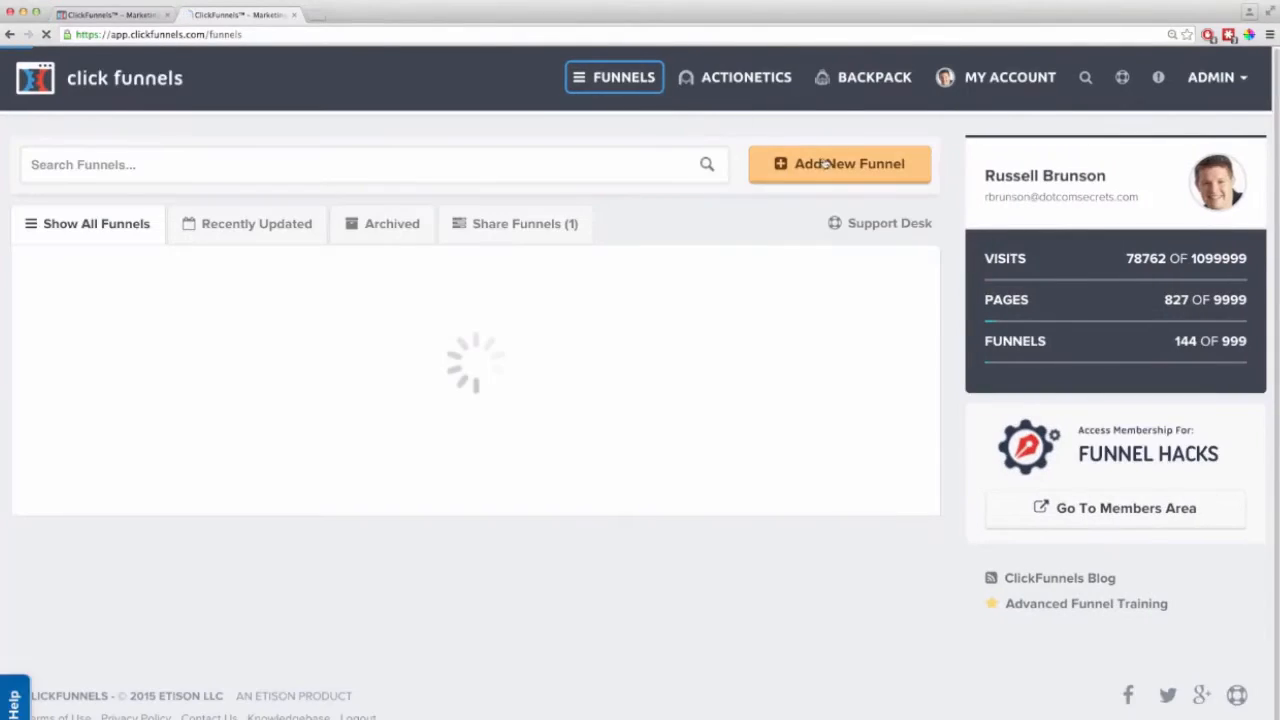
# Build a new Collect Emails funnel of the email optin type named "Demo Optin" with the group tag "Demo"
pyautogui.click(828, 165)
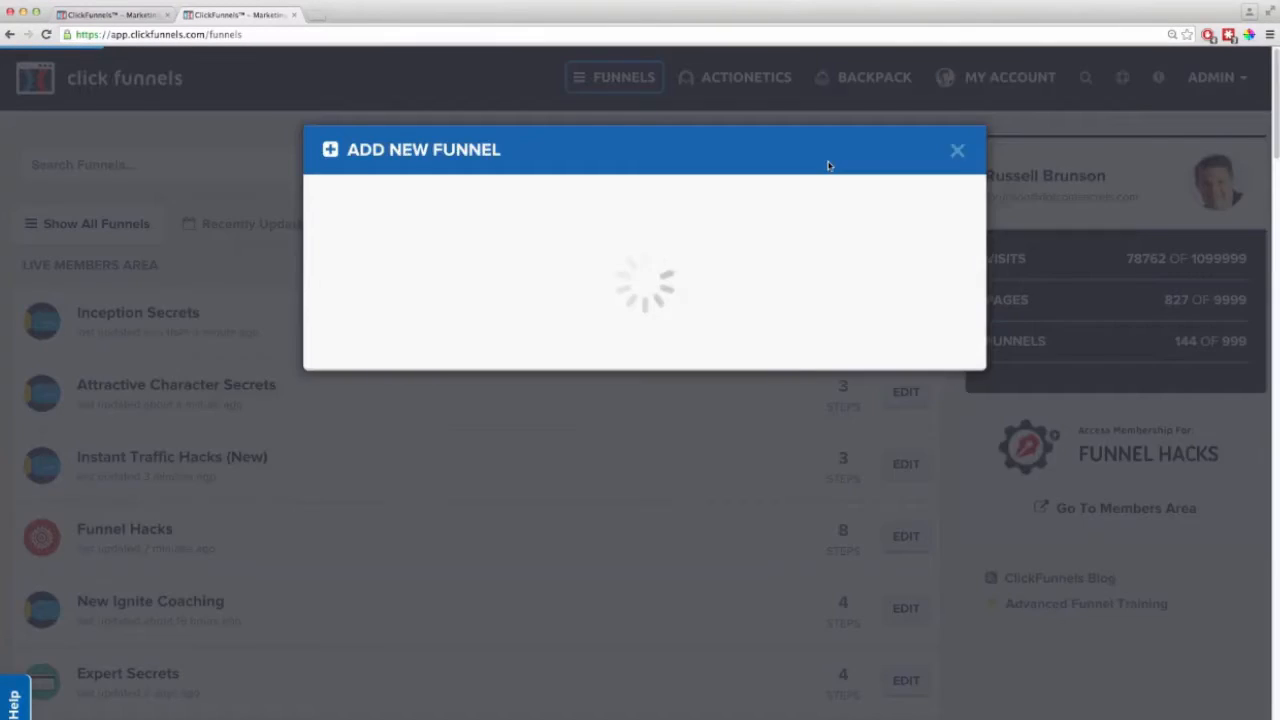
pyautogui.click(360, 372)
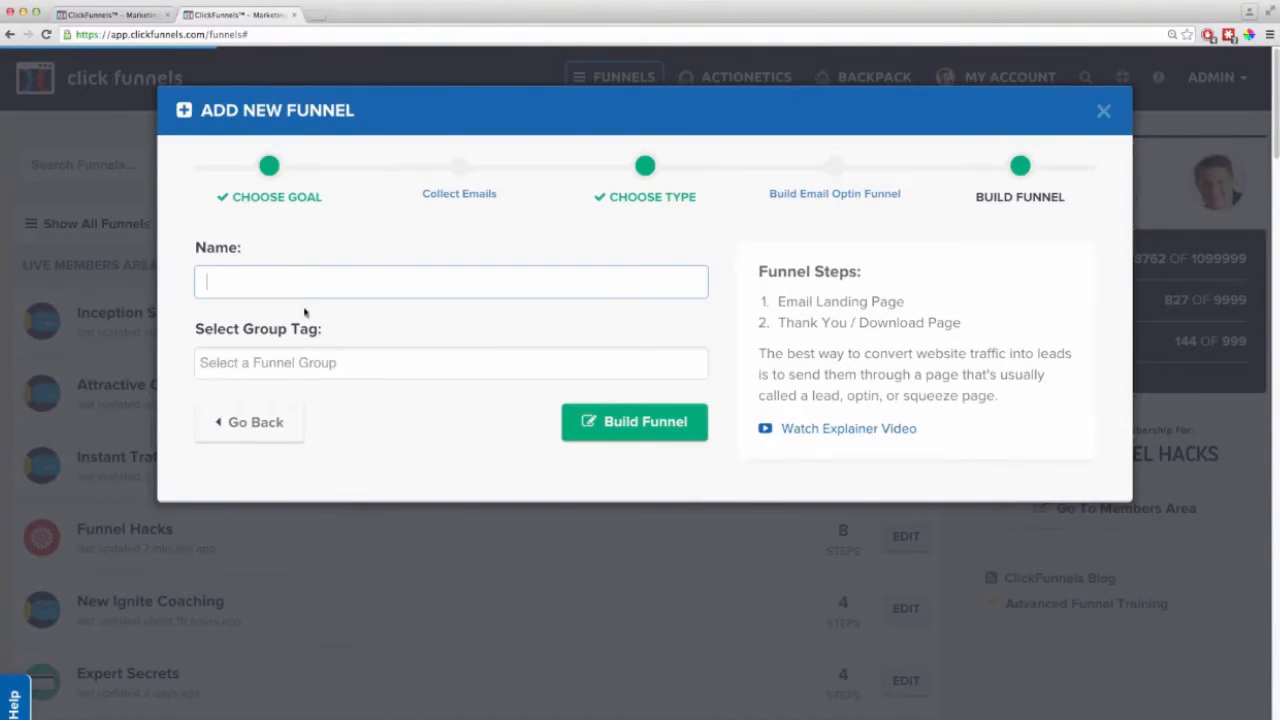
pyautogui.write('Demo Optin')
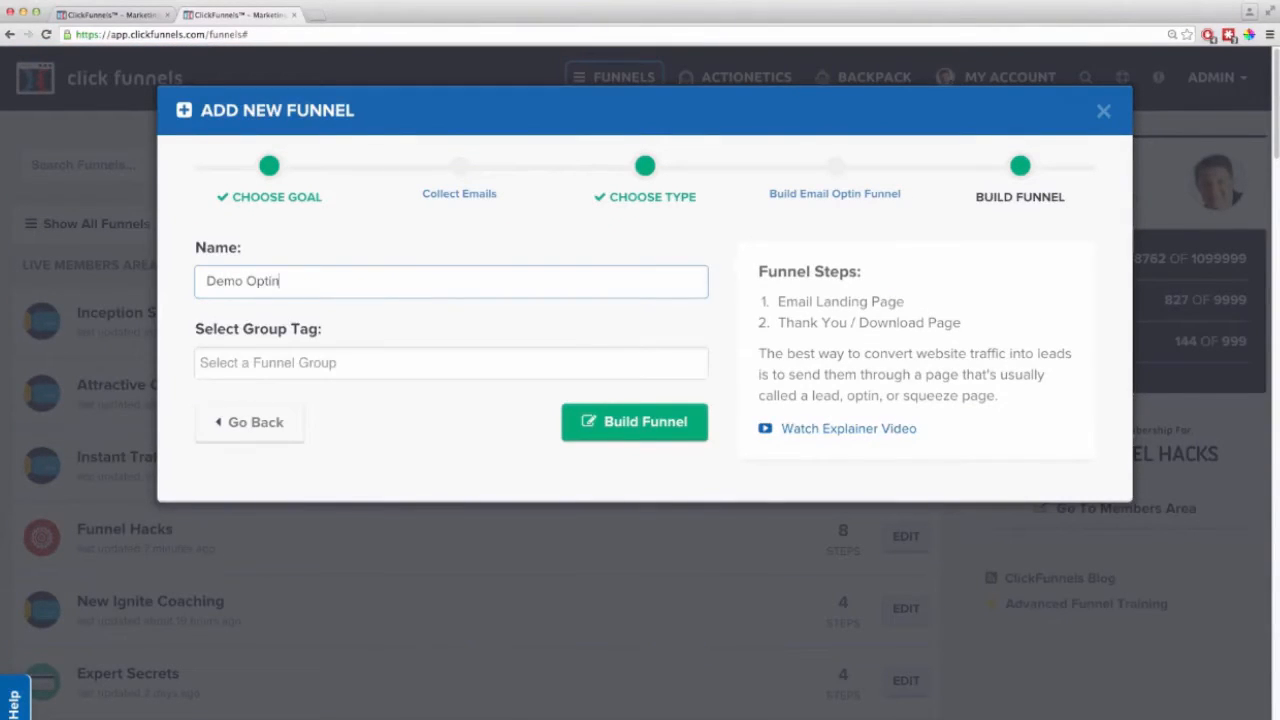
pyautogui.click(313, 360)
pyautogui.write('Demo')
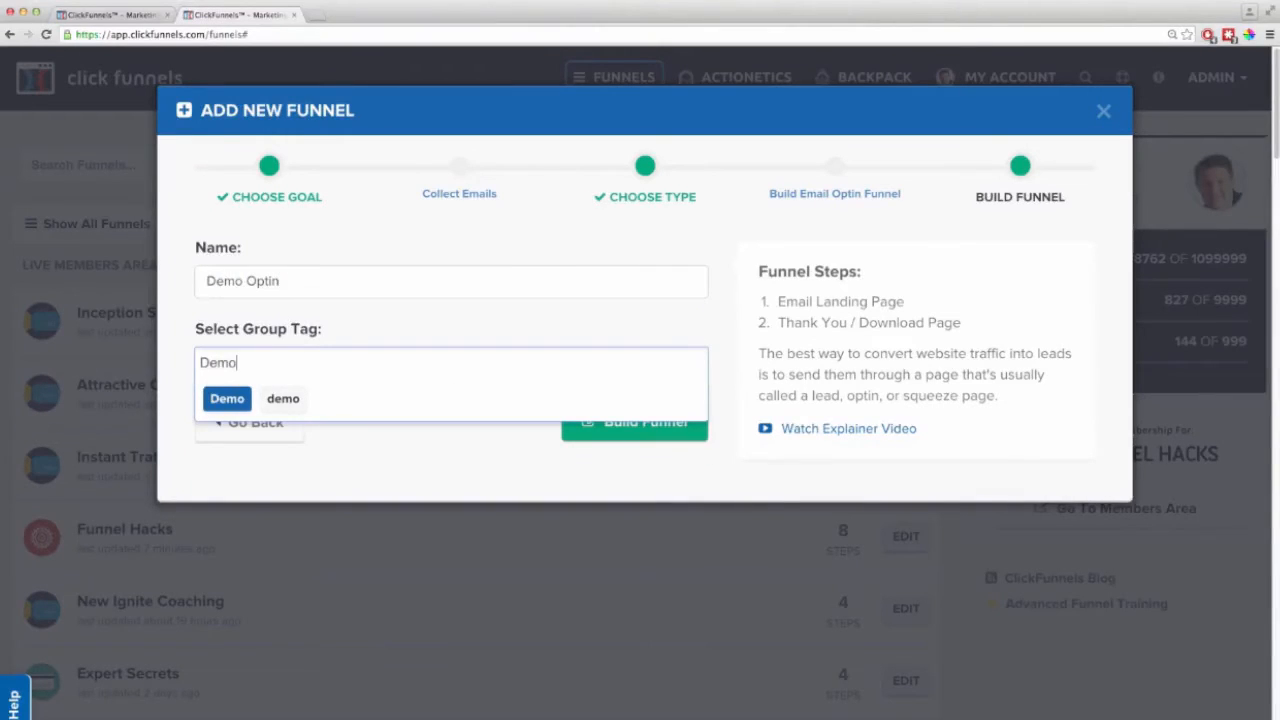
pyautogui.click(227, 398)
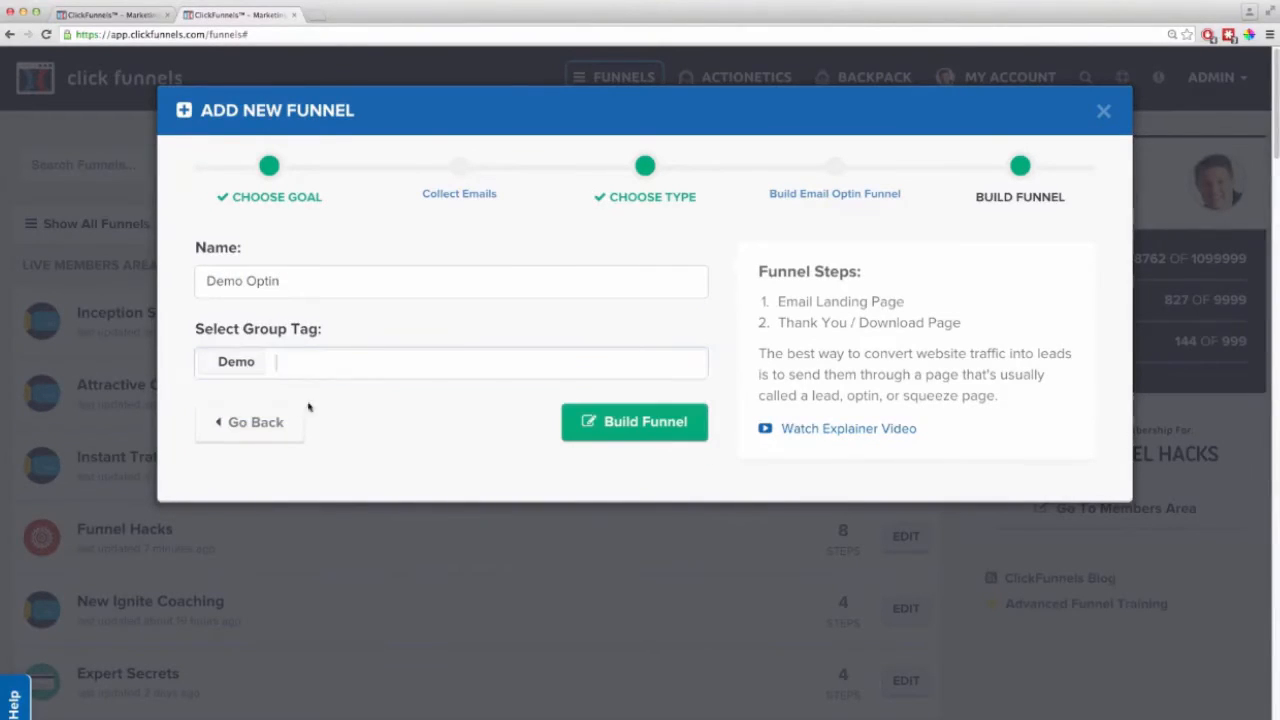
pyautogui.click(605, 422)
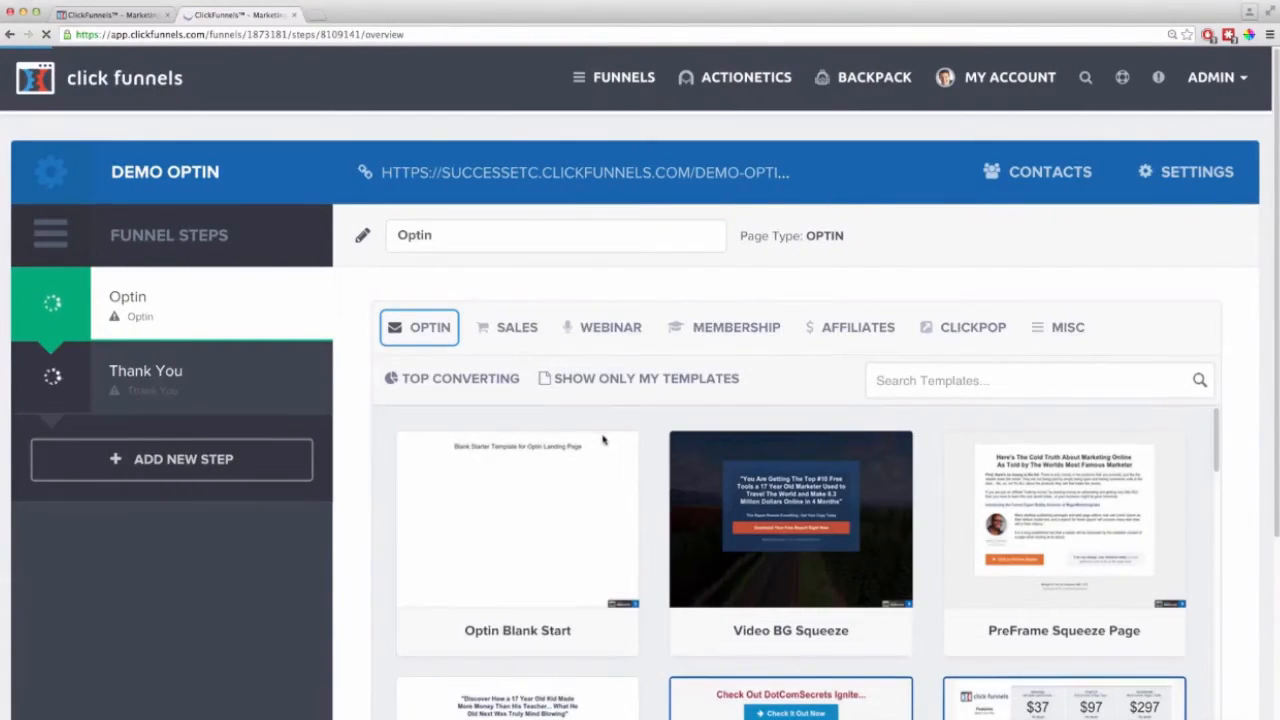
# Apply the Minimal Landing Page Style template to the Optin step and dismiss the funnel setup notice
pyautogui.scroll(-1, 605, 441)
pyautogui.scroll(-10, 646, 443)
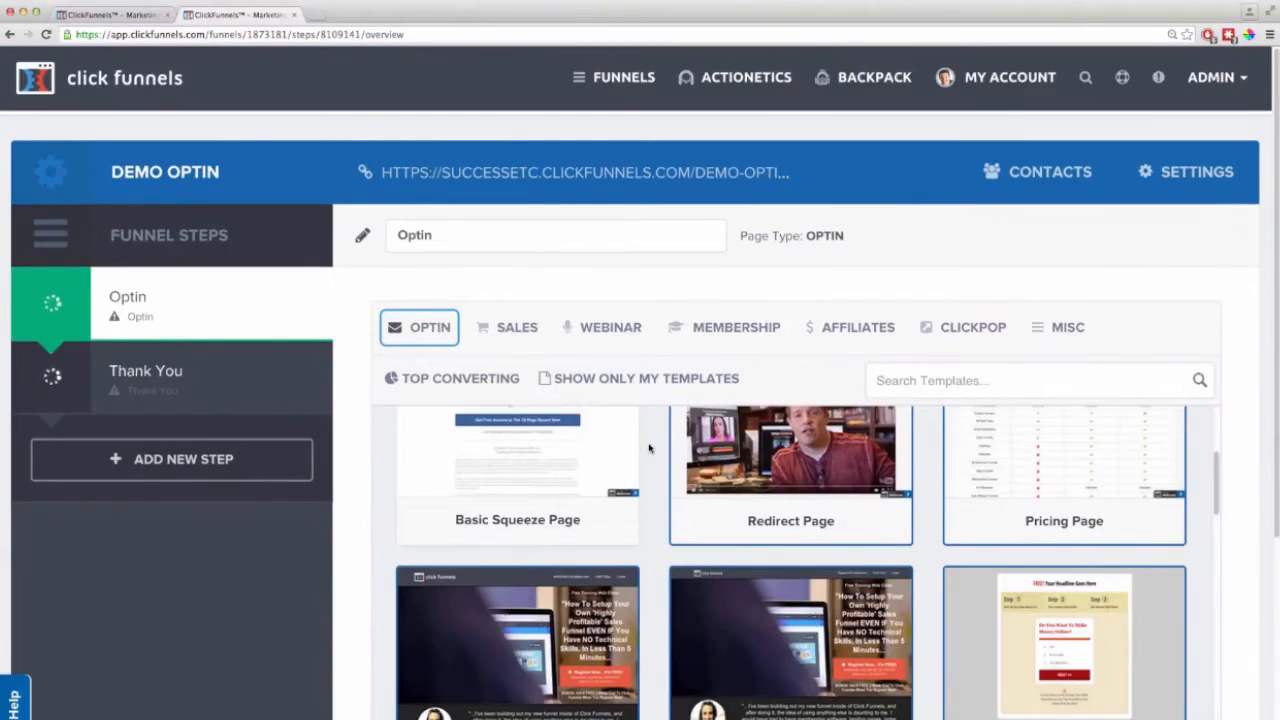
pyautogui.scroll(-4, 790, 540)
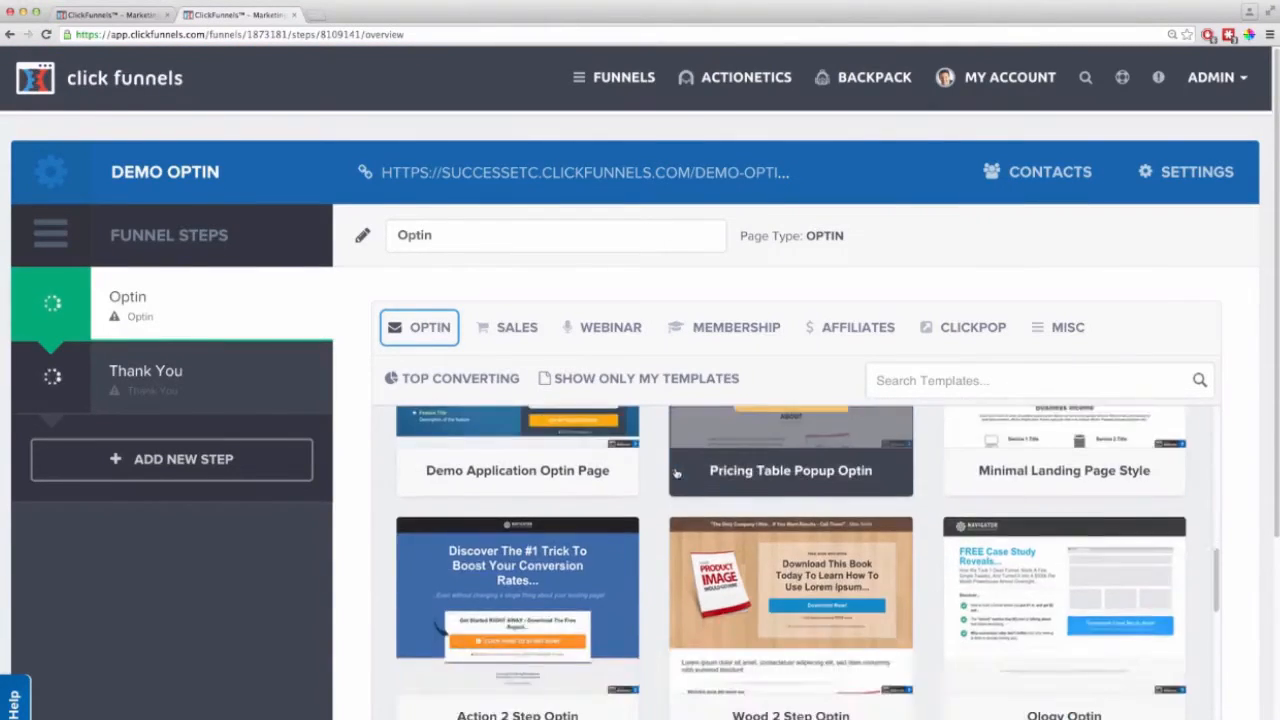
pyautogui.scroll(4, 1064, 560)
pyautogui.click(1083, 566)
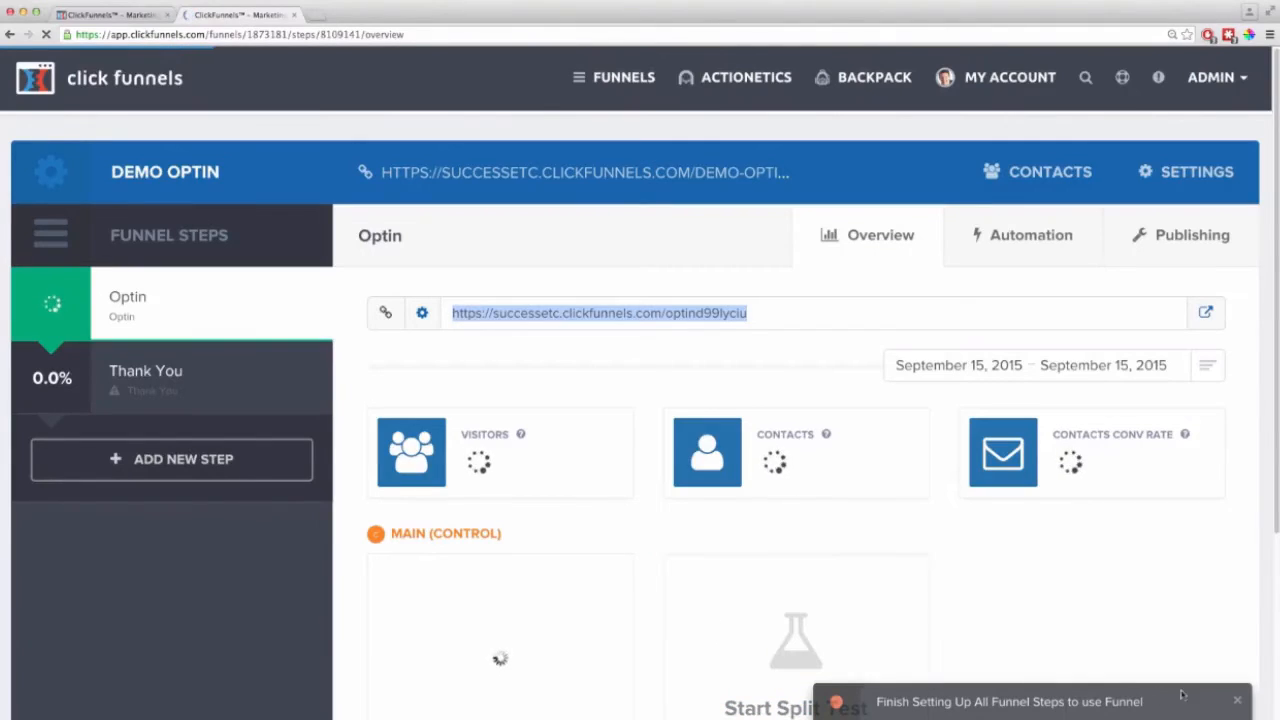
pyautogui.click(1238, 702)
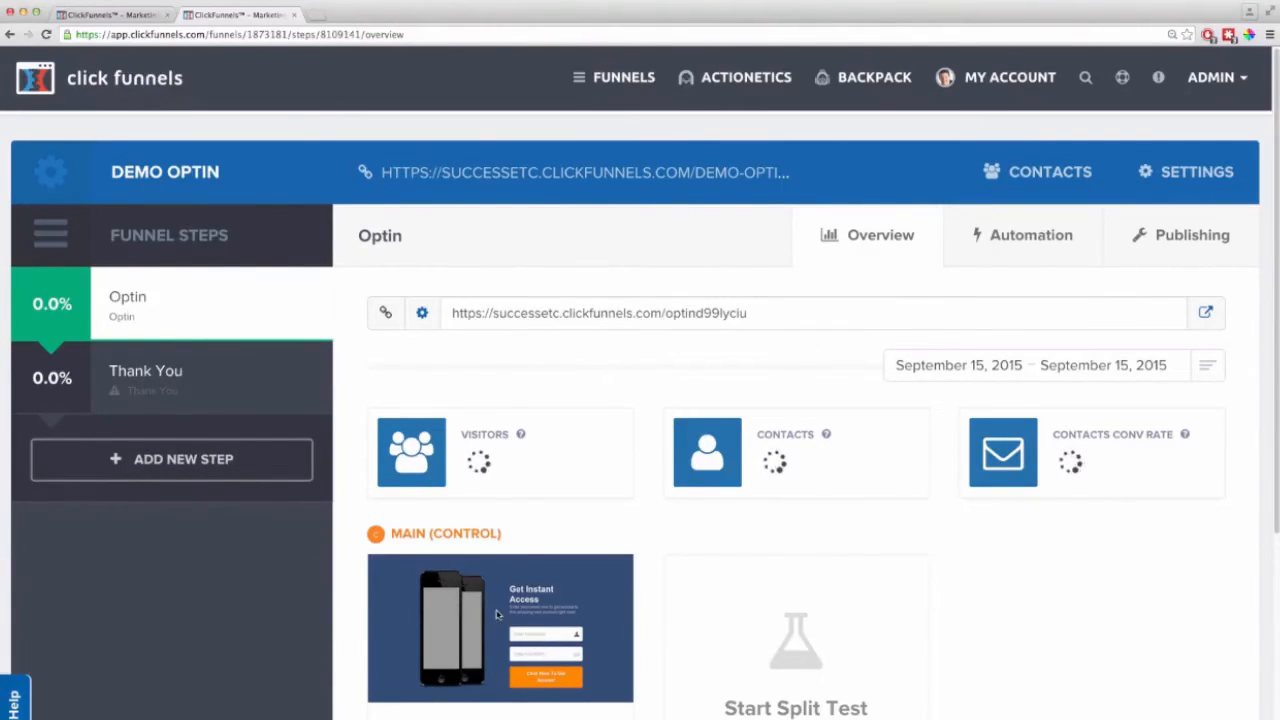
# Add a "Join My List" action to the Optin step's automation that adds everyone to the Seed List
pyautogui.click(1012, 240)
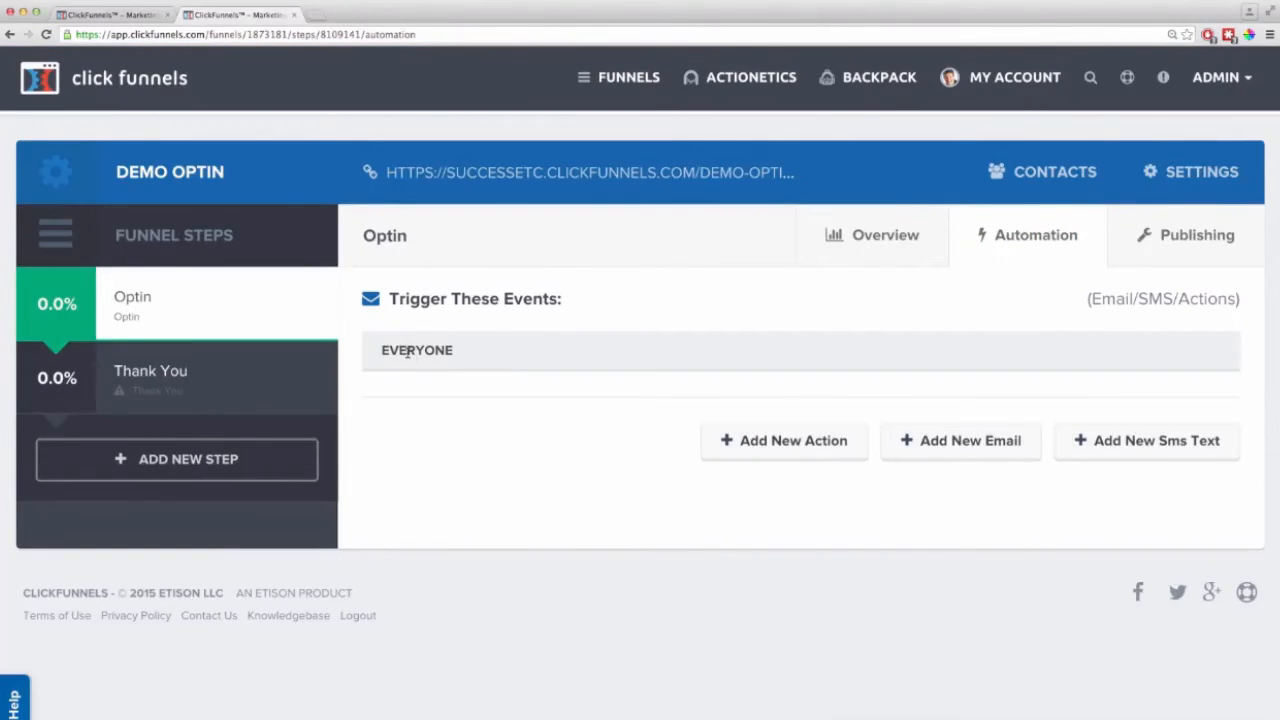
pyautogui.click(800, 447)
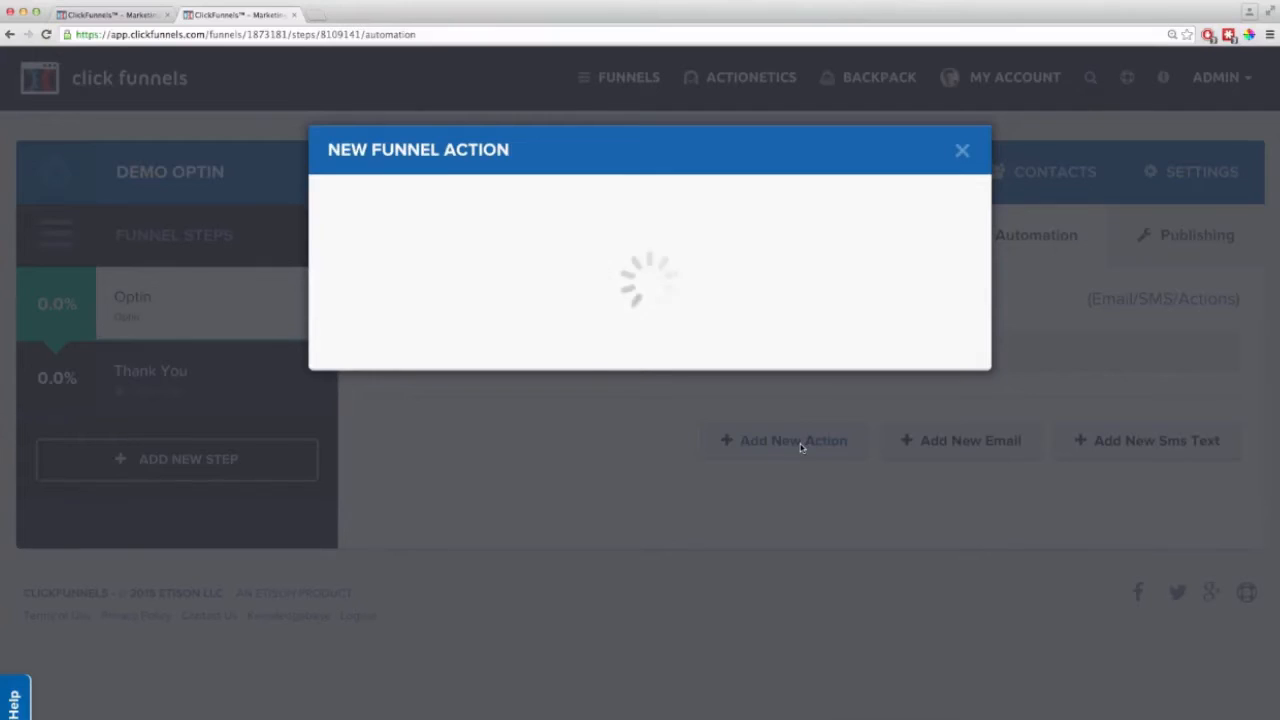
pyautogui.click(497, 292)
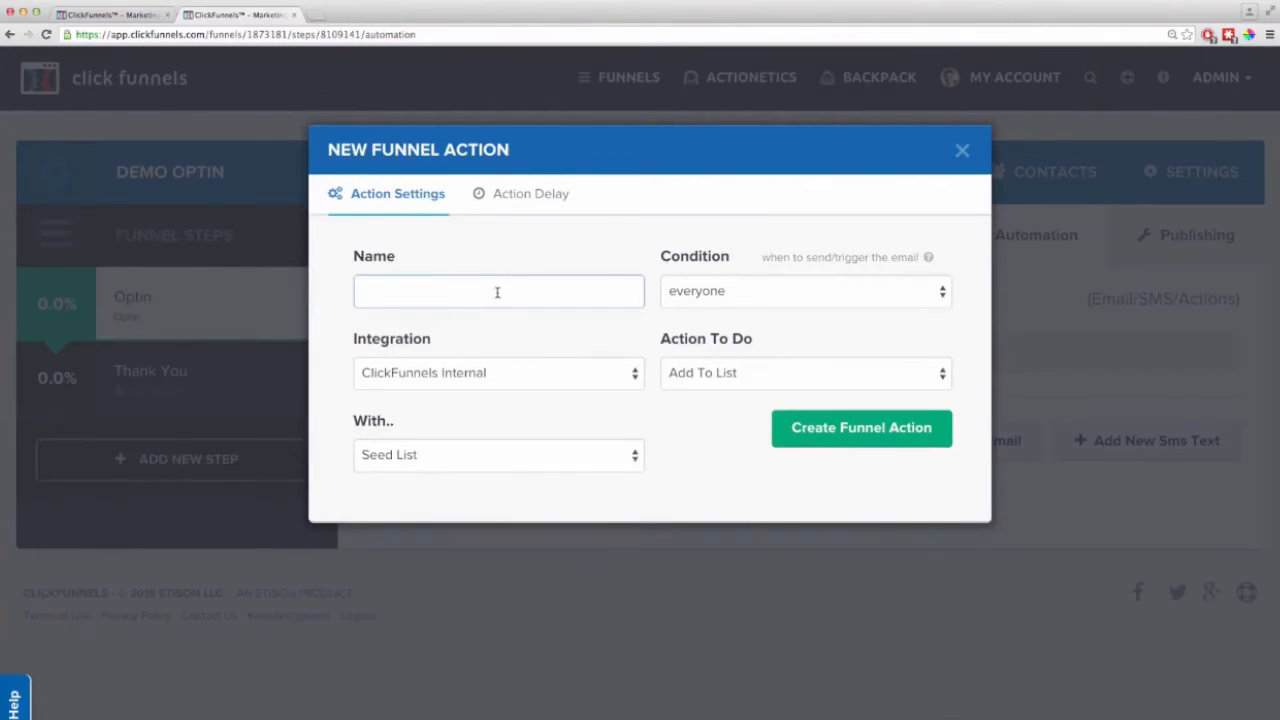
pyautogui.write('Join My List')
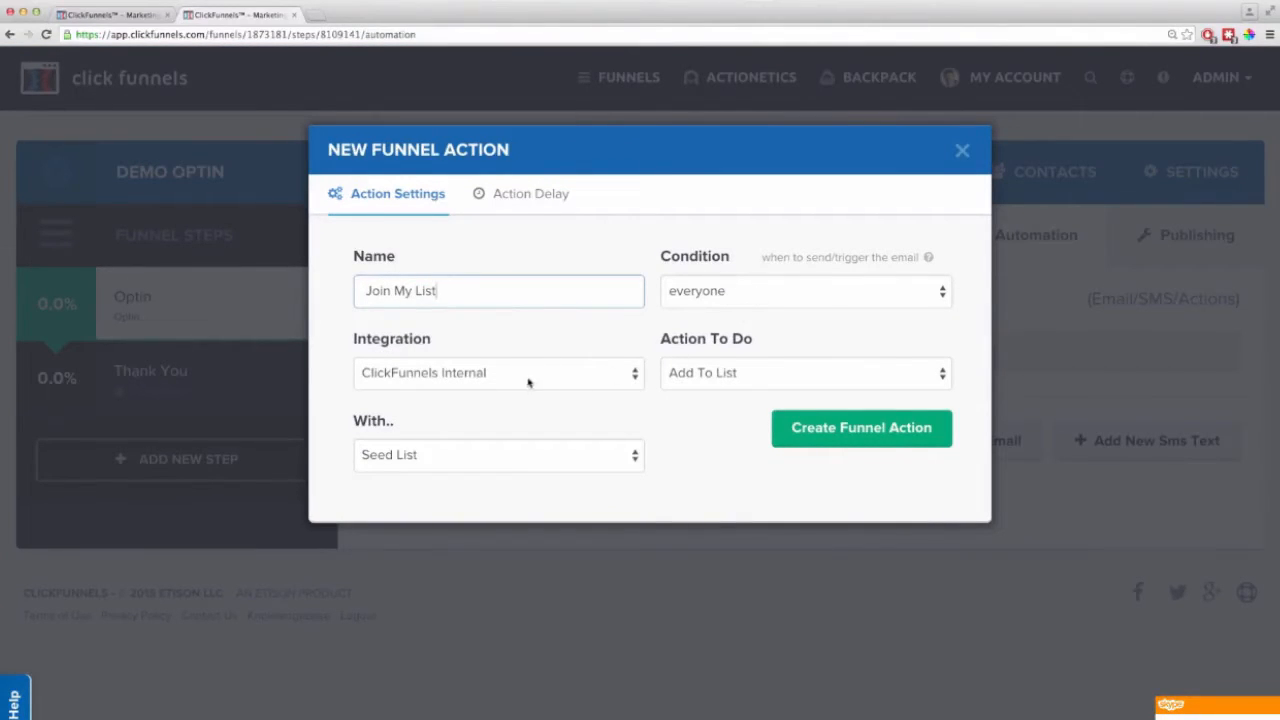
pyautogui.click(582, 457)
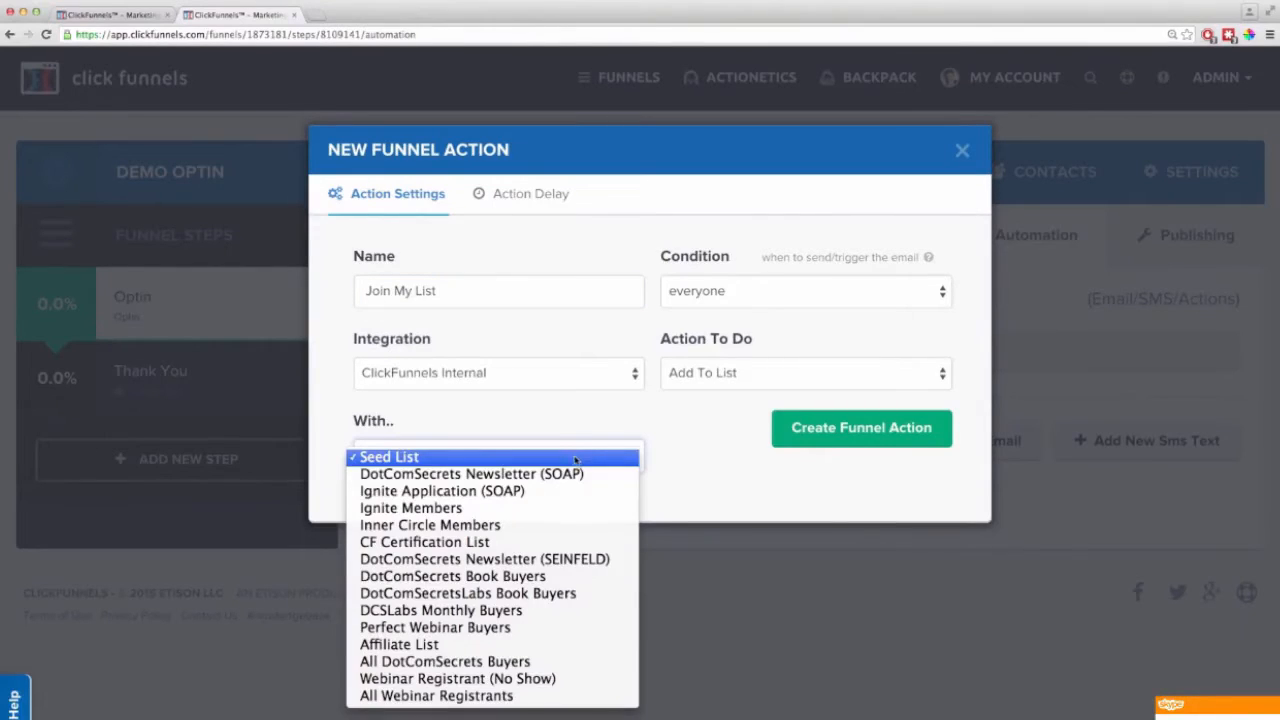
pyautogui.click(479, 480)
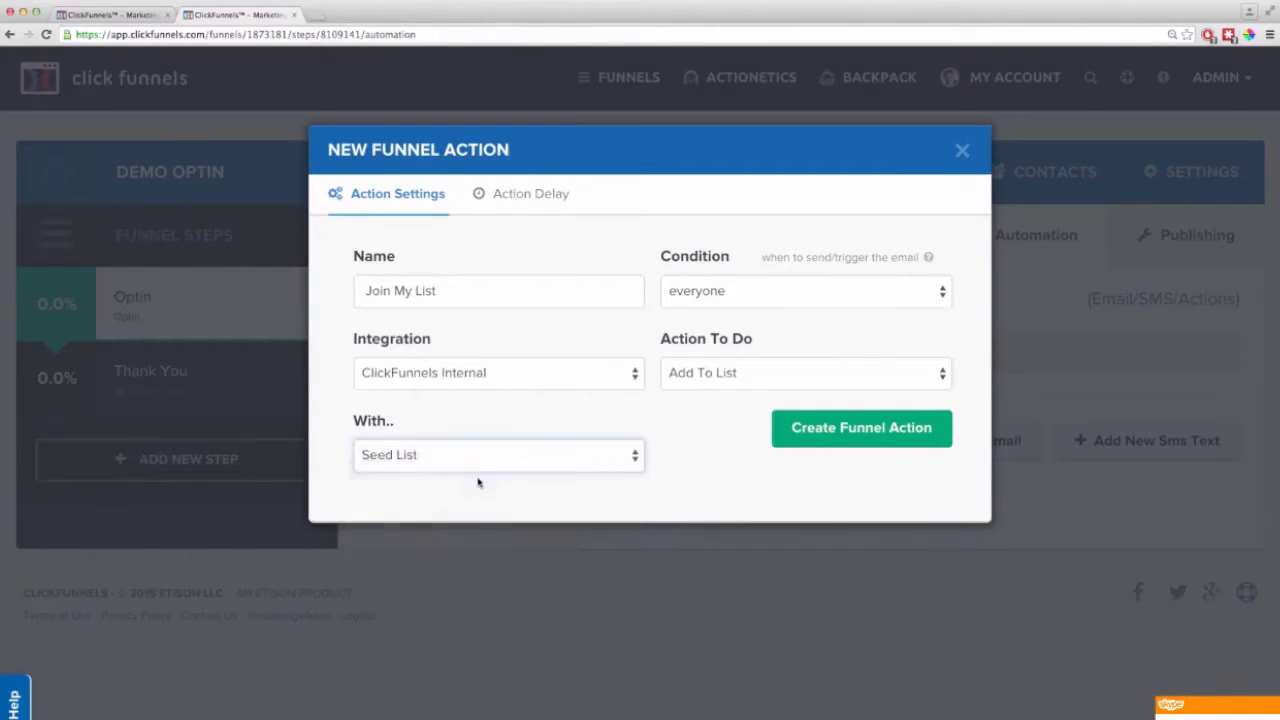
pyautogui.click(836, 430)
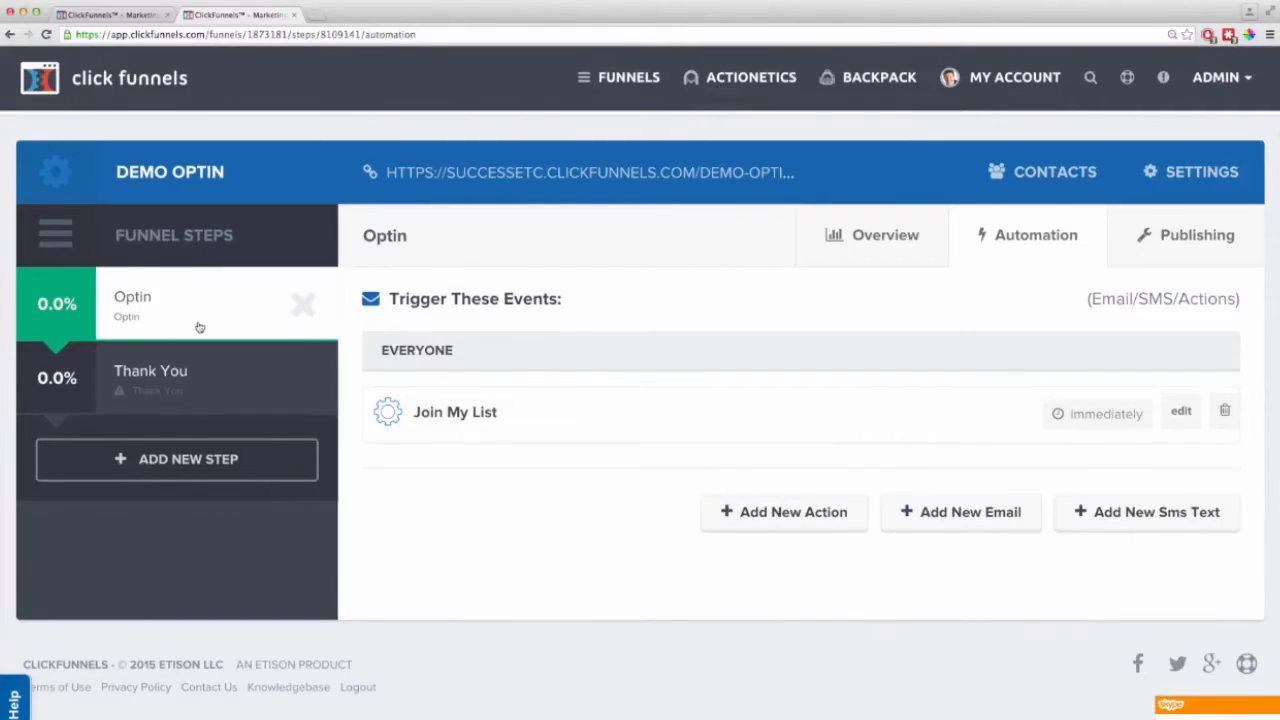
# Review the Optin step's overview and its automation events, ending on the overview
pyautogui.click(868, 244)
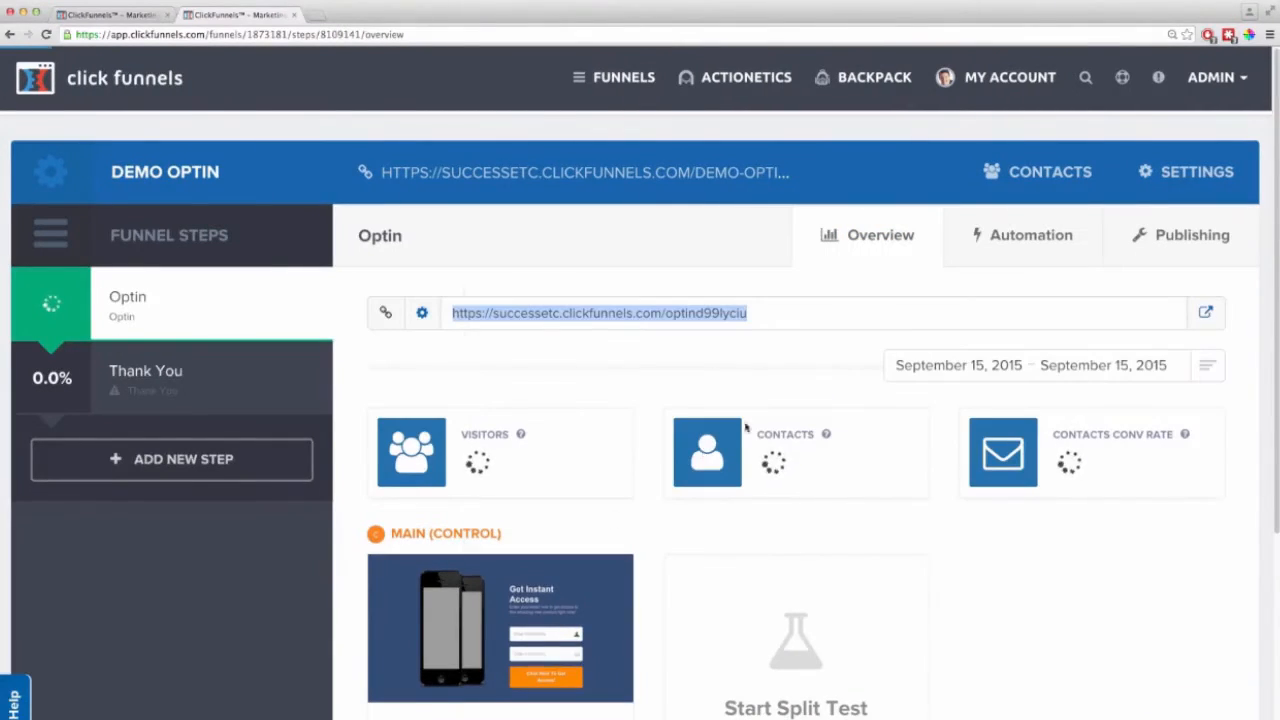
pyautogui.click(1020, 240)
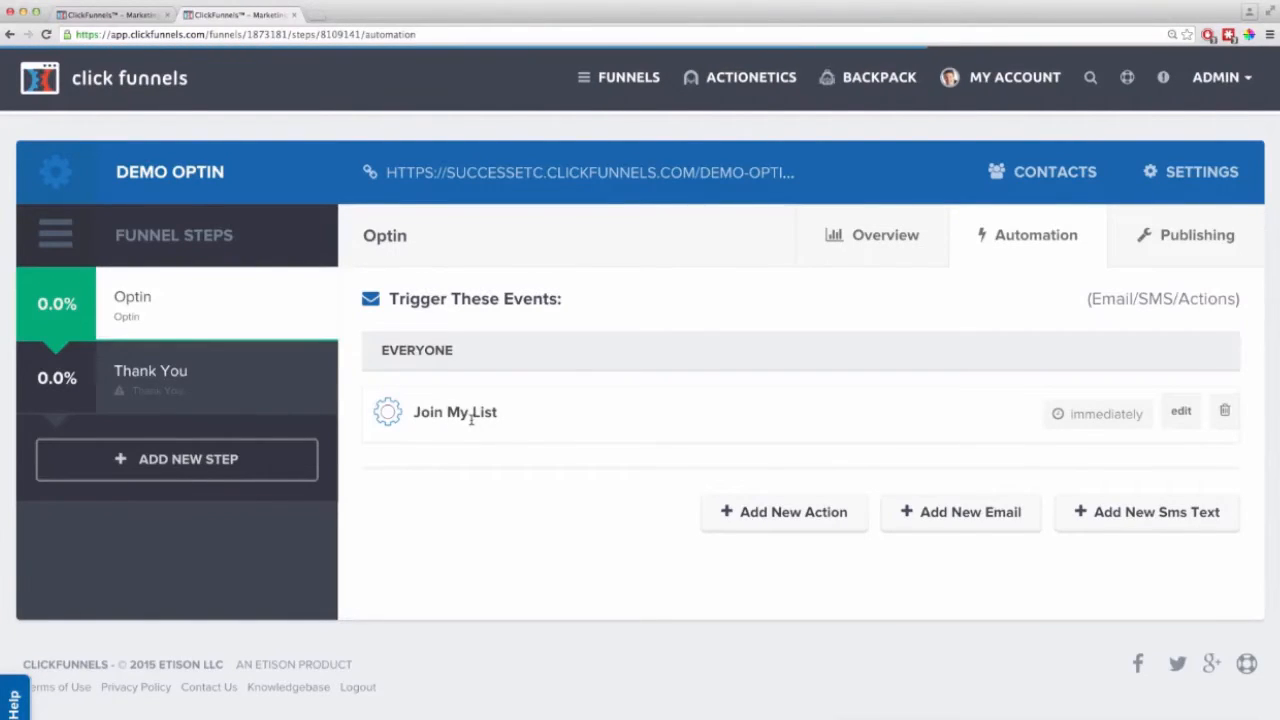
pyautogui.click(868, 238)
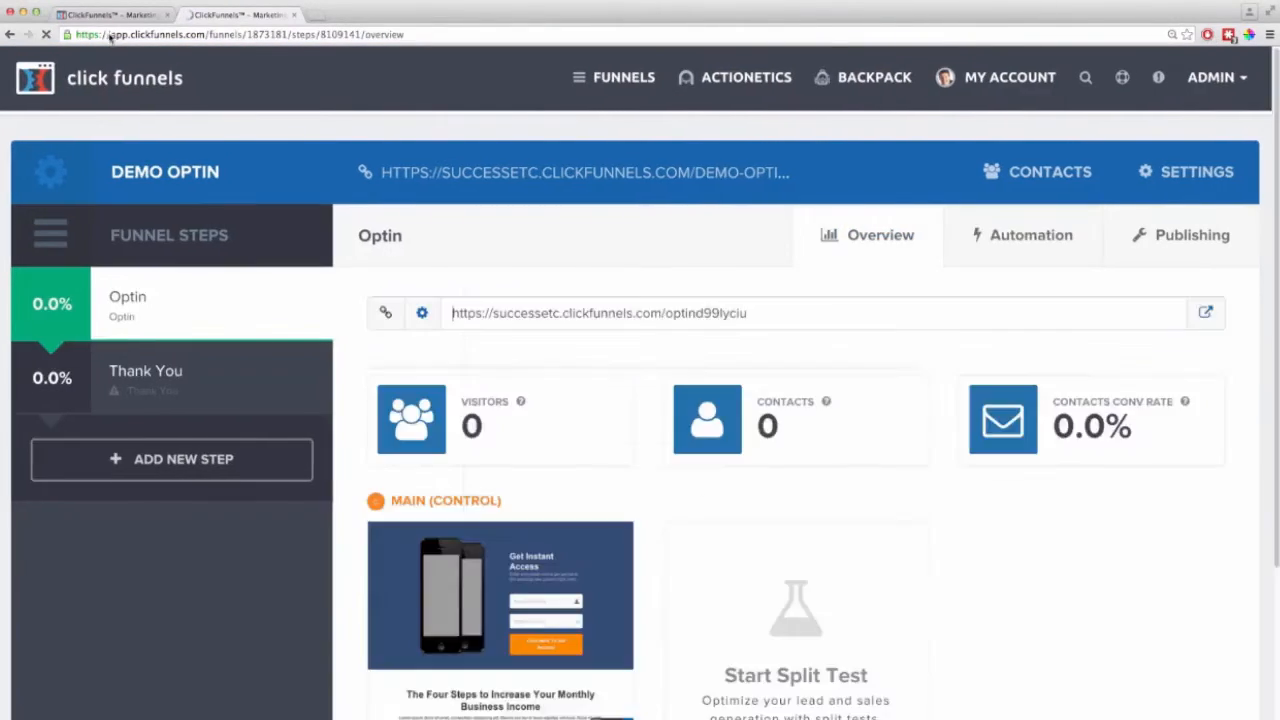
# Return to the Actionetics browser tab and start a new email broadcast with the subject line "Check out his AWESOME EMAIL!!!"
pyautogui.click(112, 16)
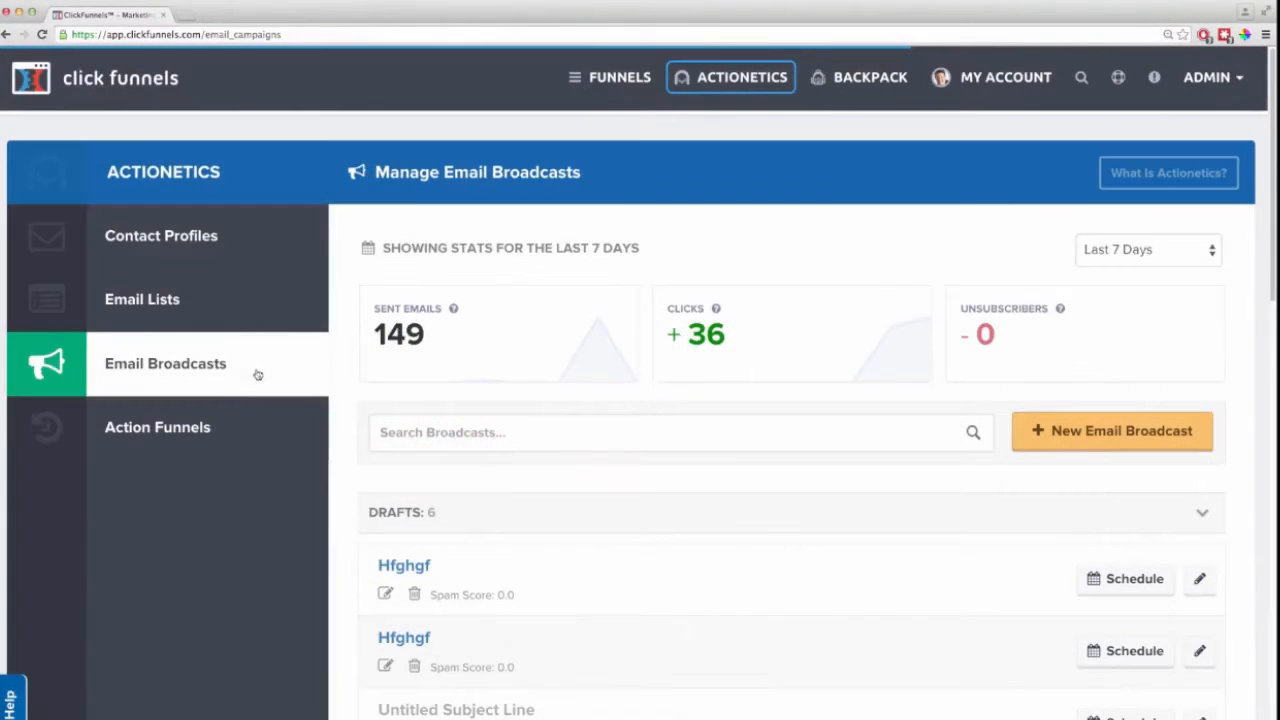
pyautogui.click(1088, 436)
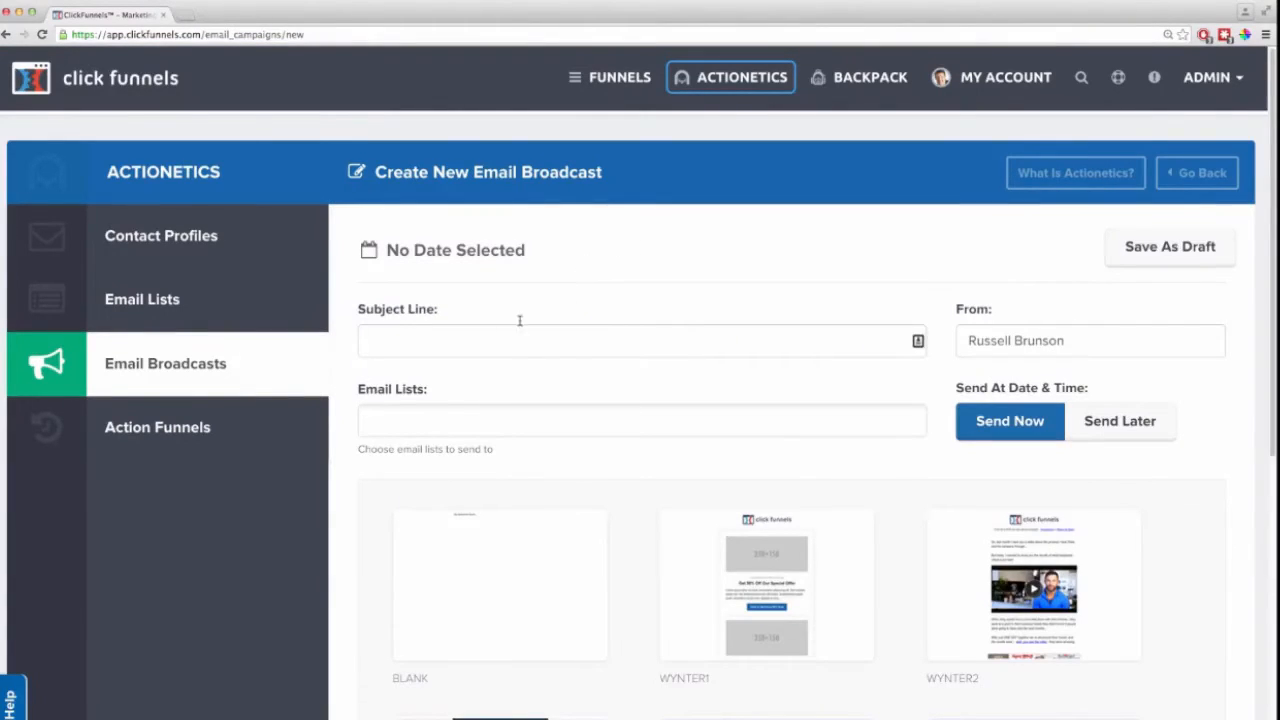
pyautogui.click(397, 341)
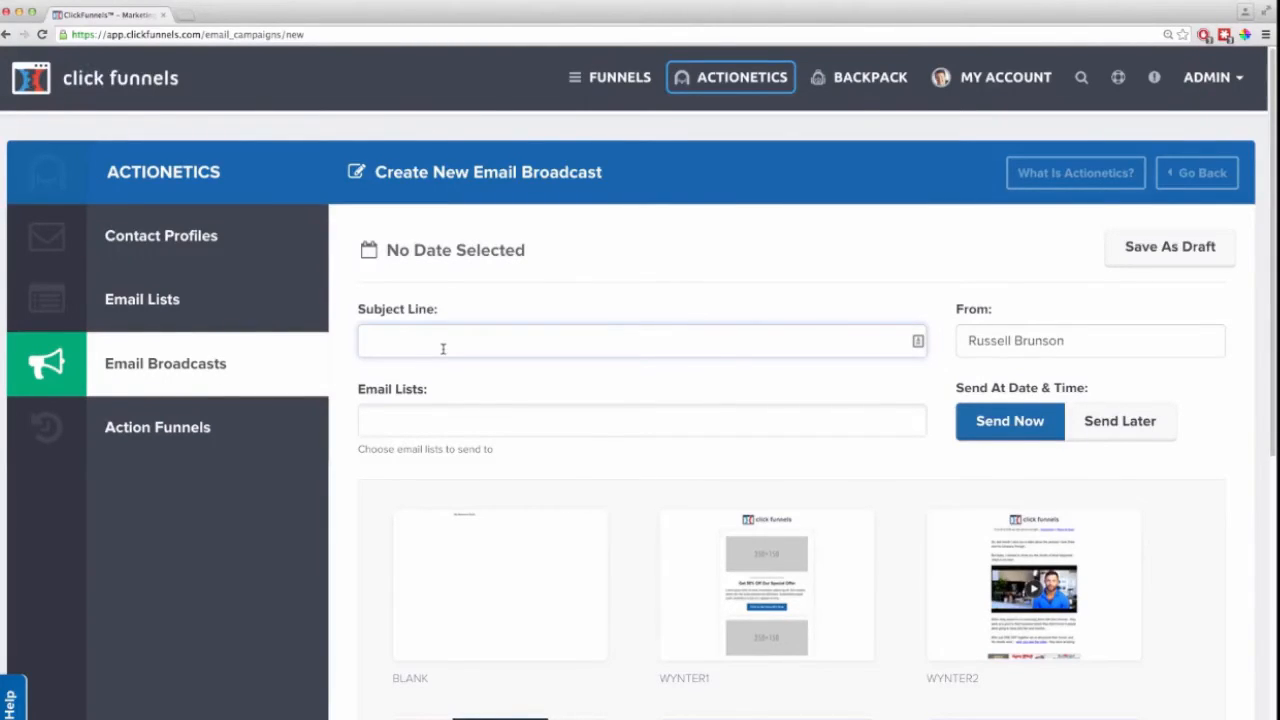
pyautogui.write('Check out his AWESOME EMAIL!!!')
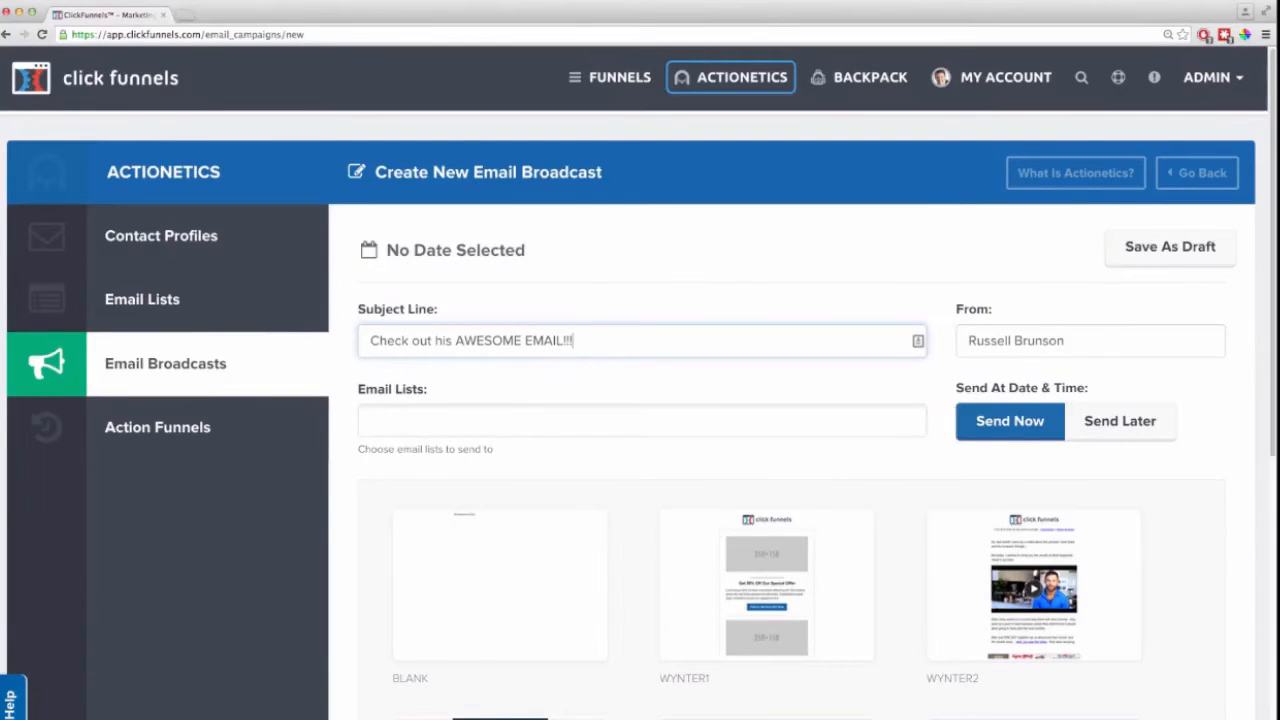
# Check the broadcast's sender suggestions, keep the current sender and choose Seed List as the recipient email list
pyautogui.click(1068, 341)
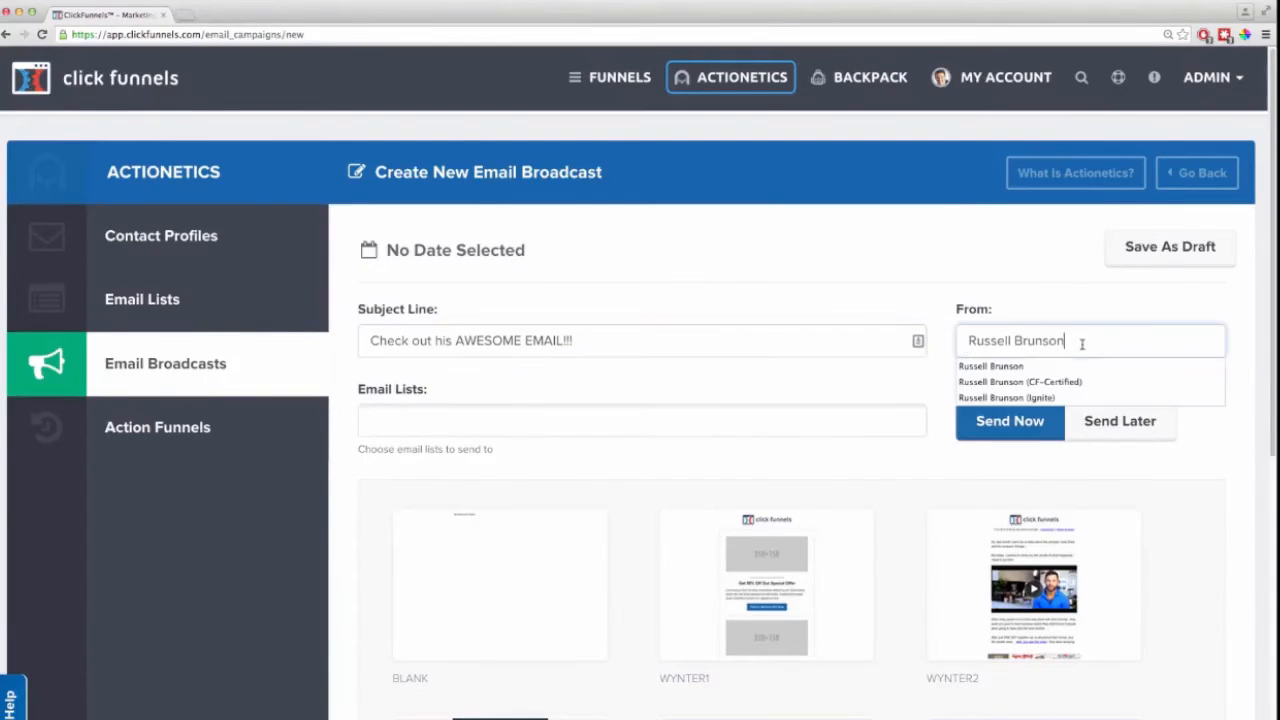
pyautogui.click(443, 417)
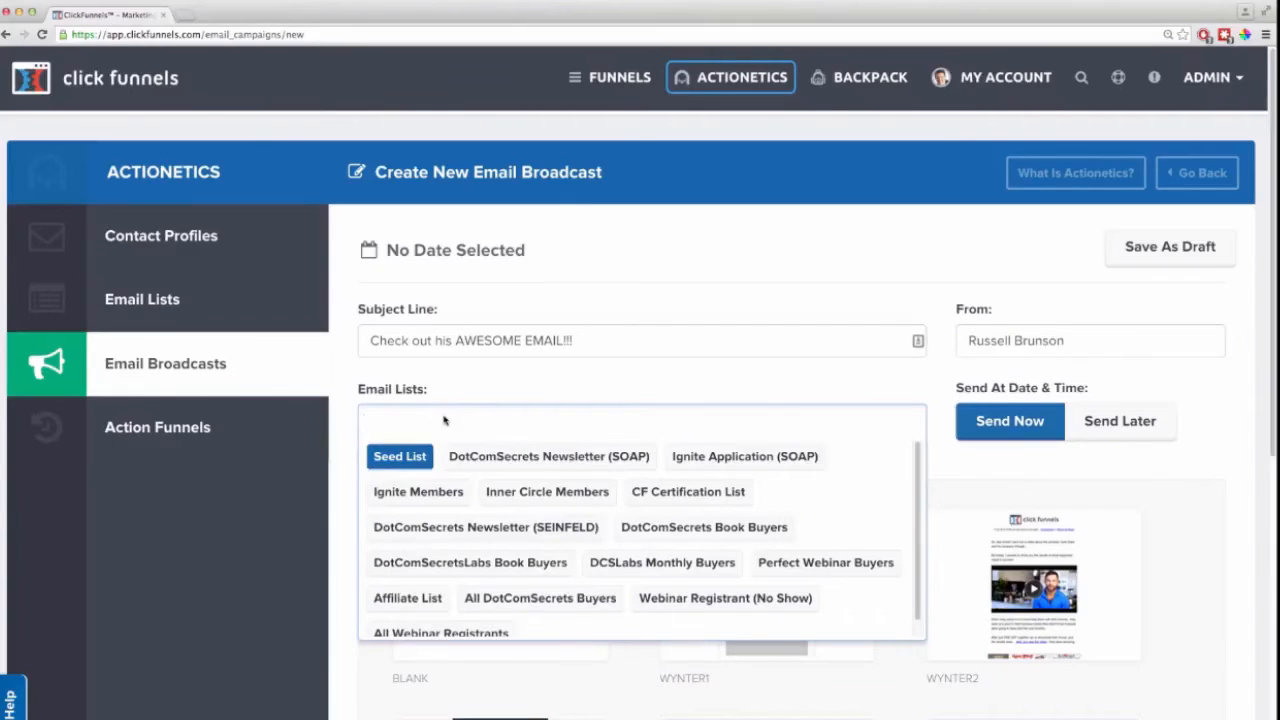
pyautogui.click(400, 457)
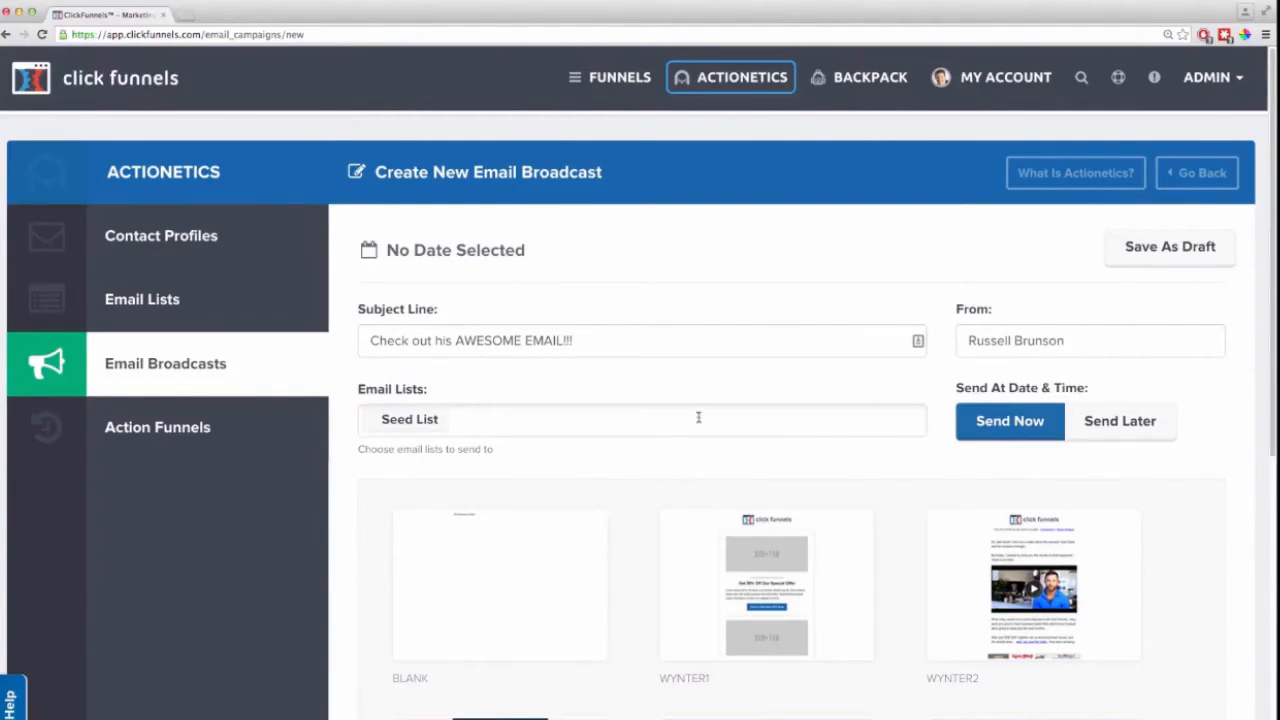
# Look at the Send Later date and time calendar and return the broadcast to Send Now
pyautogui.click(1103, 430)
pyautogui.click(1049, 489)
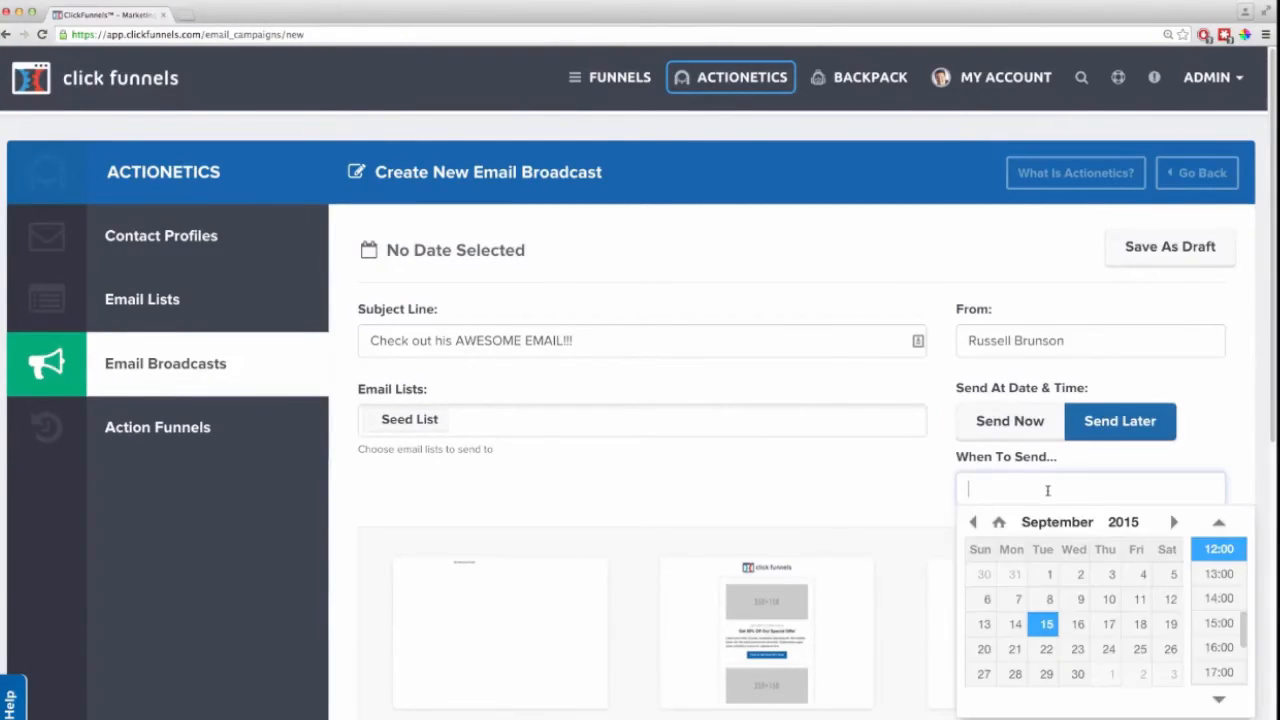
pyautogui.click(1023, 423)
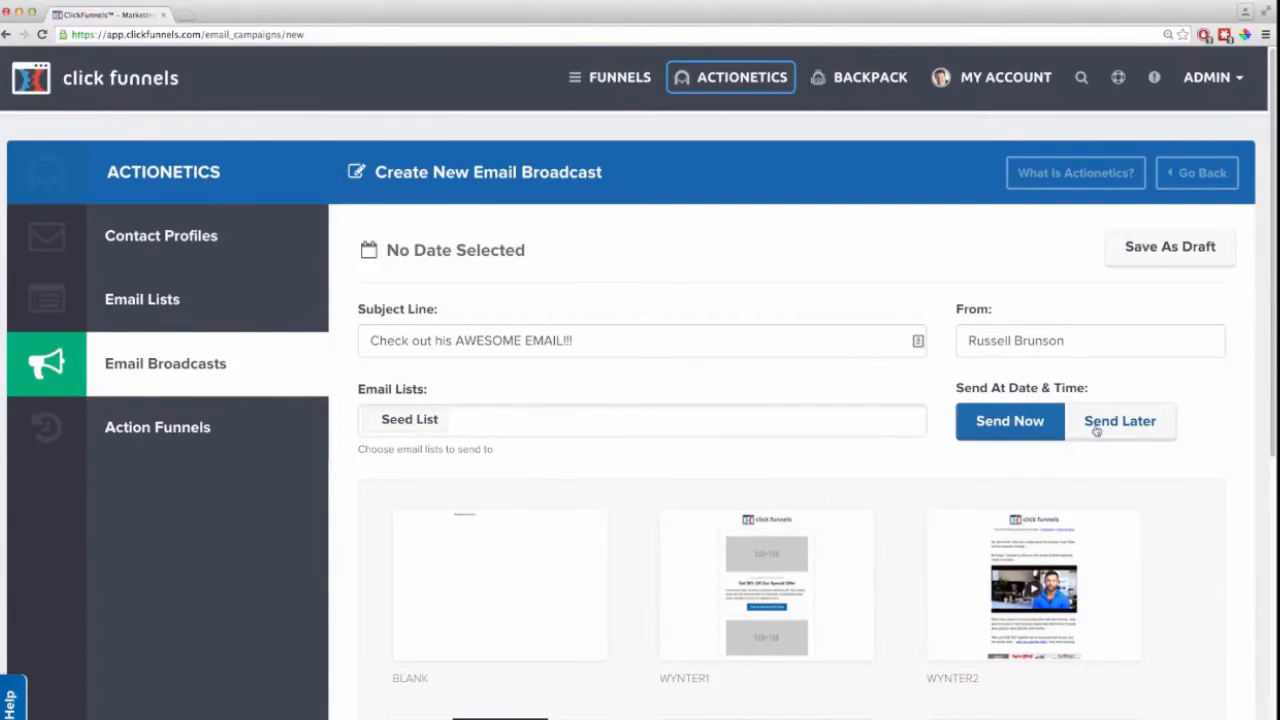
# Choose the DCS2 email template for the new broadcast
pyautogui.scroll(-7, 1132, 523)
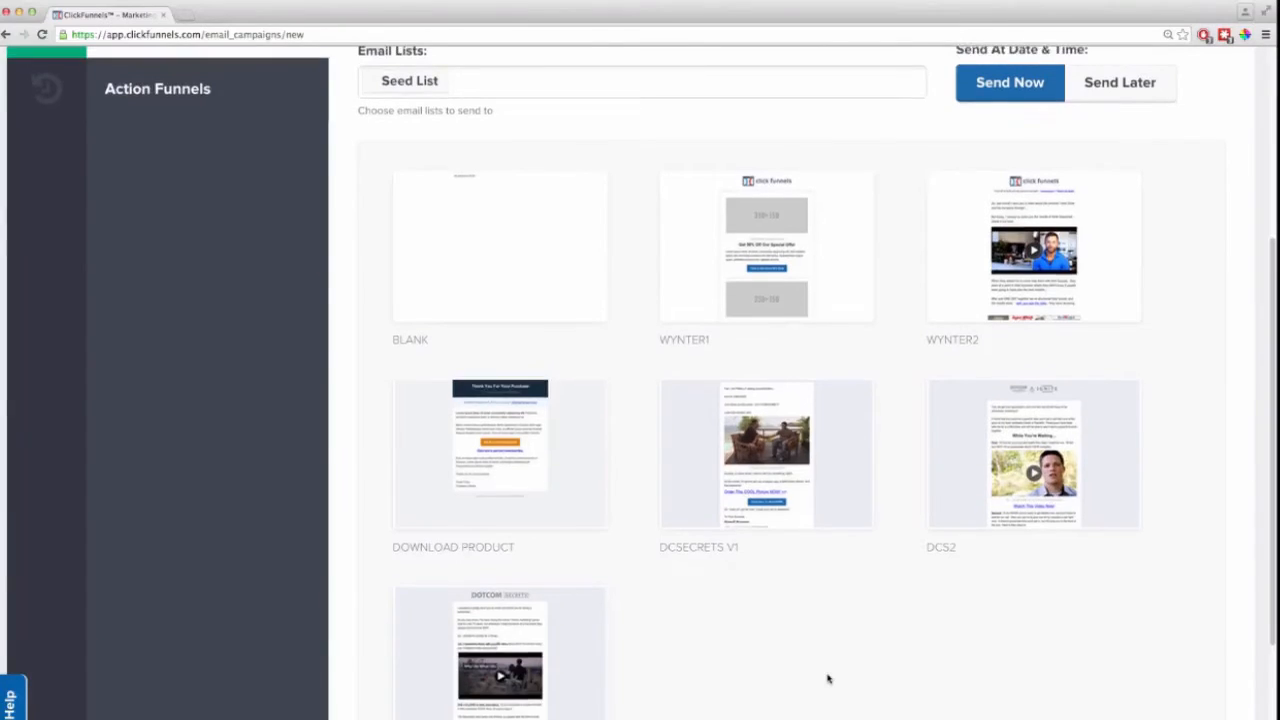
pyautogui.scroll(2, 827, 679)
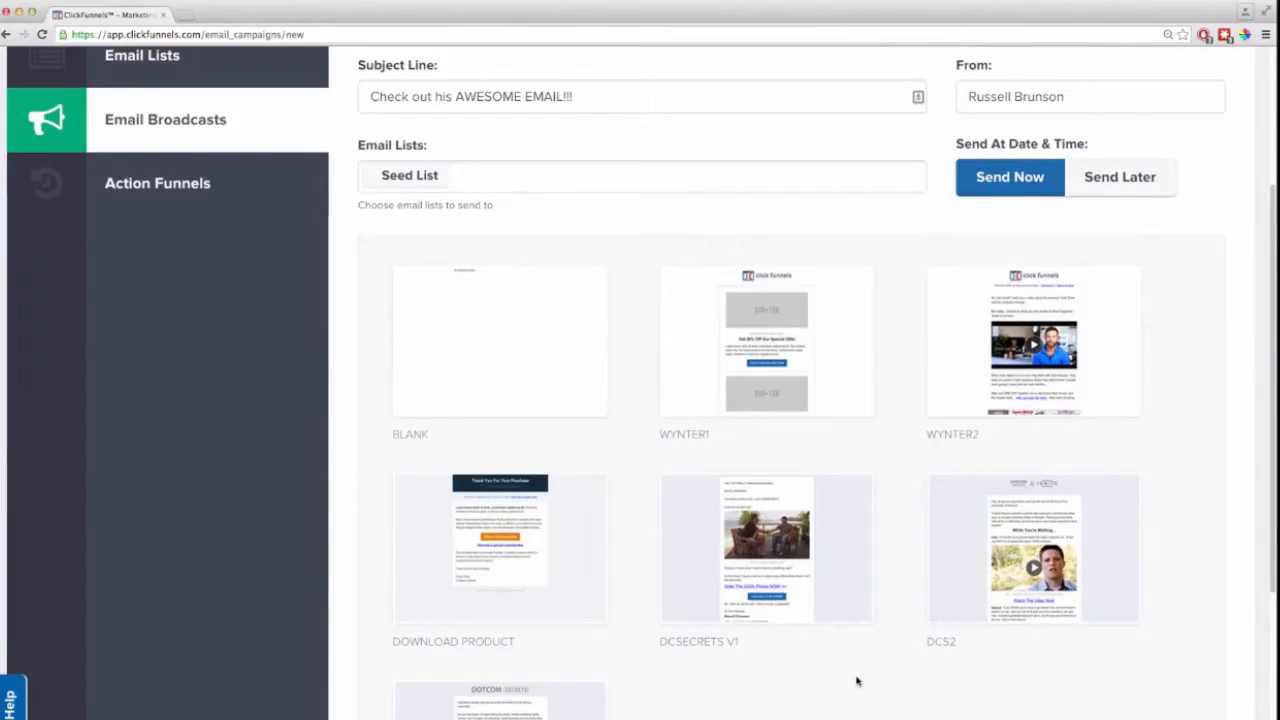
pyautogui.click(1043, 531)
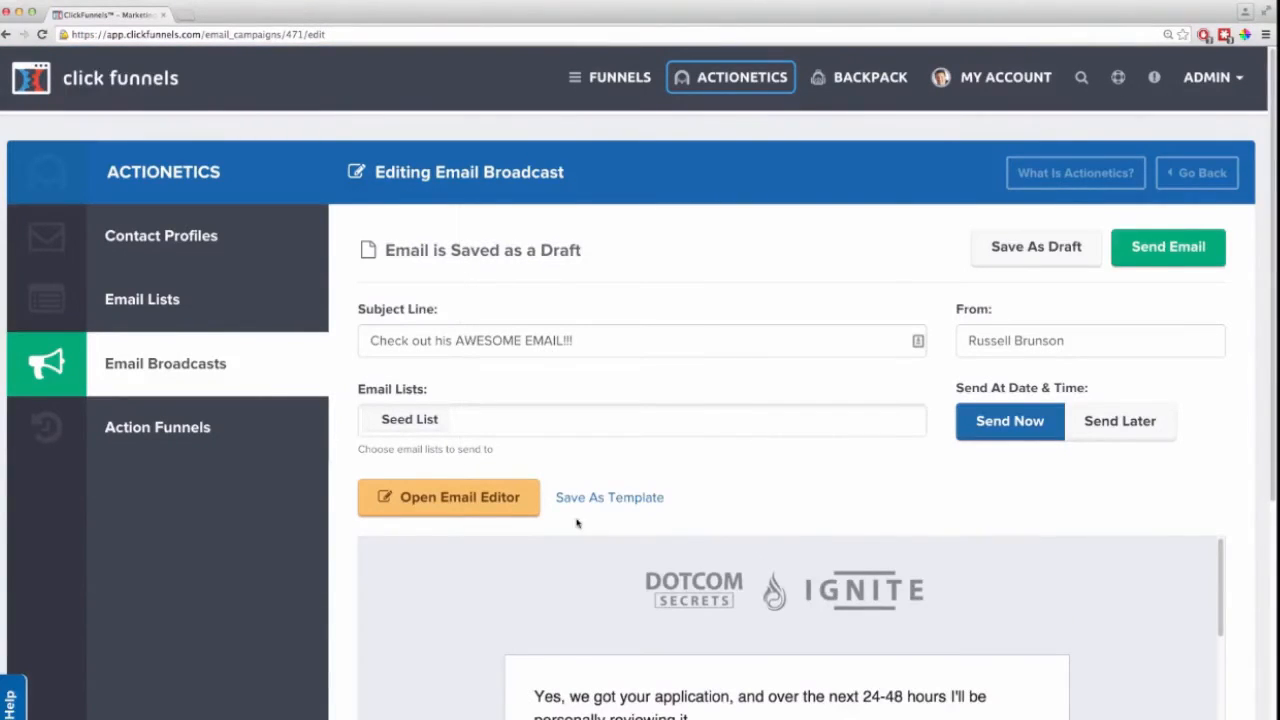
# Look through the broadcast's email preview and open the message in the email editor
pyautogui.scroll(-5, 437, 551)
pyautogui.scroll(-15, 587, 540)
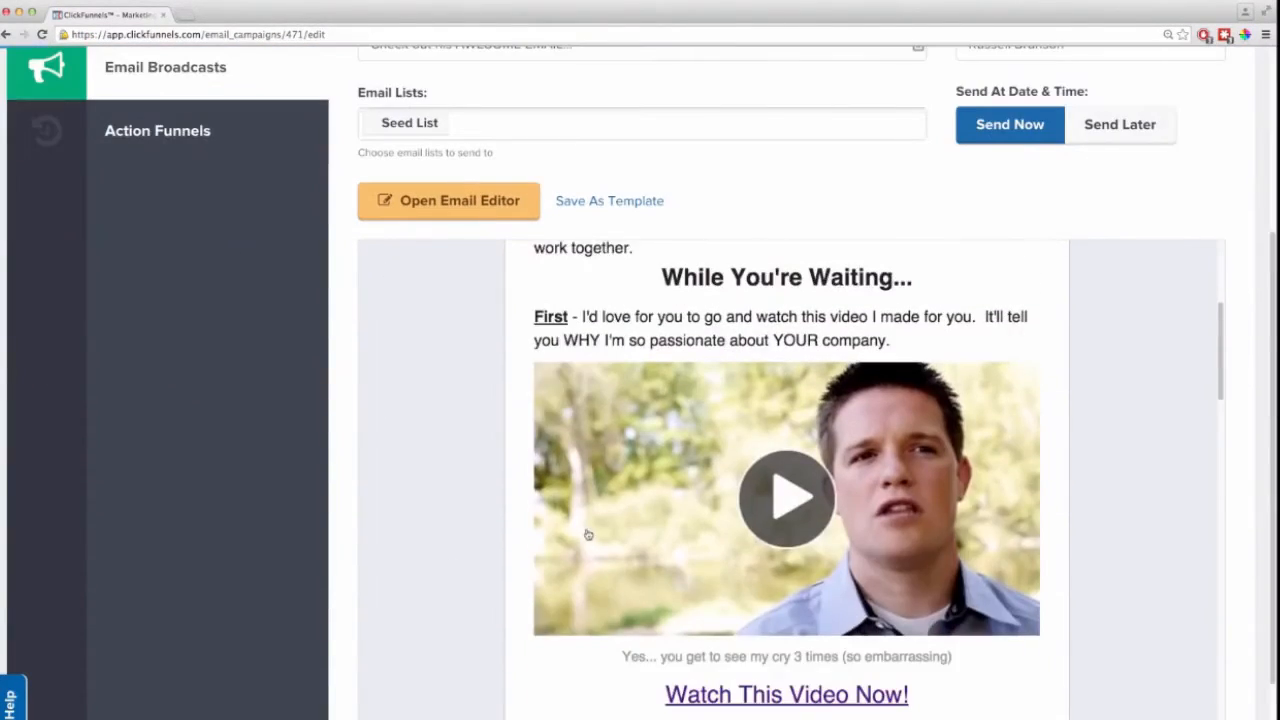
pyautogui.scroll(4, 587, 540)
pyautogui.scroll(10, 587, 540)
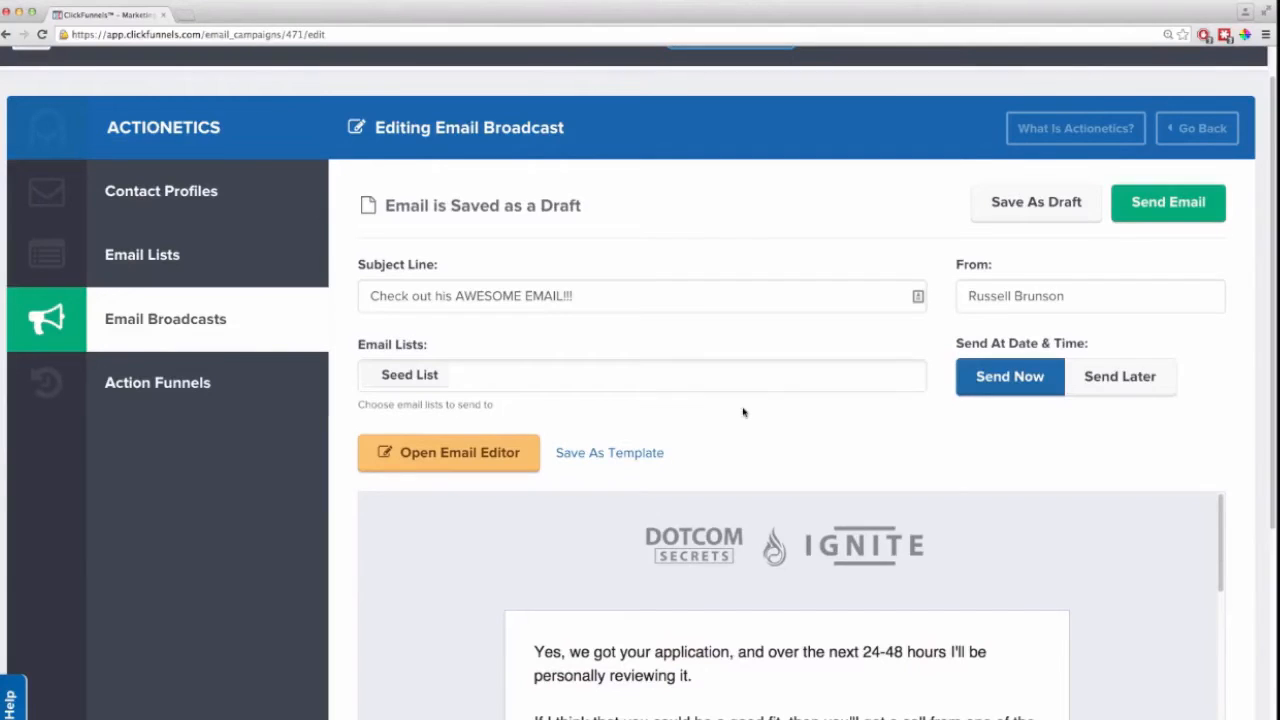
pyautogui.click(460, 453)
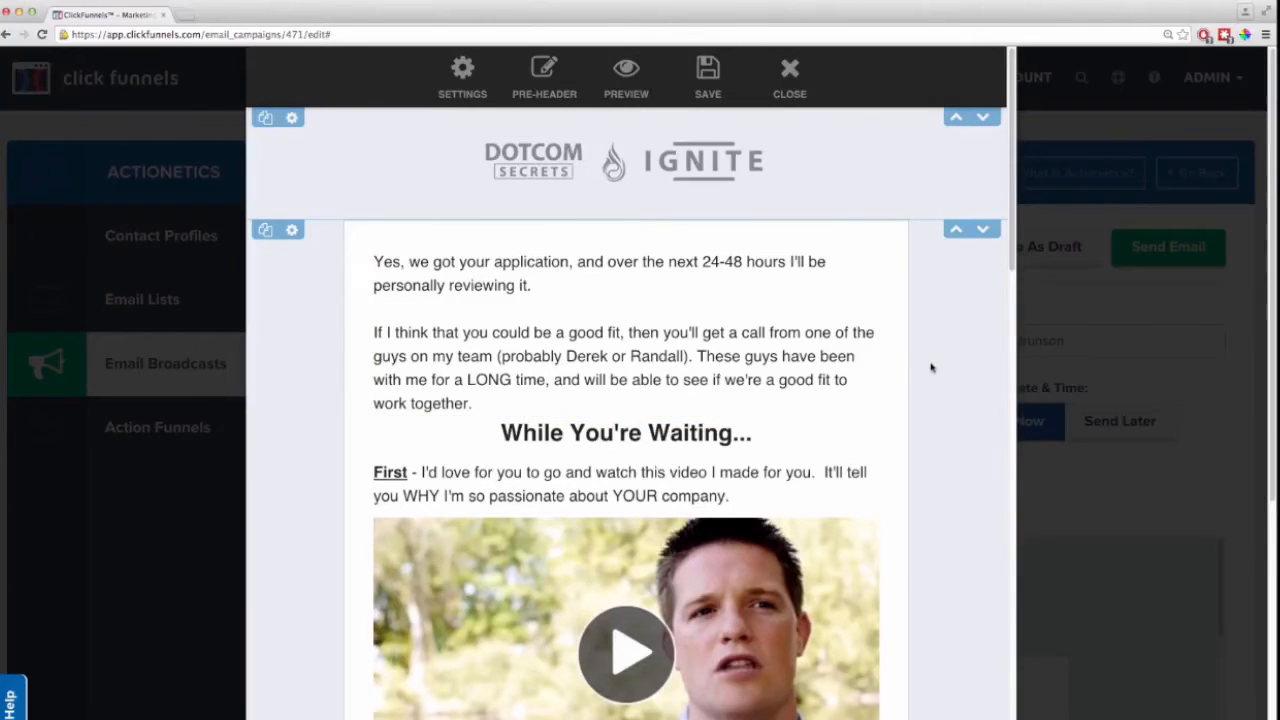
# Look through the email's content and delete the Ignite logo header row at its beginning
pyautogui.scroll(-15, 931, 368)
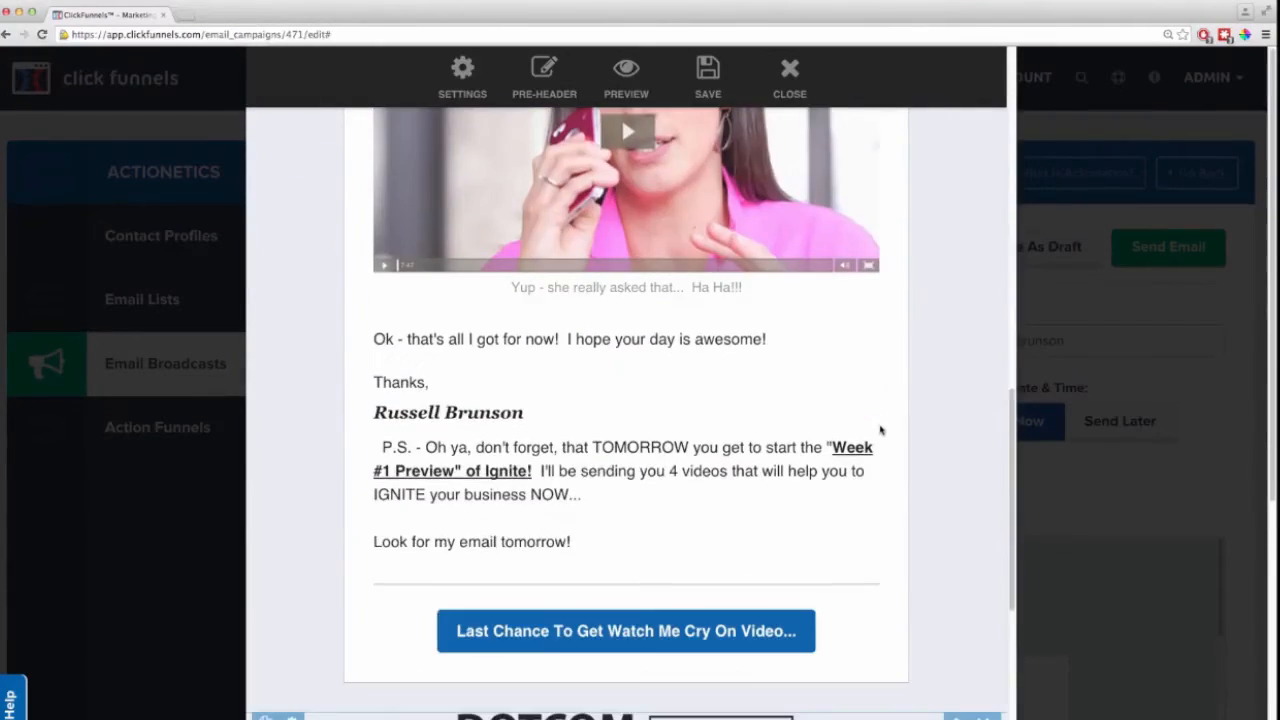
pyautogui.scroll(-10, 881, 430)
pyautogui.scroll(10, 881, 432)
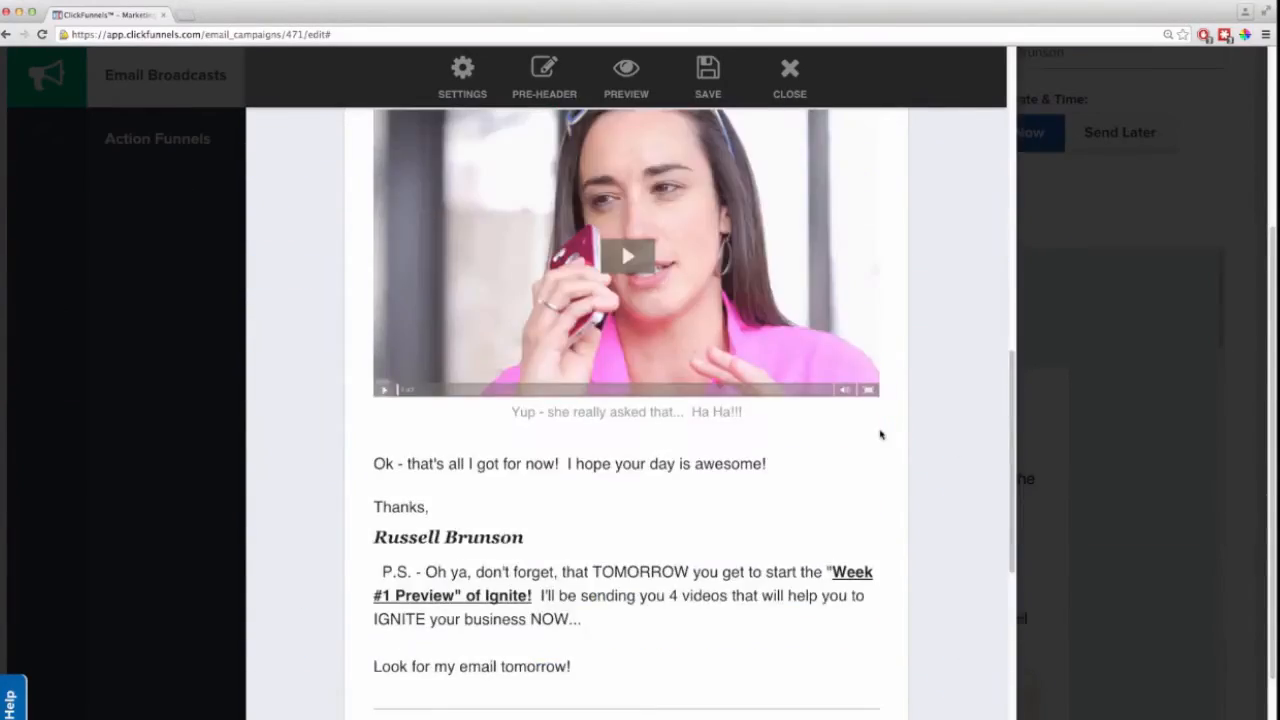
pyautogui.scroll(15, 881, 434)
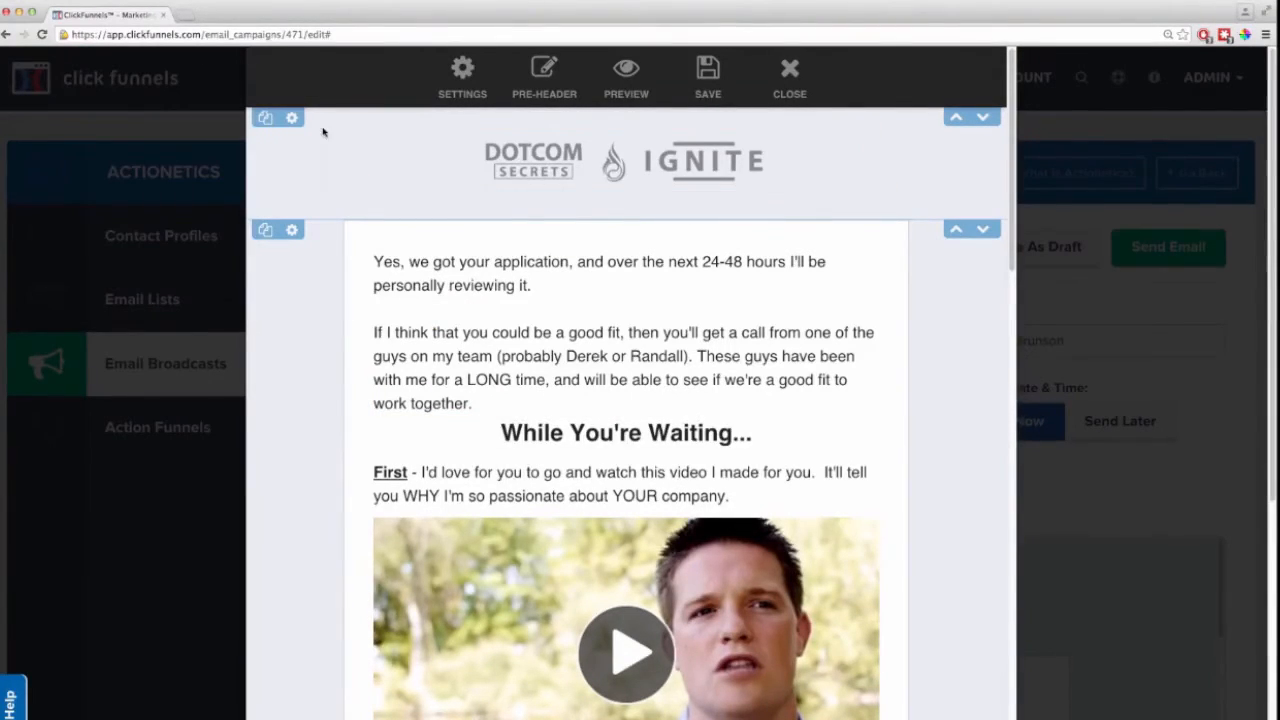
pyautogui.click(291, 121)
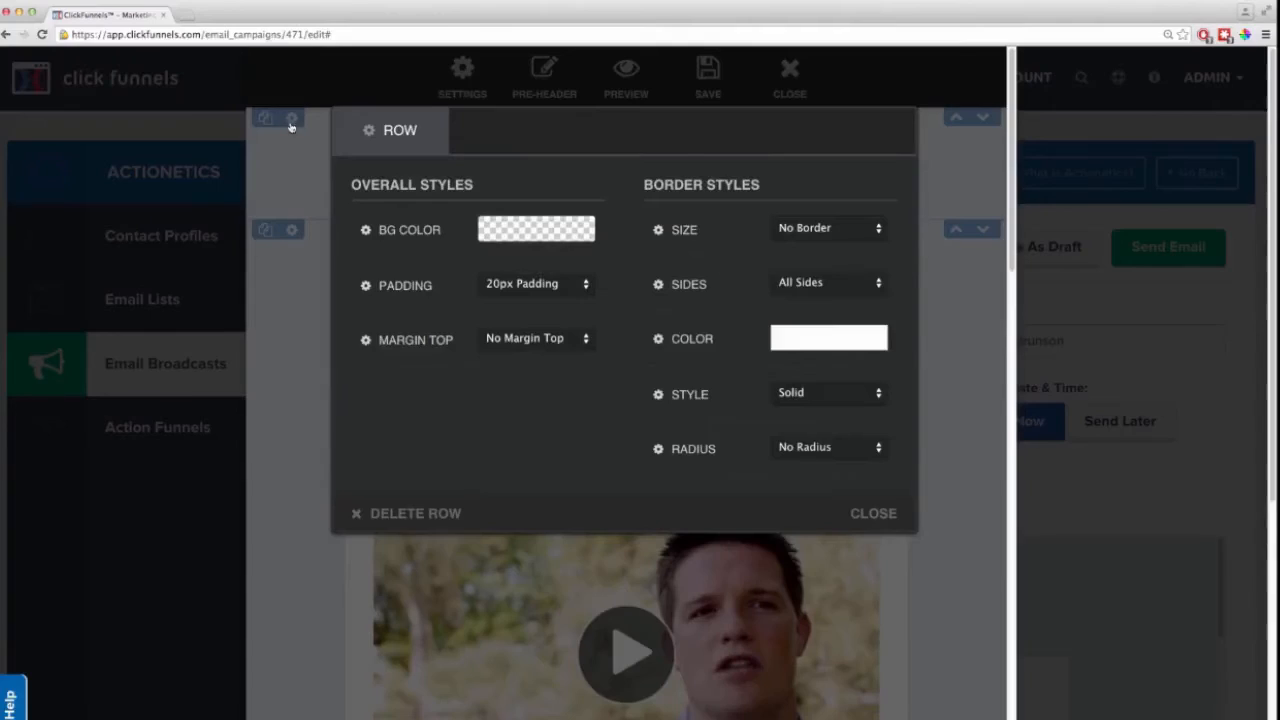
pyautogui.click(425, 512)
pyautogui.click(848, 250)
# Add a new three-column row at the end of the email
pyautogui.scroll(-15, 845, 253)
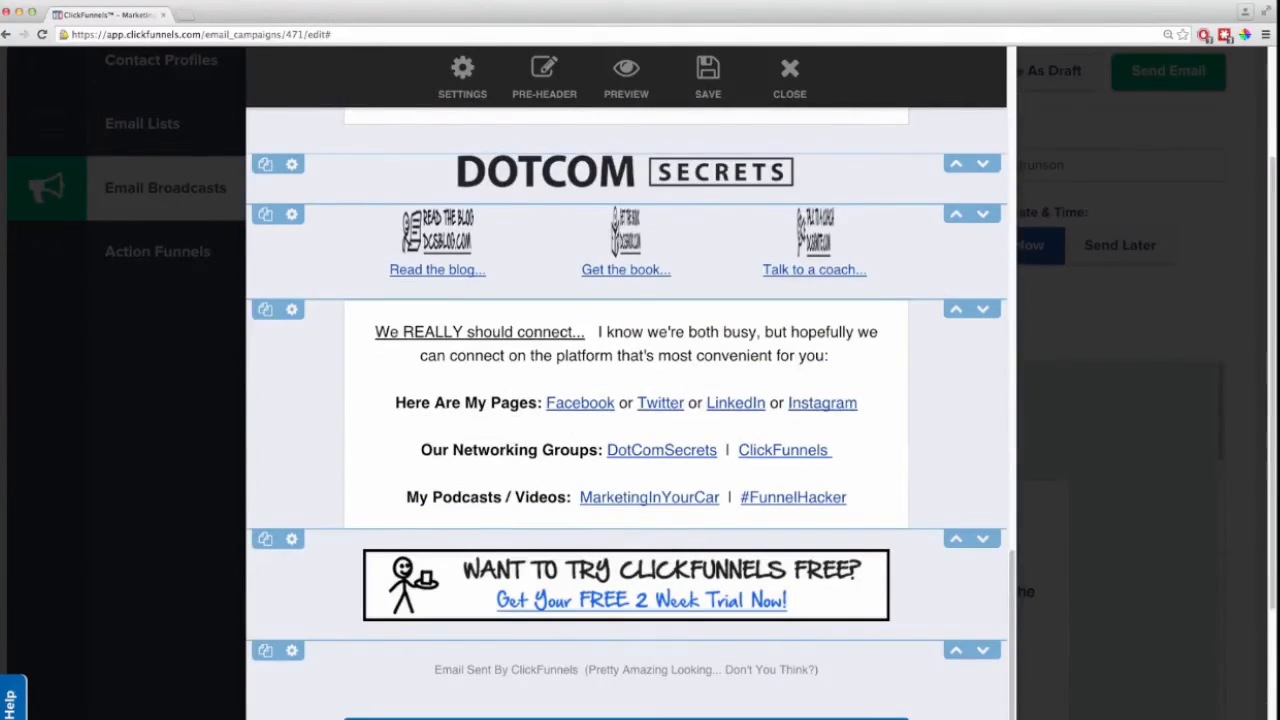
pyautogui.click(626, 718)
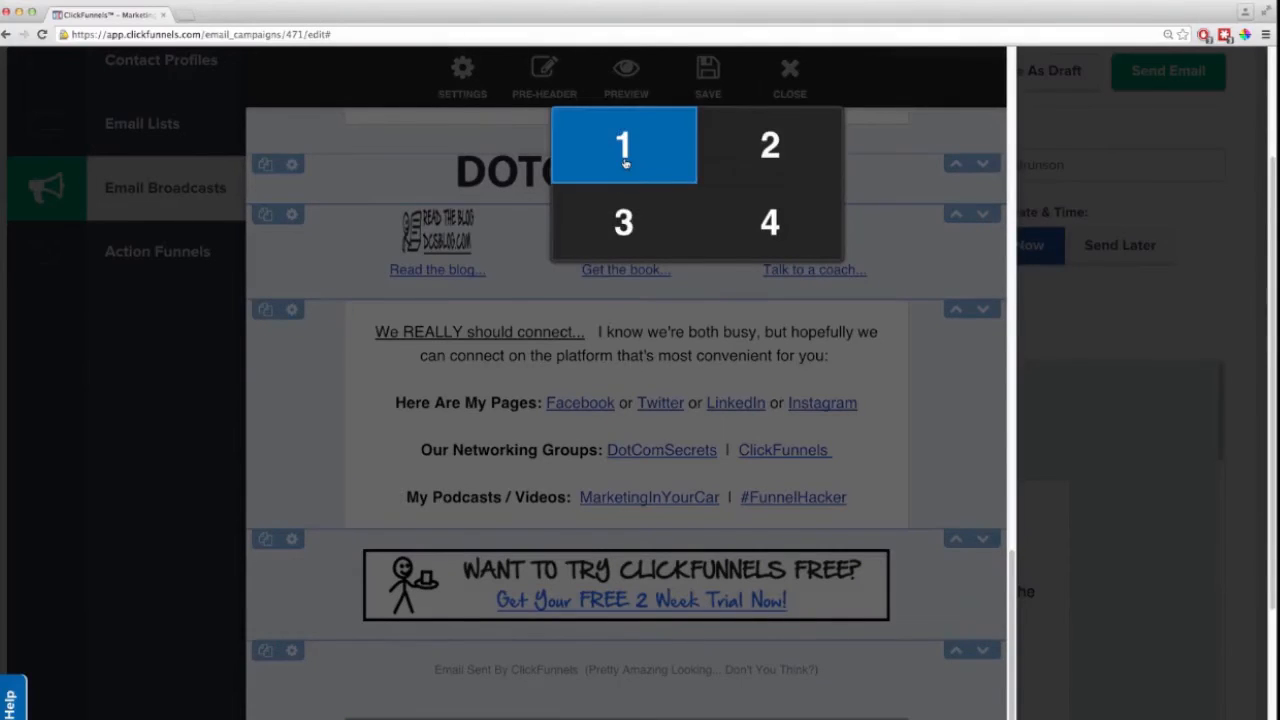
pyautogui.click(631, 227)
# Move the new three-column row up past all the other rows so it becomes the email's header
pyautogui.scroll(-2, 820, 620)
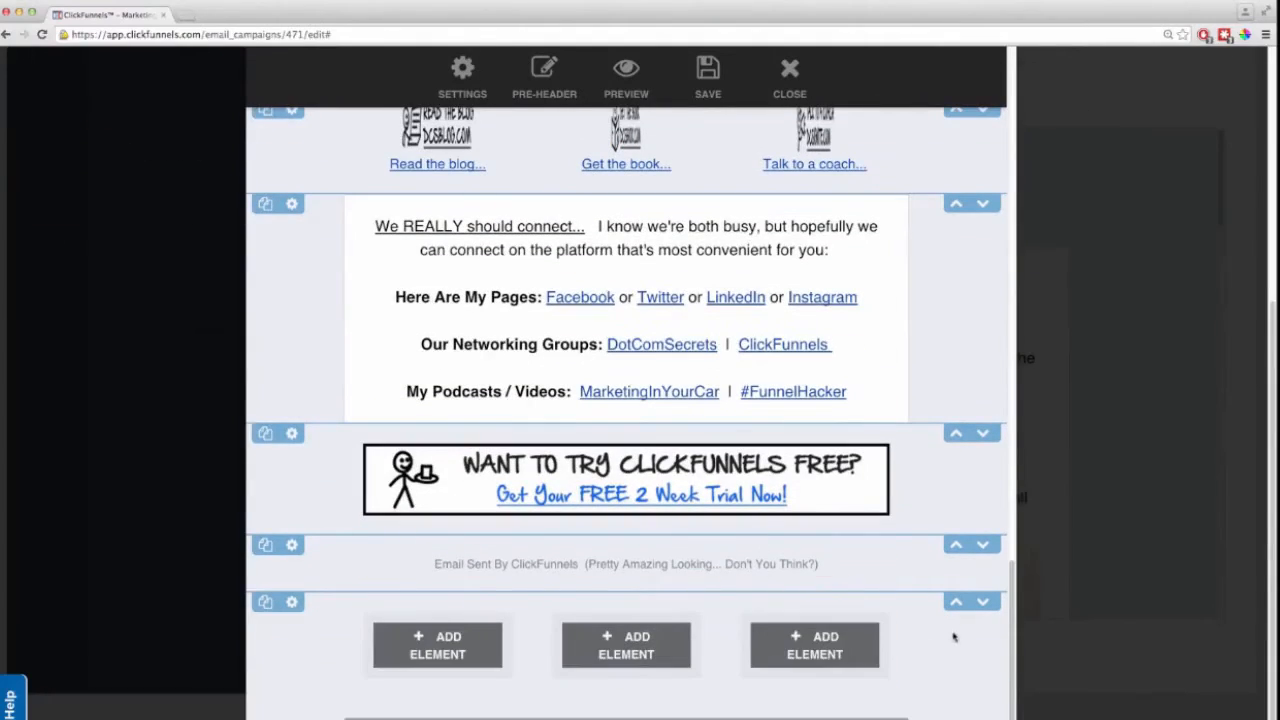
pyautogui.click(955, 601)
pyautogui.click(955, 544)
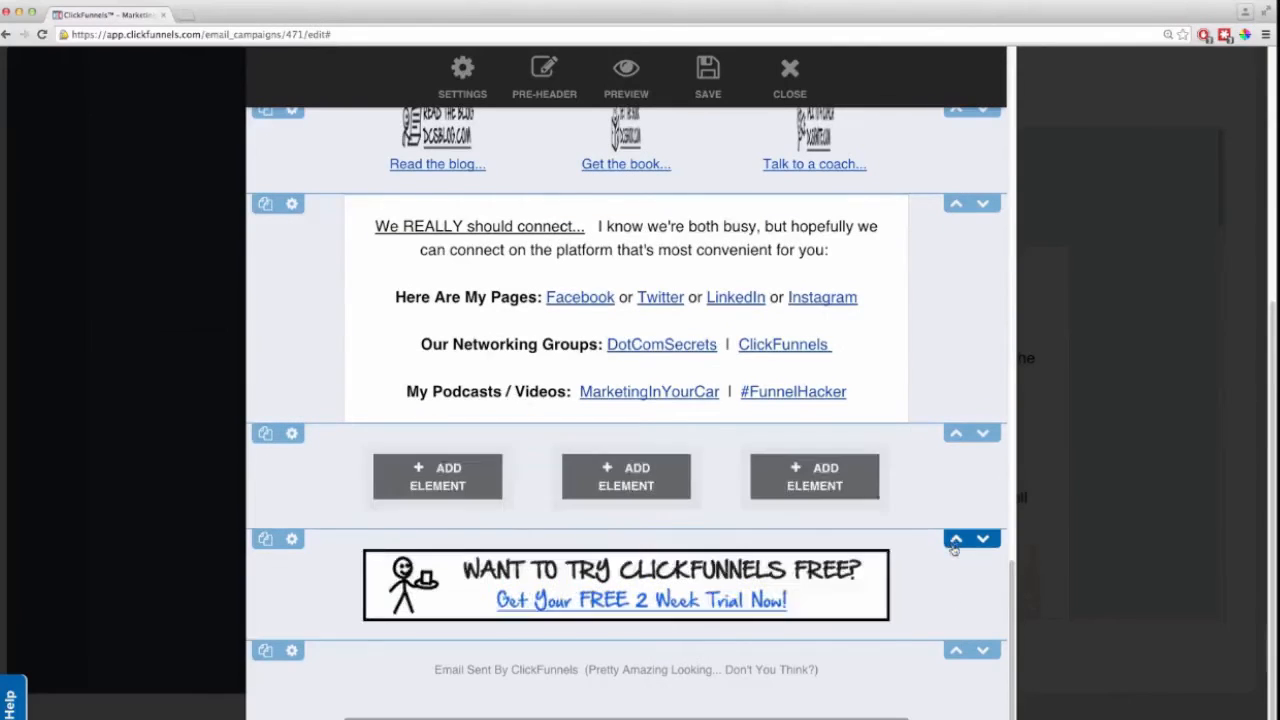
pyautogui.click(955, 433)
pyautogui.click(955, 184)
pyautogui.scroll(4, 928, 290)
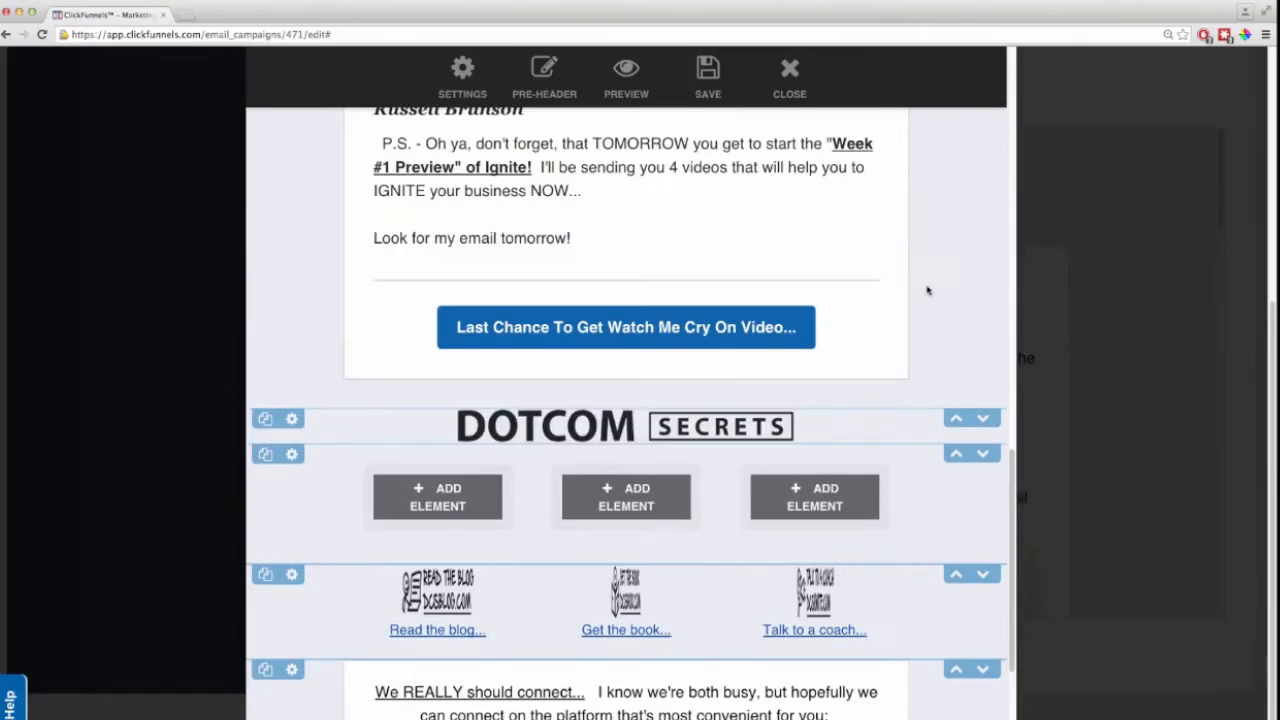
pyautogui.click(955, 454)
pyautogui.click(956, 390)
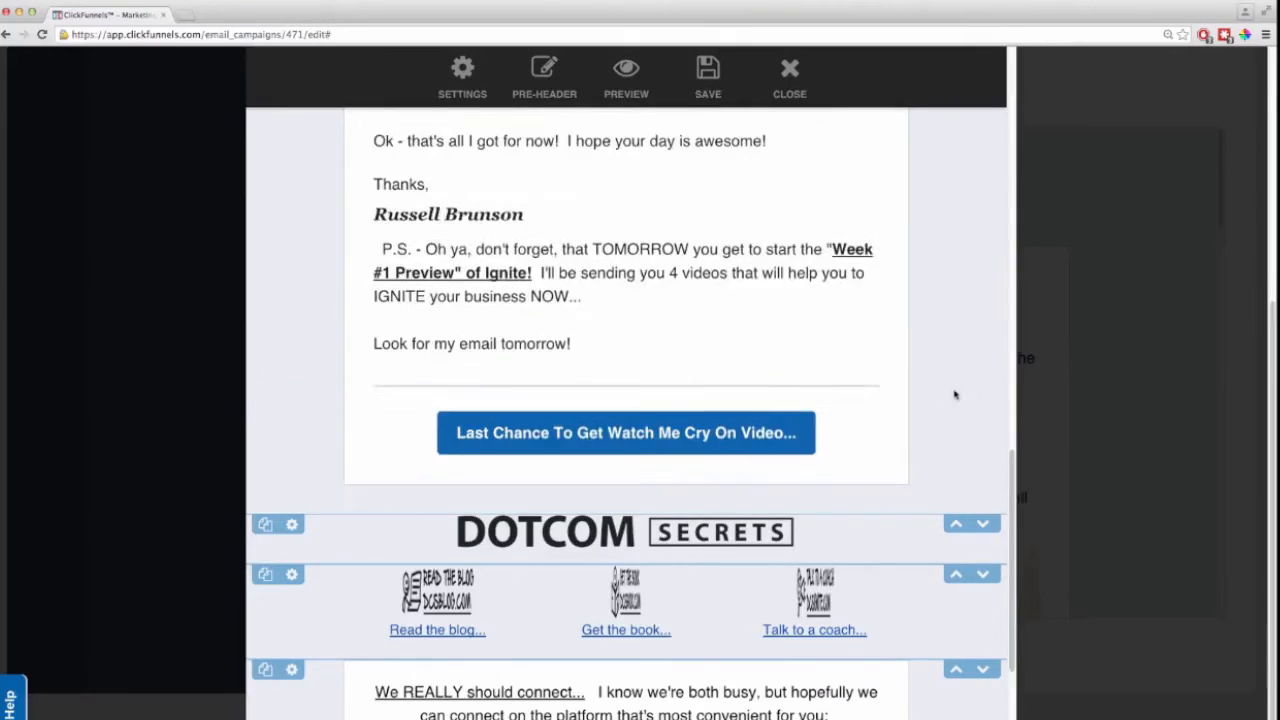
pyautogui.scroll(5, 947, 397)
pyautogui.scroll(5, 947, 397)
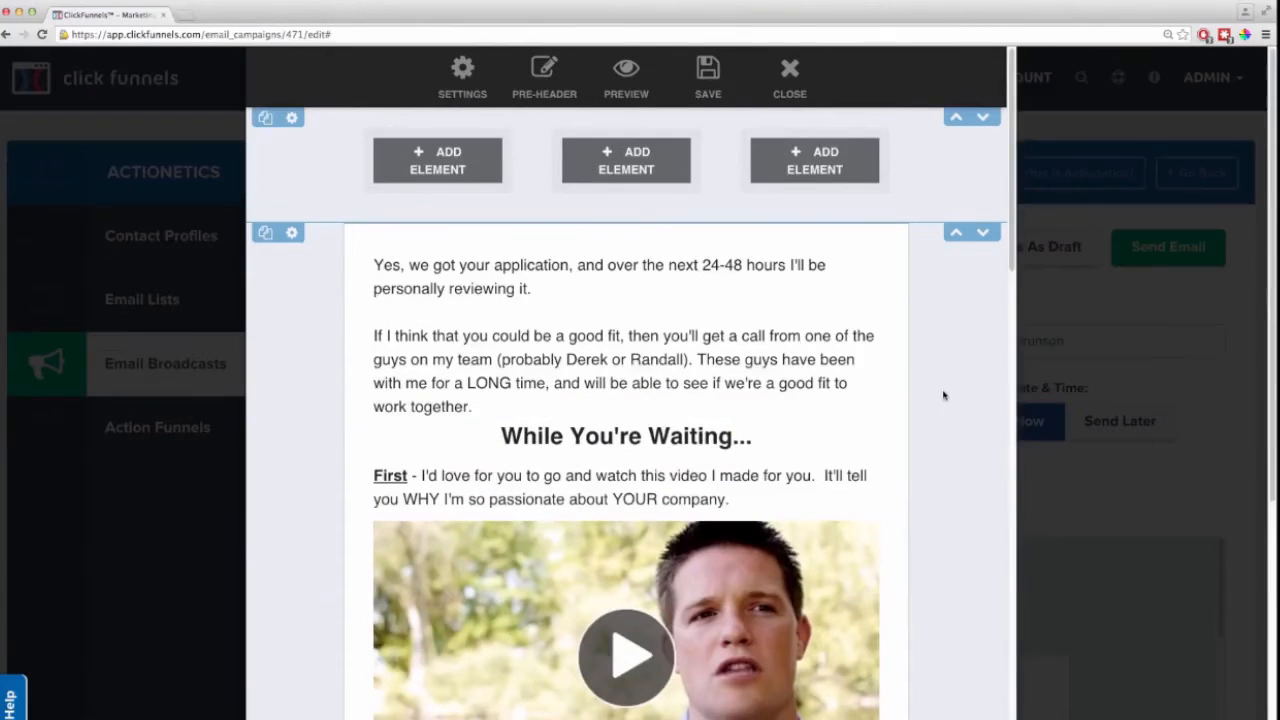
# Add an image element to the header row's first column and look at its image settings
pyautogui.click(447, 156)
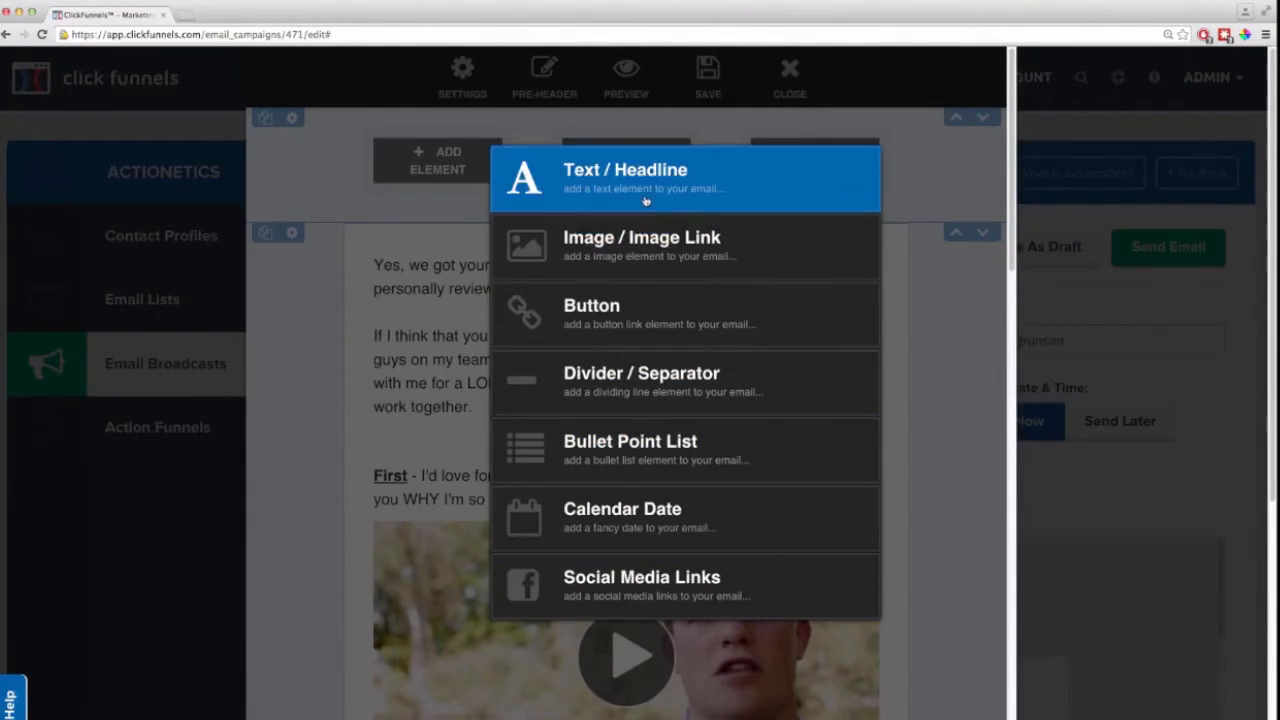
pyautogui.click(647, 244)
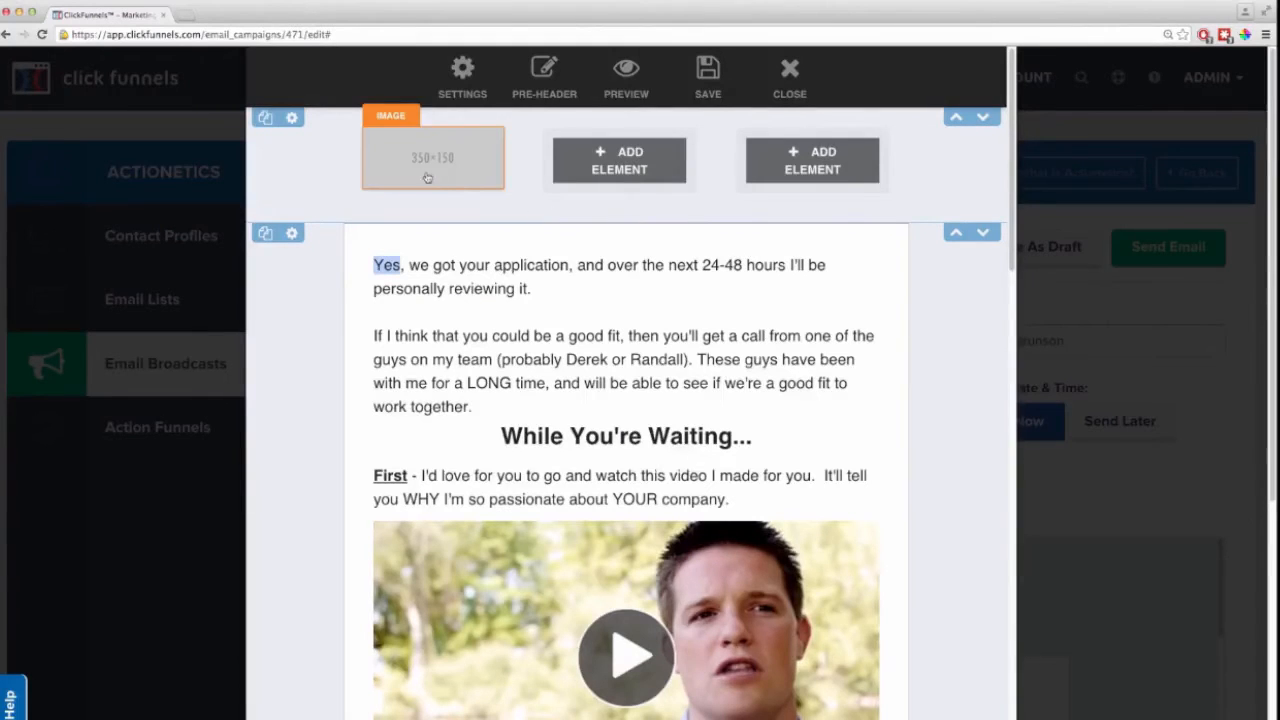
pyautogui.click(422, 173)
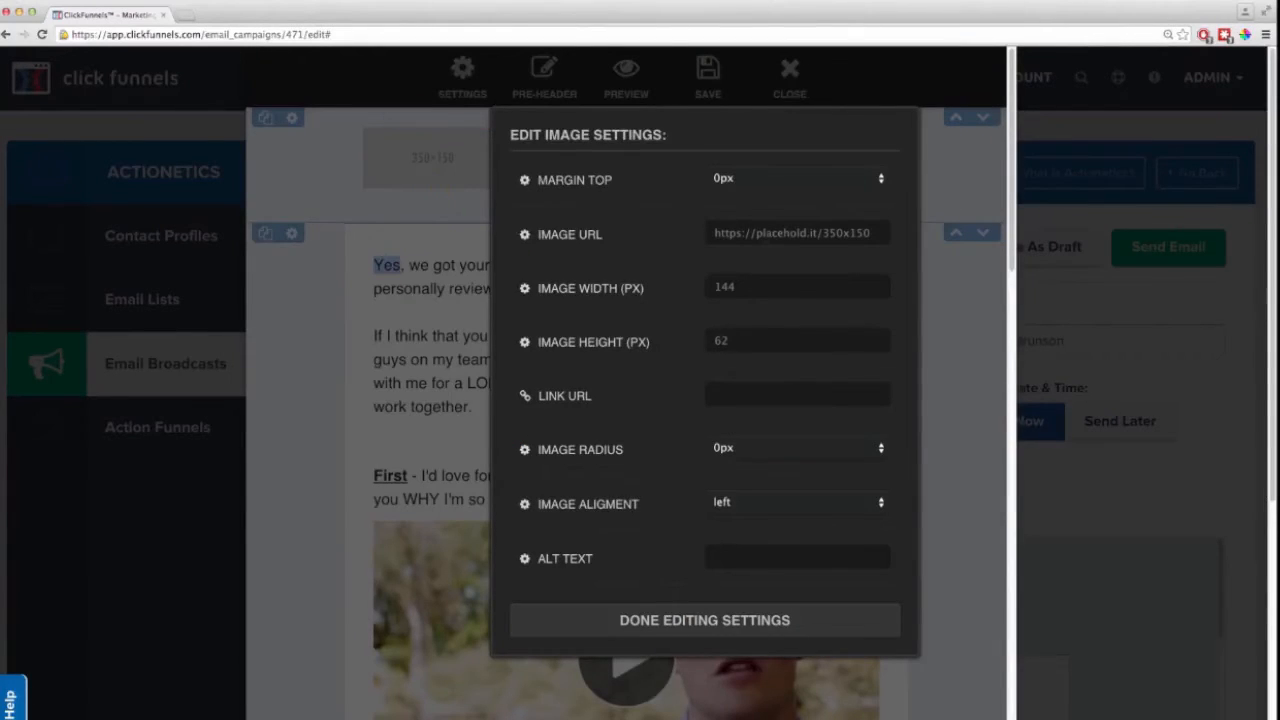
pyautogui.tripleClick(765, 233)
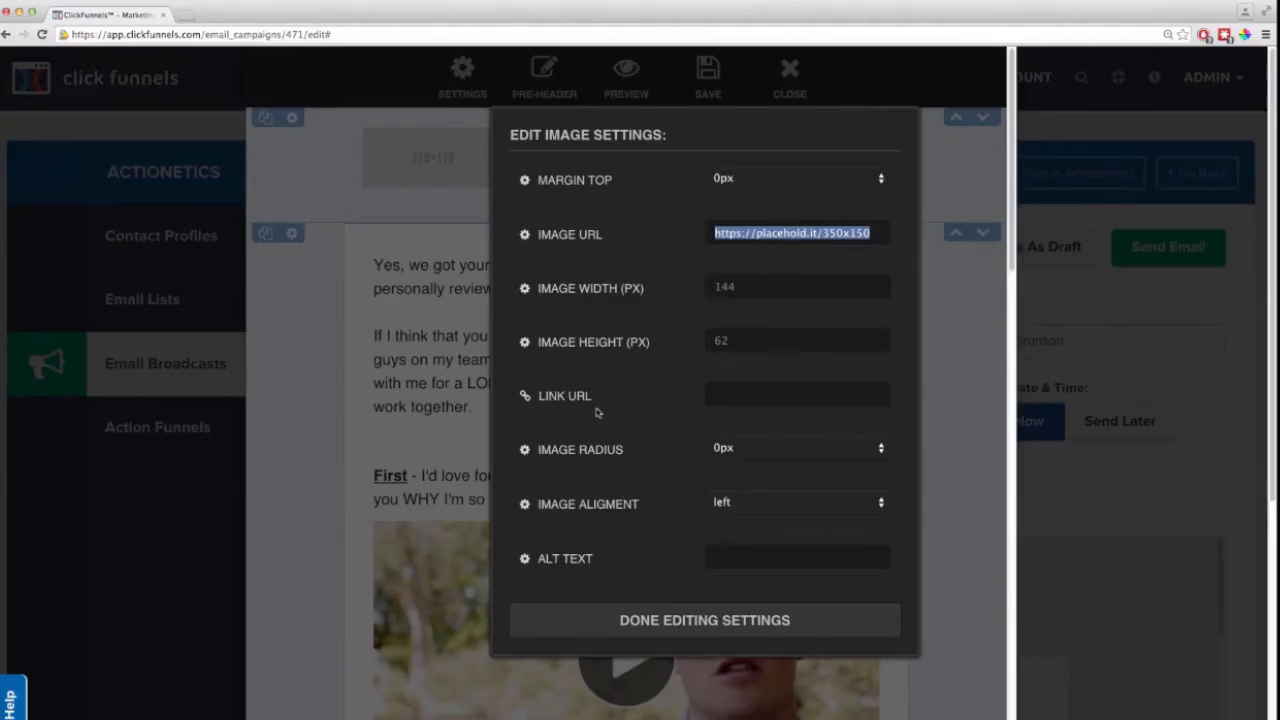
pyautogui.click(488, 266)
# Copy the image URL from the settings of the DotCom Secrets logo below the email body
pyautogui.scroll(-15, 609, 500)
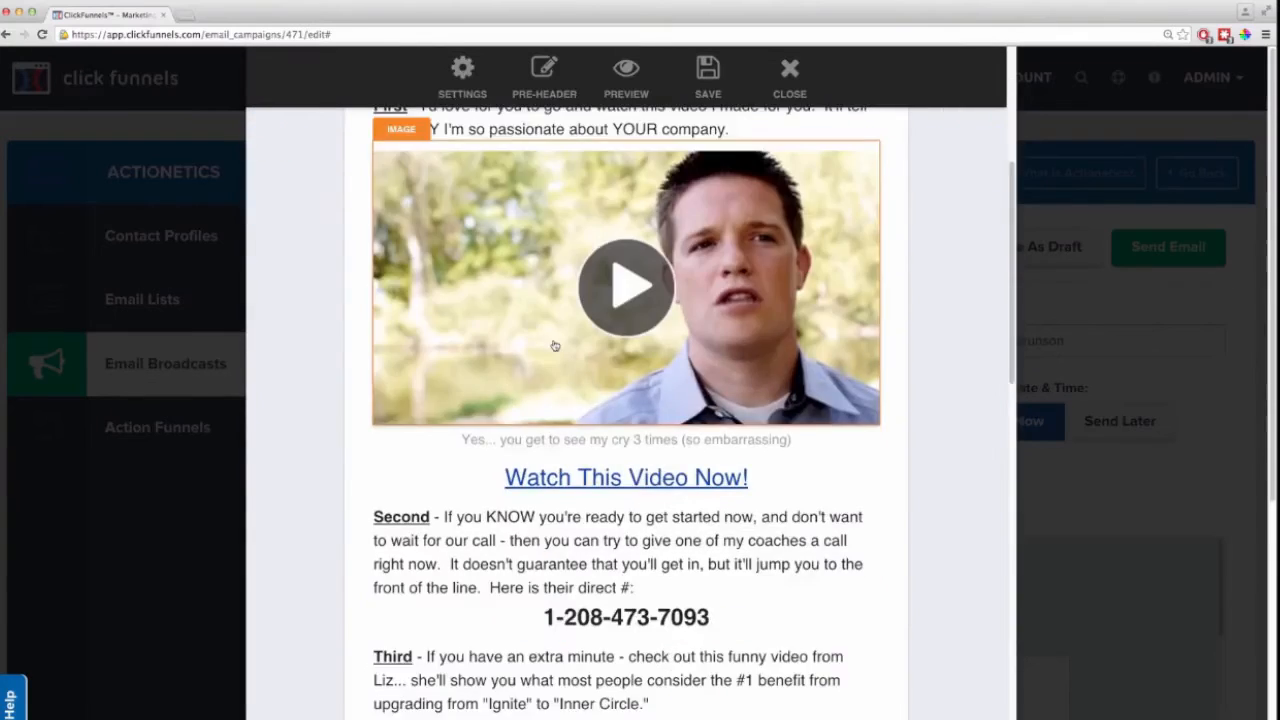
pyautogui.click(623, 665)
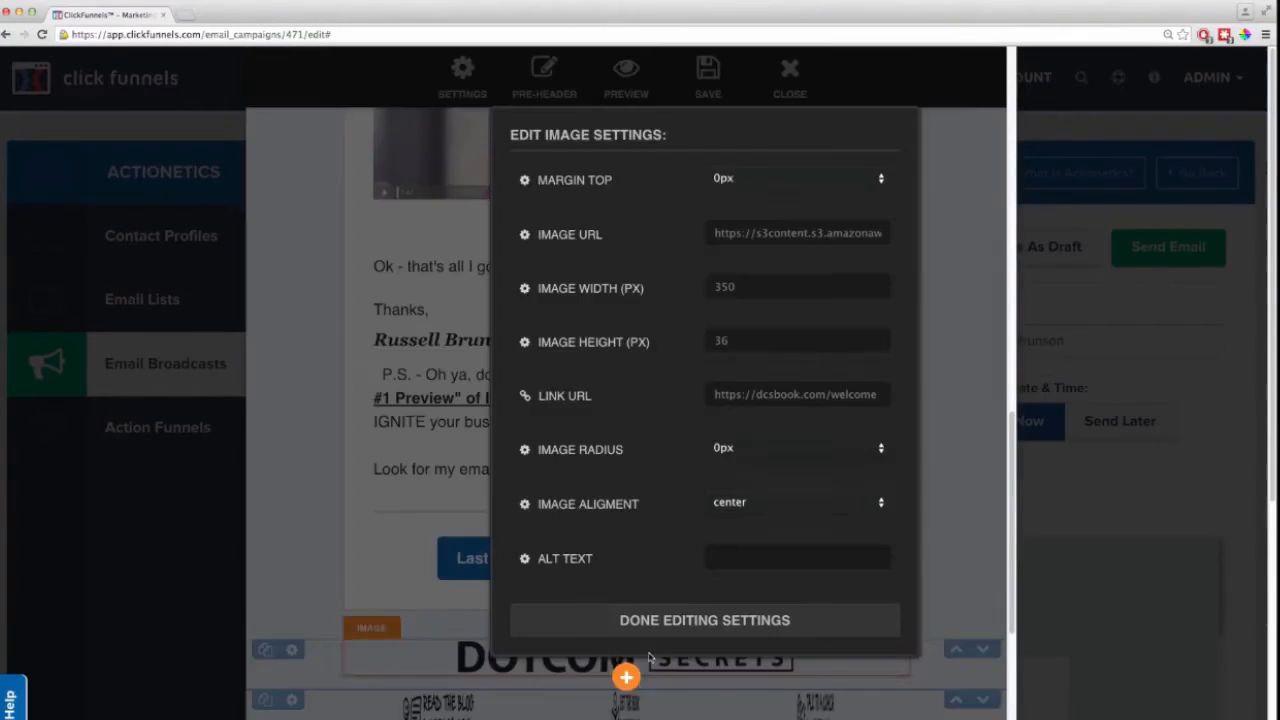
pyautogui.tripleClick(760, 232)
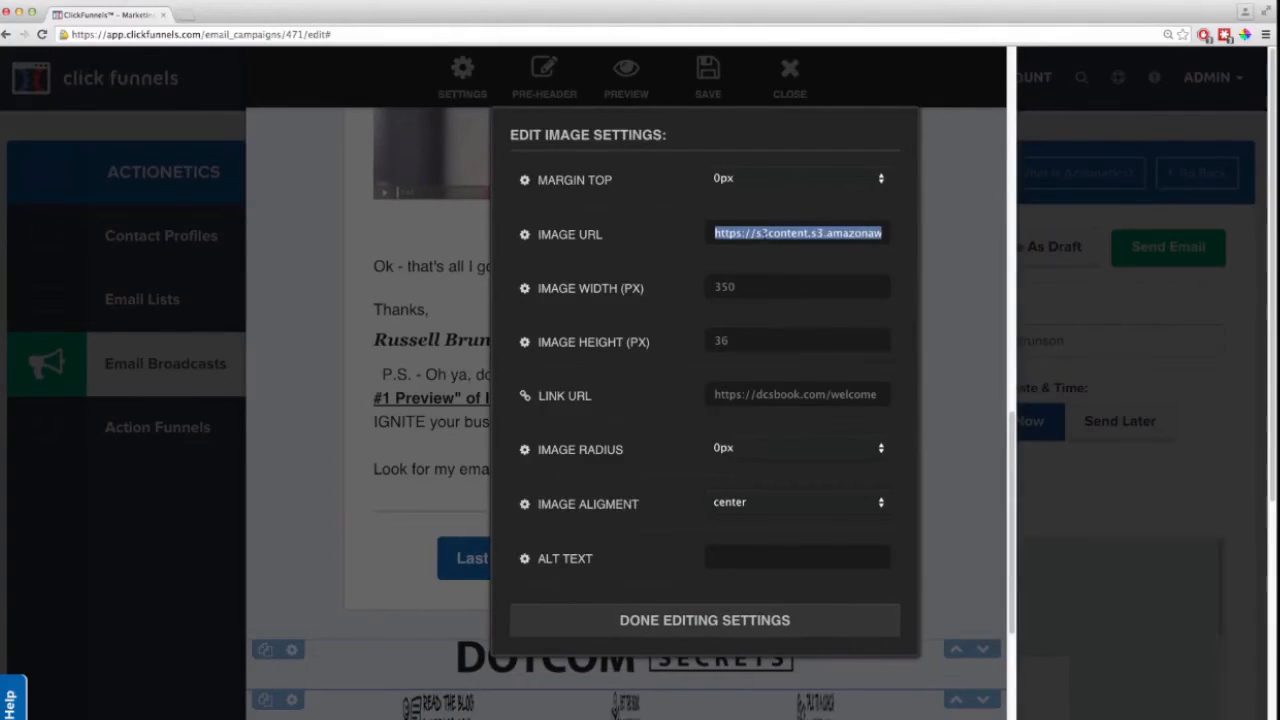
pyautogui.click(740, 627)
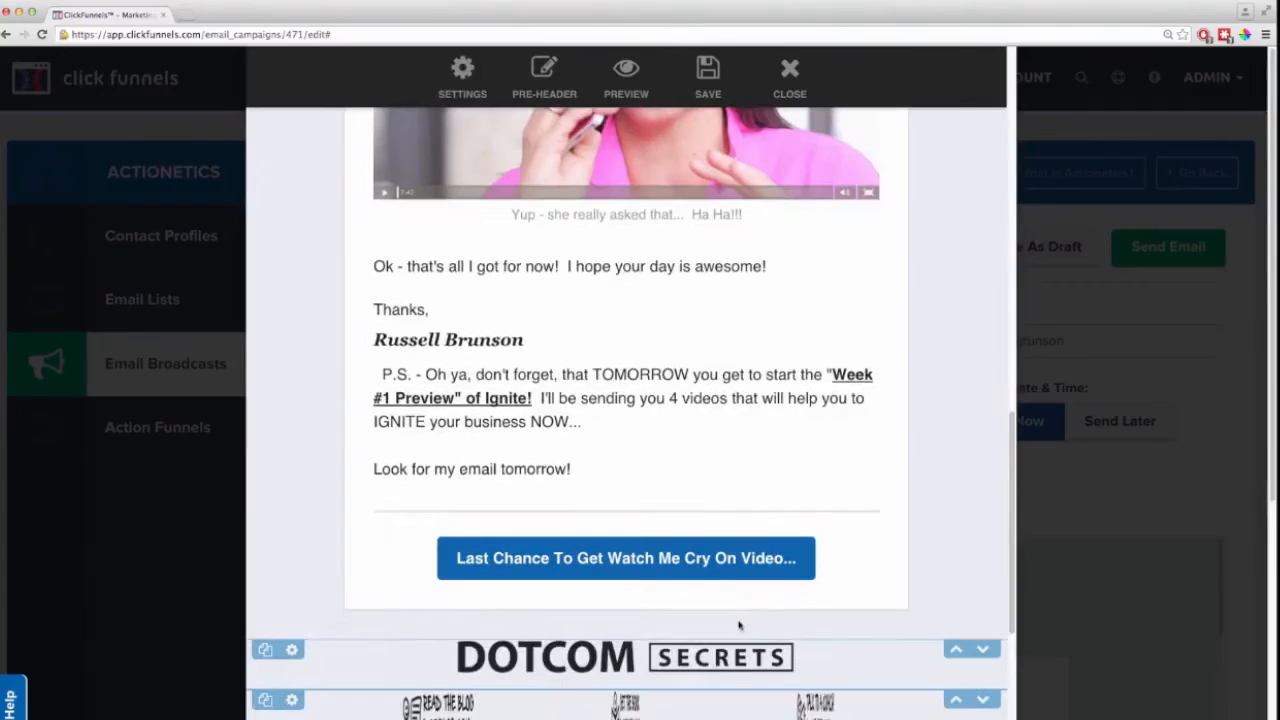
# Replace the header placeholder's image URL with the copied dcs-book-logo-dark-450.png address
pyautogui.scroll(15, 739, 626)
pyautogui.click(472, 165)
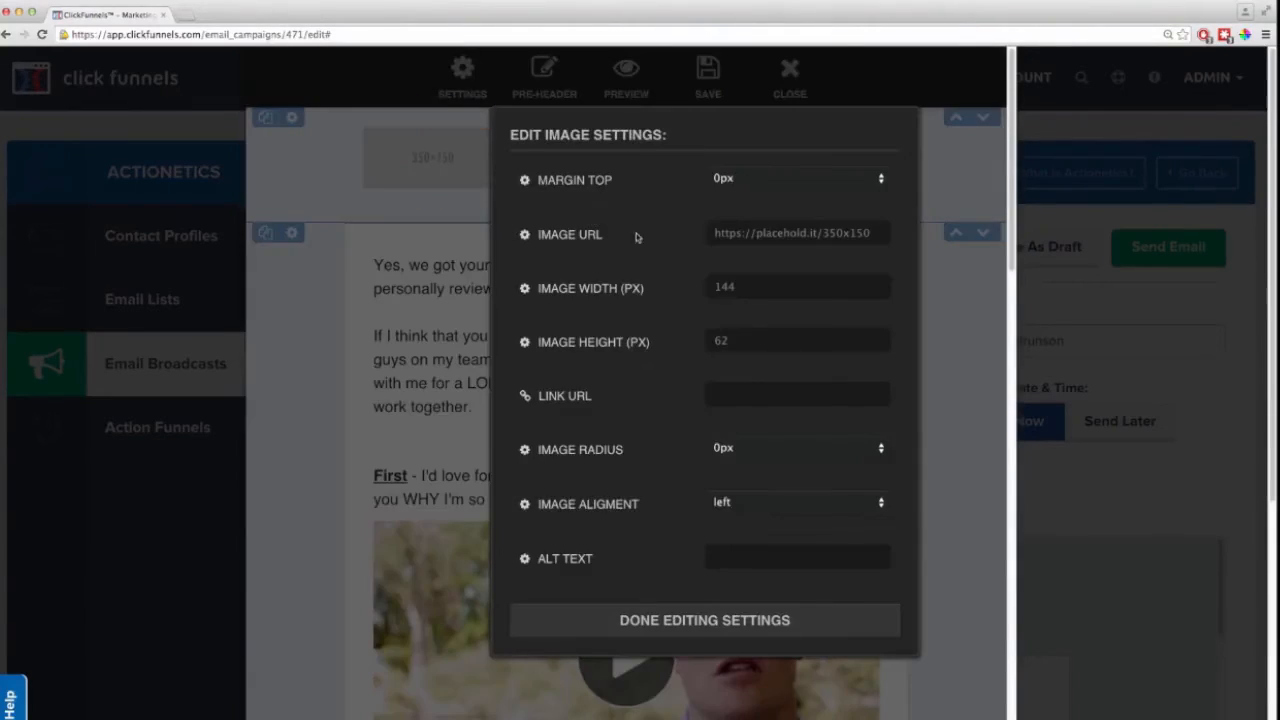
pyautogui.tripleClick(732, 232)
pyautogui.press('super+v')
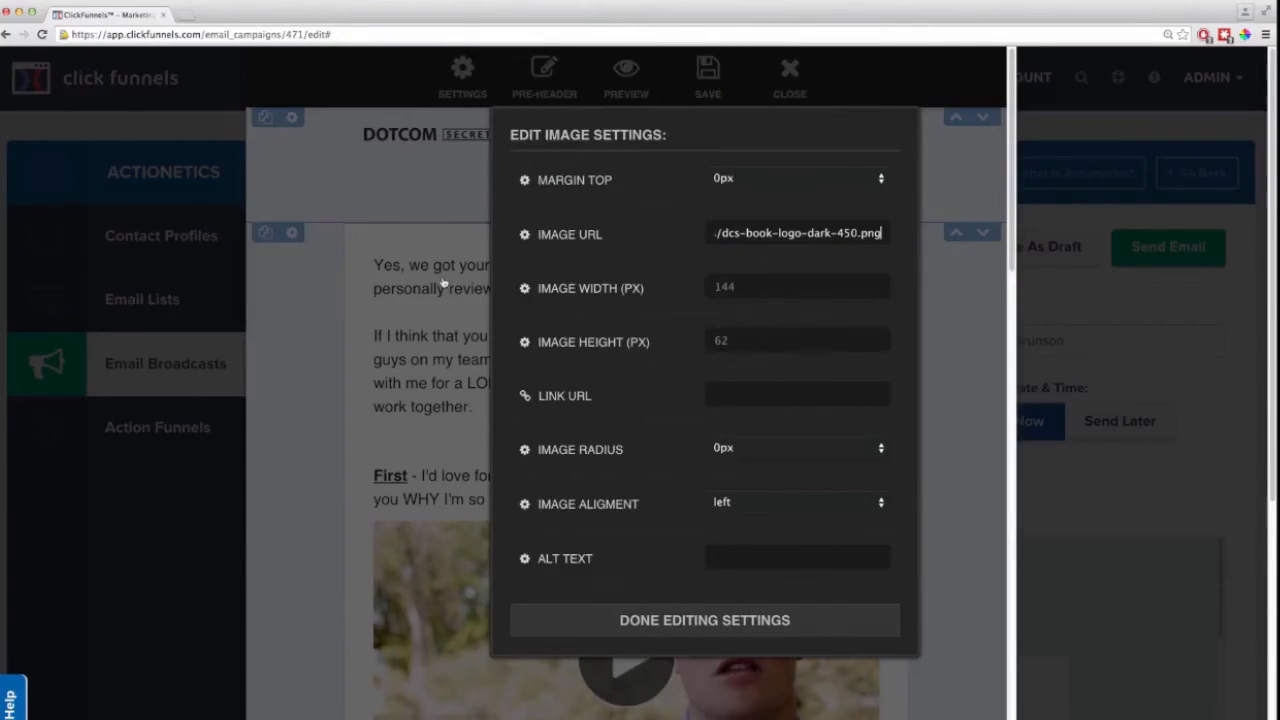
pyautogui.click(410, 296)
pyautogui.click(628, 156)
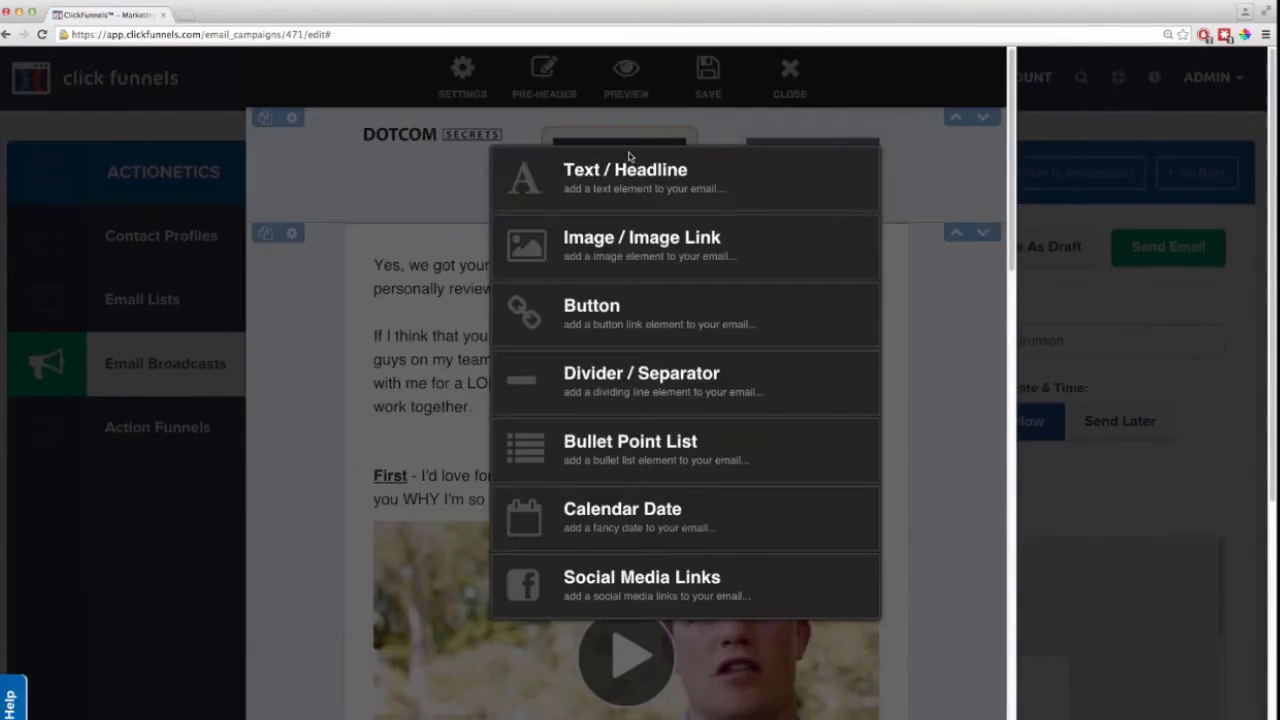
pyautogui.click(615, 312)
pyautogui.click(619, 148)
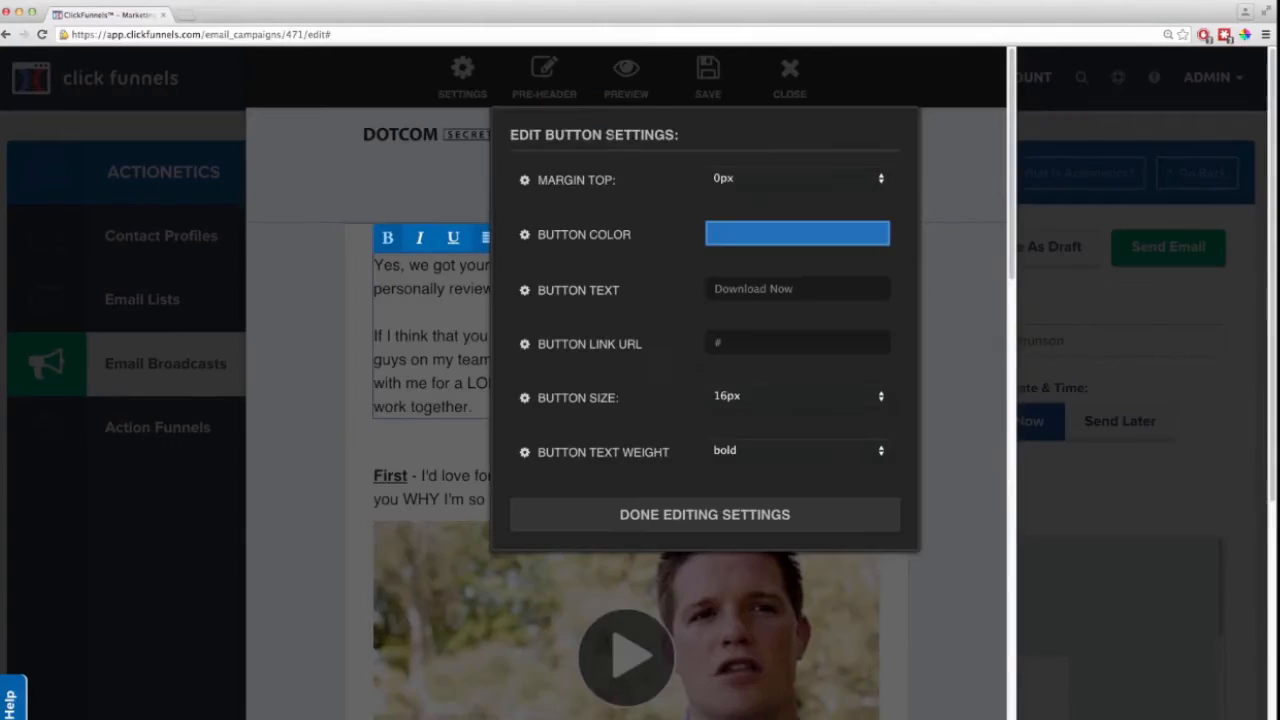
pyautogui.tripleClick(745, 289)
pyautogui.write('B')
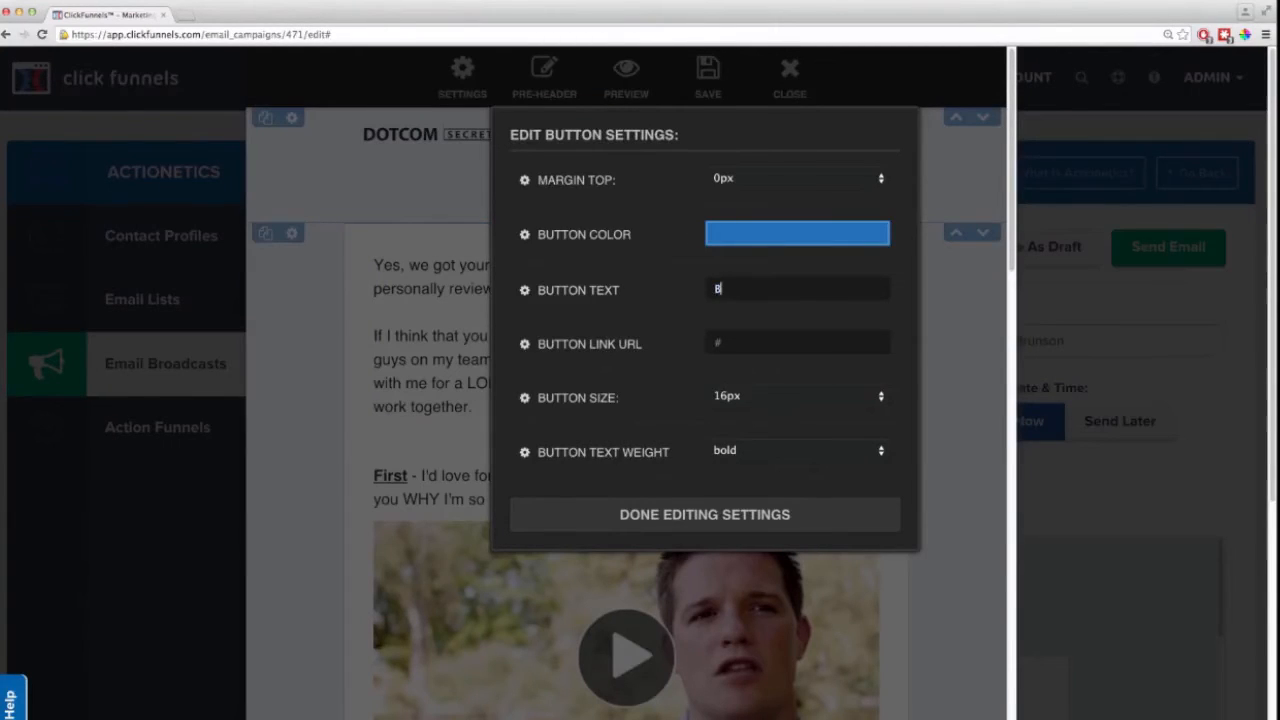
pyautogui.write('uy My stuff N')
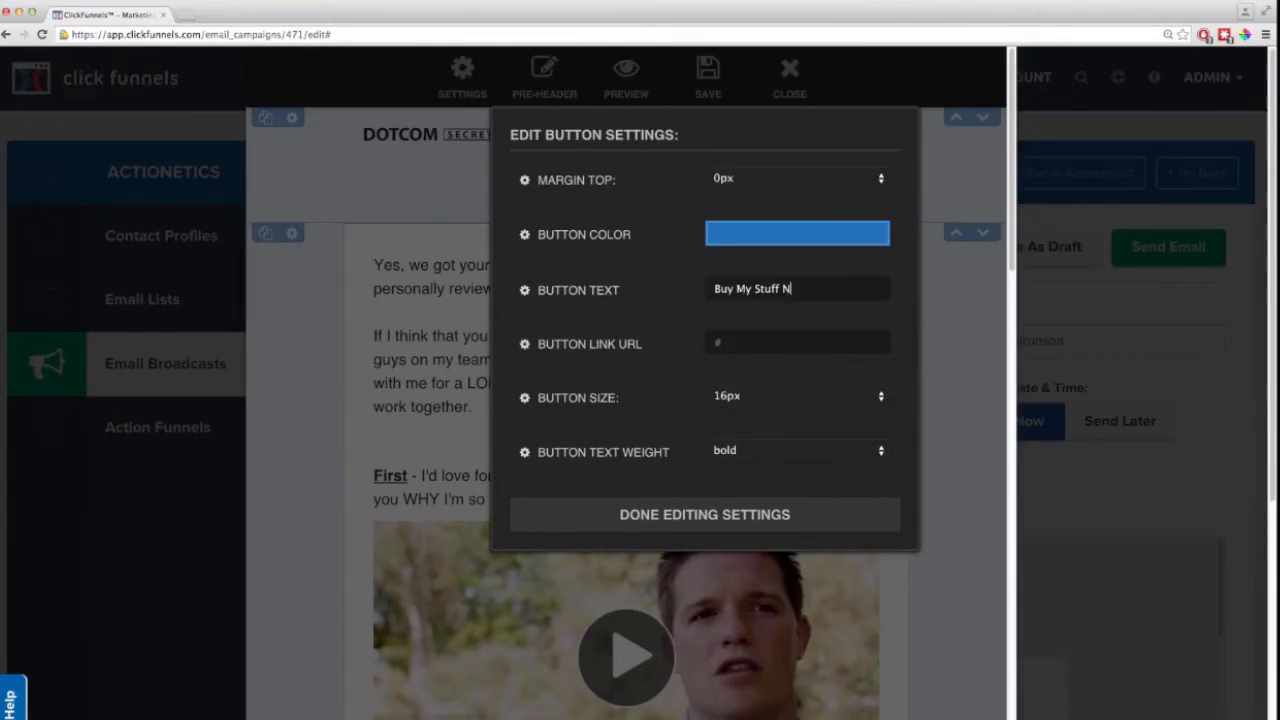
pyautogui.write('OW!')
pyautogui.click(731, 354)
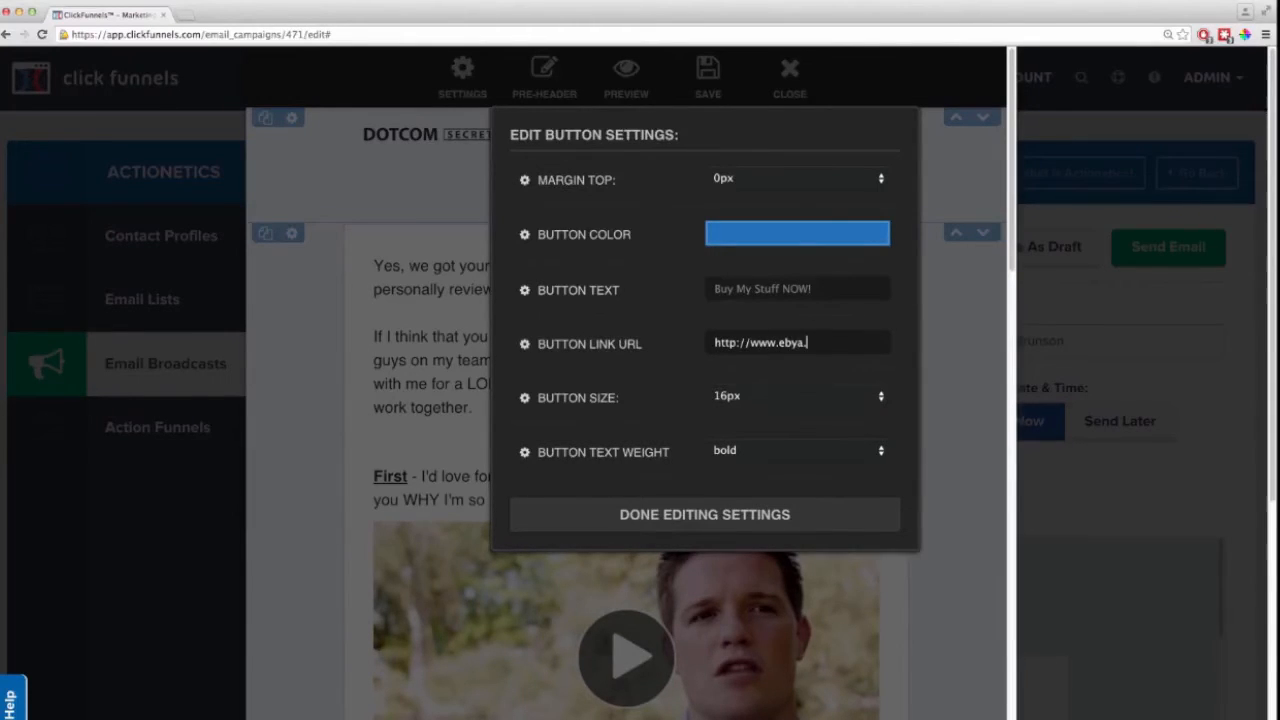
pyautogui.click(658, 530)
# Check the size options in the header button's settings and keep 16px
pyautogui.click(645, 181)
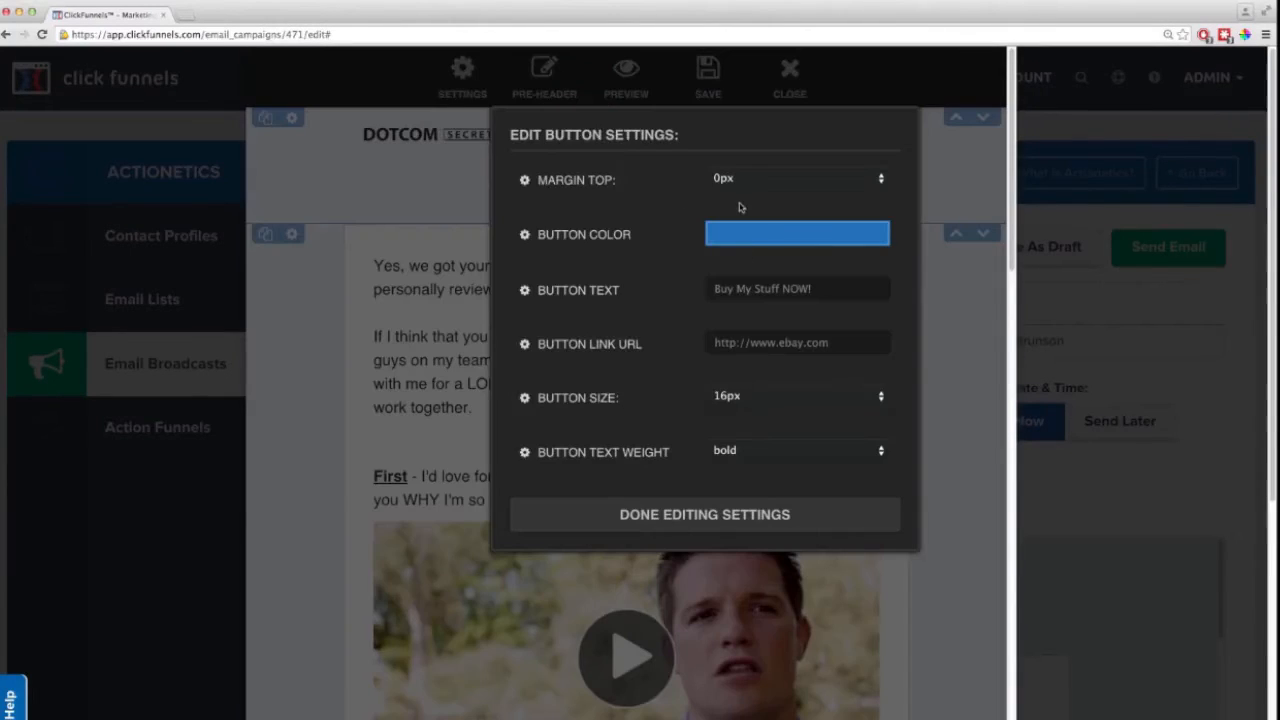
pyautogui.click(751, 402)
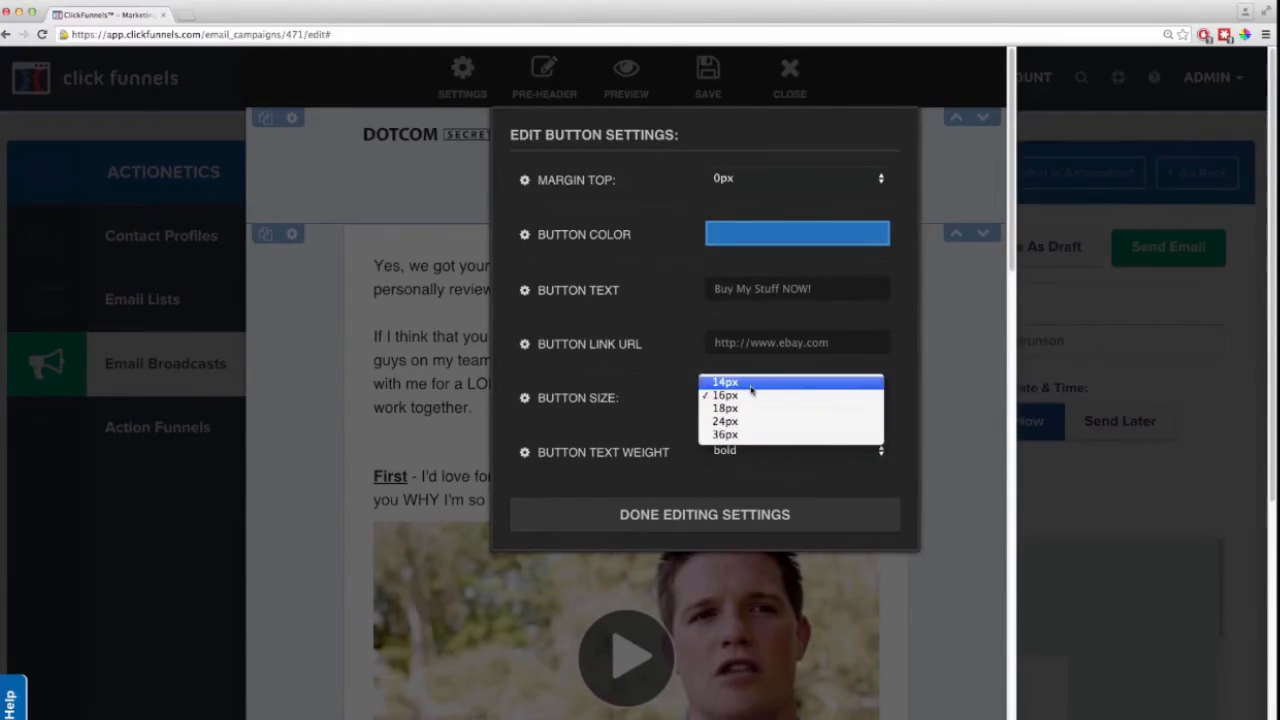
pyautogui.click(742, 392)
pyautogui.click(457, 252)
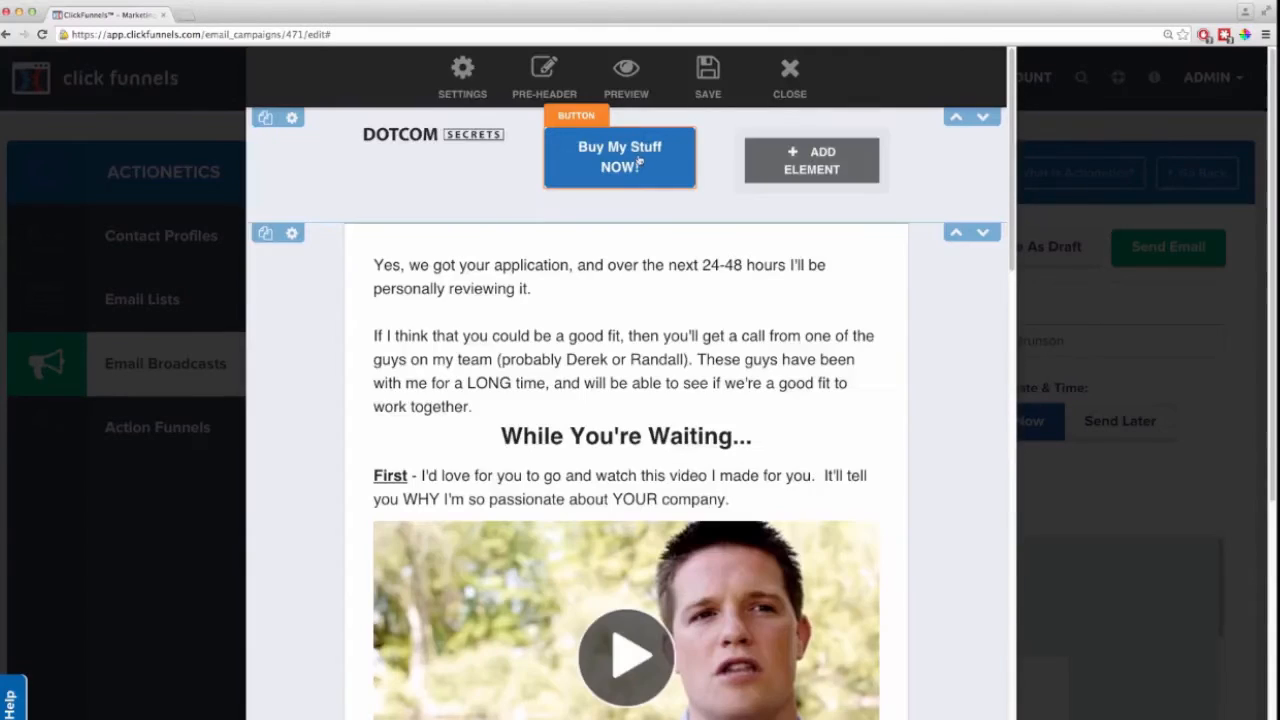
# Add a divider element to the header row's third column
pyautogui.click(811, 162)
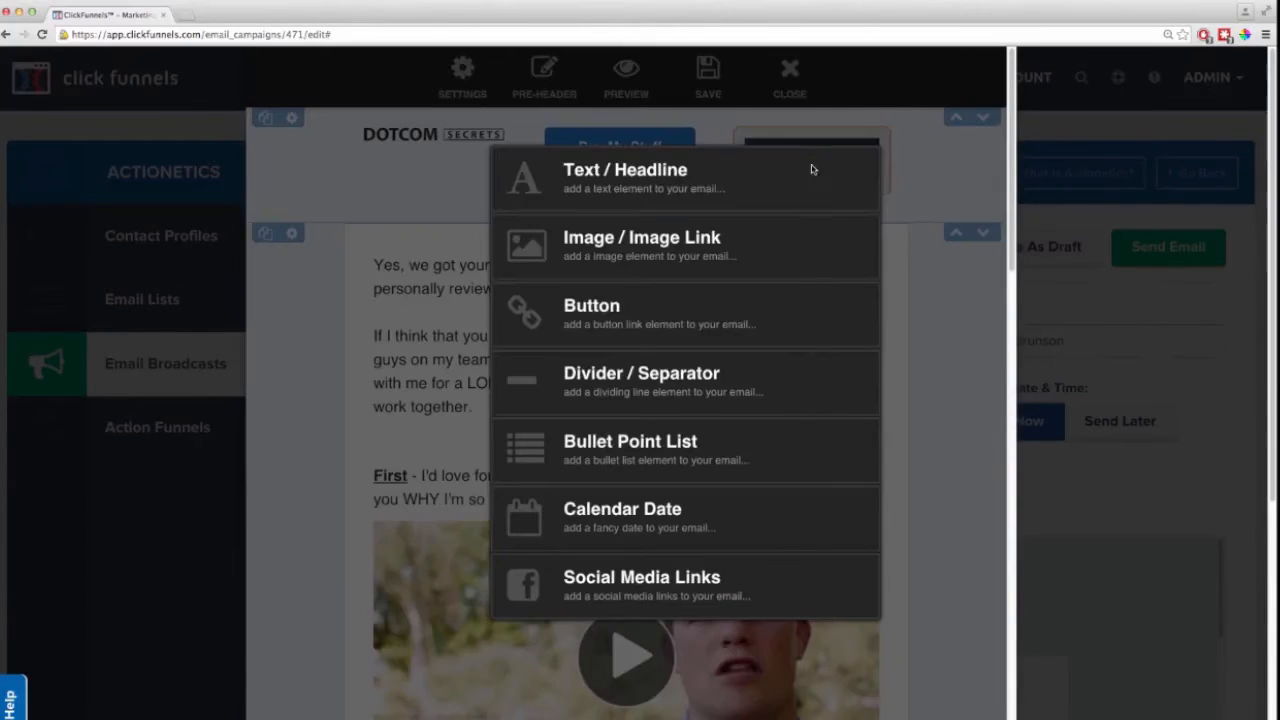
pyautogui.click(608, 365)
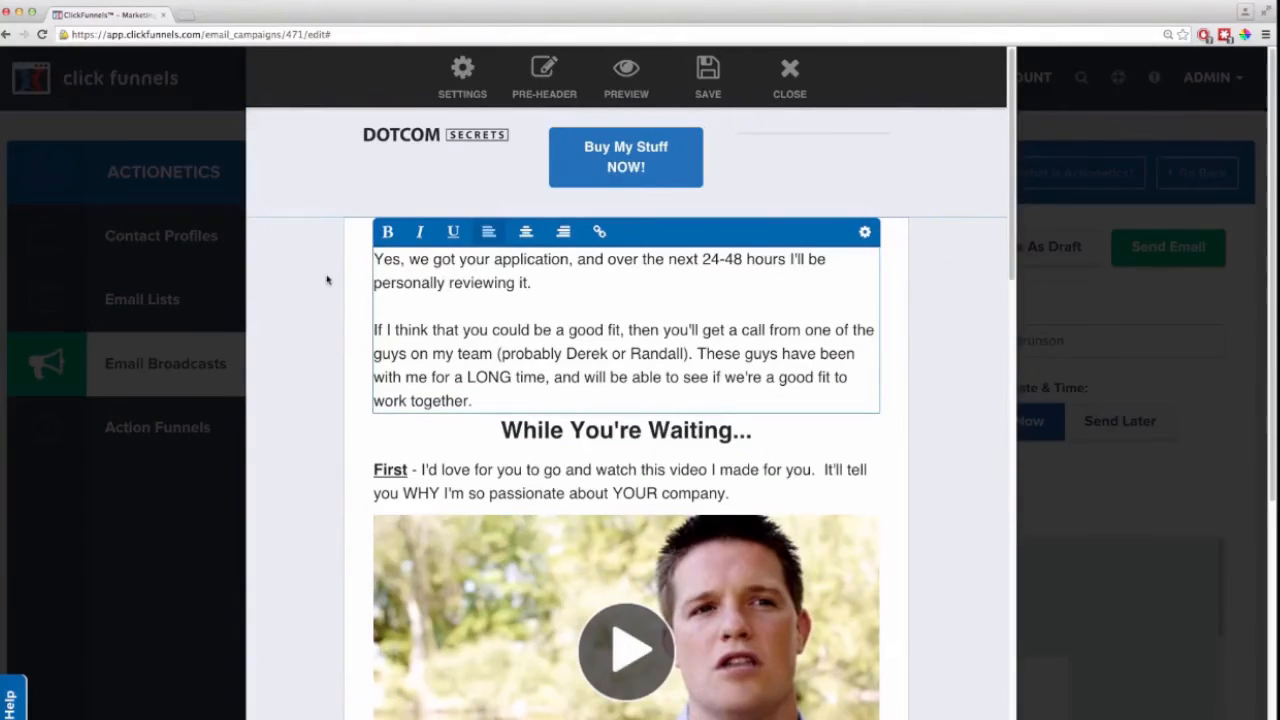
pyautogui.click(930, 303)
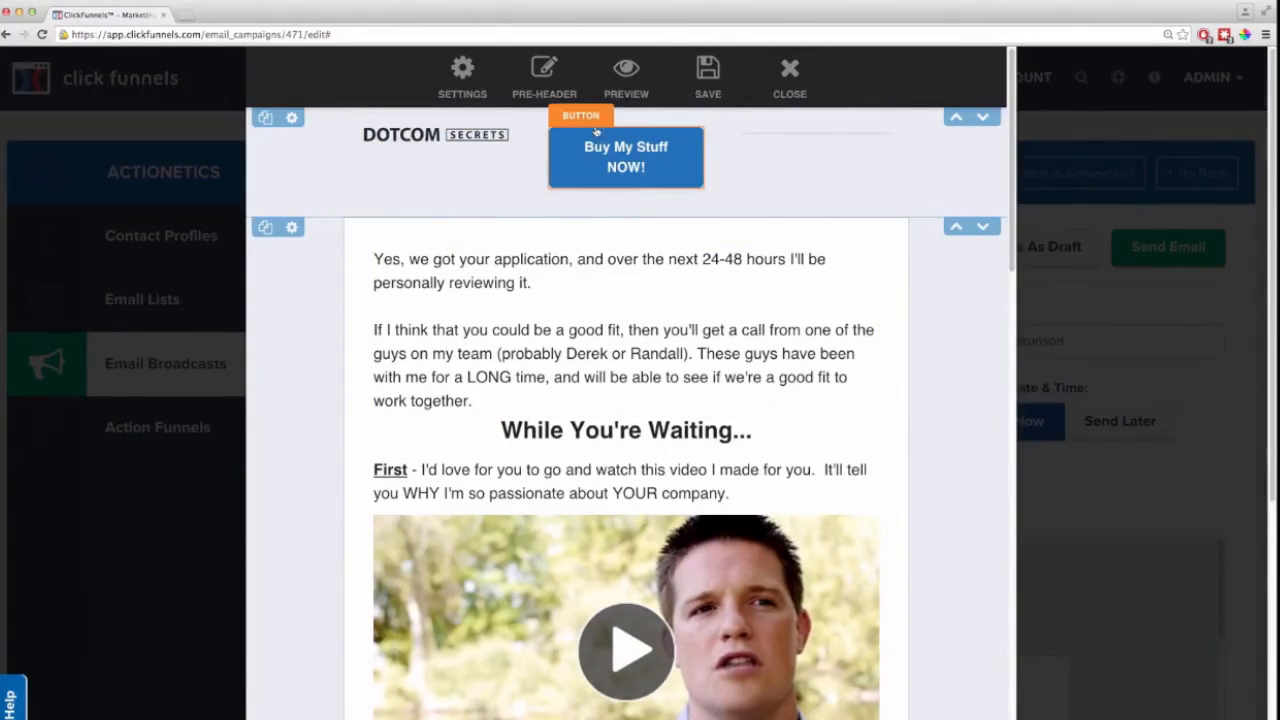
# Save the email and look through its full preview
pyautogui.click(707, 76)
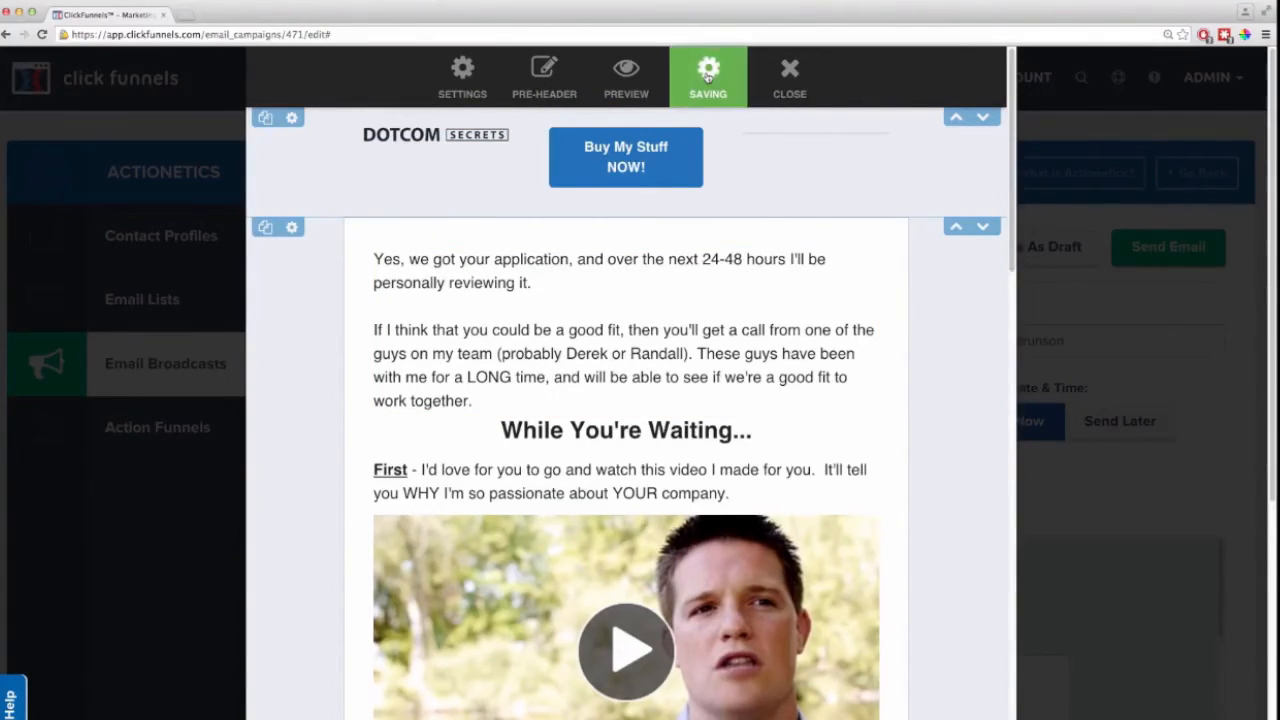
pyautogui.click(630, 76)
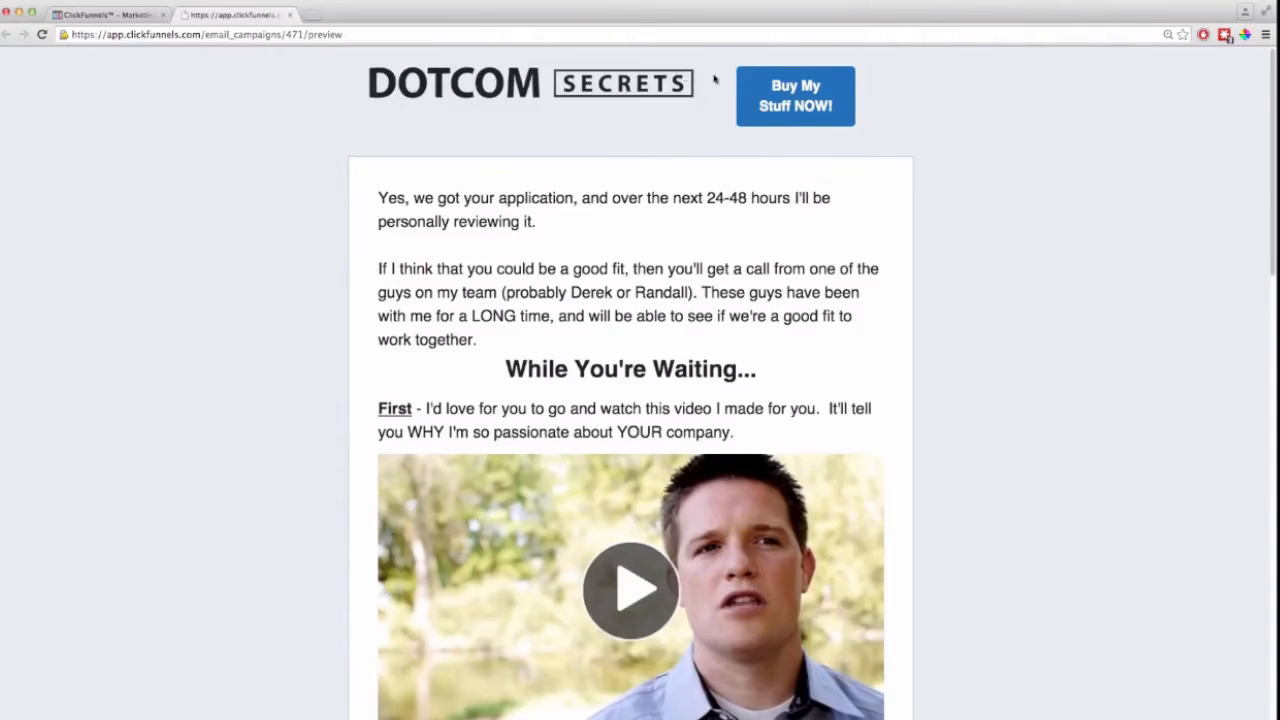
pyautogui.scroll(-10, 812, 258)
pyautogui.scroll(10, 809, 270)
# Return to the email editor, select the opening paragraphs and look through the rest of the message
pyautogui.click(112, 15)
pyautogui.click(480, 406)
pyautogui.moveTo(480, 406); pyautogui.dragTo(372, 258)
pyautogui.scroll(-10, 568, 379)
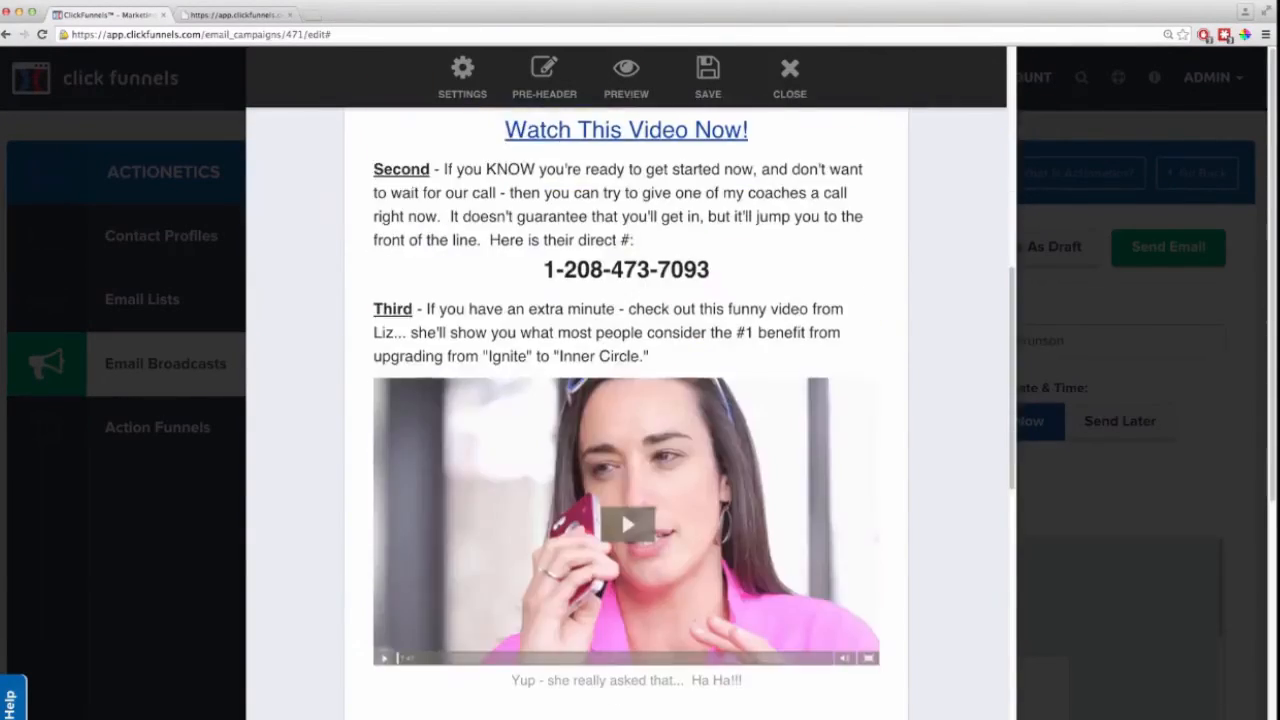
# Replace the opening paragraphs with "This is a demo!" and the heading below them with "Don't You LOVE Actionetics!!!"
pyautogui.scroll(10, 568, 379)
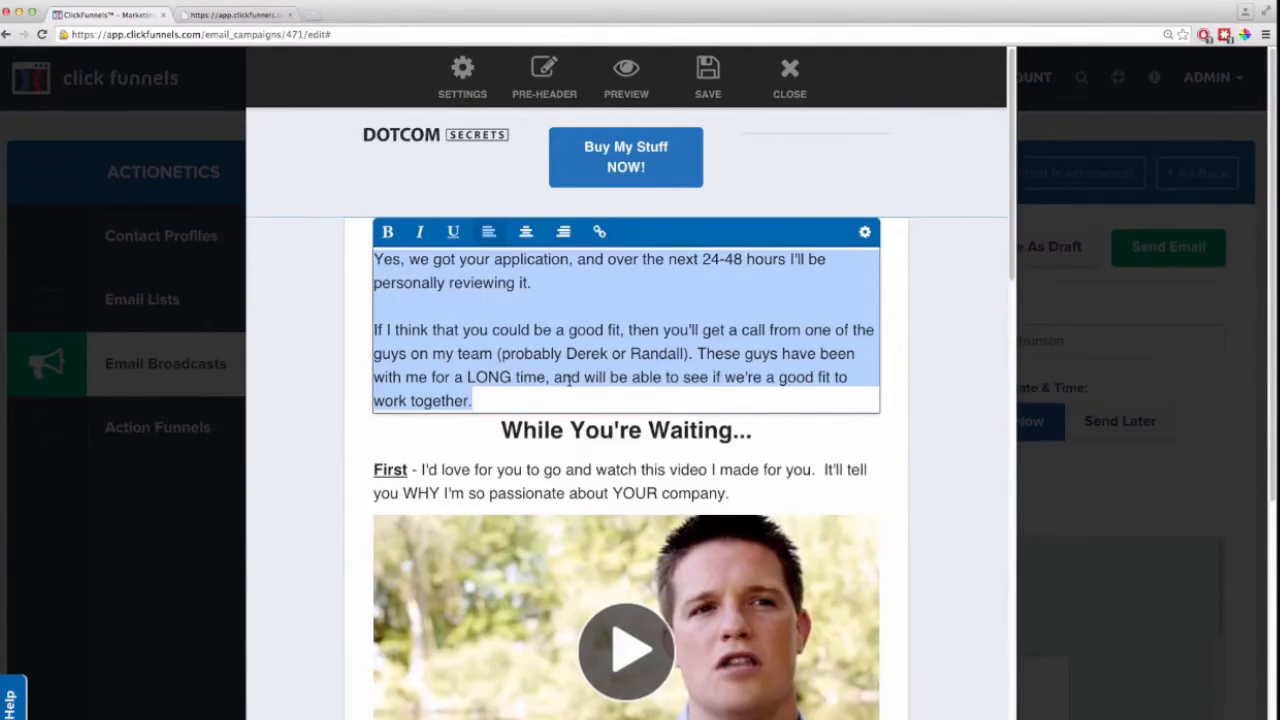
pyautogui.write('This is a demo!')
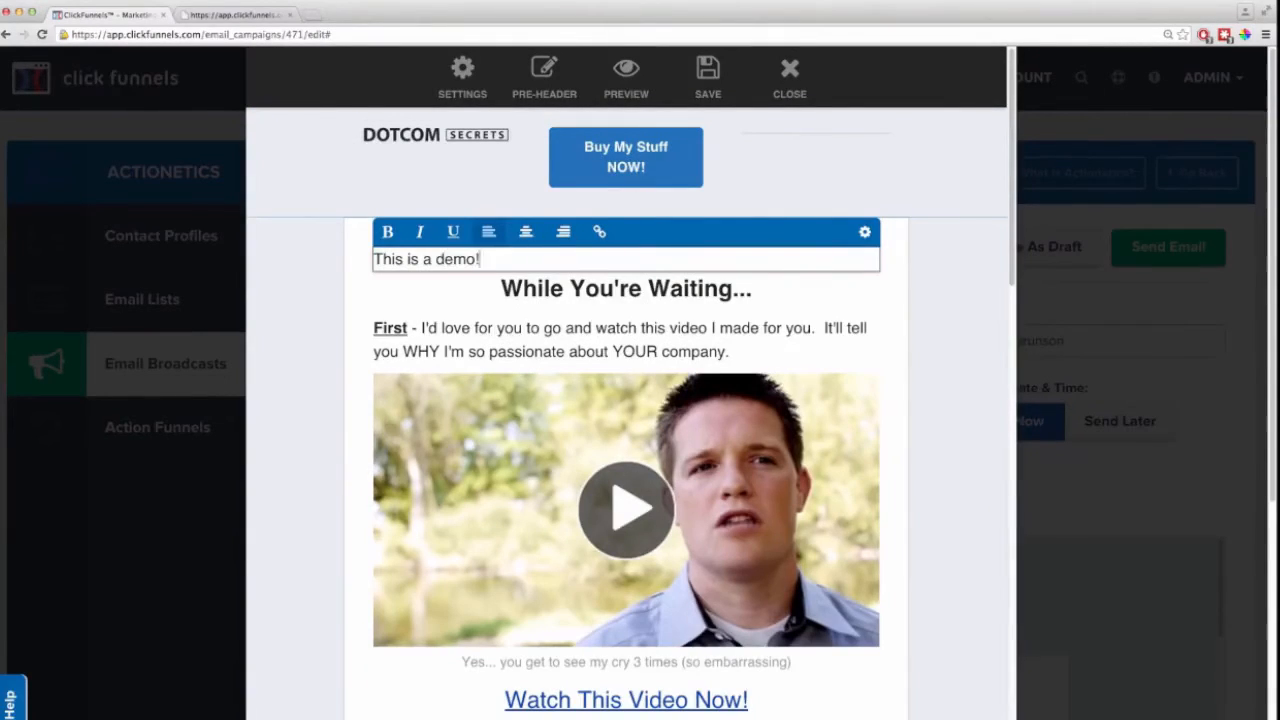
pyautogui.tripleClick(605, 290)
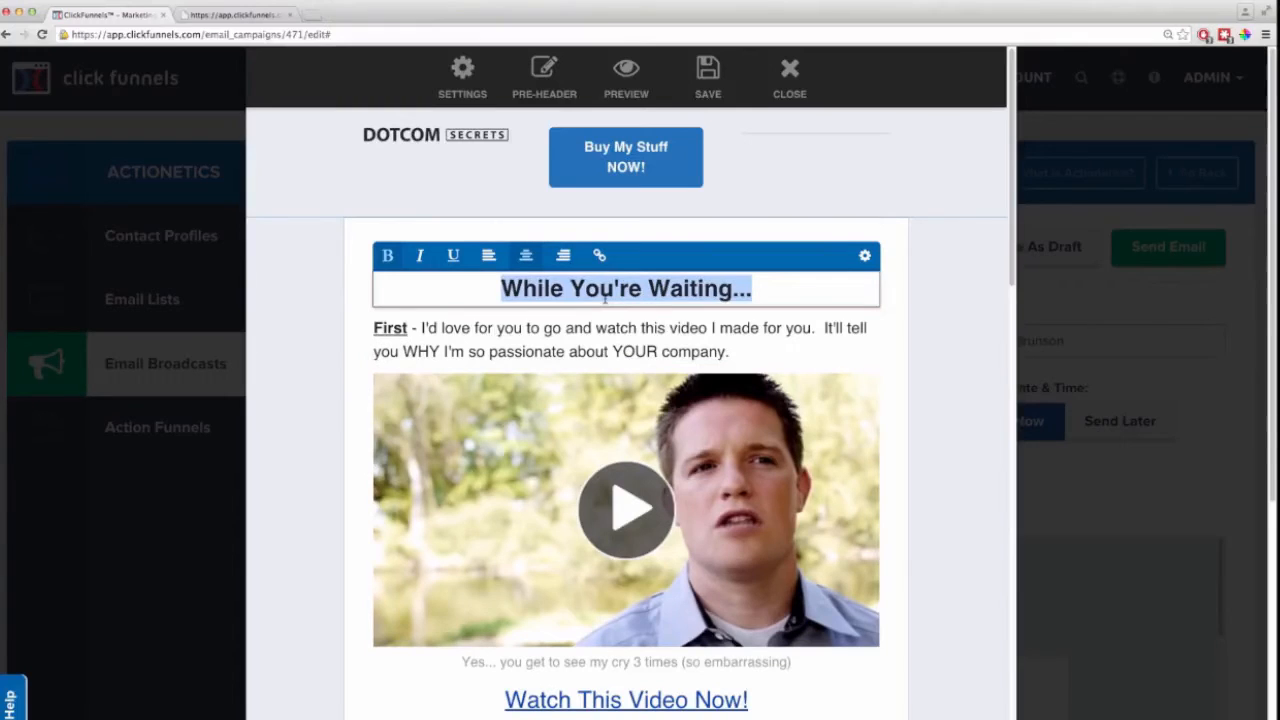
pyautogui.press('BackSpace')
pyautogui.write("Don'")
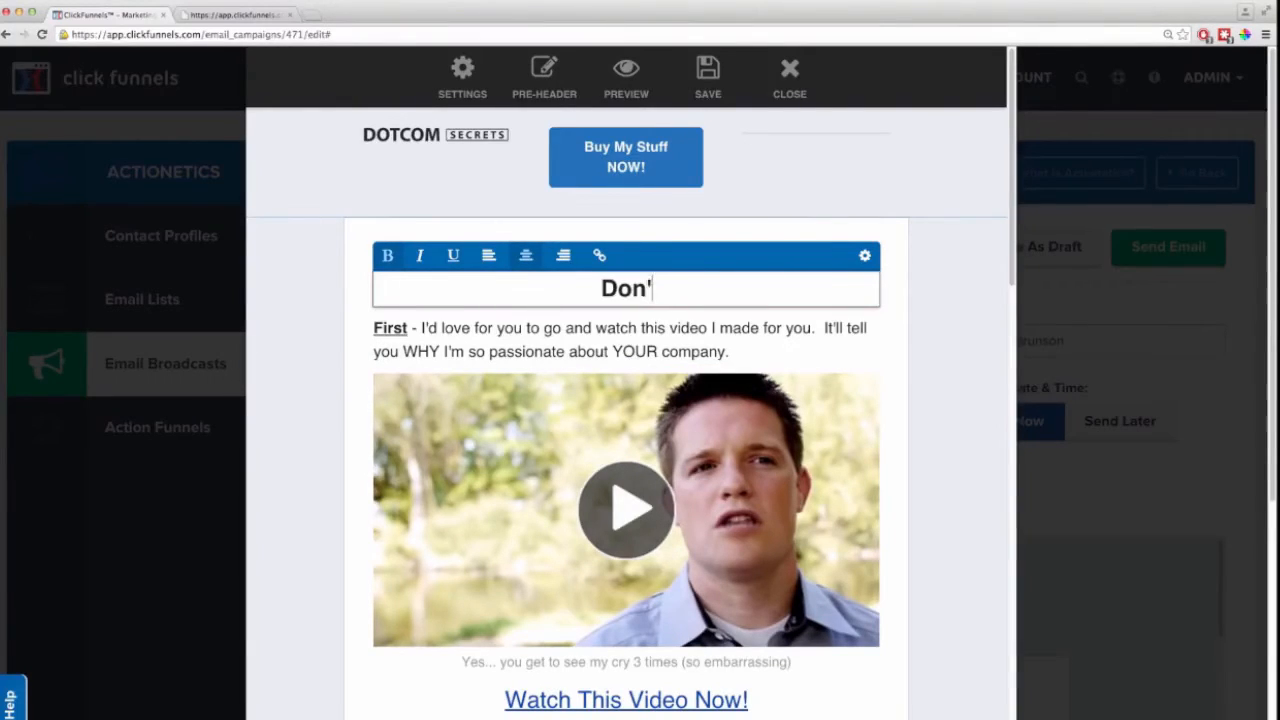
pyautogui.write('t You LOVE Actio')
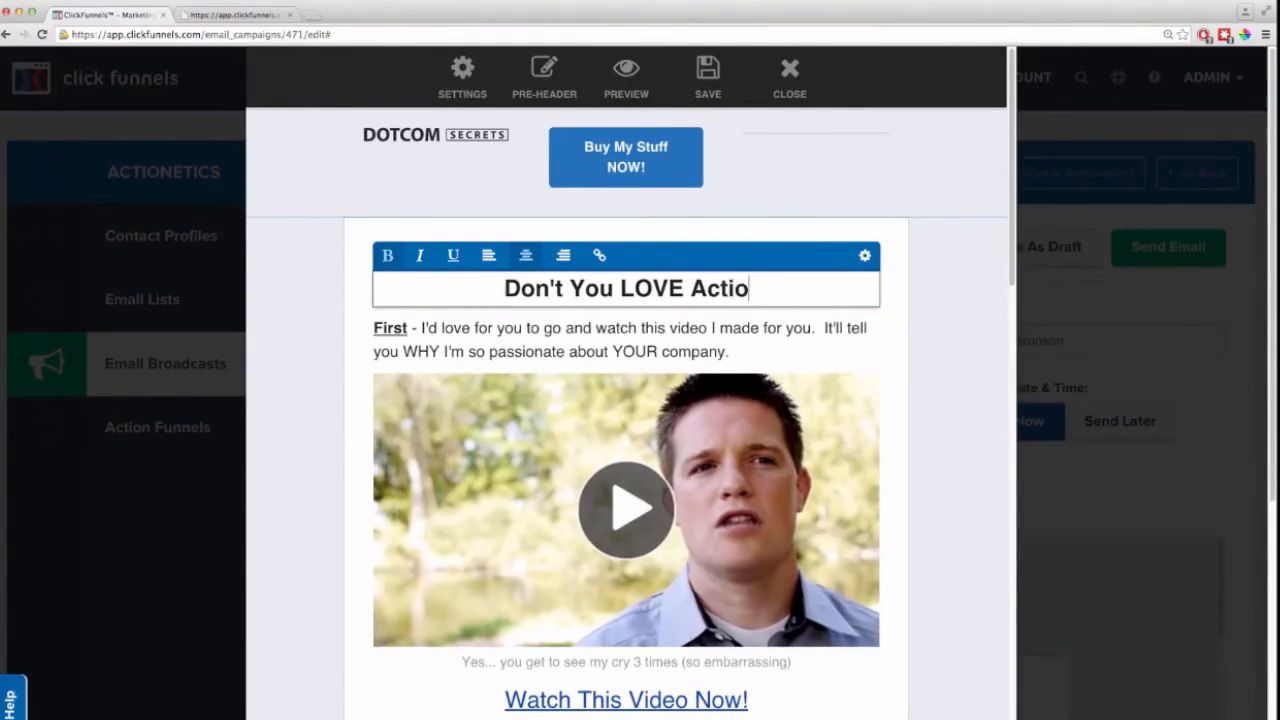
pyautogui.write('netics!!!')
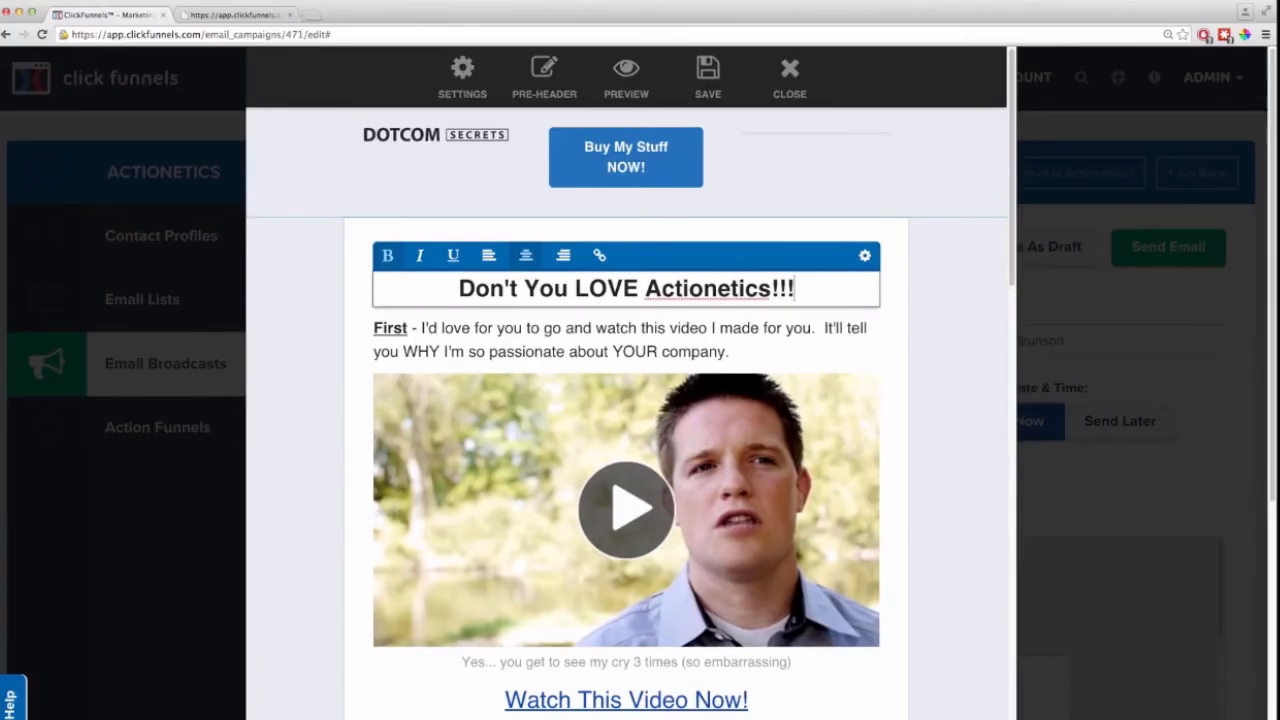
pyautogui.click(939, 323)
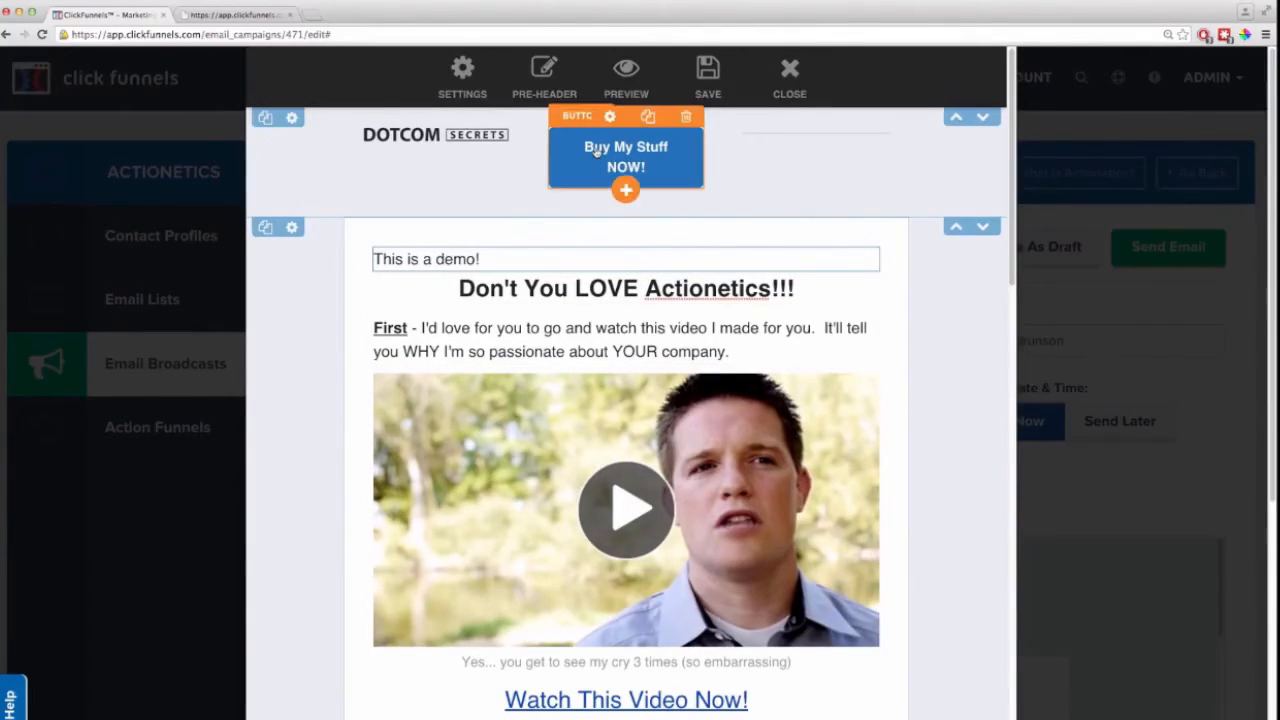
# Delete the header row containing the logo, button and divider, and save the email
pyautogui.click(291, 117)
pyautogui.click(415, 513)
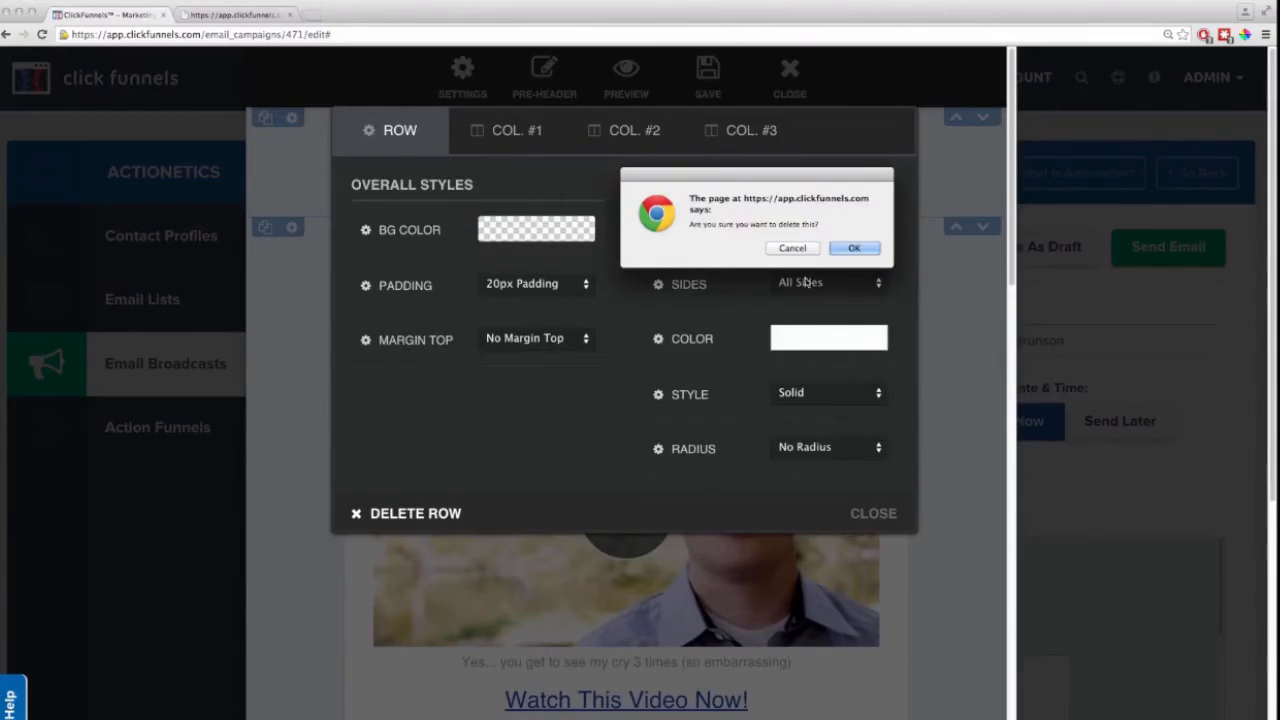
pyautogui.click(845, 250)
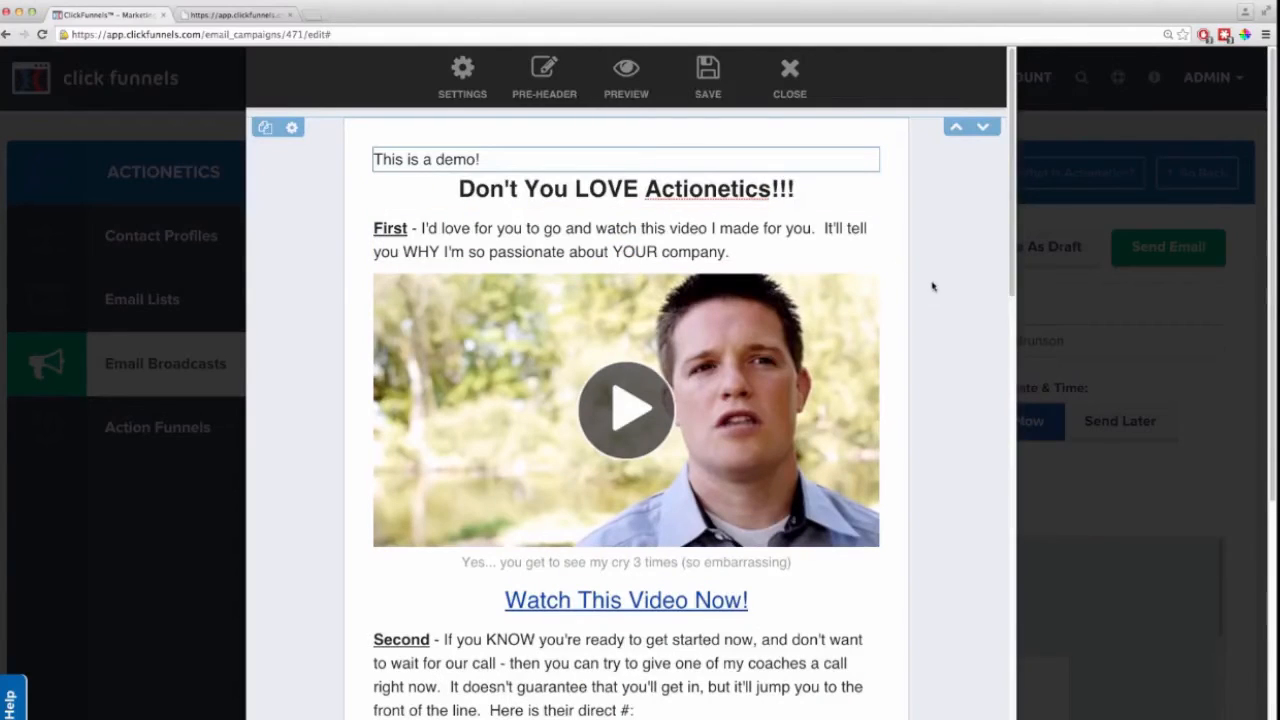
pyautogui.scroll(-7, 925, 330)
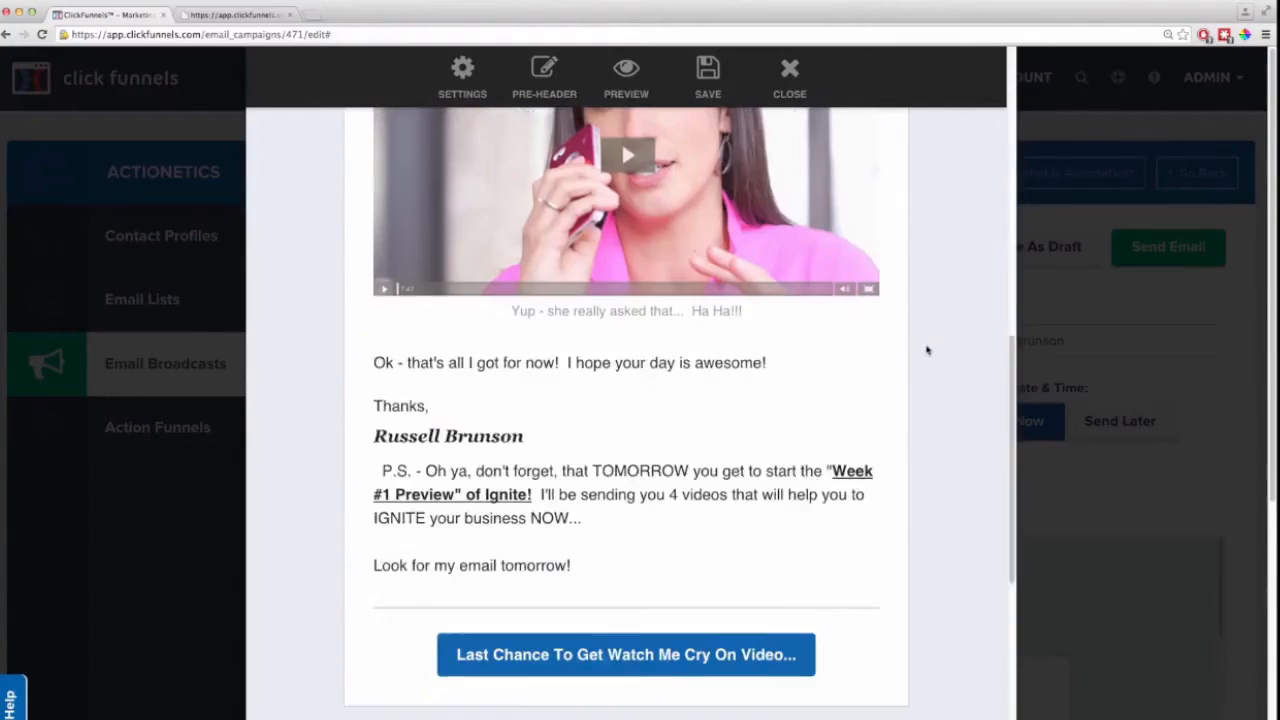
pyautogui.scroll(10, 927, 350)
pyautogui.click(700, 85)
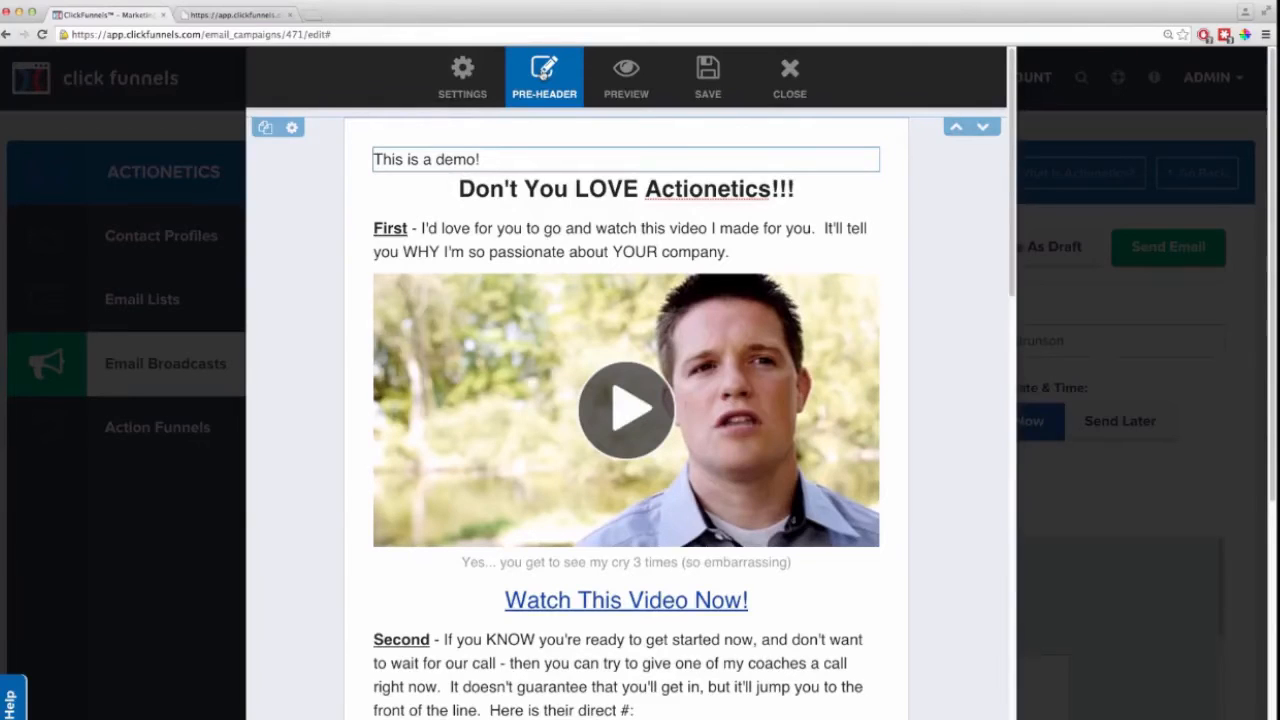
# Set the email's pre-header text to "Be sure to open this email - cause it's AWESOME!!!"
pyautogui.click(545, 72)
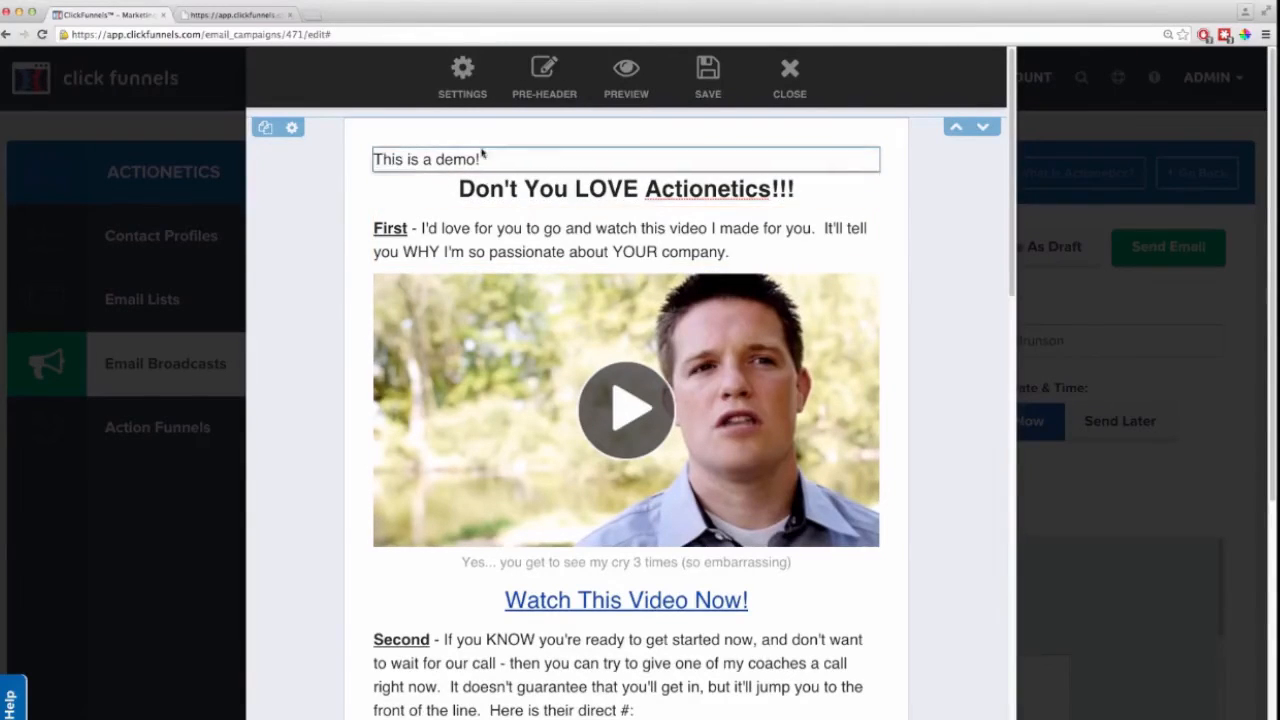
pyautogui.click(549, 74)
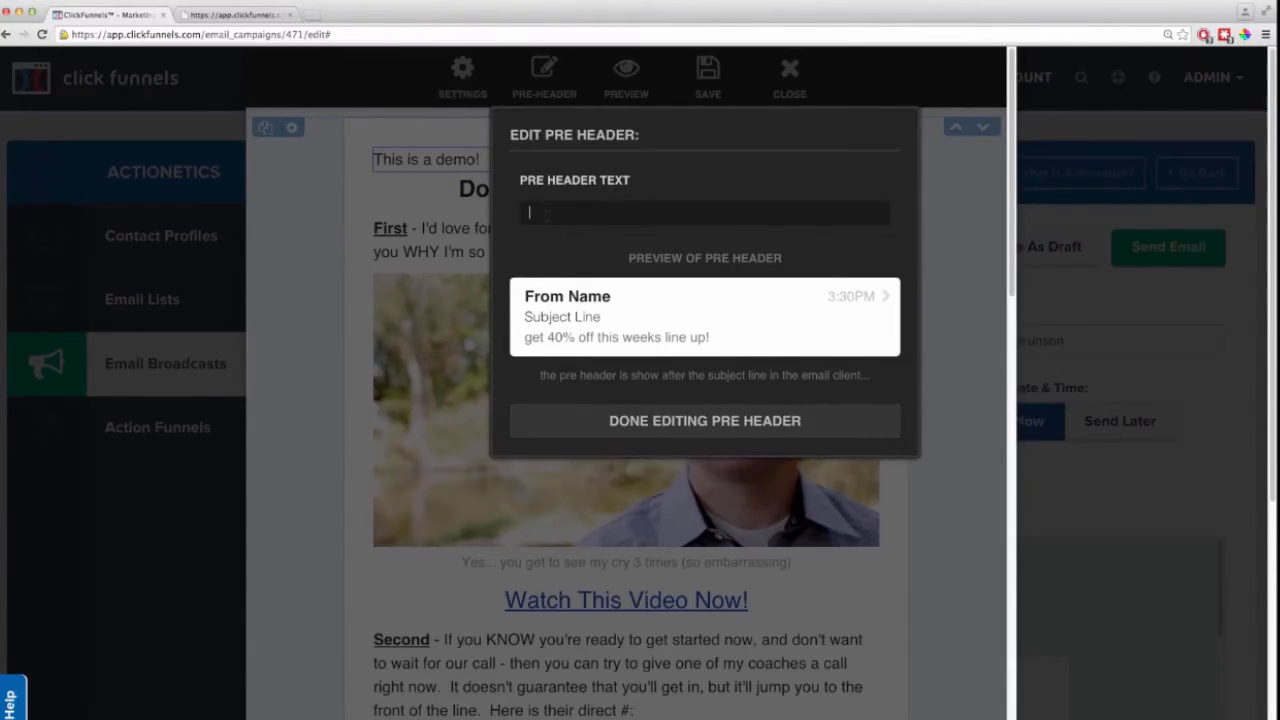
pyautogui.write('THis i')
pyautogui.press('BackSpace')
pyautogui.press('BackSpace')
pyautogui.press('BackSpace')
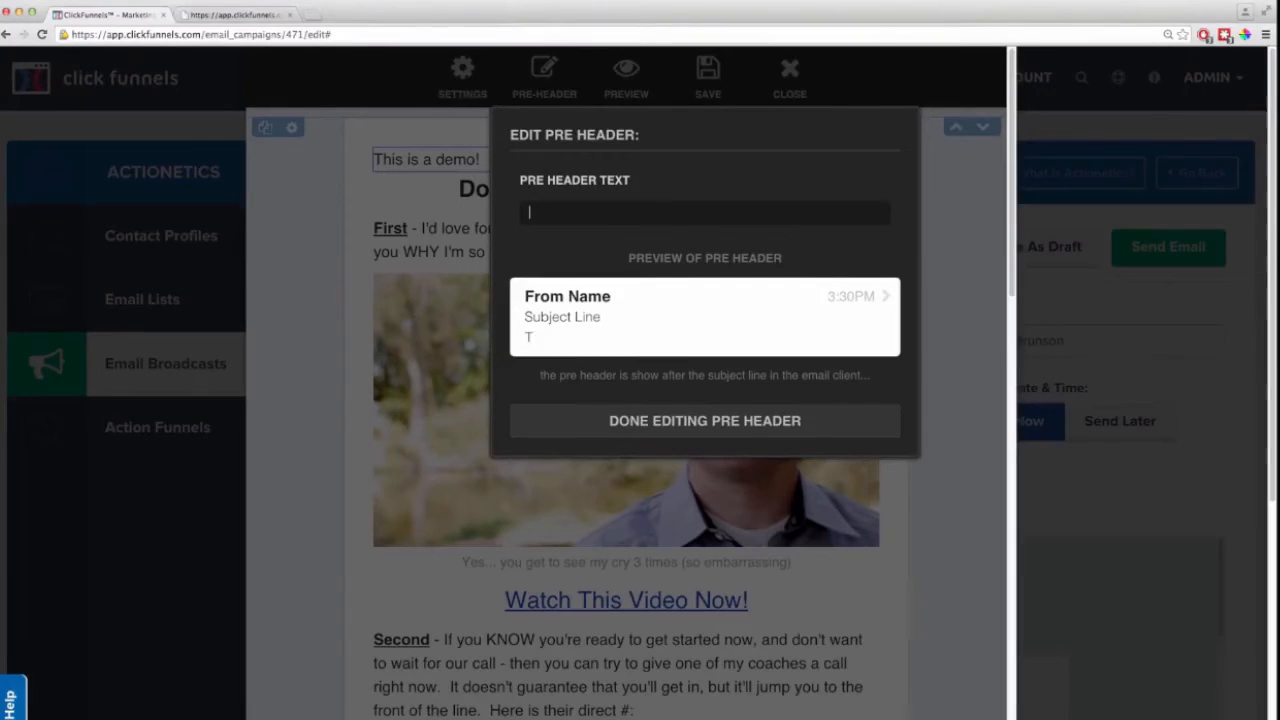
pyautogui.write('Be sure to ope')
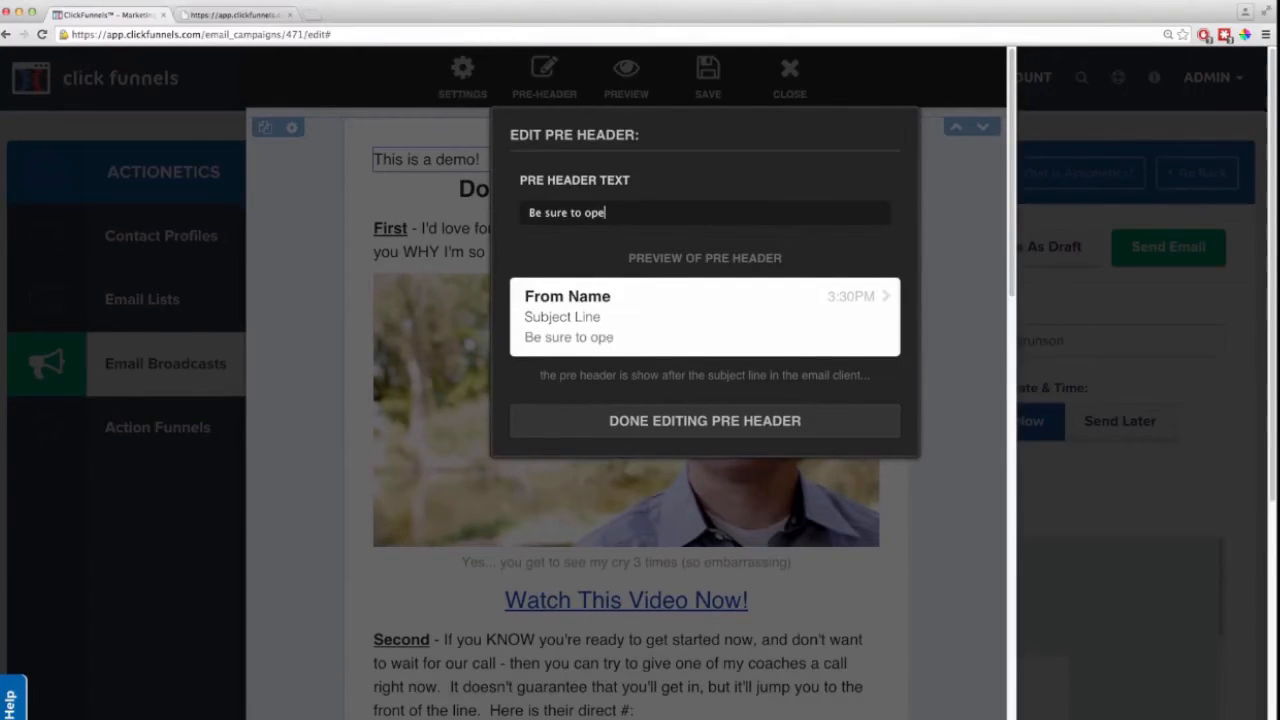
pyautogui.write('n this email - ')
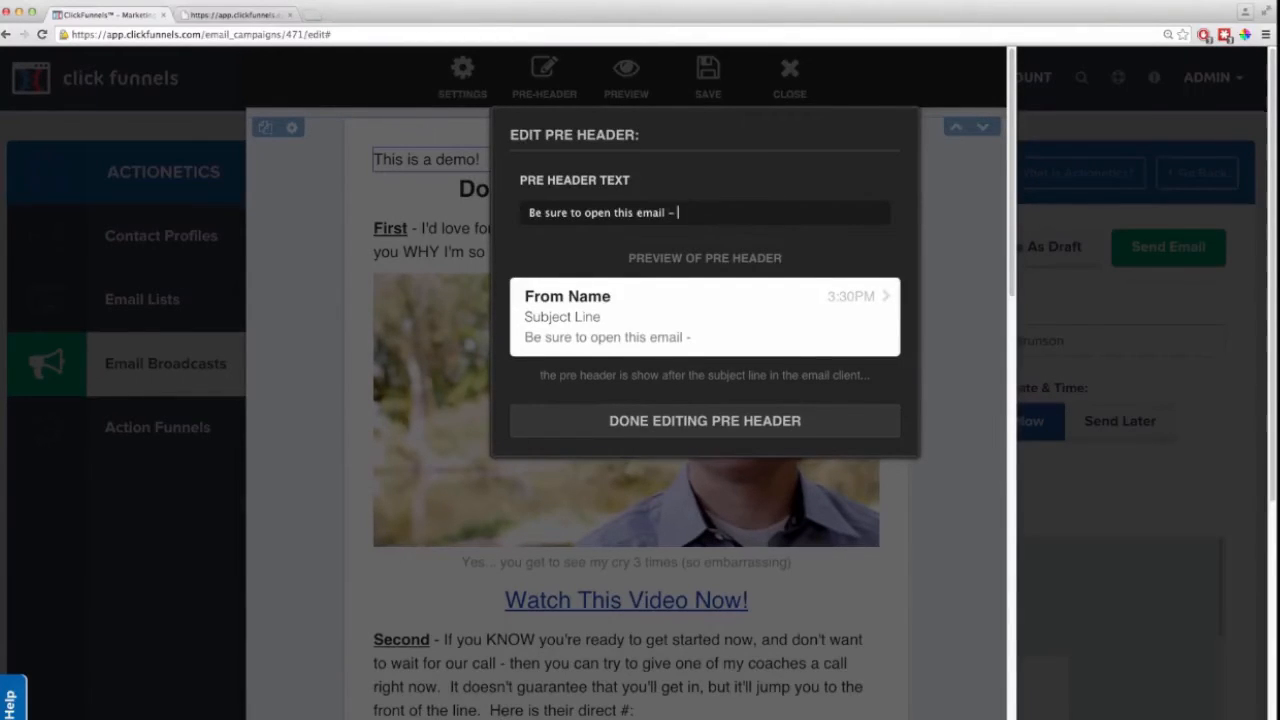
pyautogui.write("cause it's AWESOME")
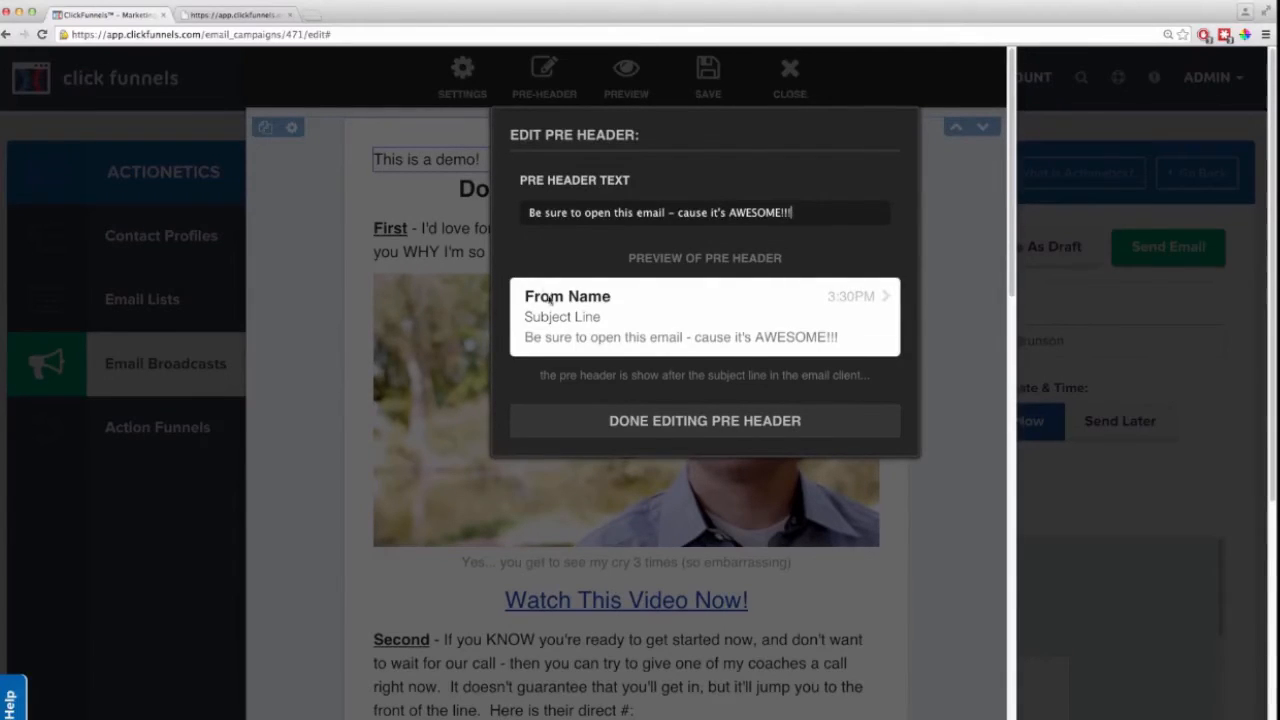
pyautogui.write('!!!')
pyautogui.moveTo(525, 296); pyautogui.dragTo(611, 294)
pyautogui.moveTo(531, 317); pyautogui.dragTo(847, 338)
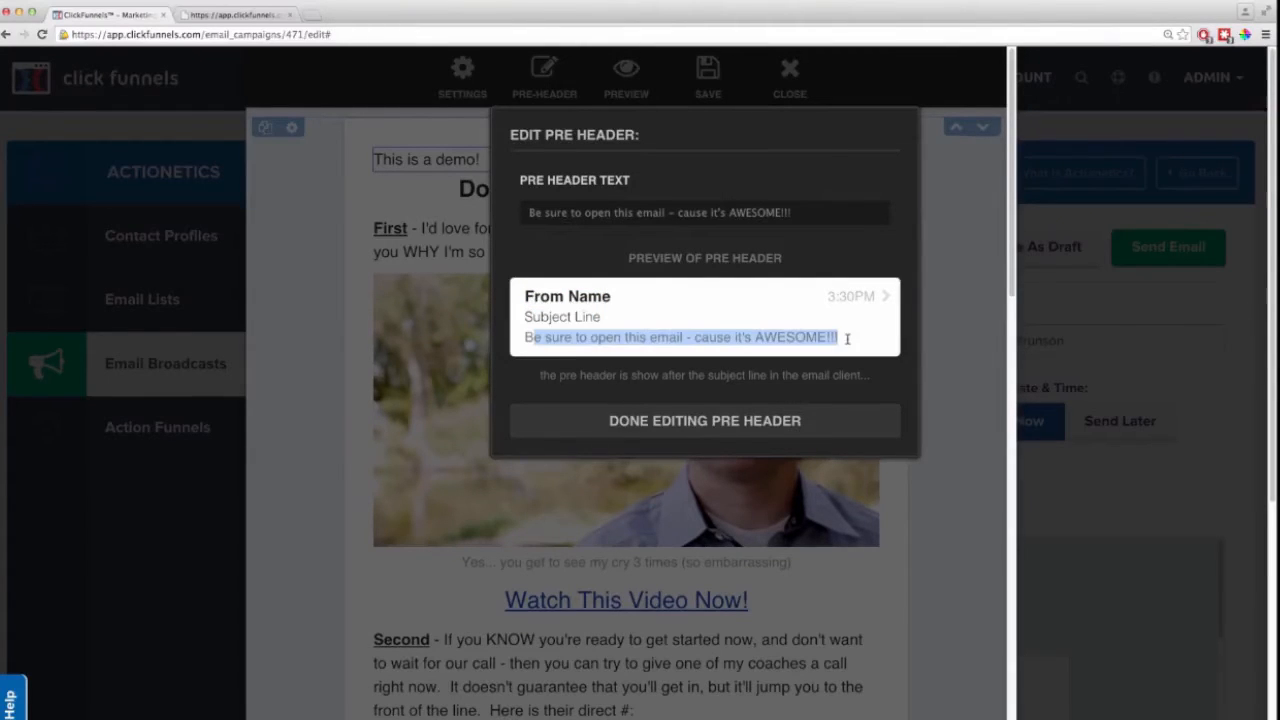
pyautogui.click(733, 421)
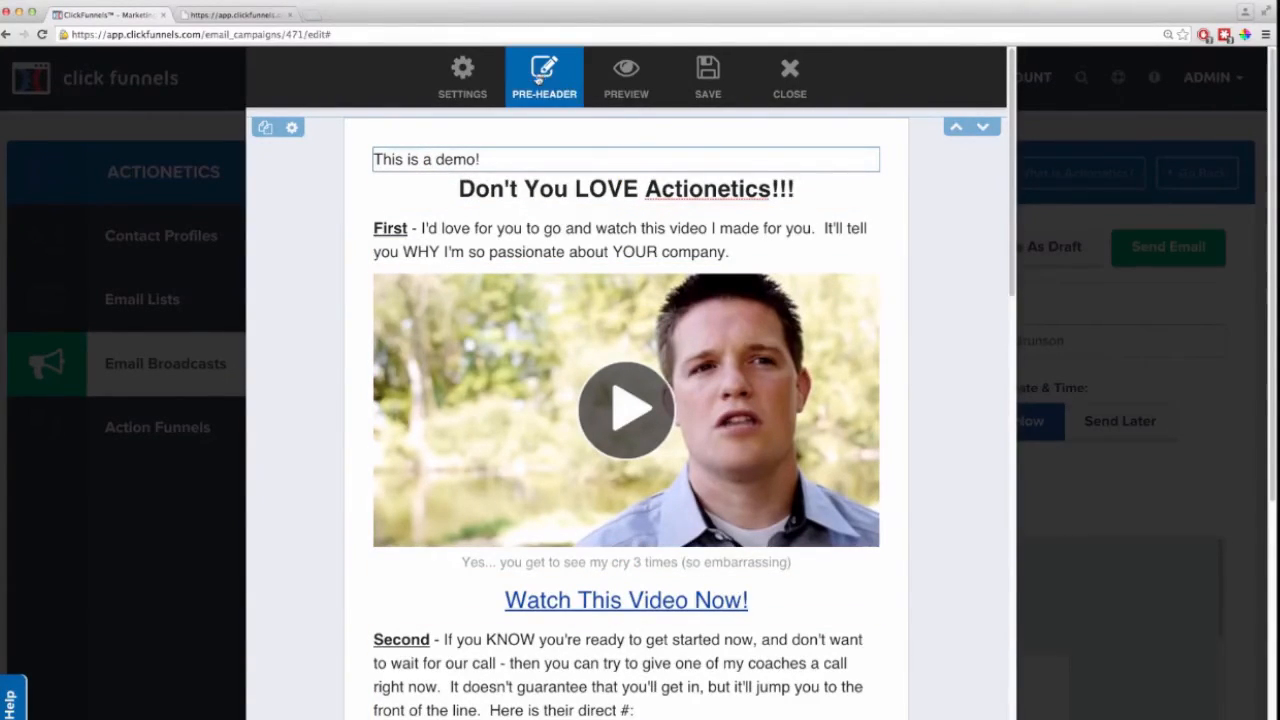
# Look over the email's body style settings, and save and close the email
pyautogui.click(462, 75)
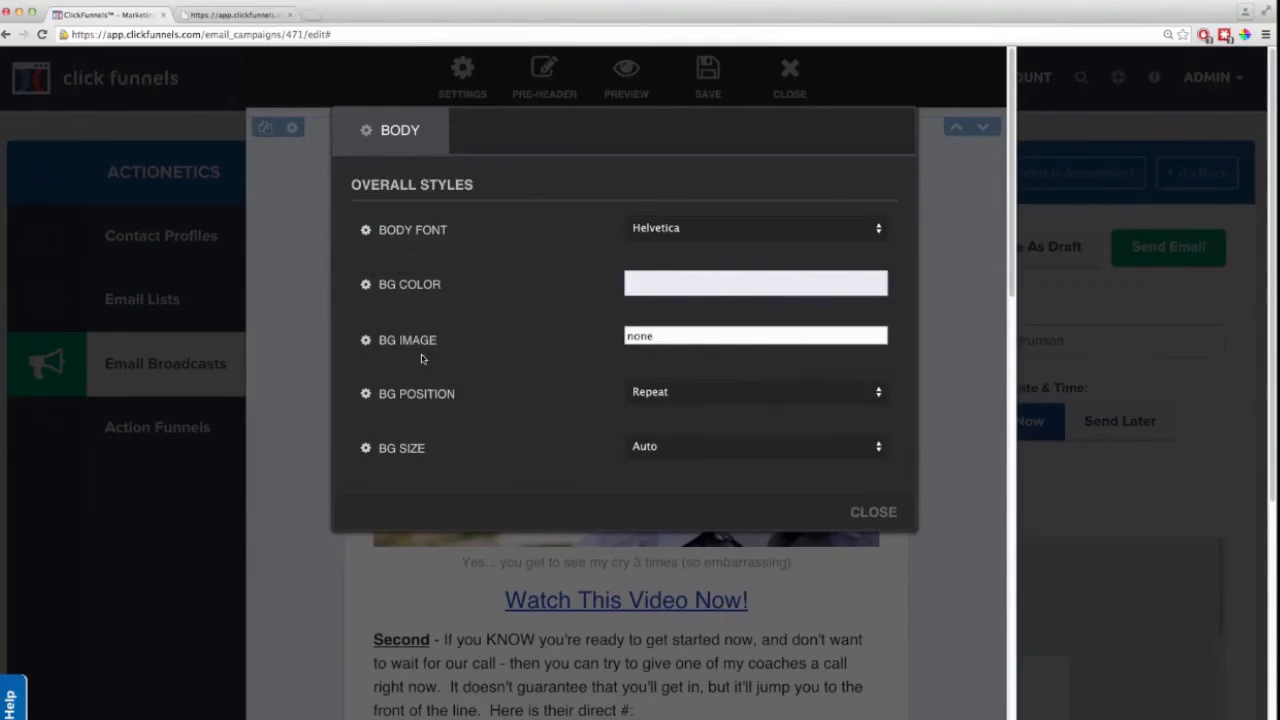
pyautogui.click(317, 226)
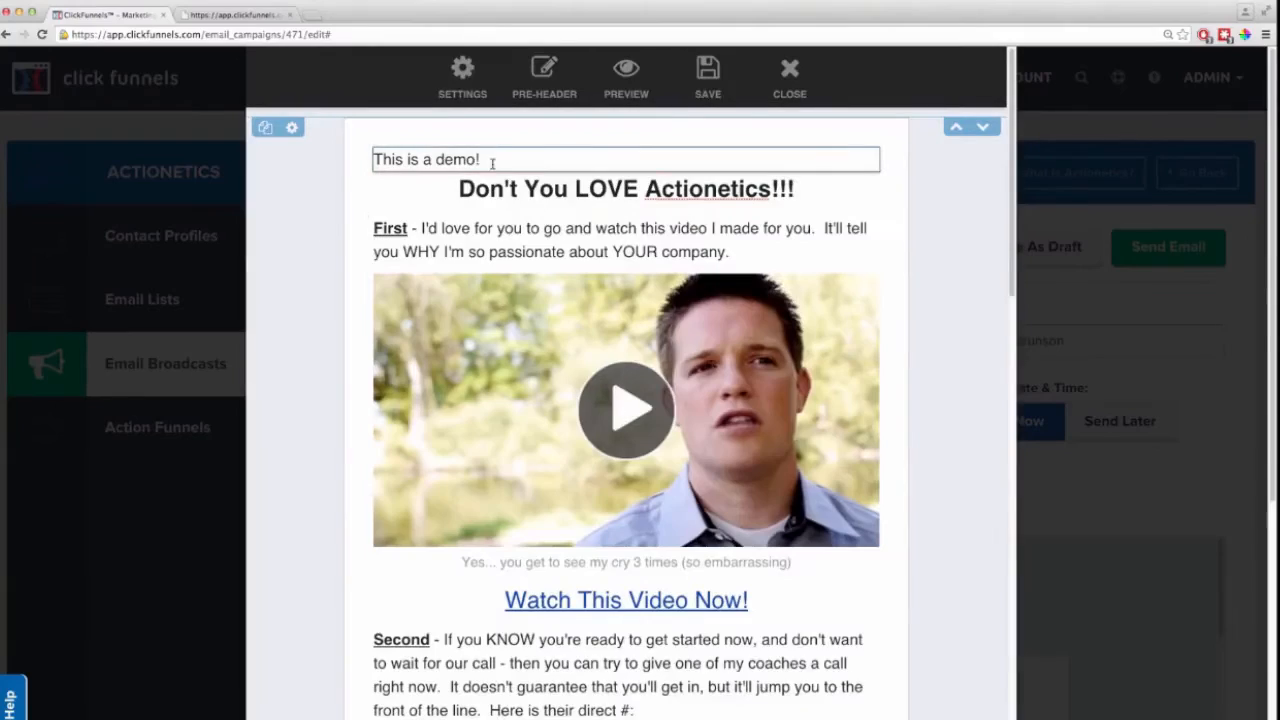
pyautogui.click(700, 84)
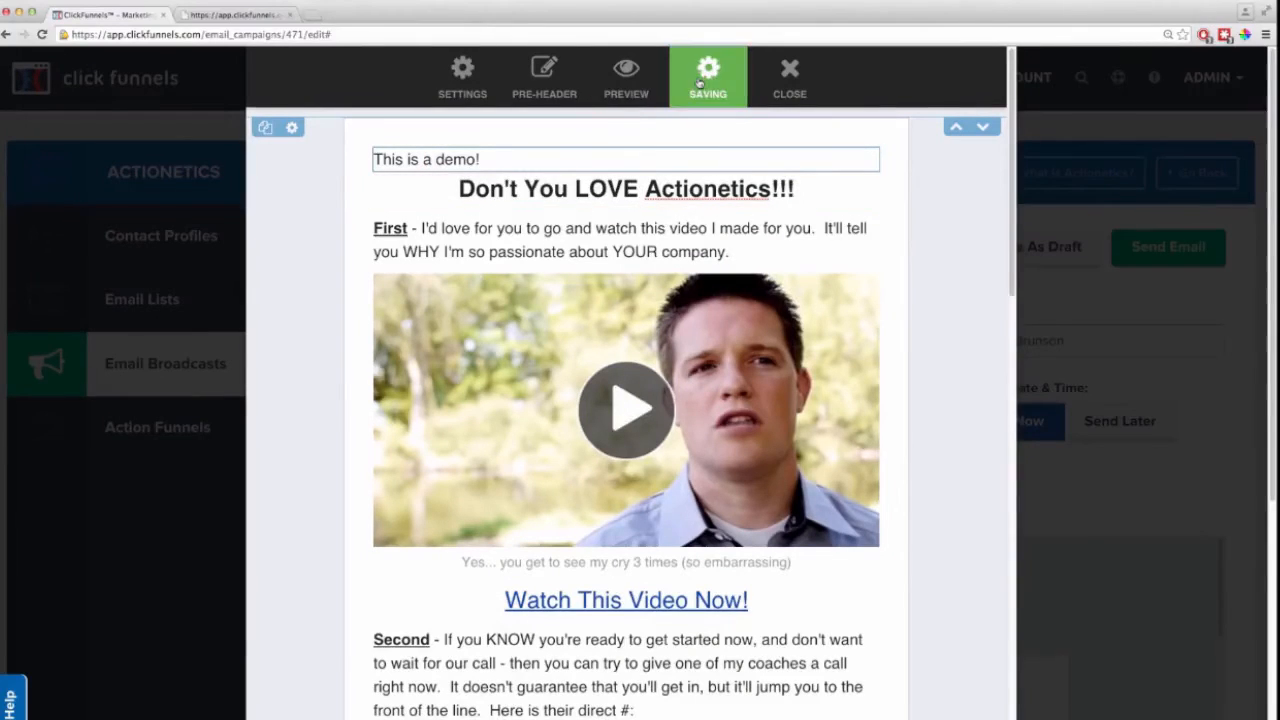
pyautogui.click(765, 76)
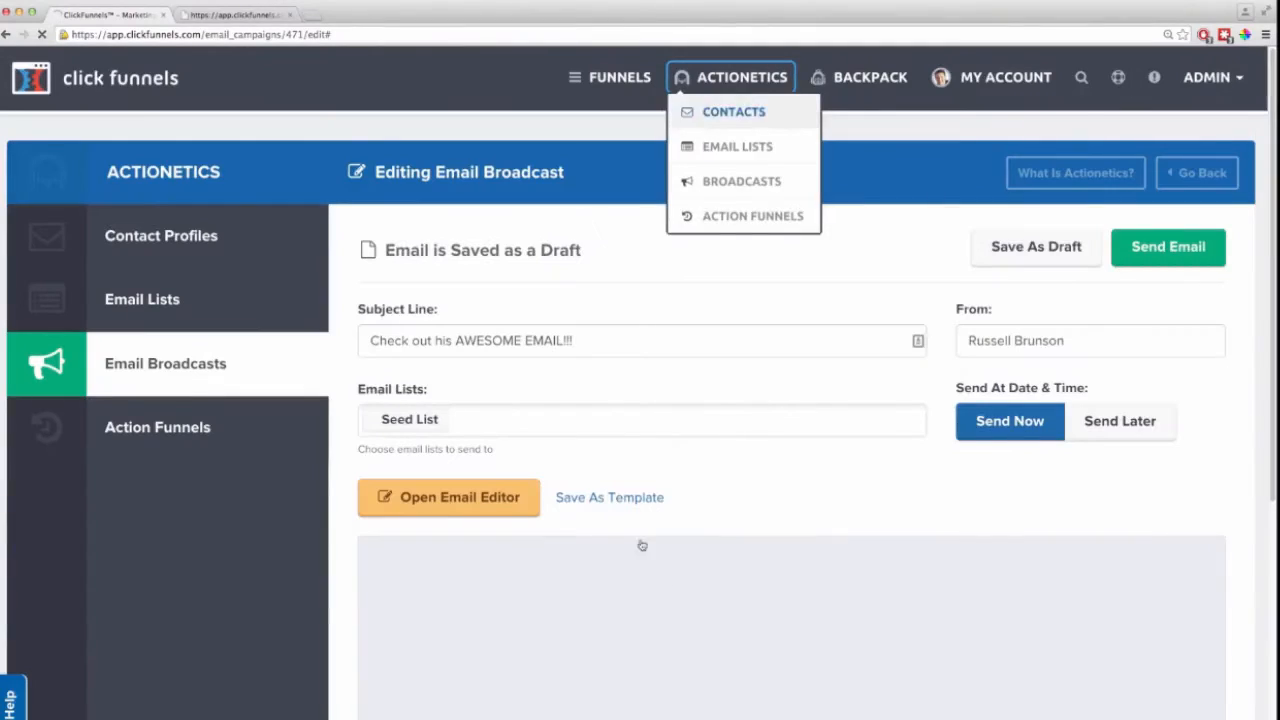
# Look through the broadcast's email preview and send the email to the Seed List immediately
pyautogui.scroll(-5, 760, 548)
pyautogui.scroll(-10, 1109, 623)
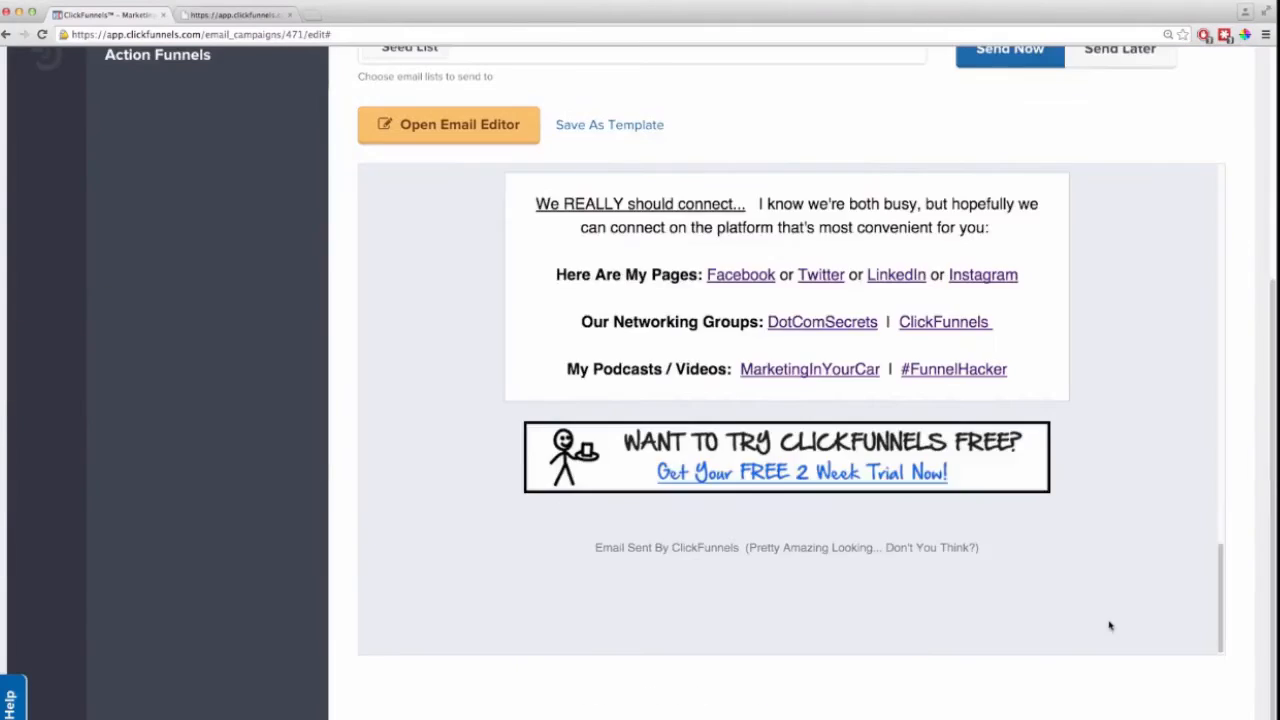
pyautogui.scroll(15, 1109, 623)
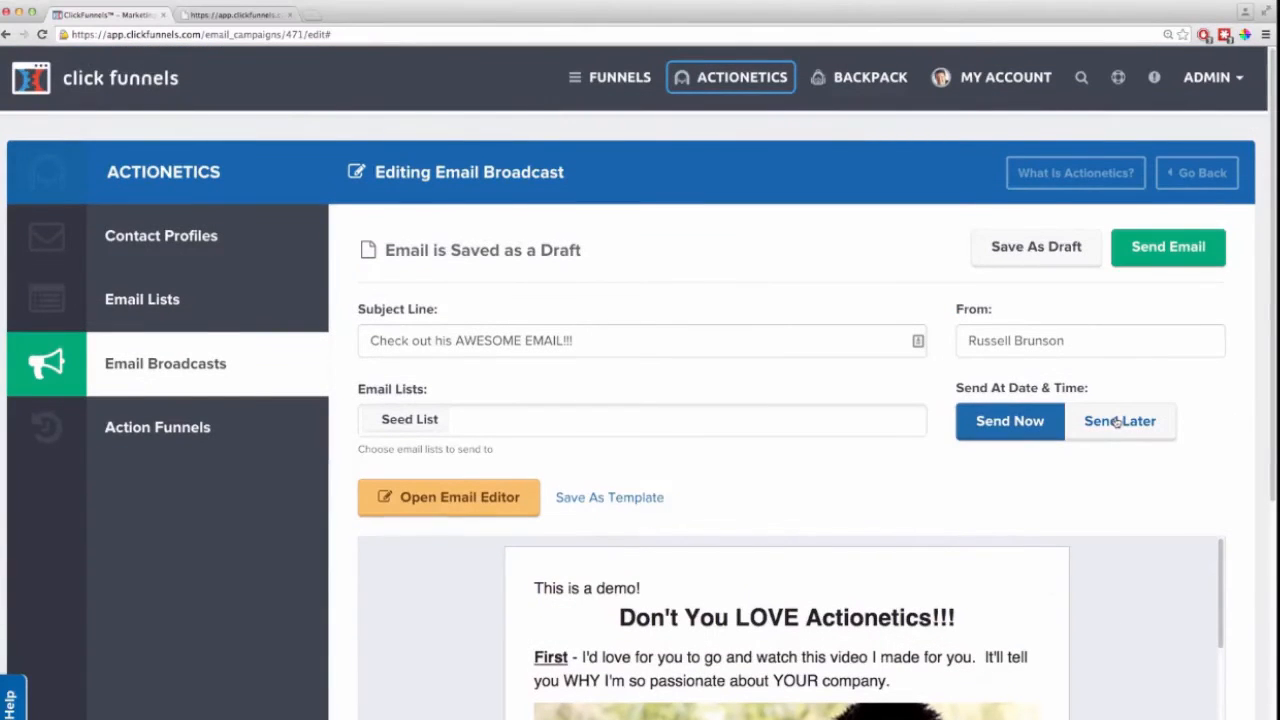
pyautogui.click(1165, 255)
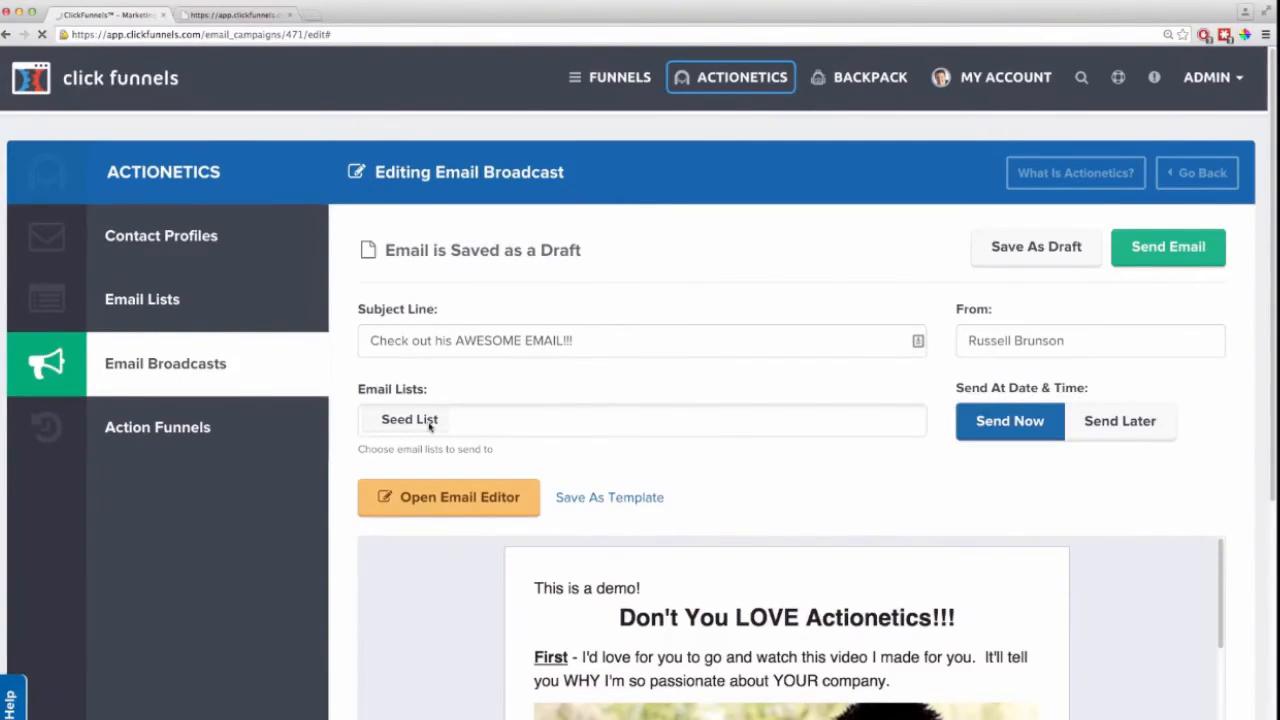
# Examine the opened, clicked and conversion rate statistics in the list of sent broadcasts
pyautogui.scroll(-10, 917, 390)
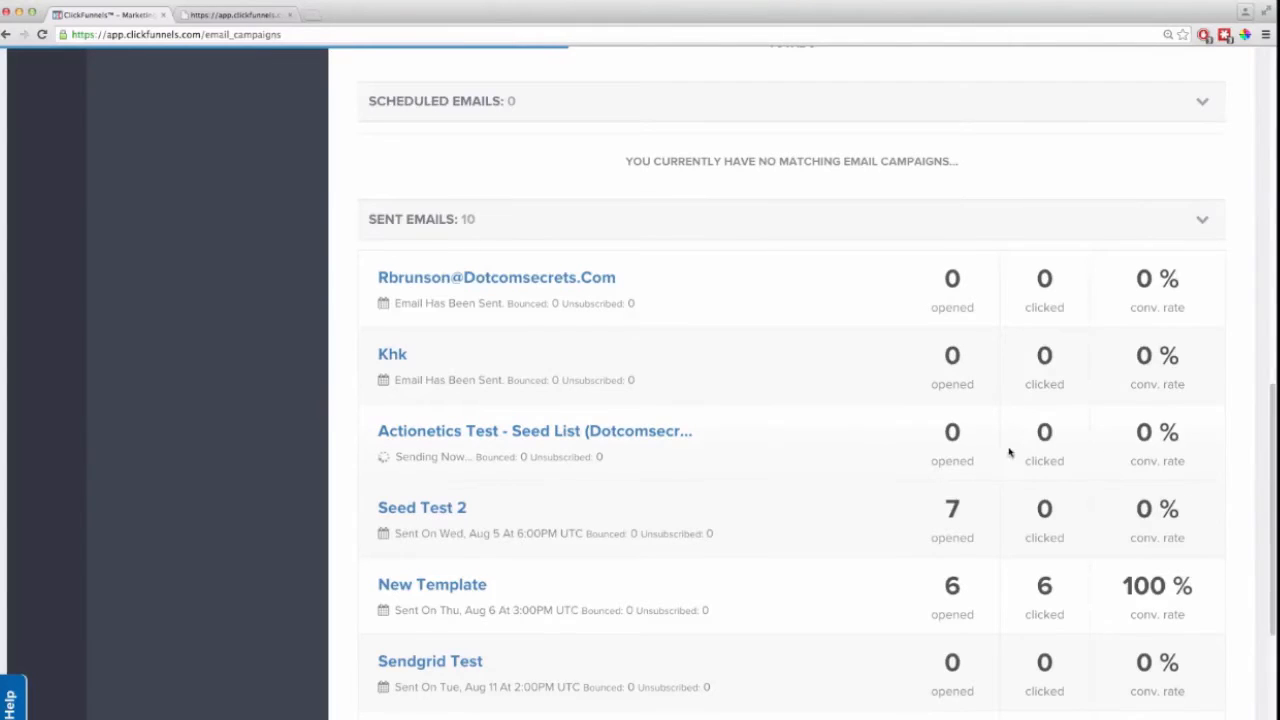
pyautogui.scroll(-1, 967, 415)
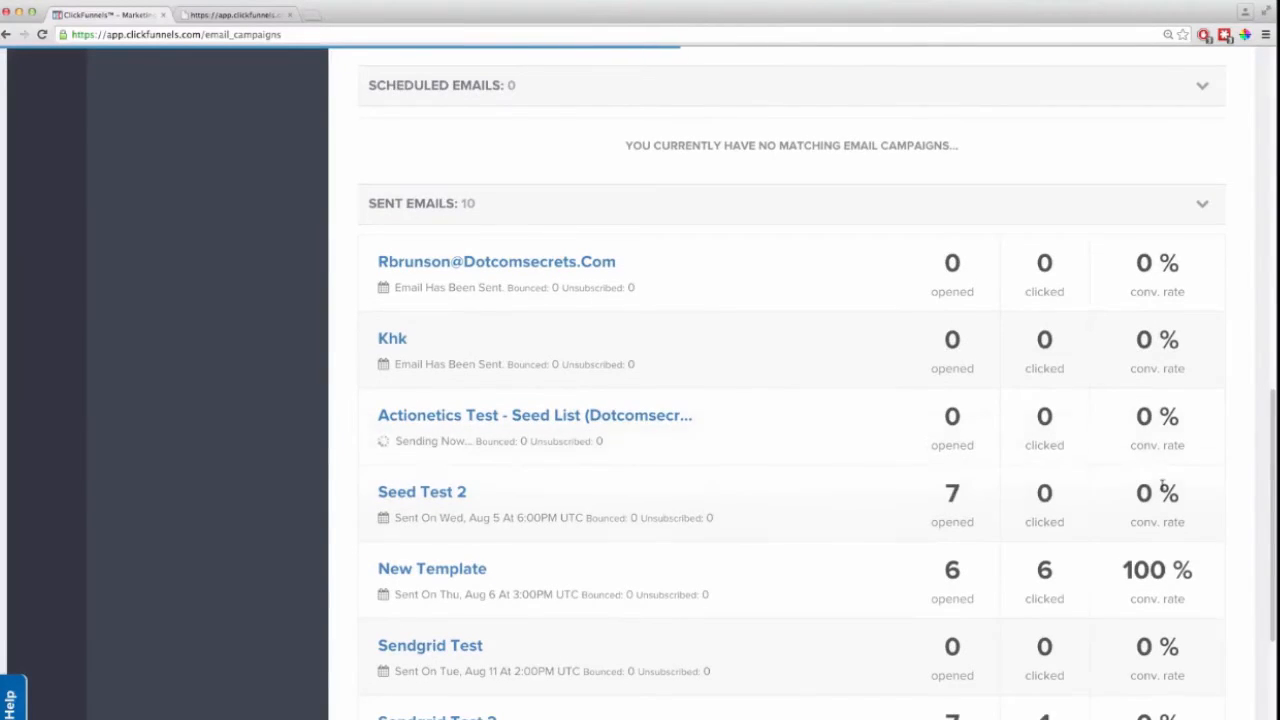
pyautogui.scroll(-5, 1160, 490)
pyautogui.scroll(5, 1163, 490)
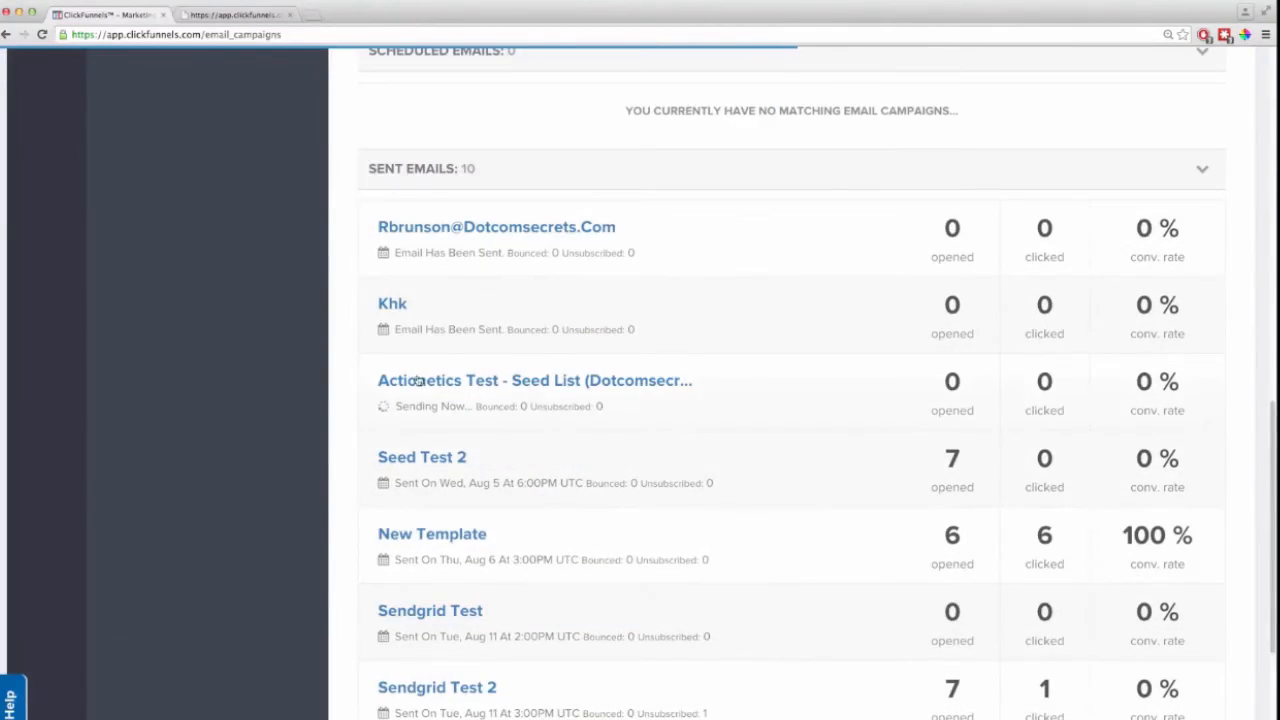
pyautogui.scroll(5, 562, 421)
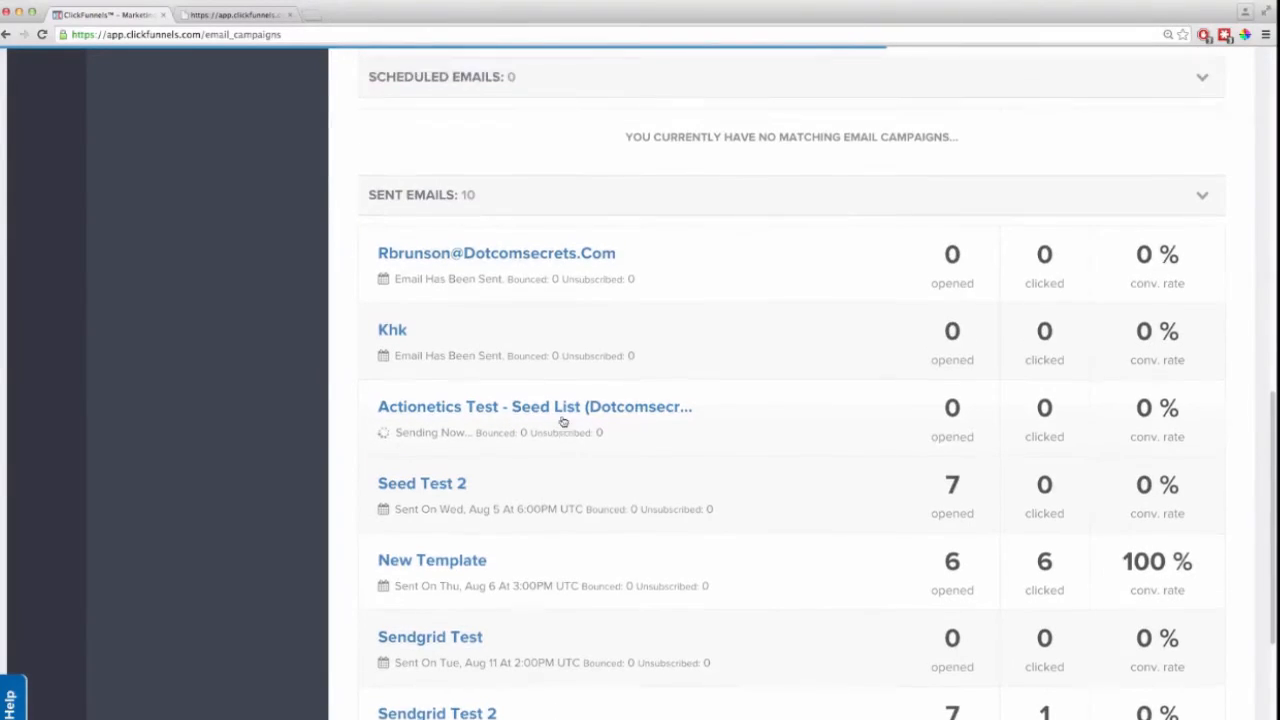
pyautogui.scroll(6, 562, 421)
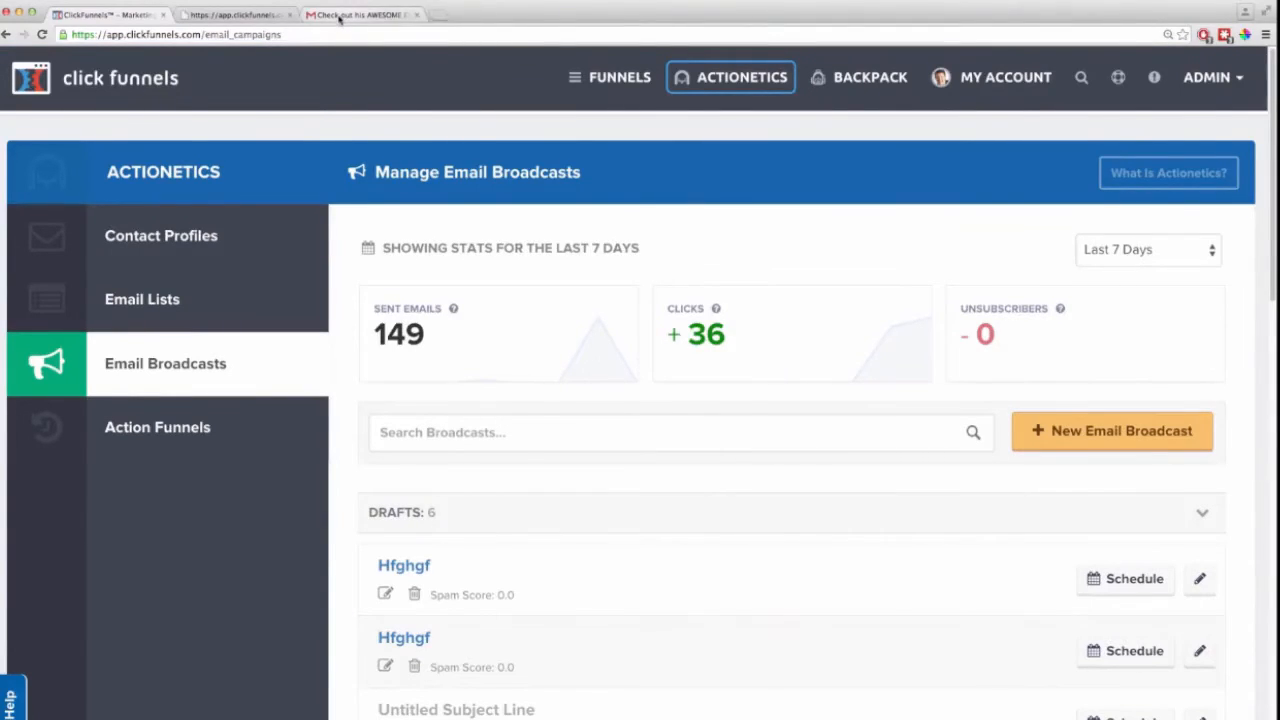
# Switch to Gmail, look through the received broadcast email and return to ClickFunnels
pyautogui.click(341, 18)
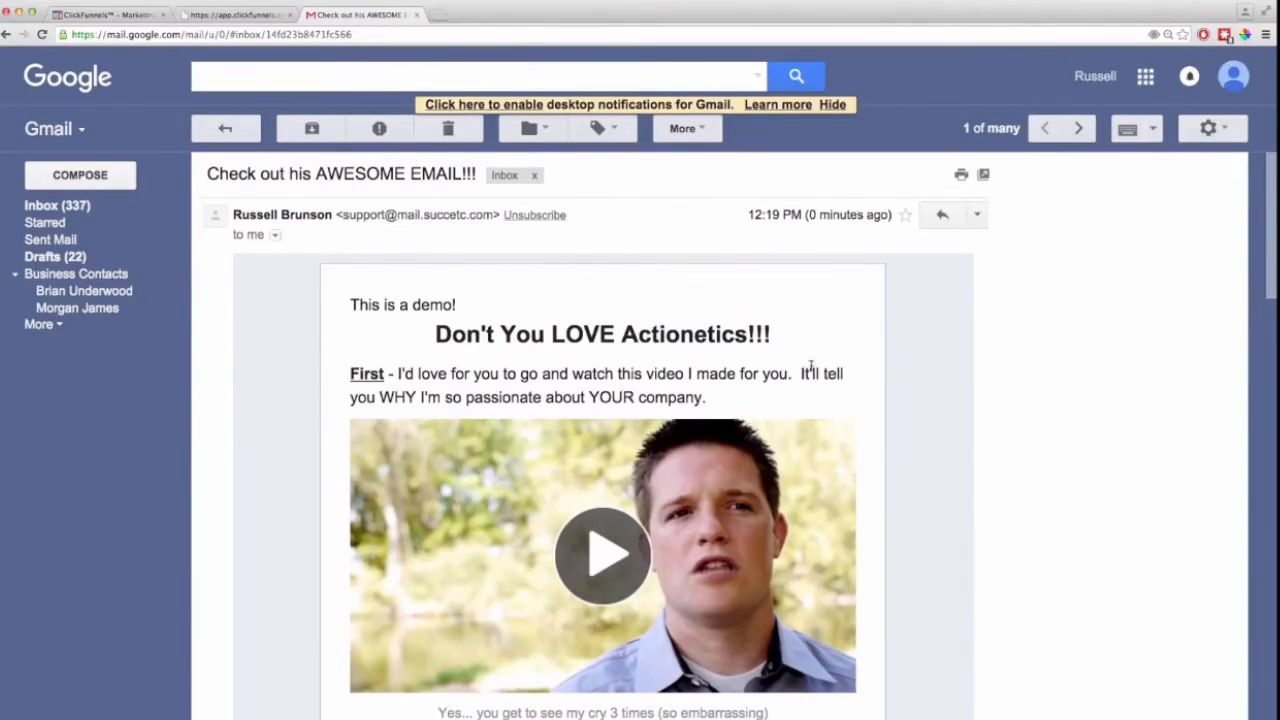
pyautogui.scroll(-10, 860, 410)
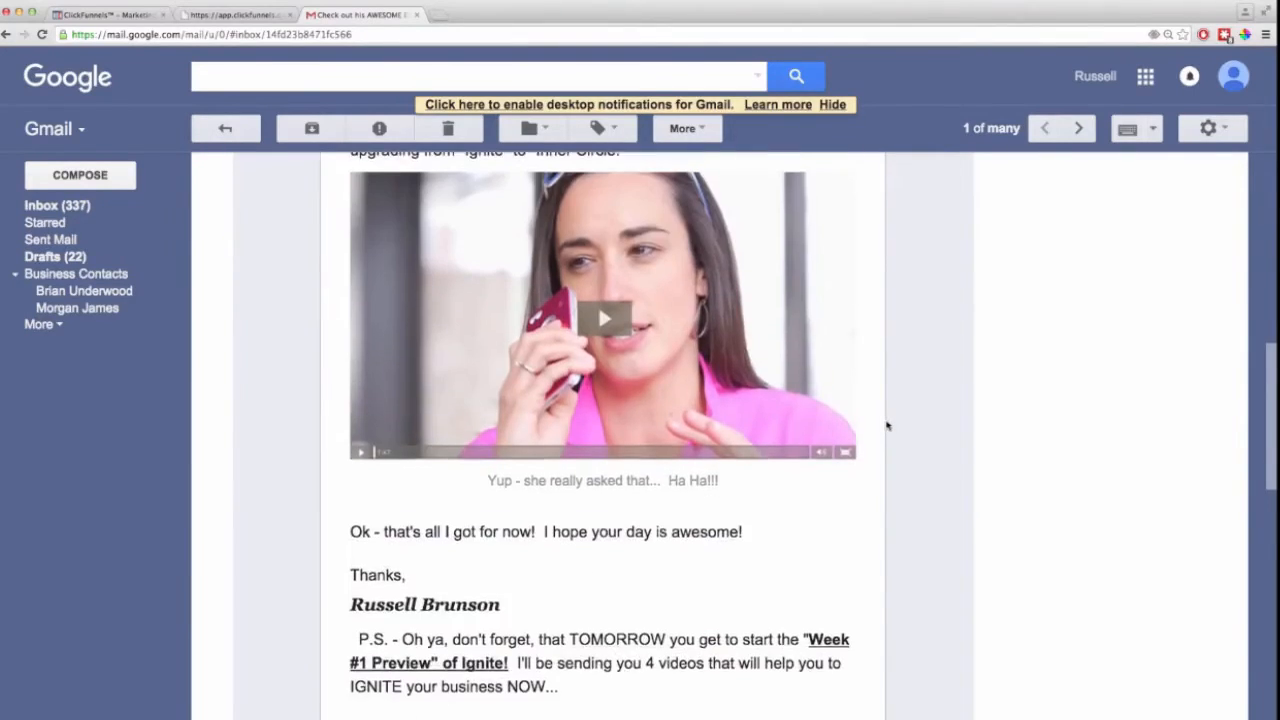
pyautogui.scroll(-6, 886, 426)
pyautogui.scroll(15, 886, 426)
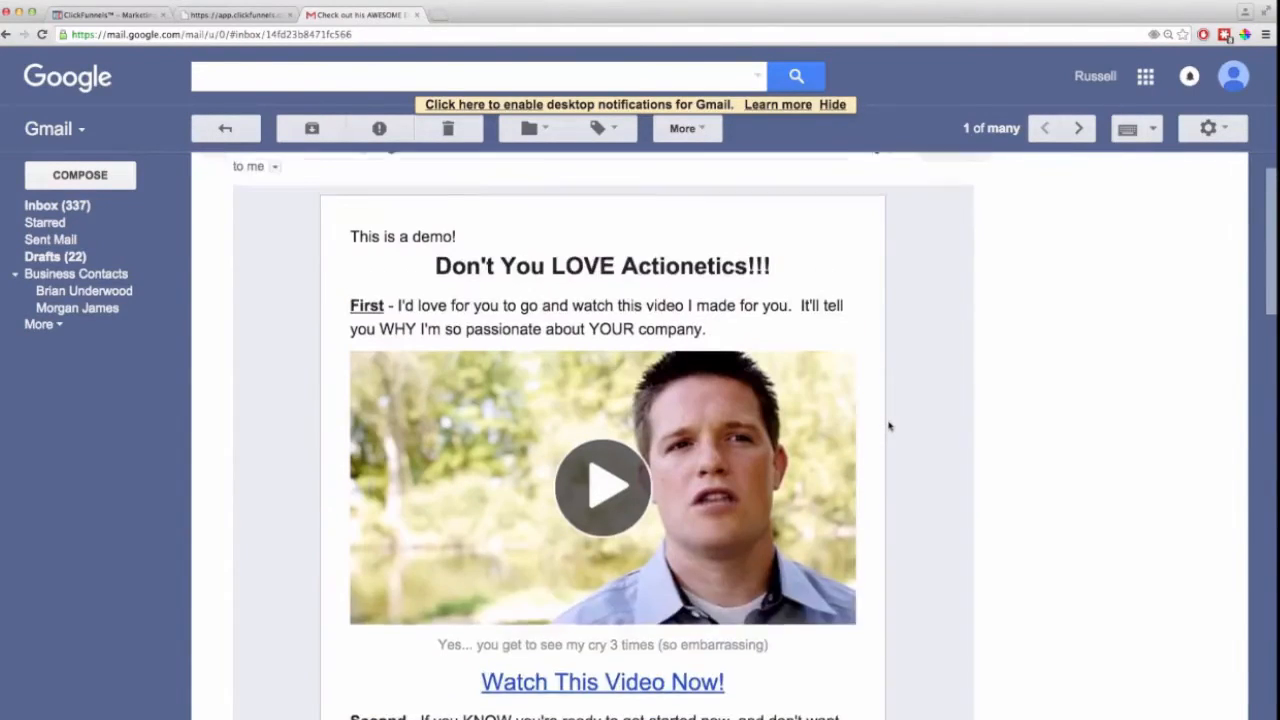
pyautogui.scroll(2, 888, 426)
pyautogui.click(115, 17)
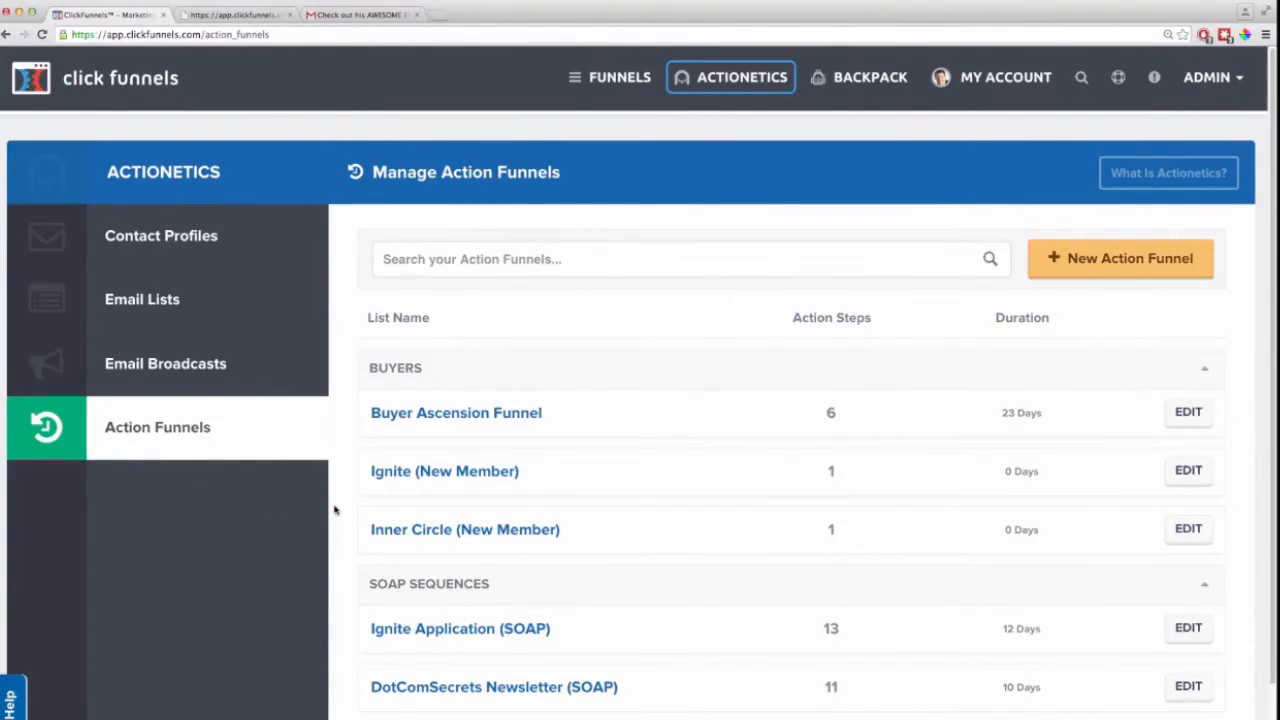
# Start a new action funnel named "Webinar Demo" with the group tag "Demo"
pyautogui.scroll(-2, 457, 480)
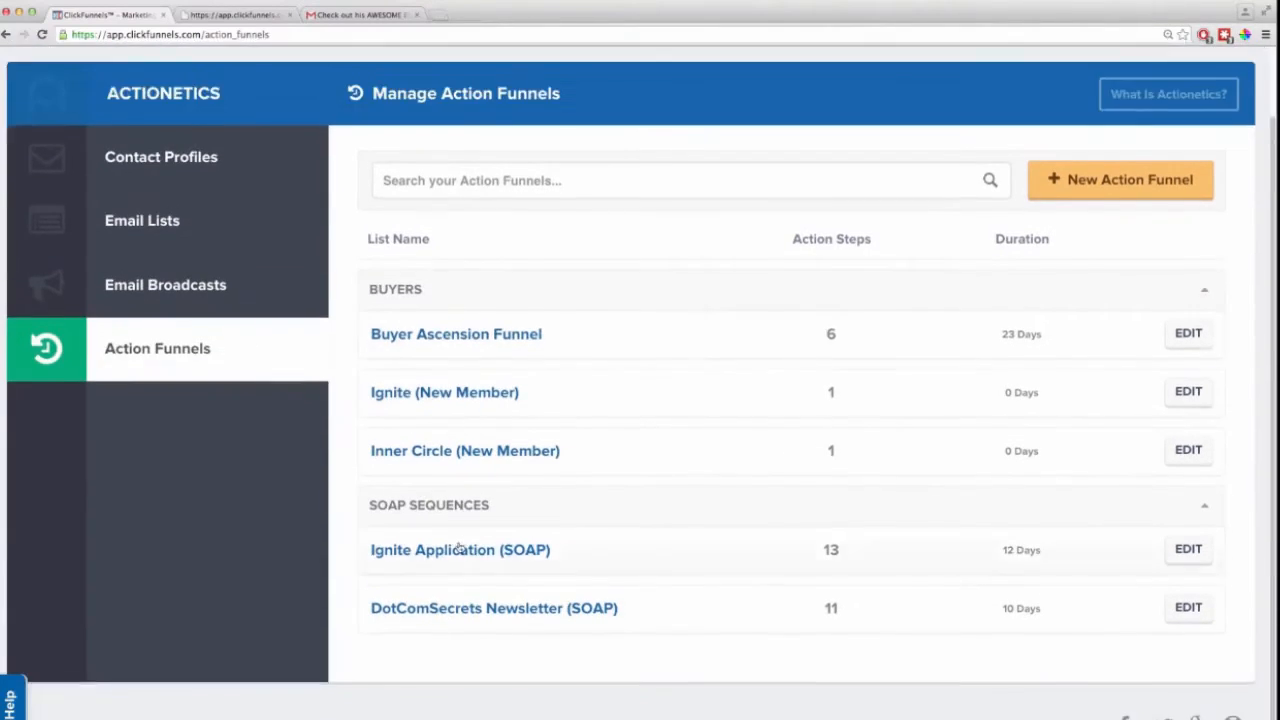
pyautogui.scroll(2, 457, 540)
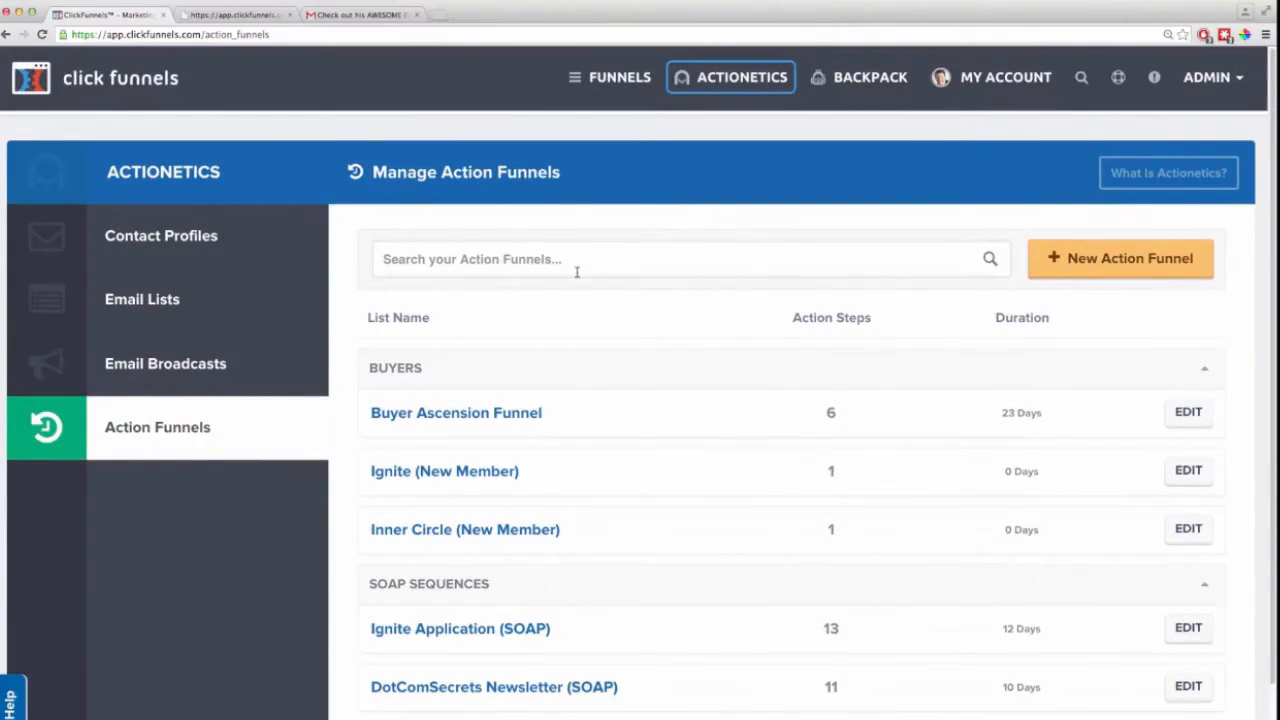
pyautogui.click(1108, 262)
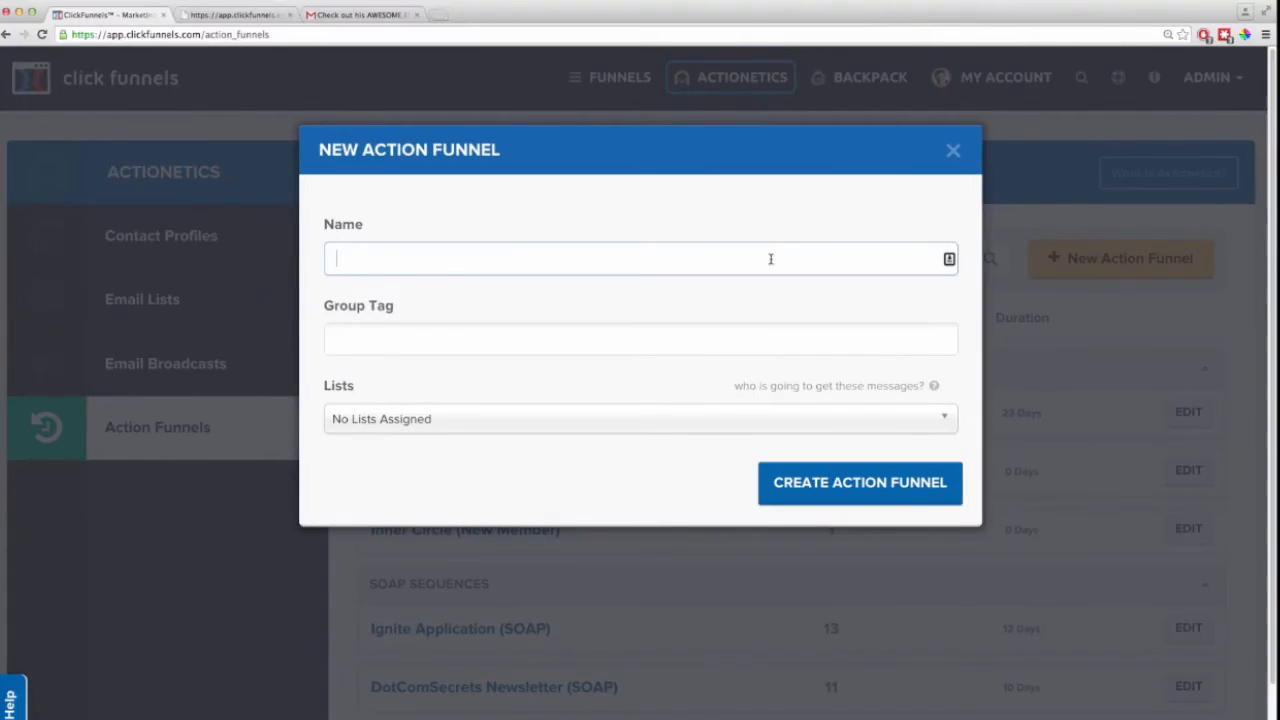
pyautogui.write('Webinar Demo')
pyautogui.press('Tab')
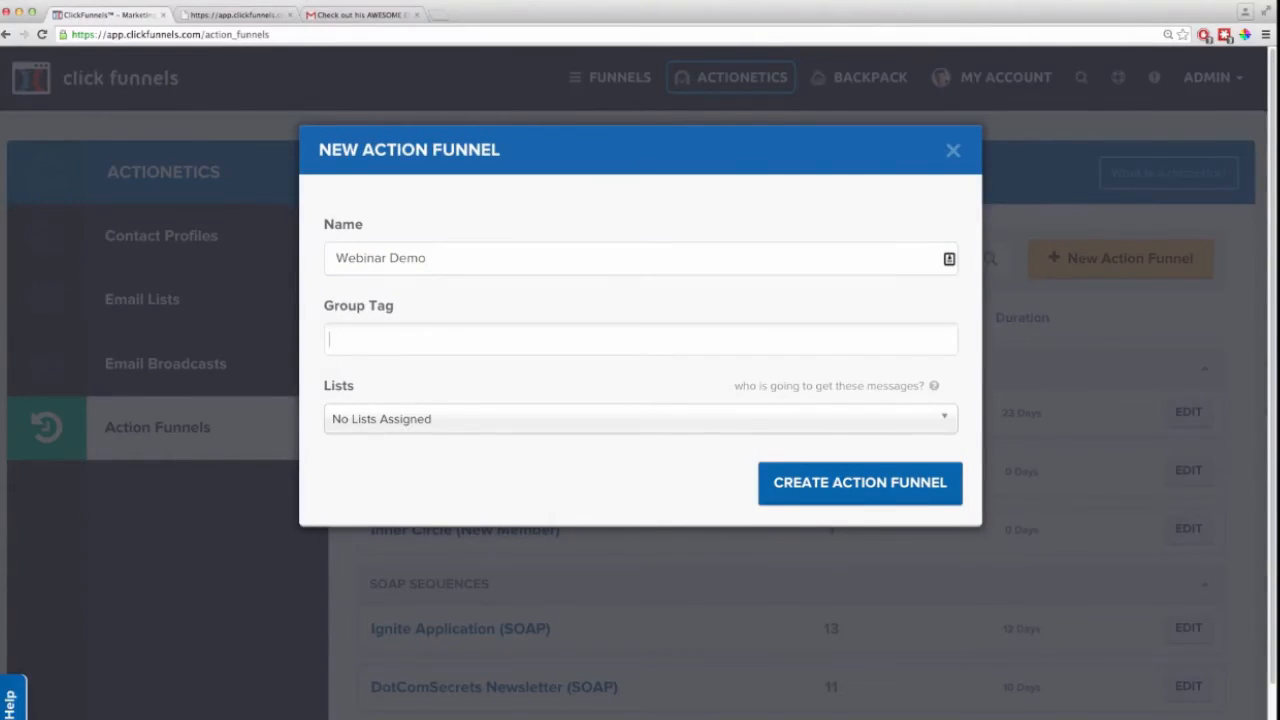
pyautogui.write('Demo')
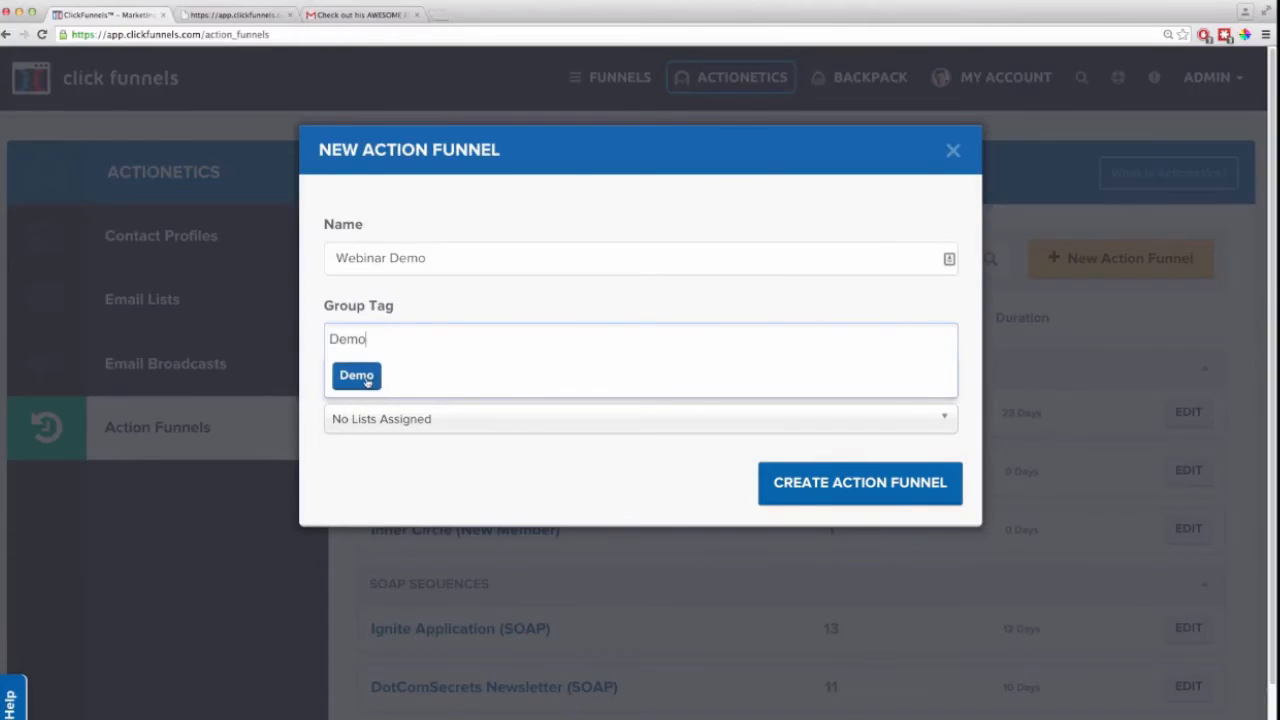
pyautogui.click(367, 379)
# Assign the All Webinar Registrants list to the new action funnel and create it
pyautogui.click(389, 420)
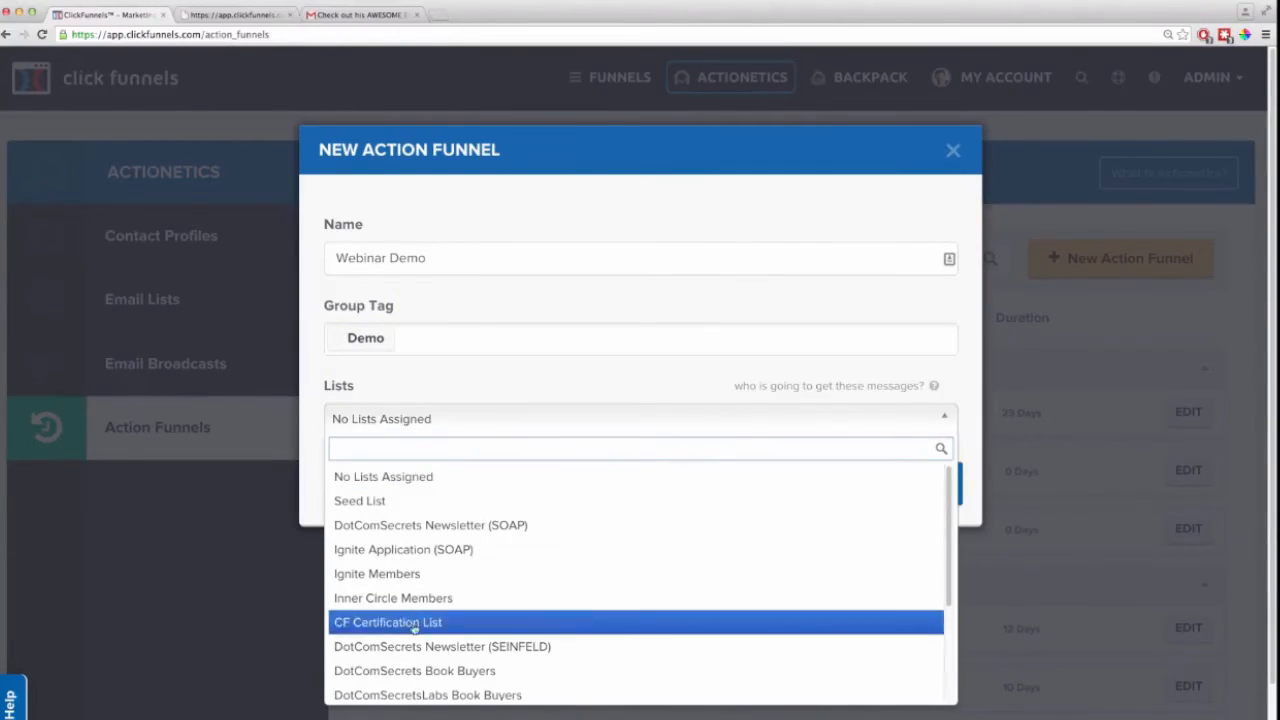
pyautogui.scroll(-3, 415, 646)
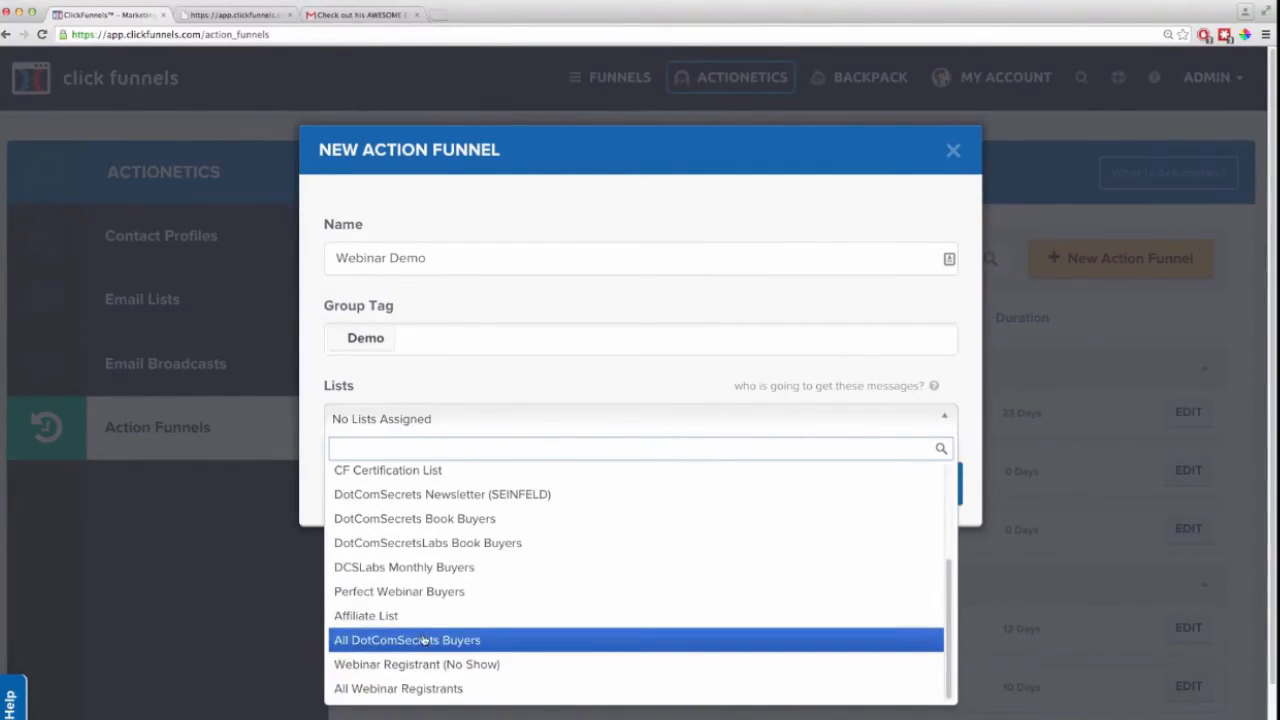
pyautogui.click(420, 690)
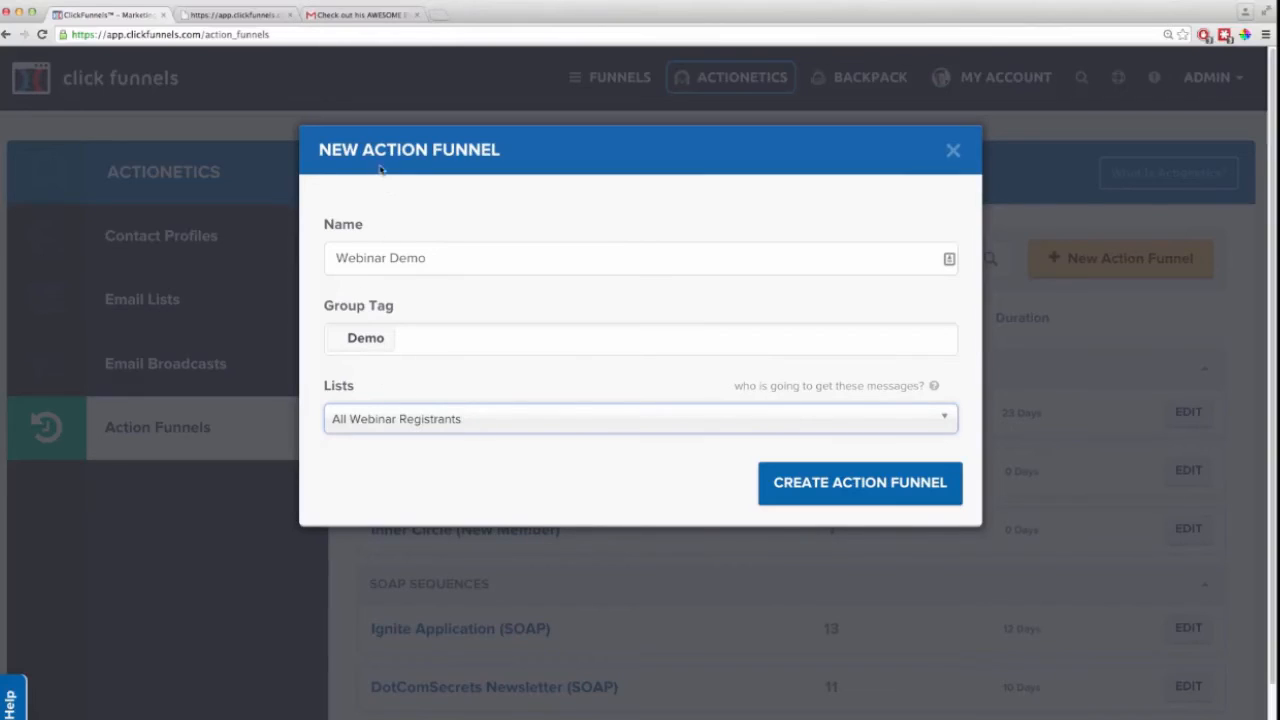
pyautogui.click(543, 421)
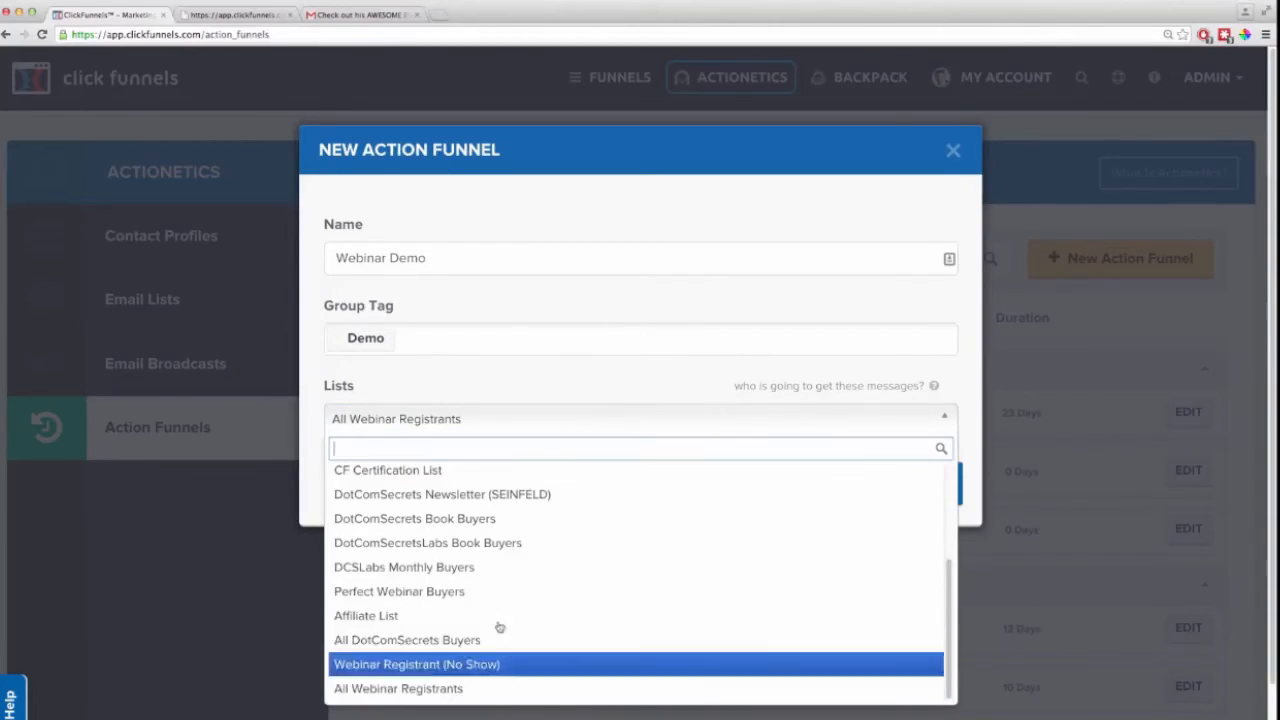
pyautogui.click(500, 688)
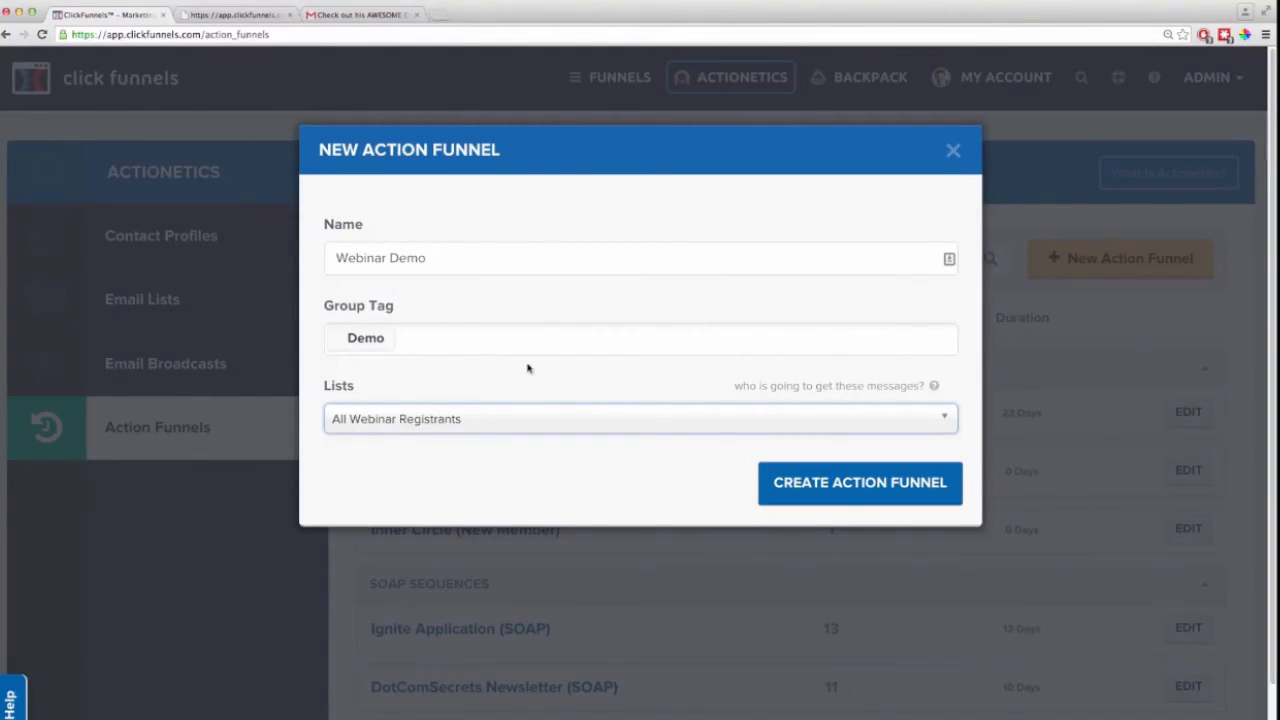
pyautogui.click(810, 483)
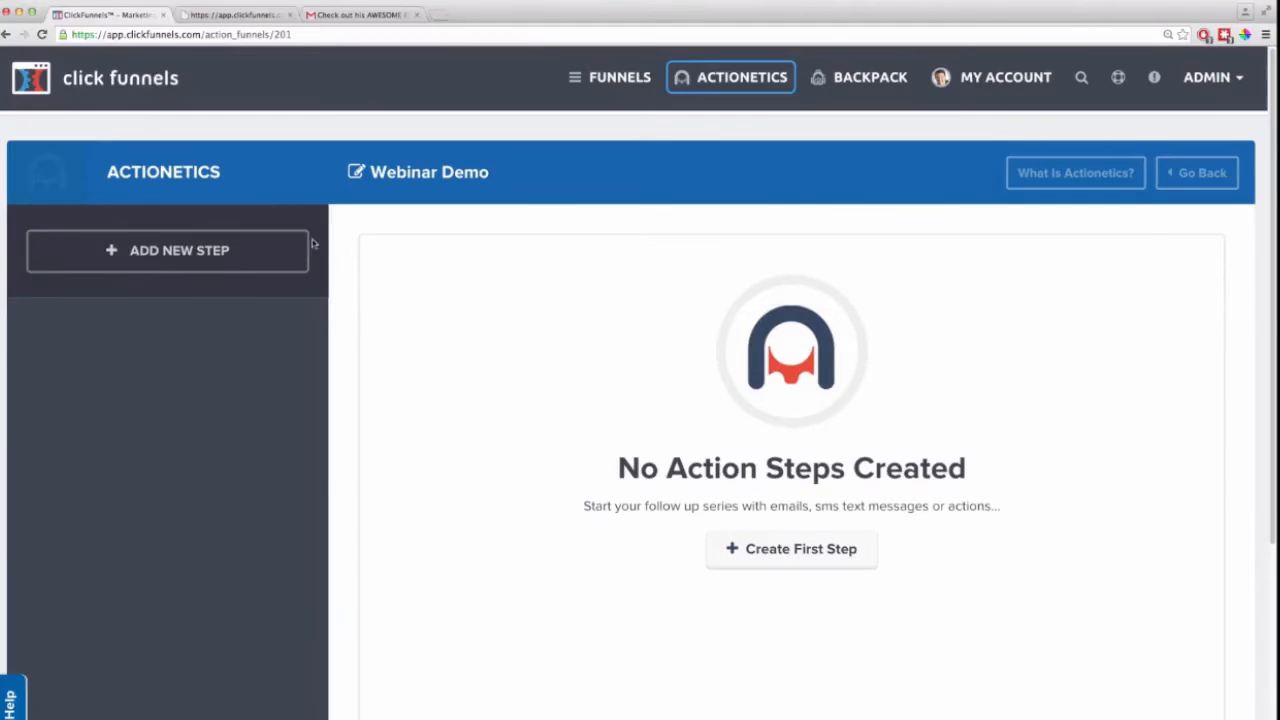
# Add a funnel step named "take off of other lists" with the Do Action trigger
pyautogui.click(185, 255)
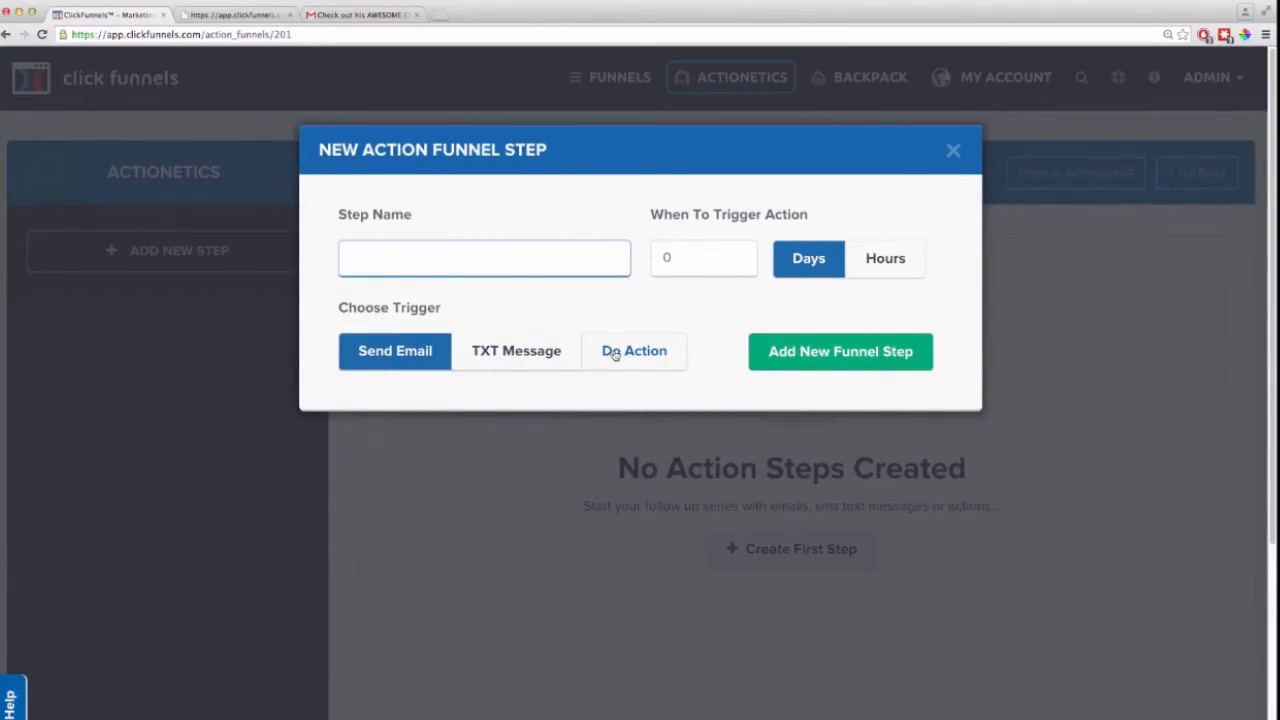
pyautogui.click(616, 353)
pyautogui.click(533, 267)
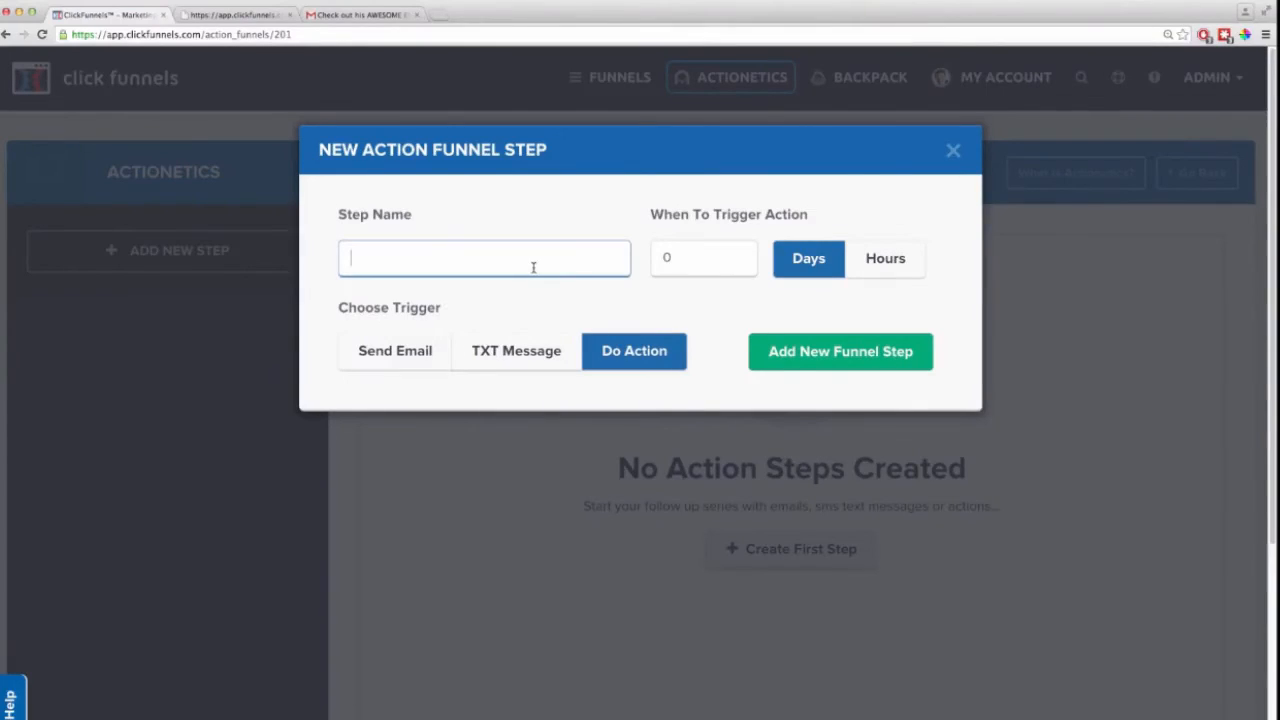
pyautogui.write('take off of other lists')
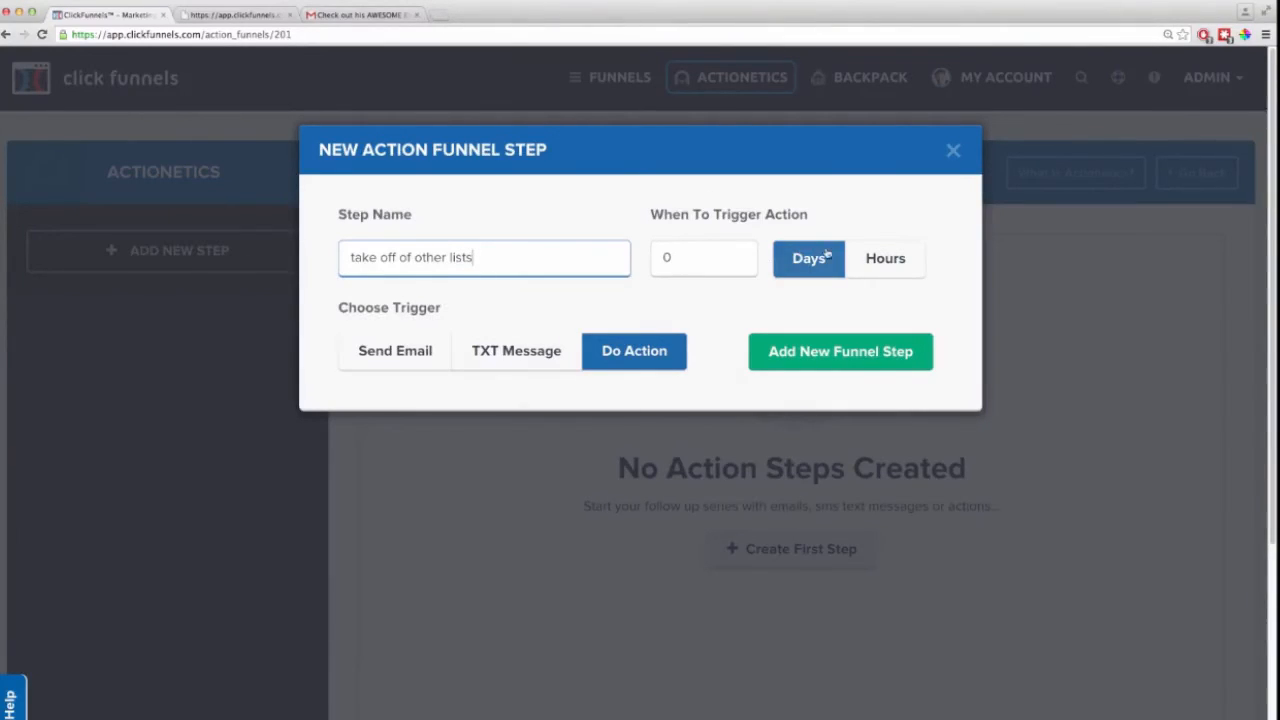
pyautogui.click(808, 352)
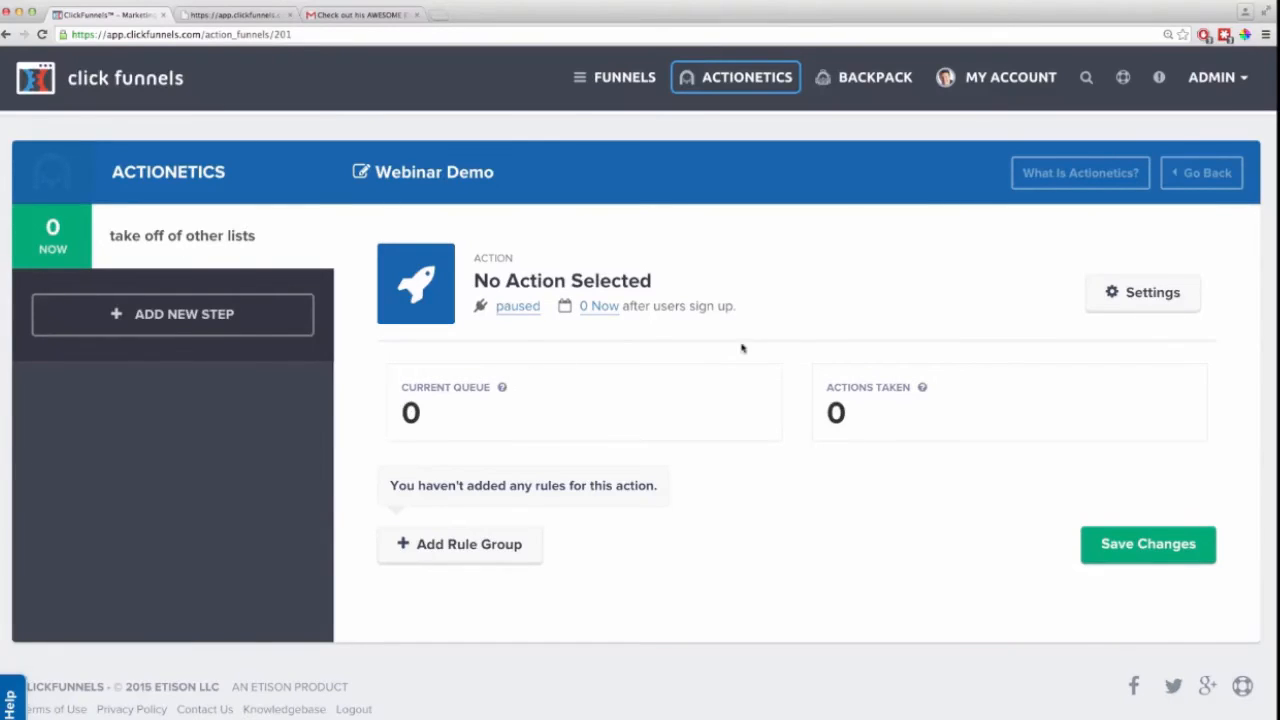
# Configure the "take off of other lists" step to remove contacts from the DotComSecrets Newsletter (SEINFELD) list
pyautogui.click(1143, 294)
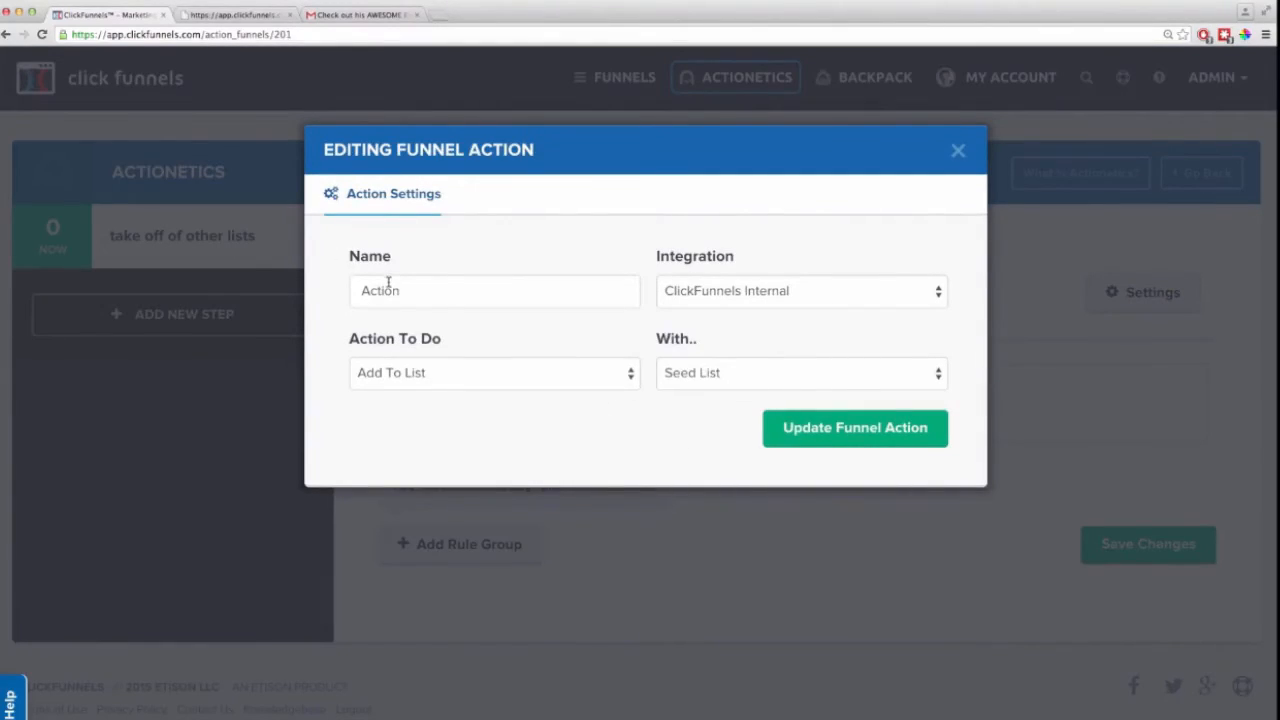
pyautogui.click(583, 373)
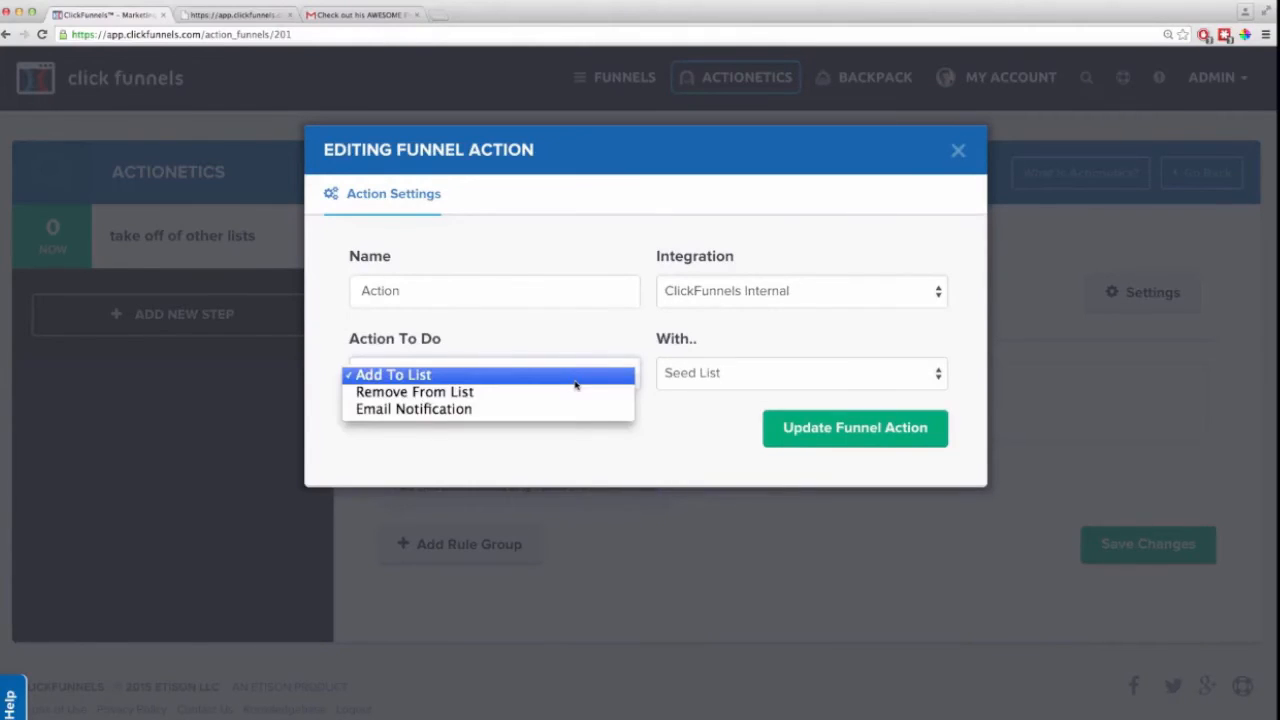
pyautogui.click(568, 391)
pyautogui.click(697, 372)
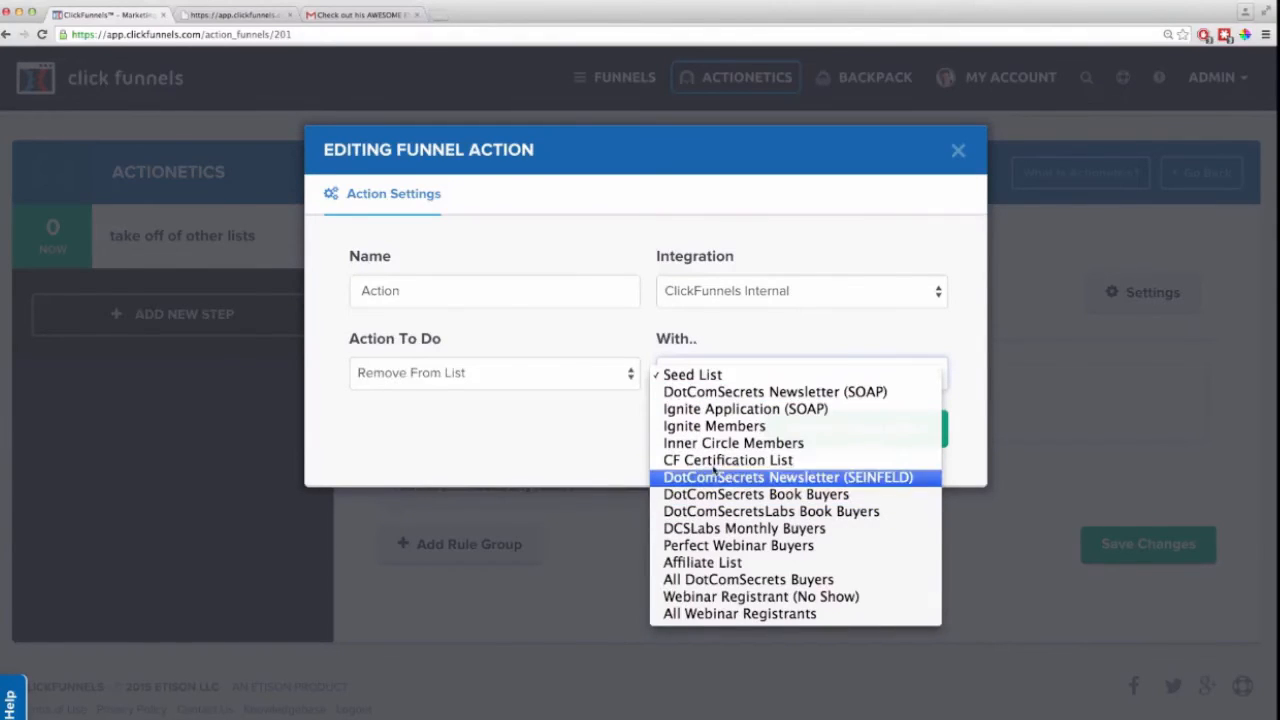
pyautogui.click(708, 479)
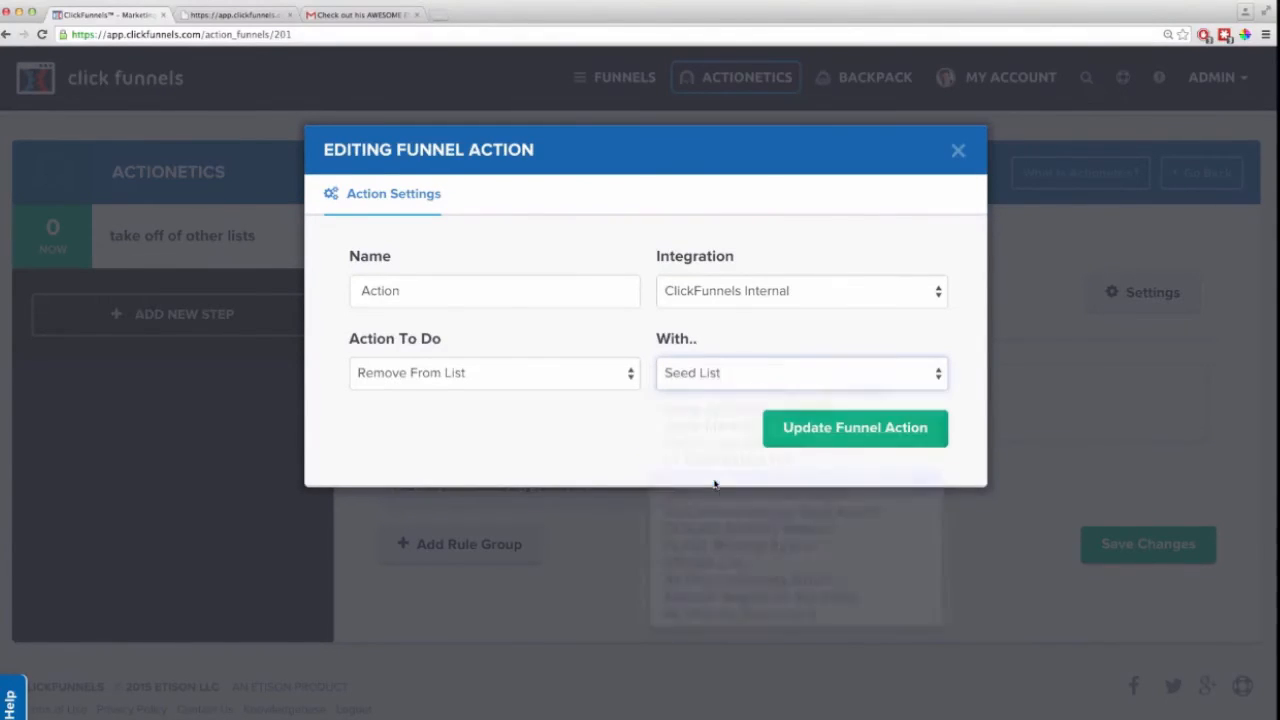
pyautogui.click(853, 432)
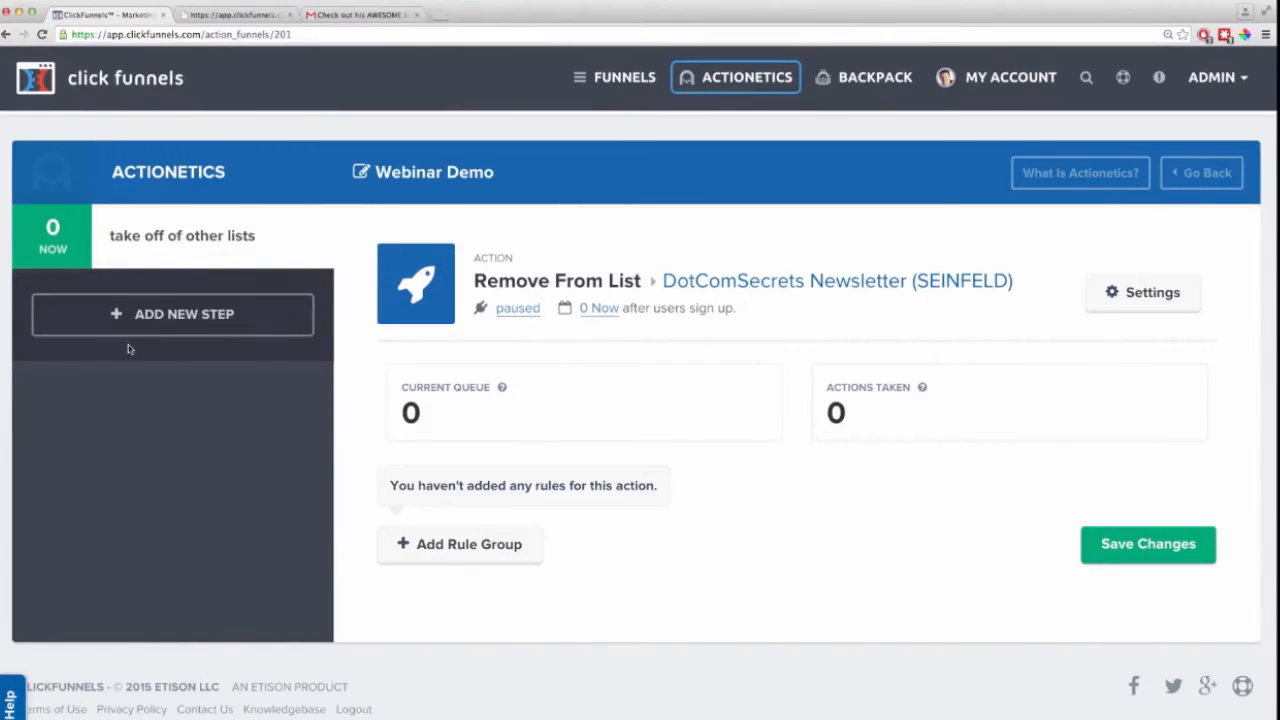
# Add a funnel step named "add back to newsletter" that triggers after 10 days with Do Action
pyautogui.click(187, 317)
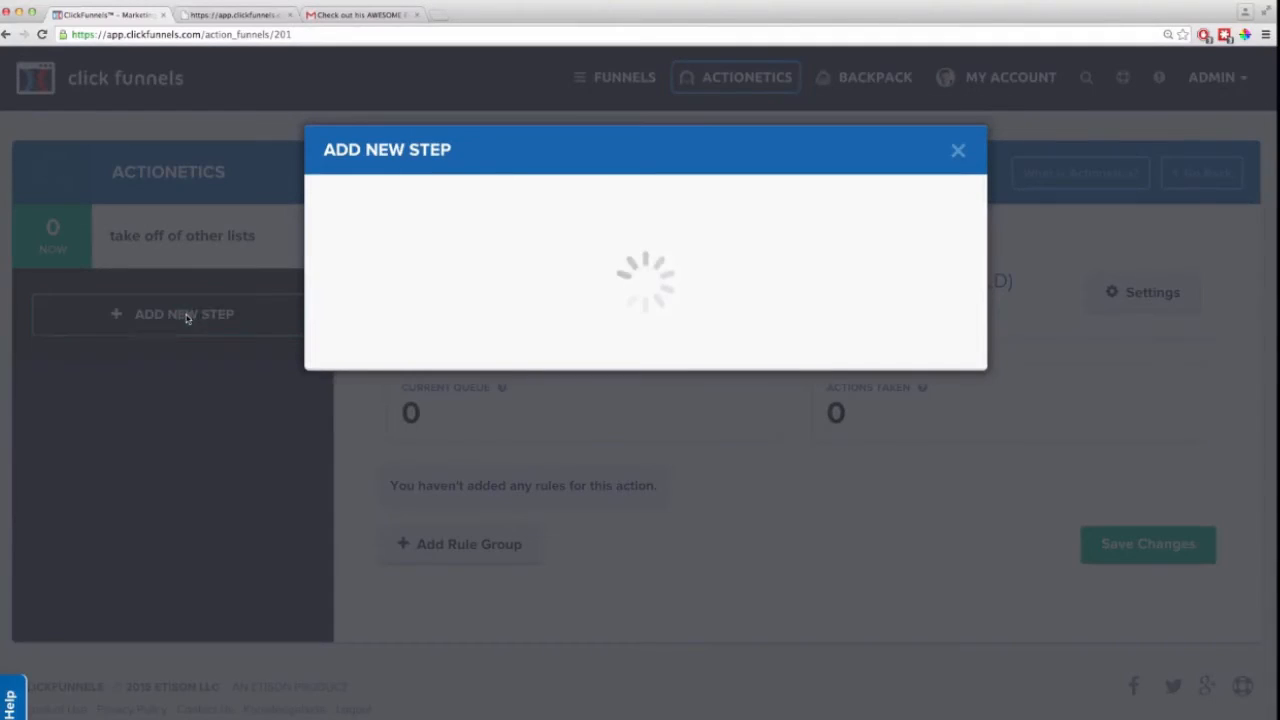
pyautogui.click(451, 267)
pyautogui.write('ad')
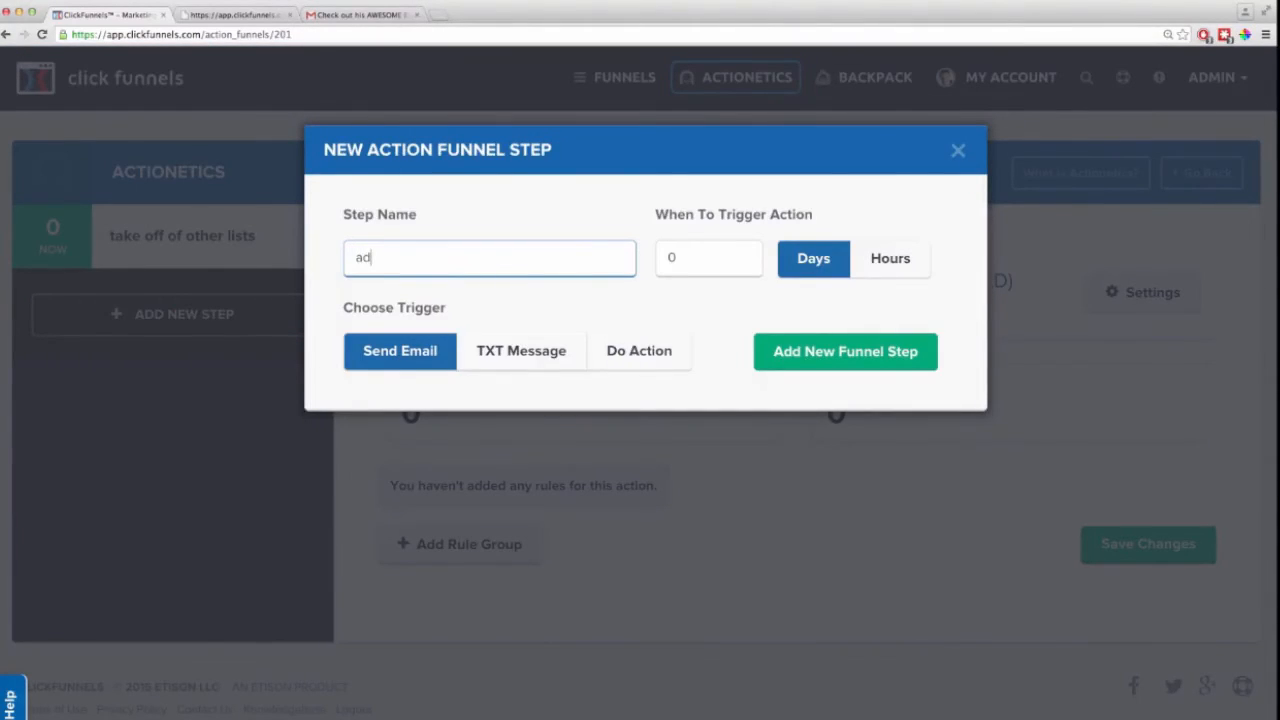
pyautogui.write('d back to newsletter')
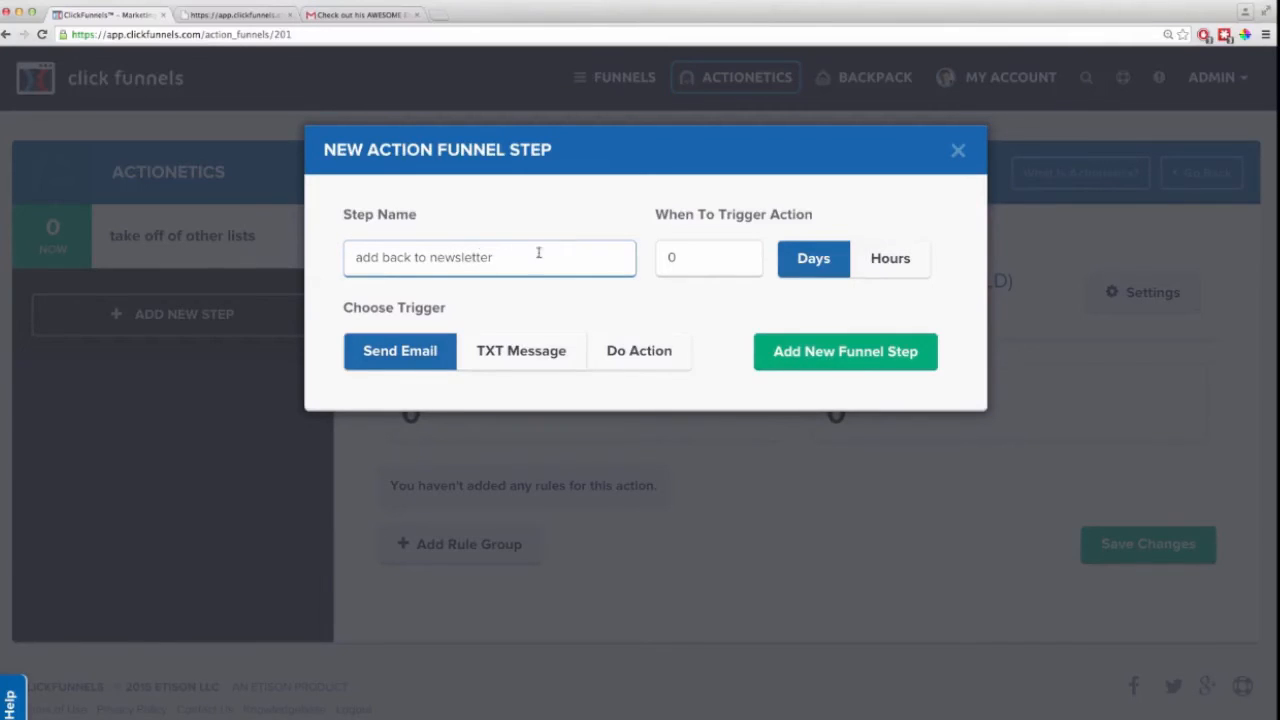
pyautogui.click(670, 258)
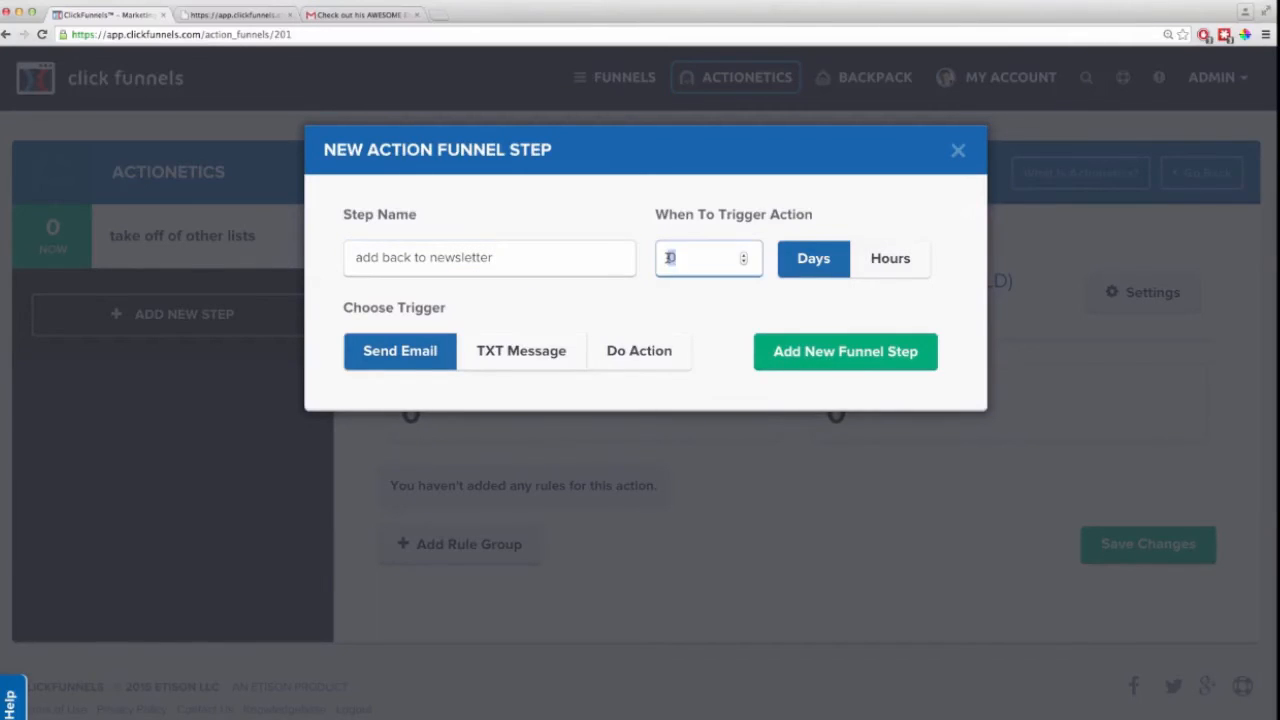
pyautogui.write('10')
pyautogui.click(627, 352)
pyautogui.click(836, 354)
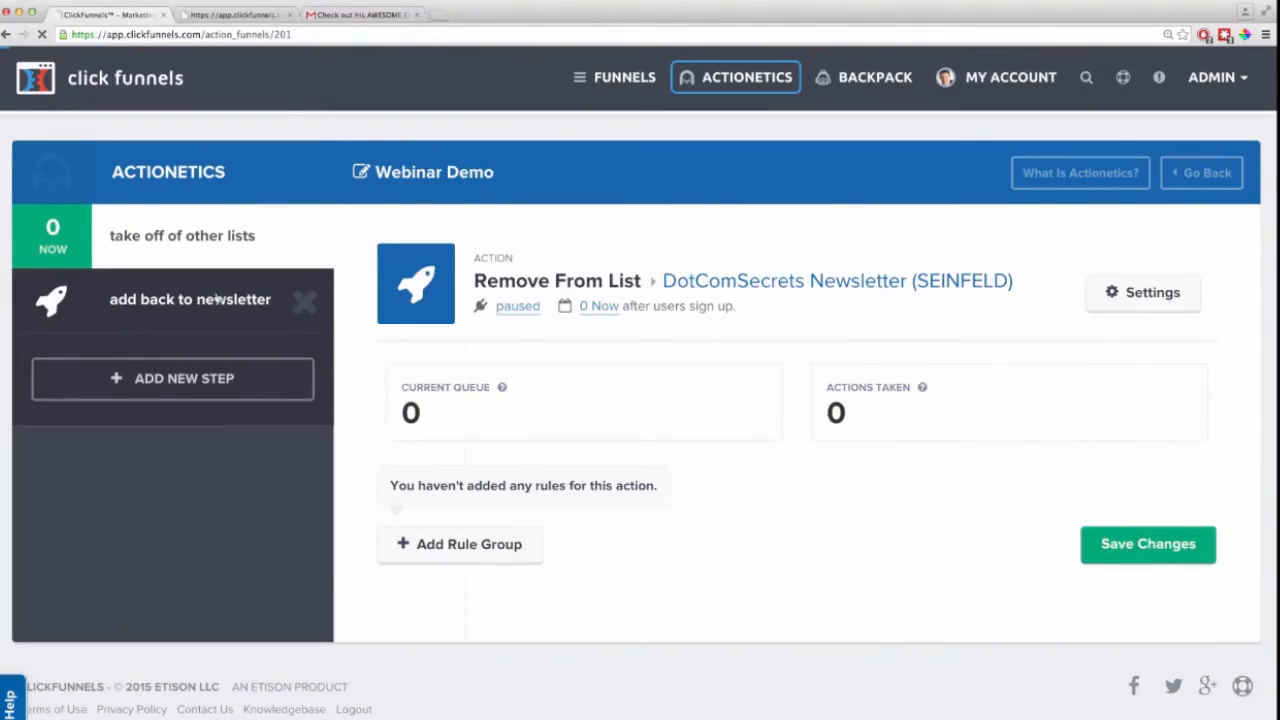
# Configure the "add back to newsletter" step to add contacts to the DotComSecrets Newsletter (SEINFELD) list
pyautogui.click(197, 305)
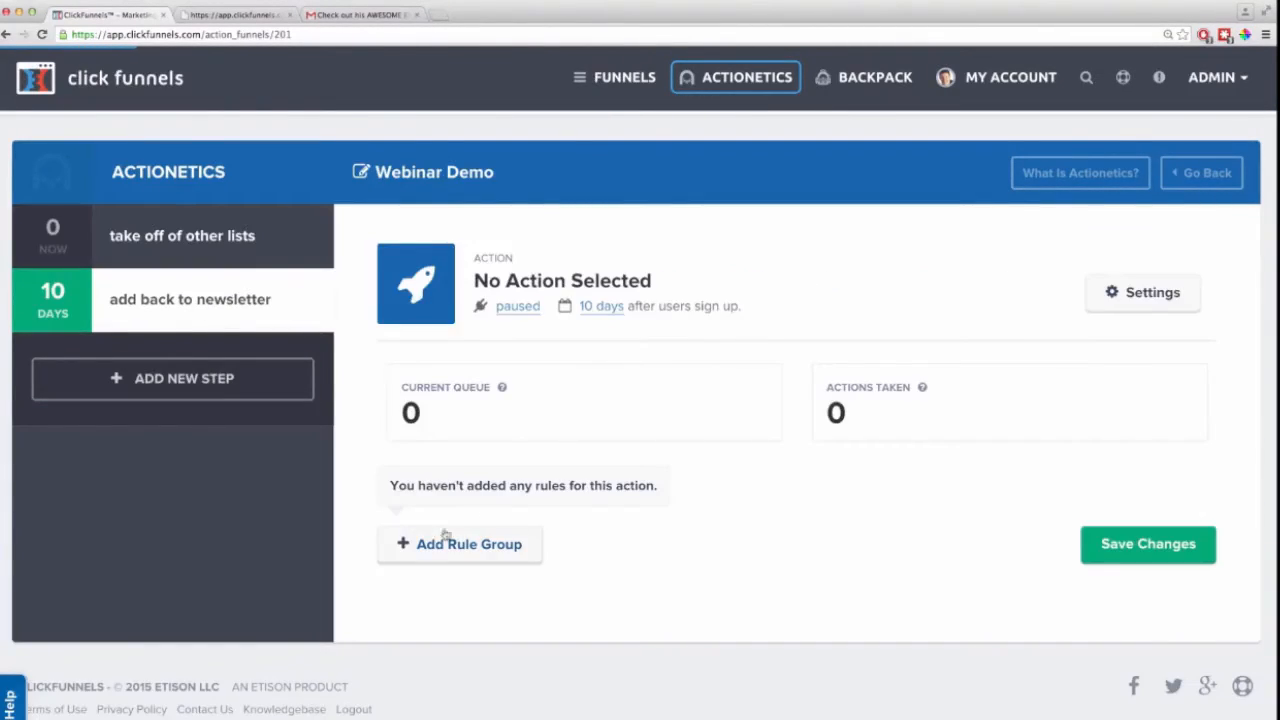
pyautogui.click(1130, 293)
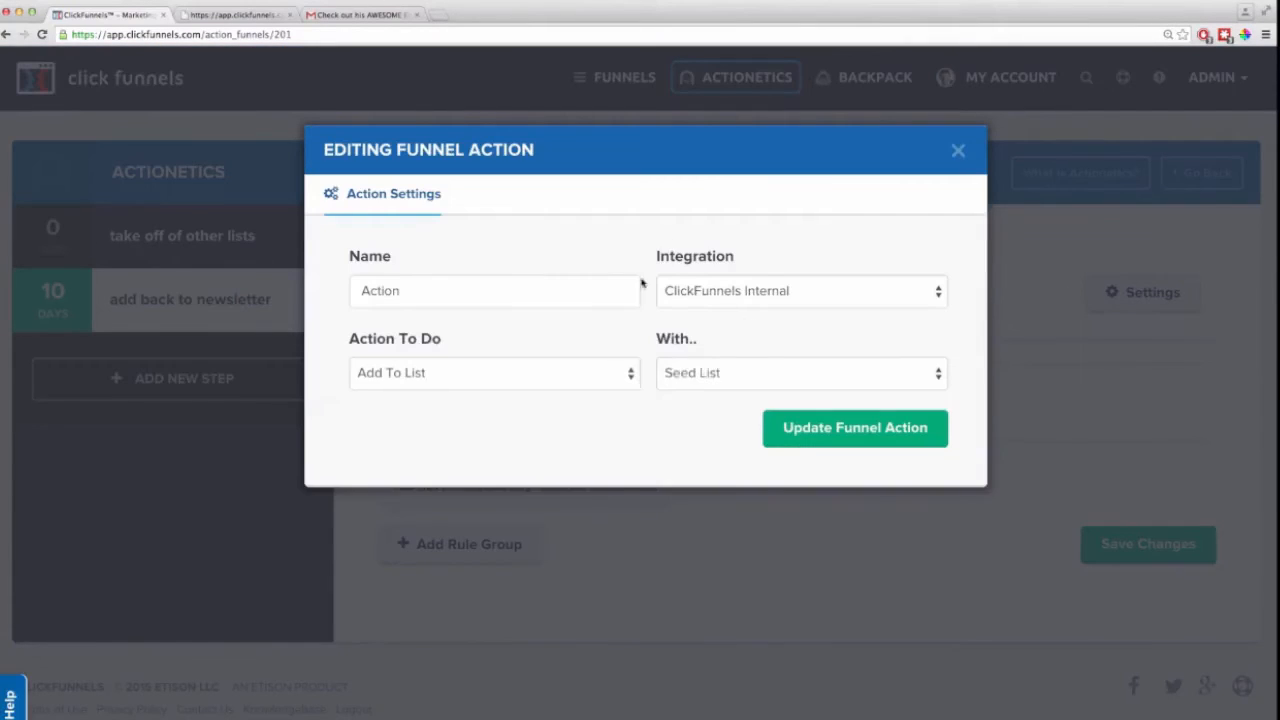
pyautogui.click(575, 373)
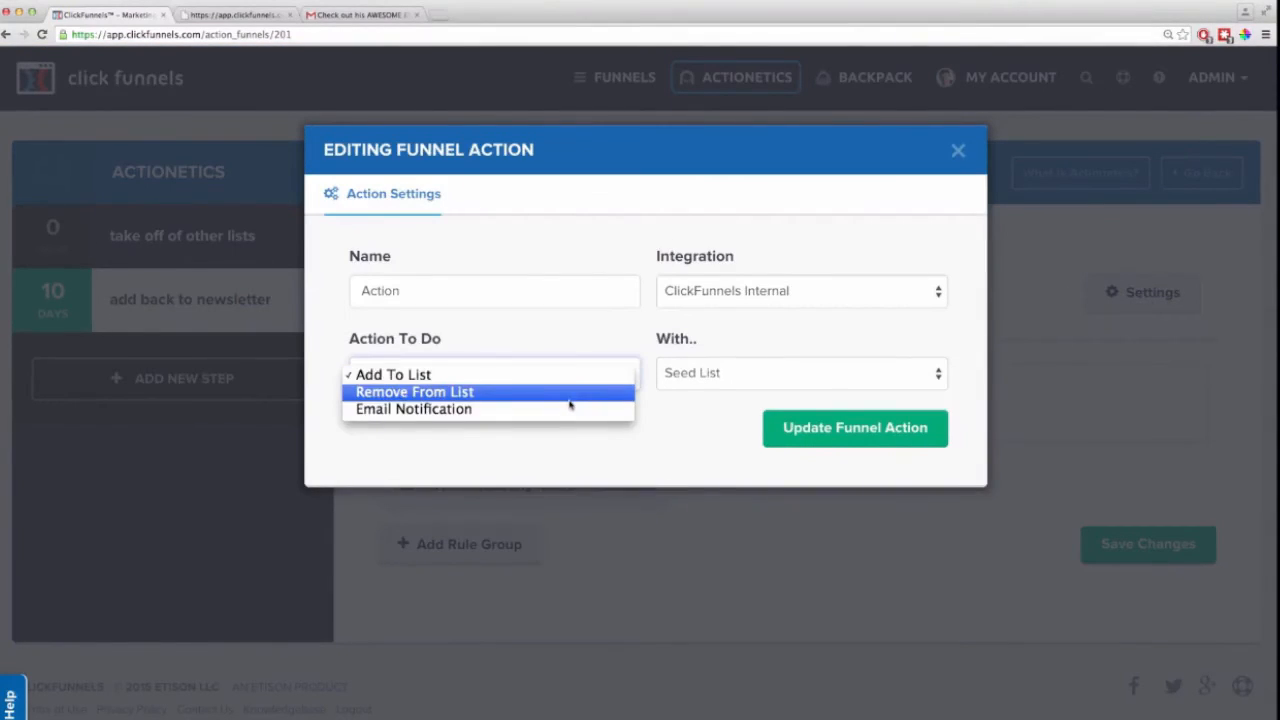
pyautogui.click(690, 385)
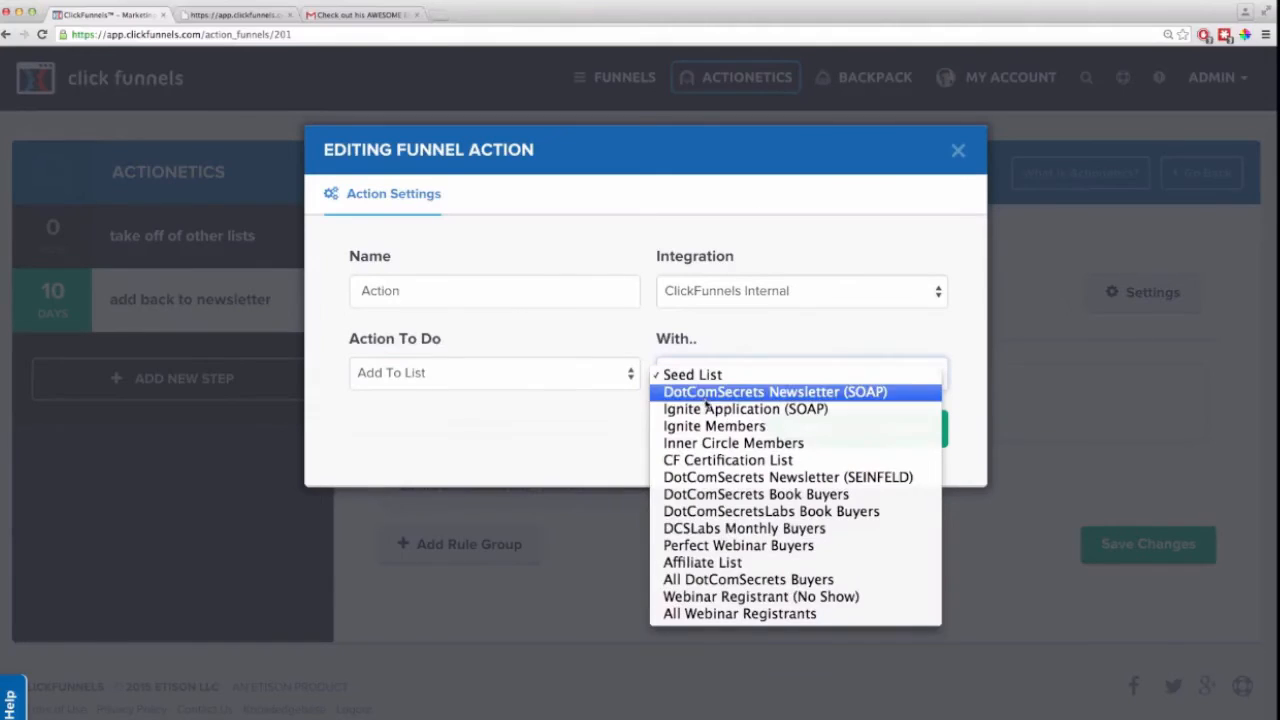
pyautogui.click(727, 477)
pyautogui.click(829, 432)
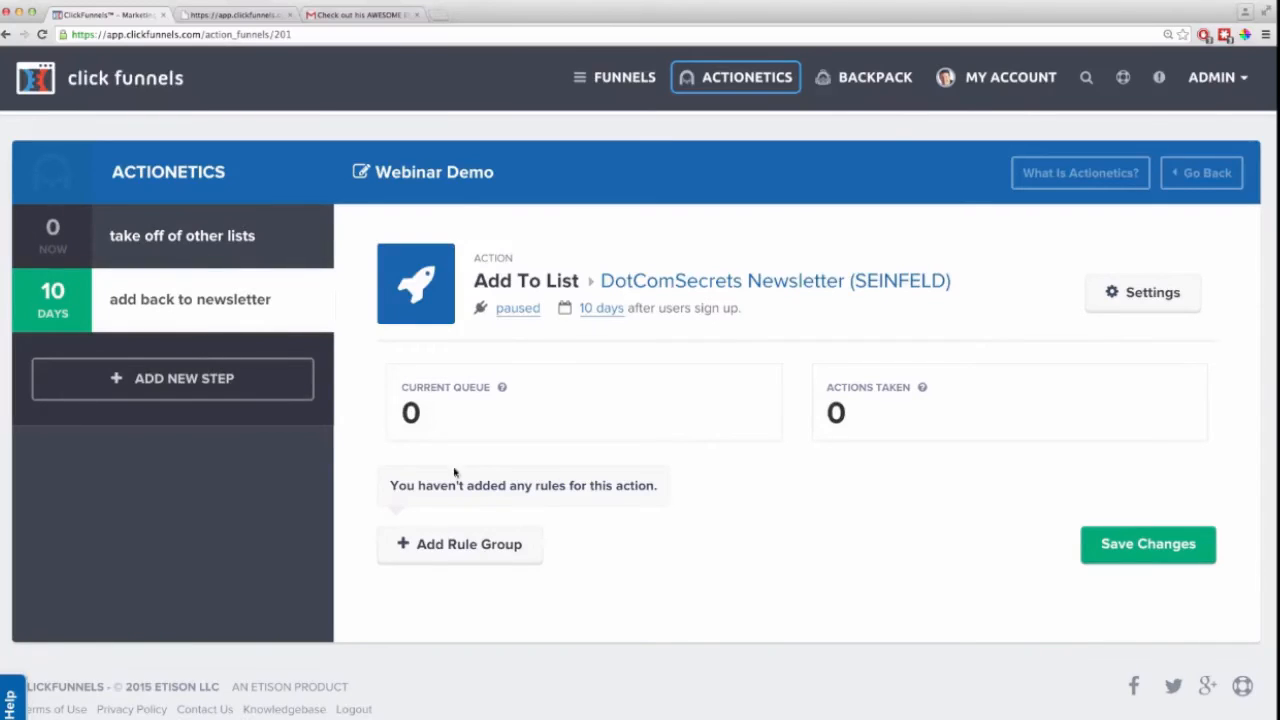
# Add a rule group to the "add back to newsletter" step with the product rule Bought Product equal to Blackbox Funnel Free DVD!
pyautogui.click(474, 548)
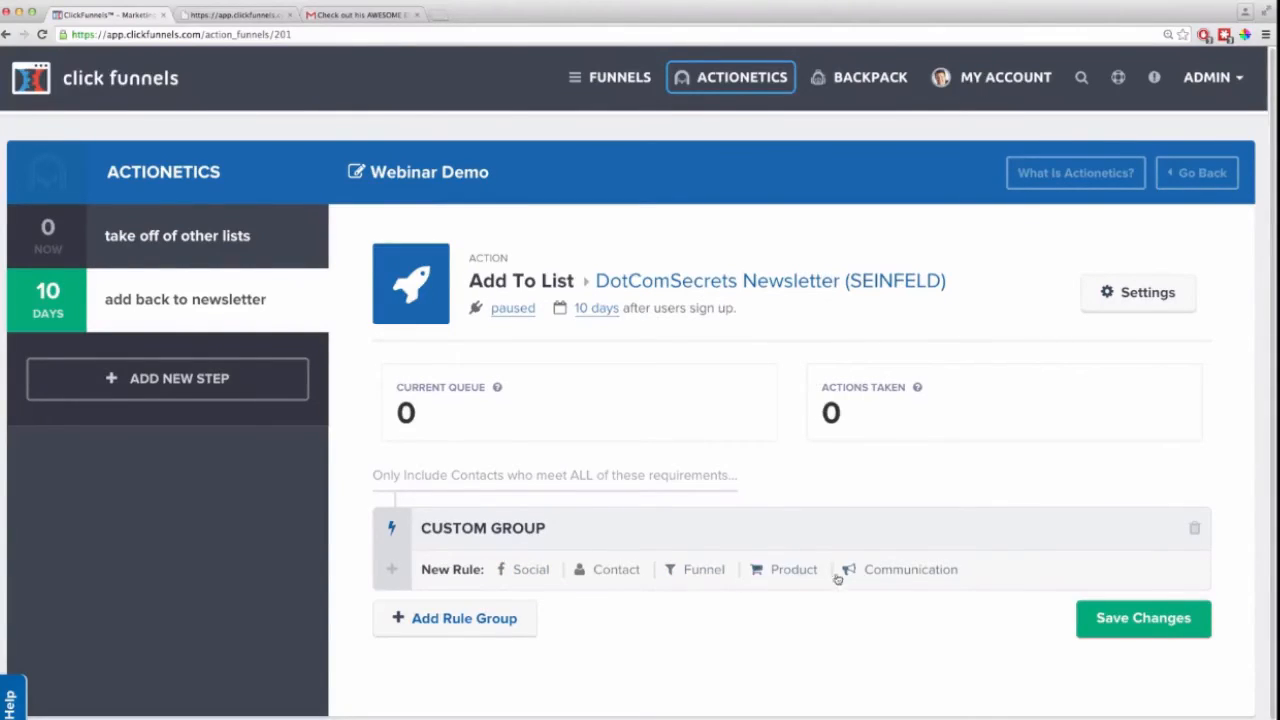
pyautogui.click(788, 574)
pyautogui.scroll(-1, 628, 615)
pyautogui.scroll(-2, 628, 615)
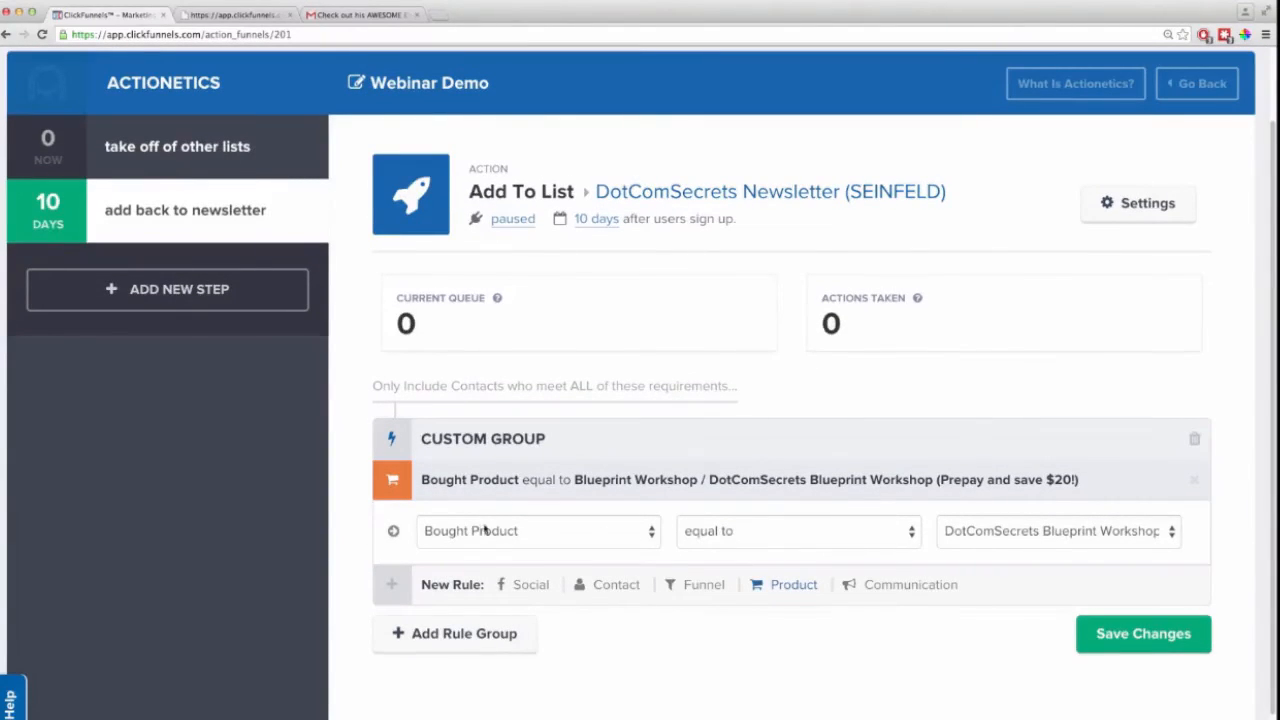
pyautogui.click(718, 533)
pyautogui.click(976, 535)
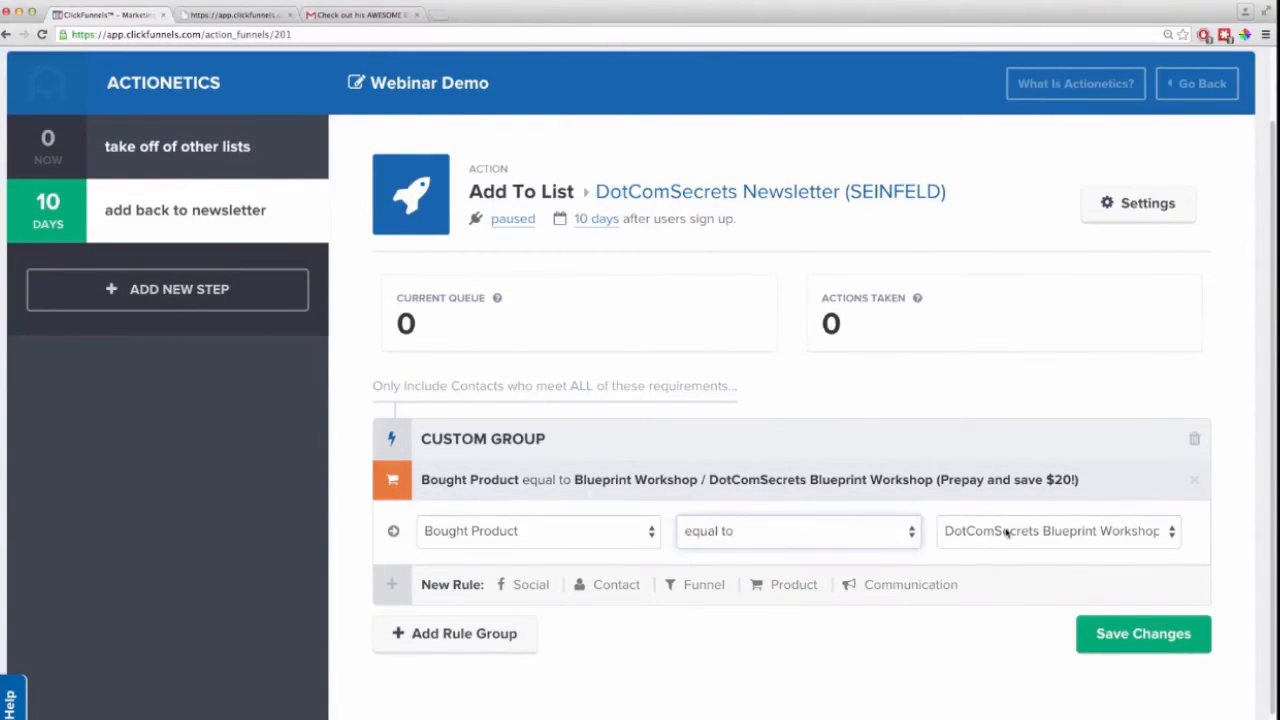
pyautogui.click(1000, 531)
pyautogui.click(836, 618)
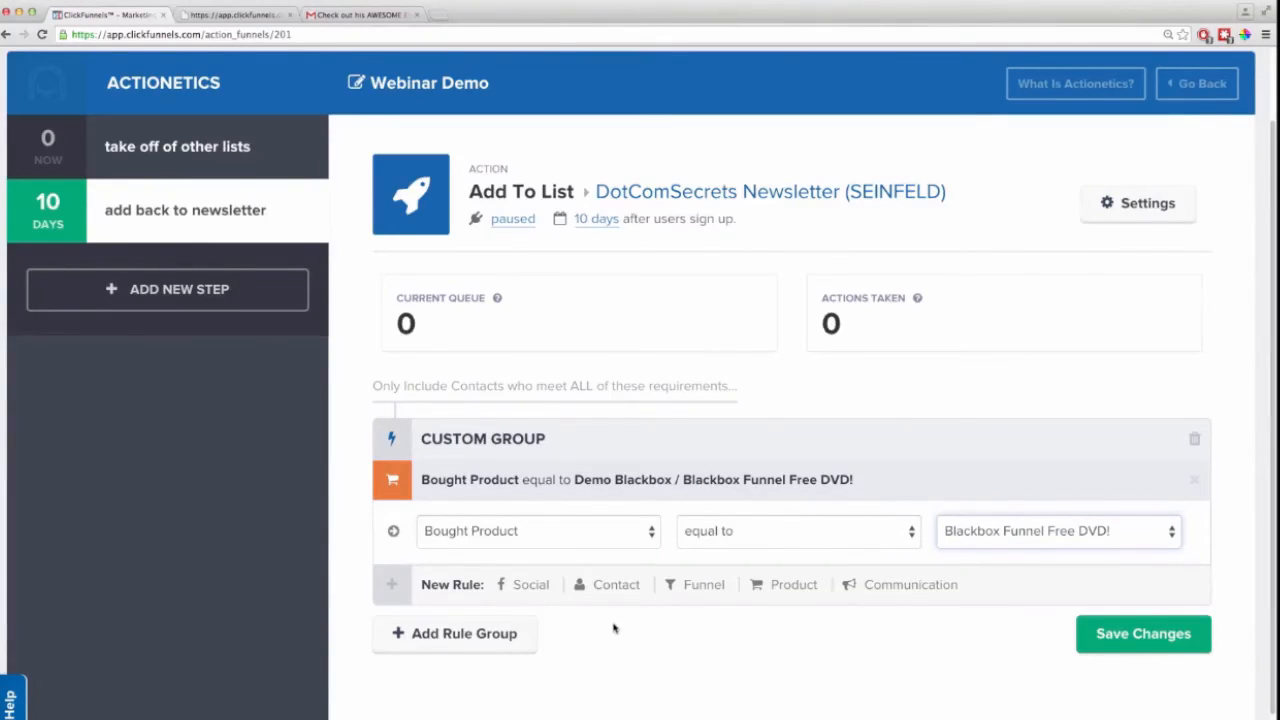
pyautogui.scroll(2, 616, 630)
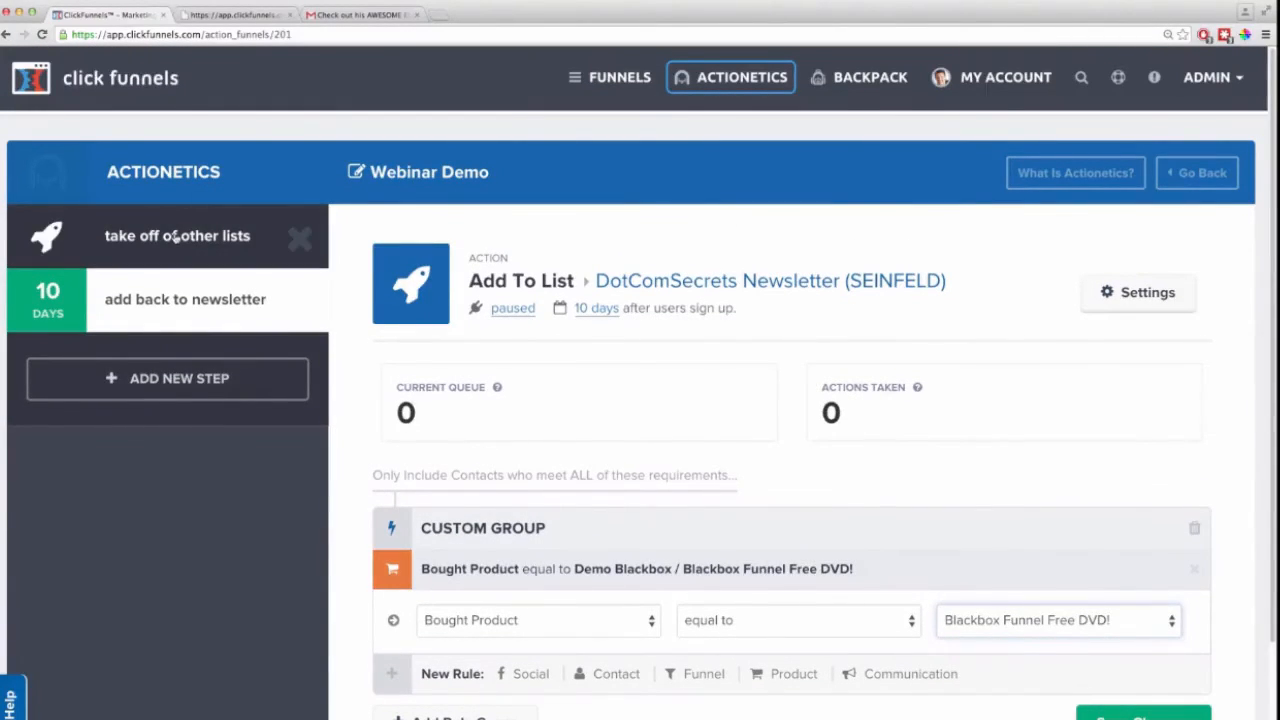
# Switch the "take off of other lists" step's sending status to live and update its action settings
pyautogui.click(175, 236)
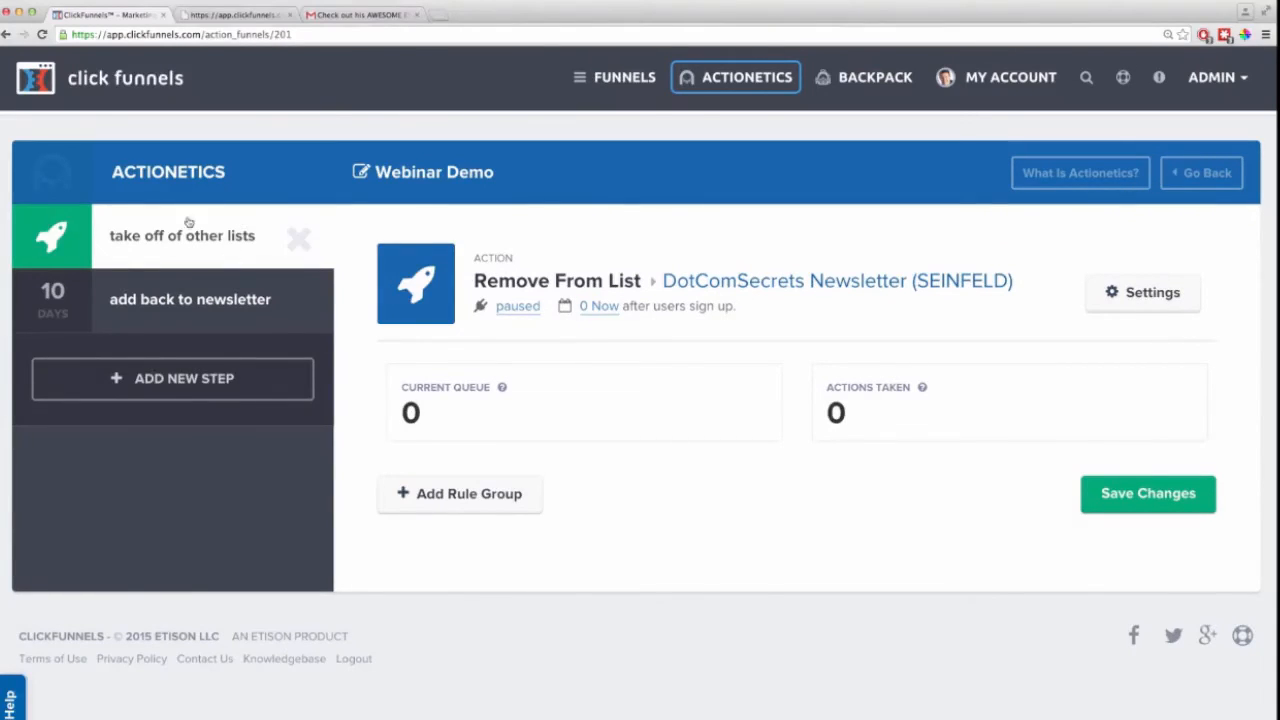
pyautogui.click(519, 311)
pyautogui.click(514, 349)
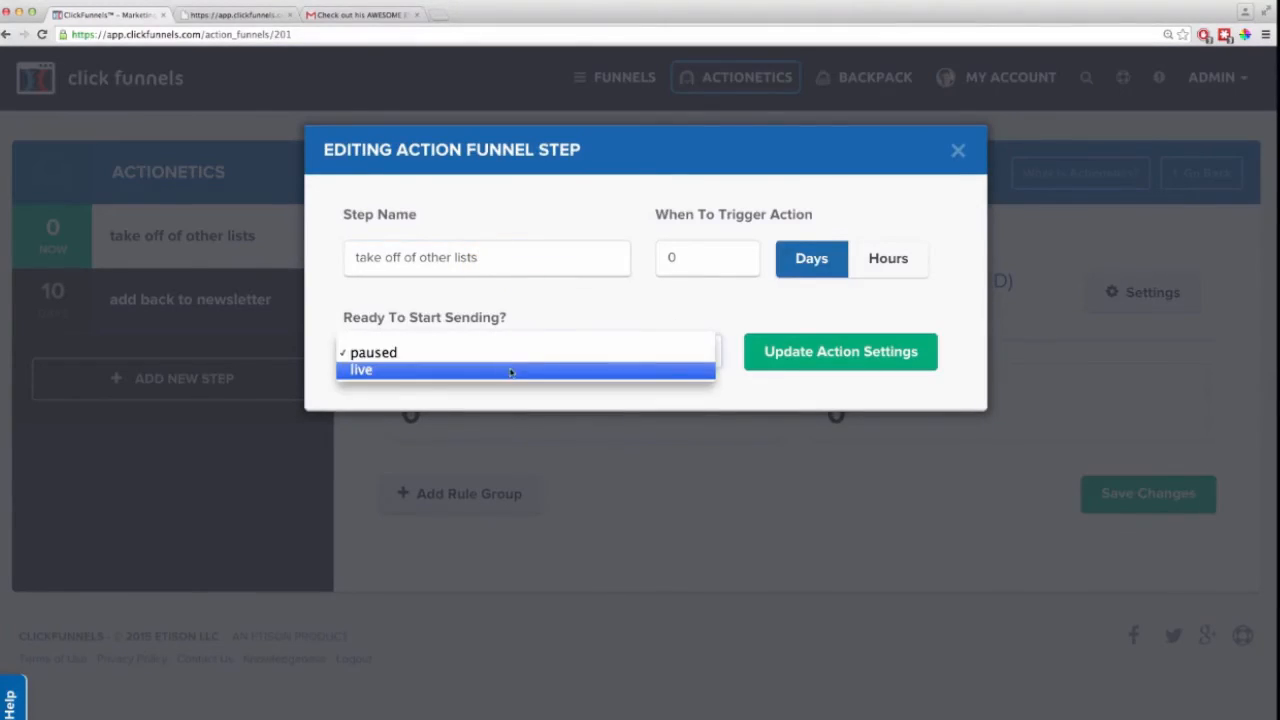
pyautogui.click(514, 367)
pyautogui.click(800, 355)
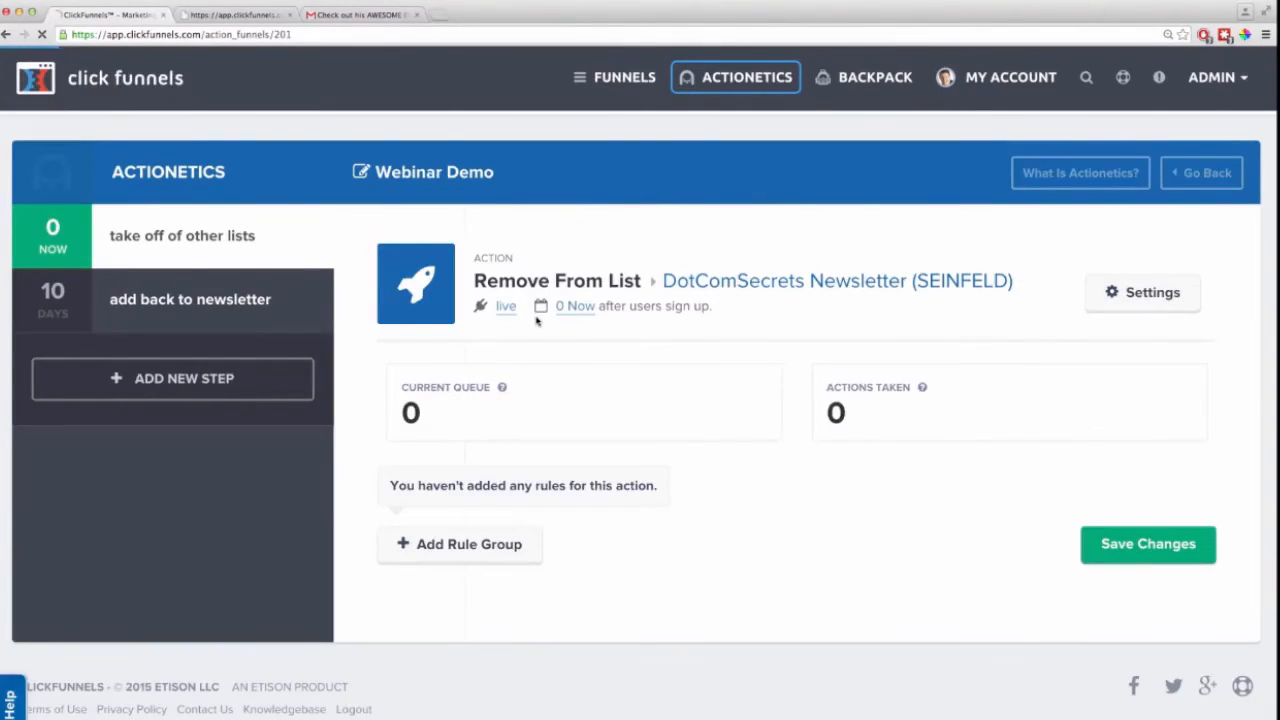
# Add a Send Email funnel step named "Get Awesome email #1" that triggers at 0 days
pyautogui.click(173, 386)
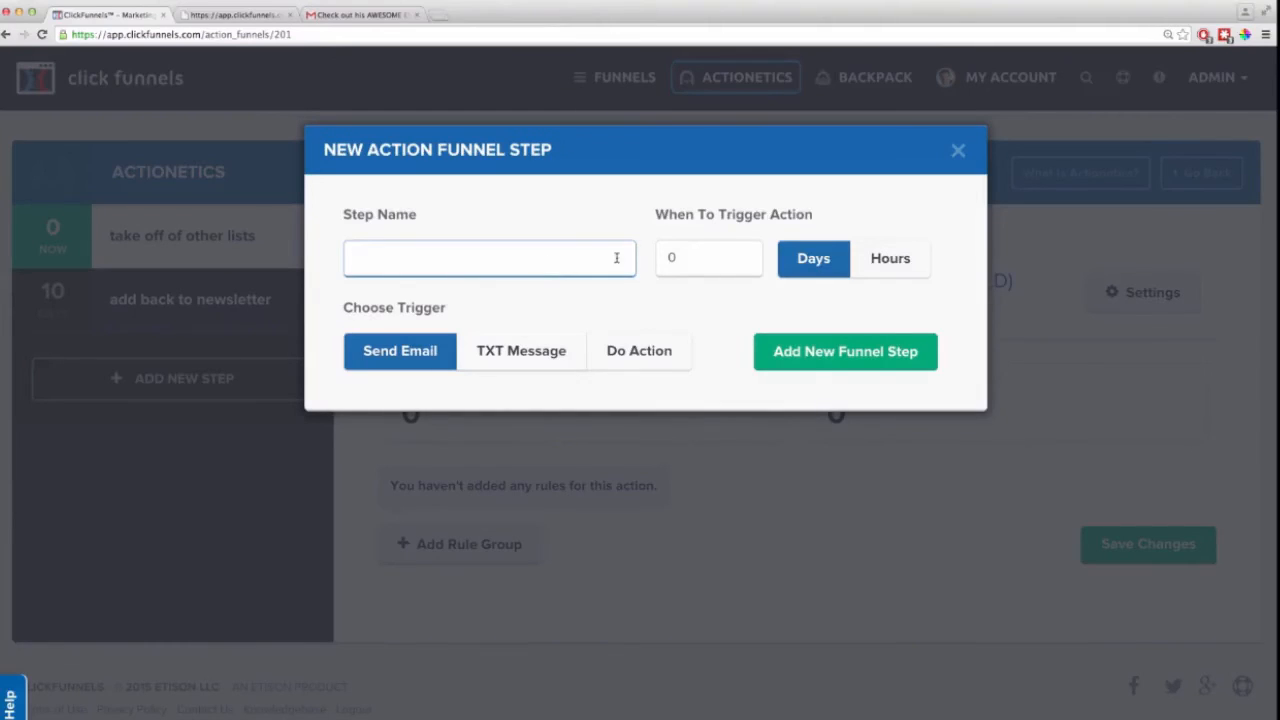
pyautogui.write('Get Awesome email #1')
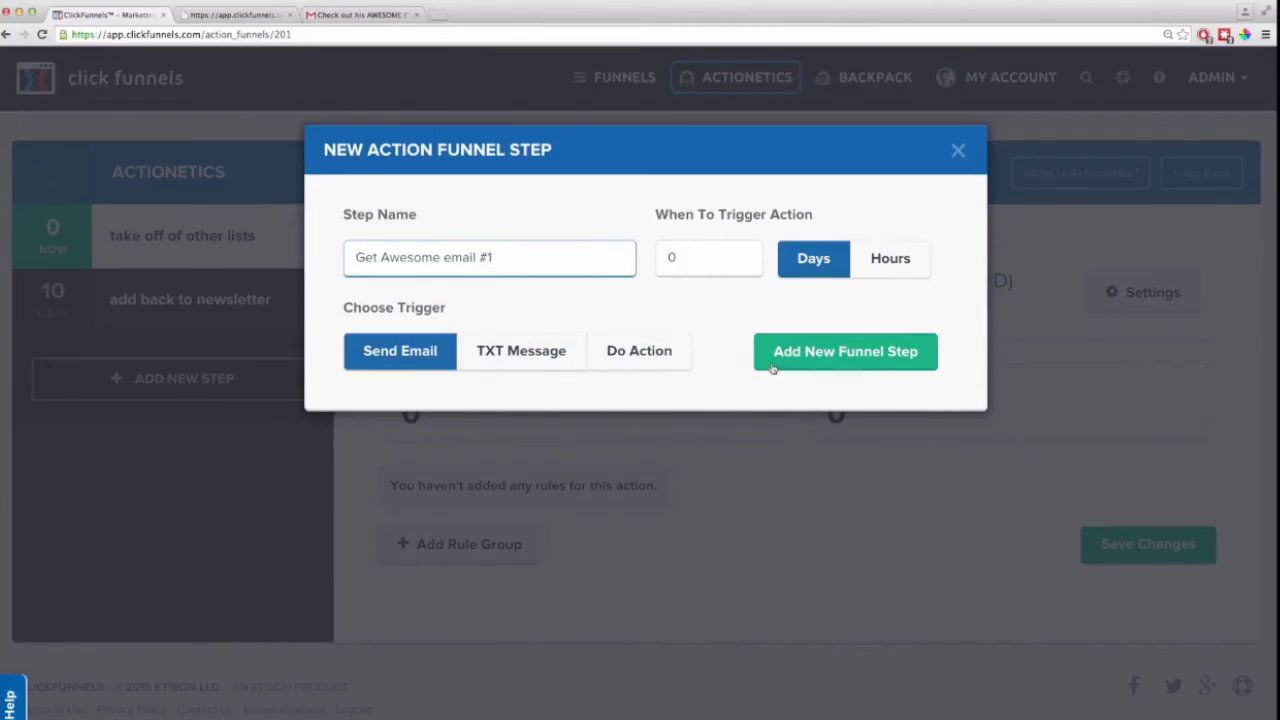
pyautogui.click(843, 355)
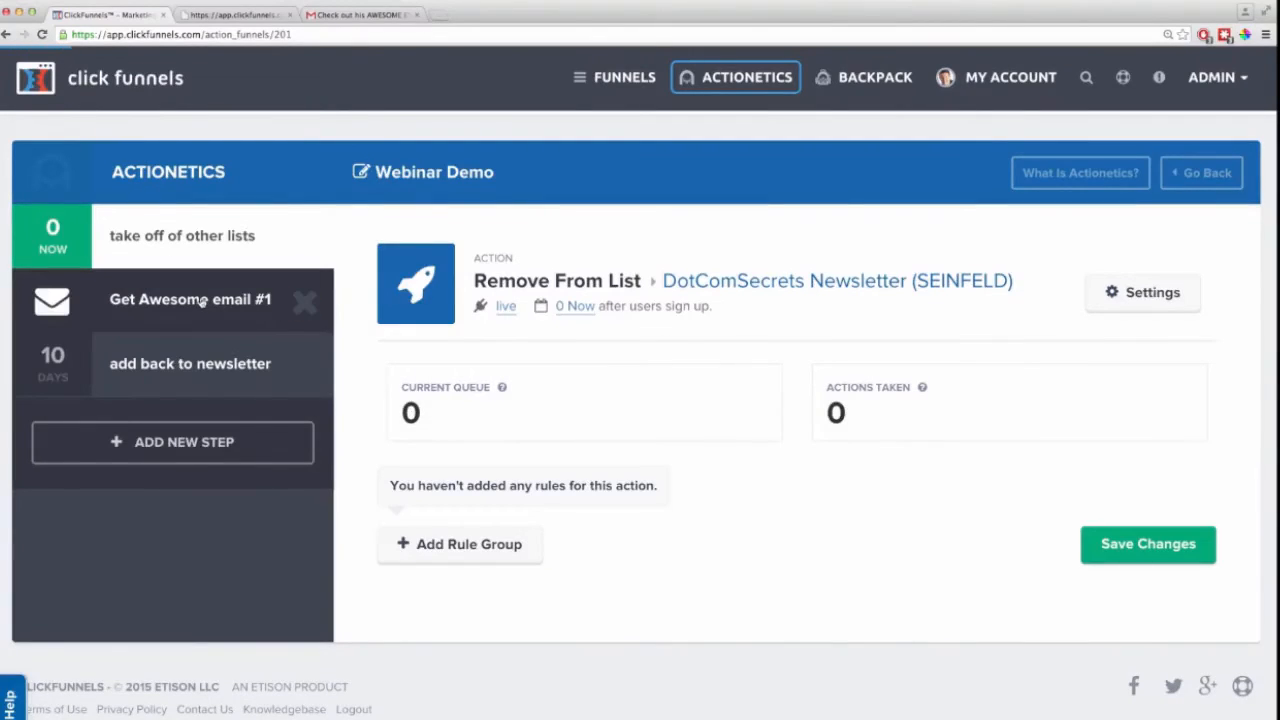
# Add a TXT Message funnel step named "Get Awesome text message" that triggers at 0 days
pyautogui.click(205, 448)
pyautogui.write('G')
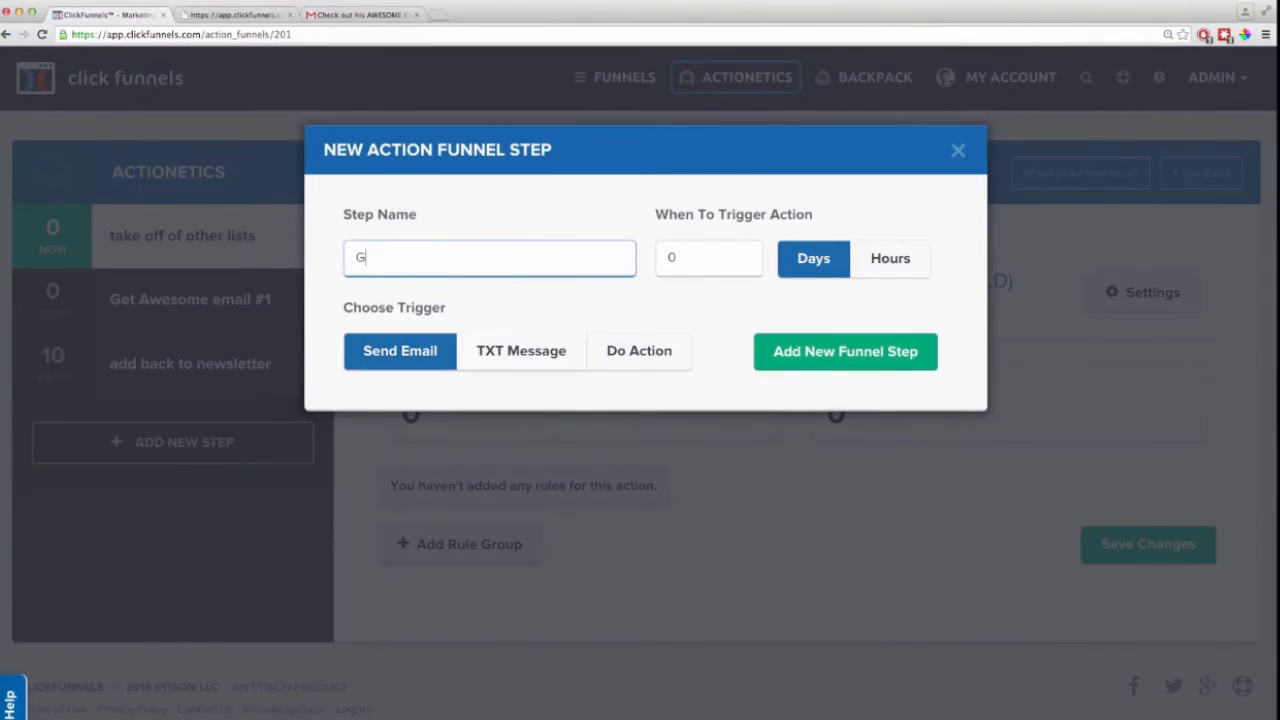
pyautogui.write('et Awesome text message')
pyautogui.click(496, 352)
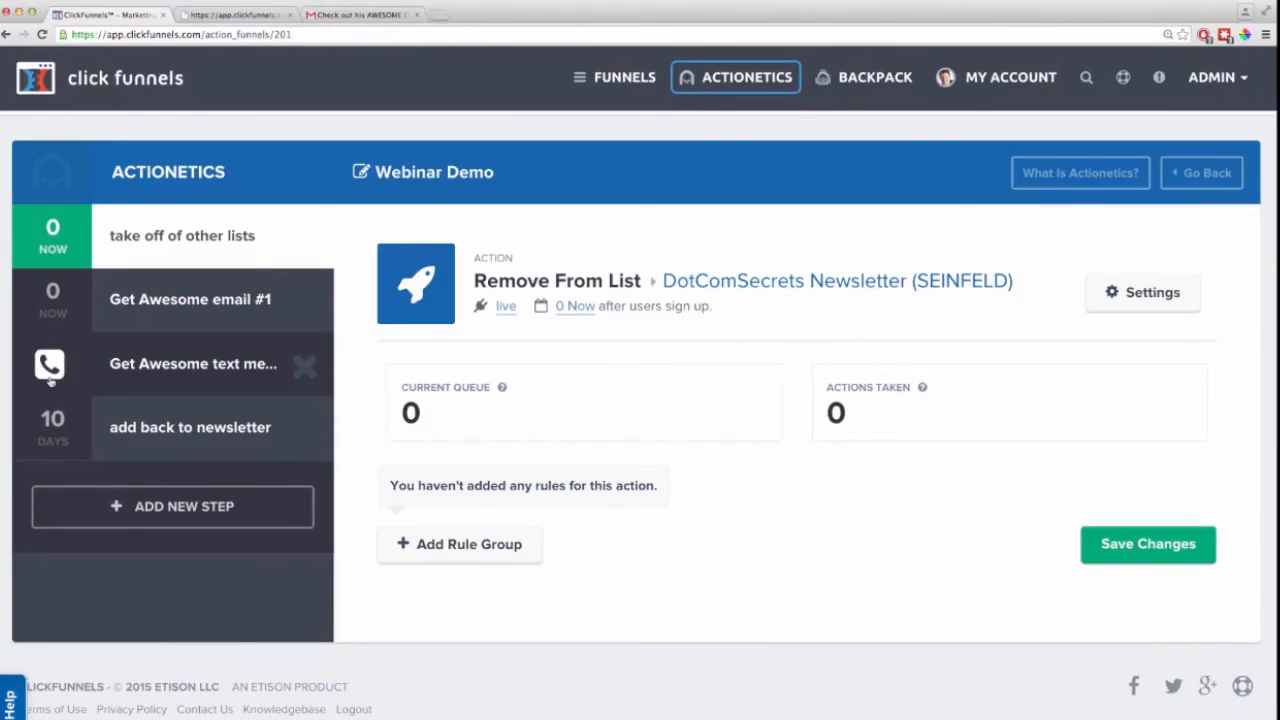
# Add a Send Email funnel step named "Day #1 indoctrination video" that triggers after 1 day
pyautogui.click(202, 504)
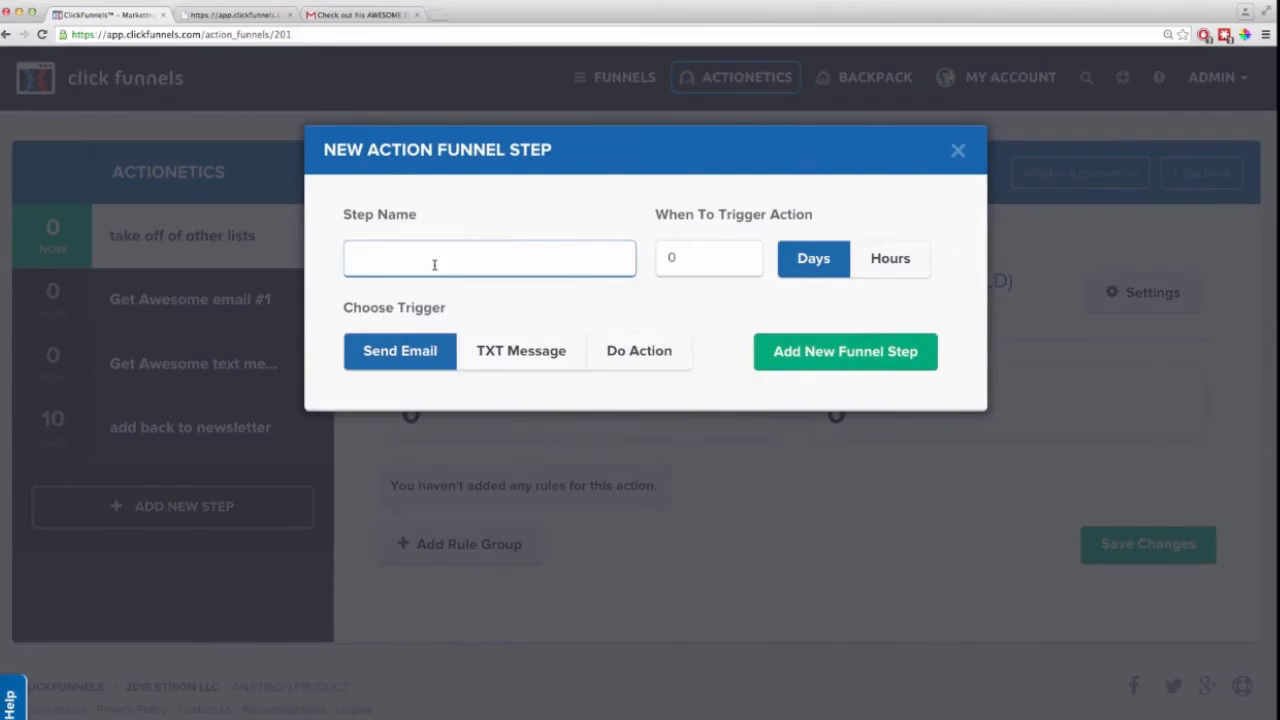
pyautogui.write('Day #1 indoctrination video')
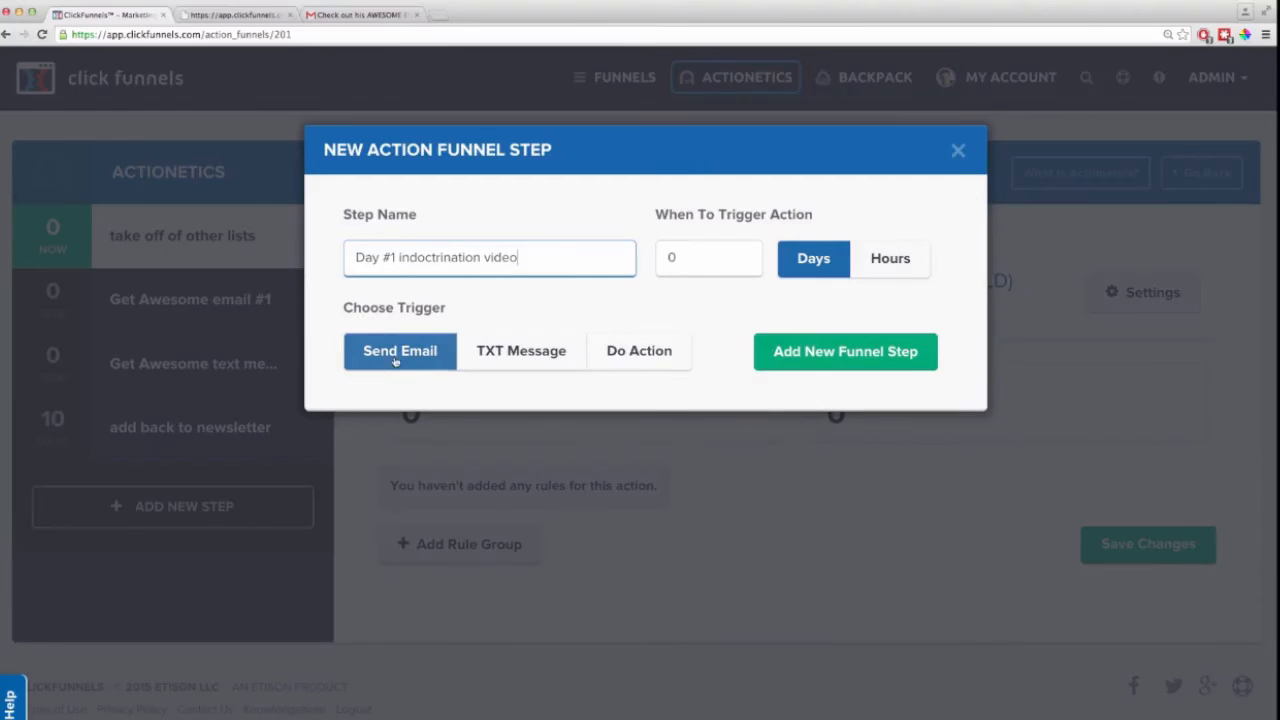
pyautogui.click(670, 260)
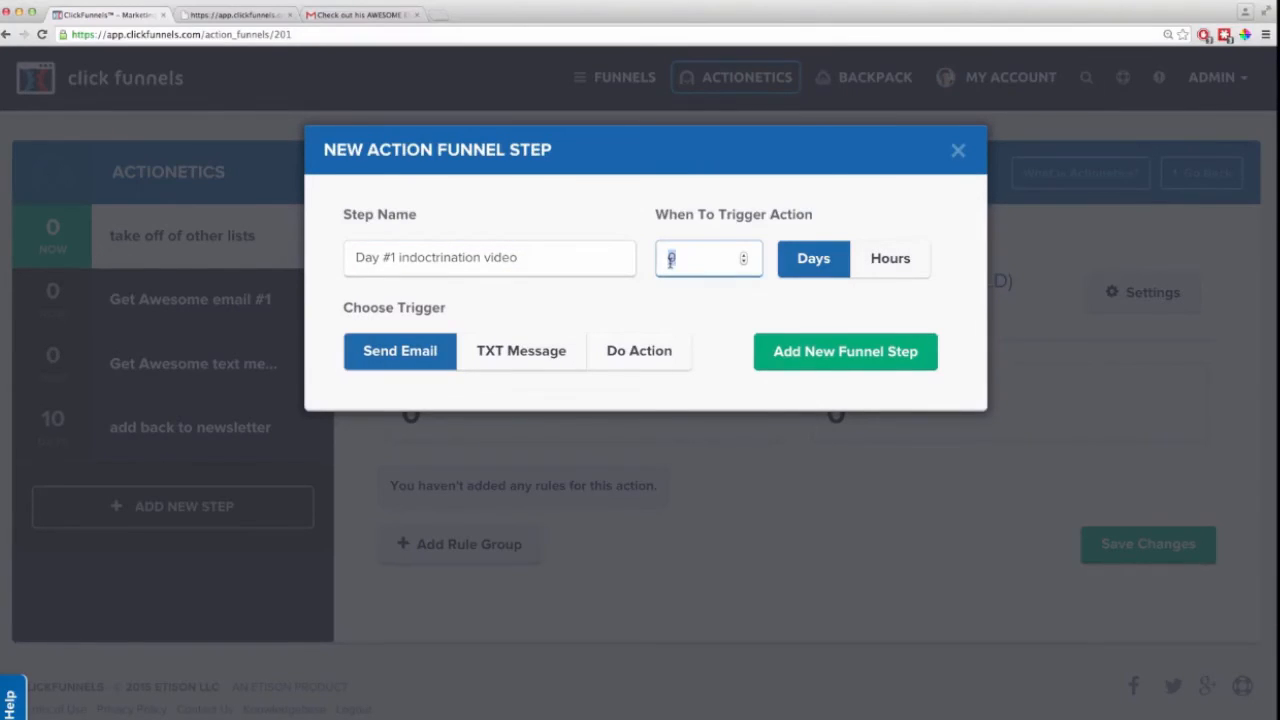
pyautogui.click(843, 354)
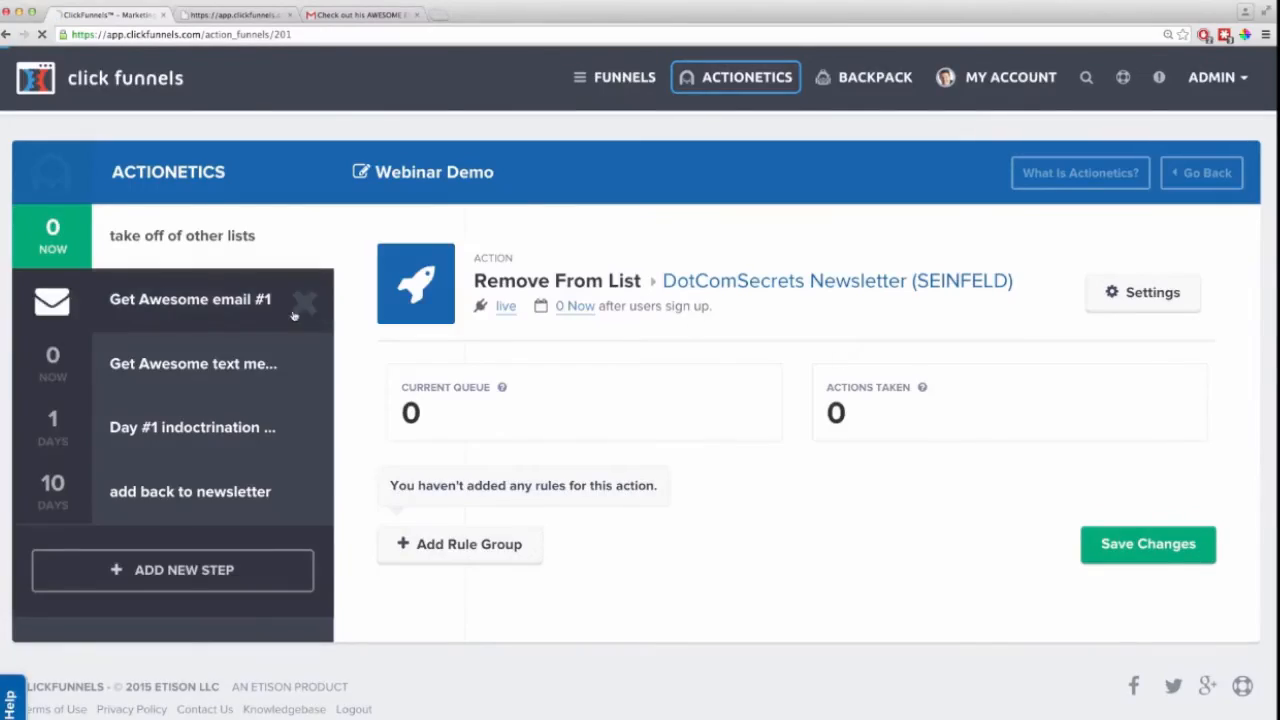
# Add a Send Email funnel step named "Day #2 Video" that triggers after 2 days
pyautogui.click(199, 590)
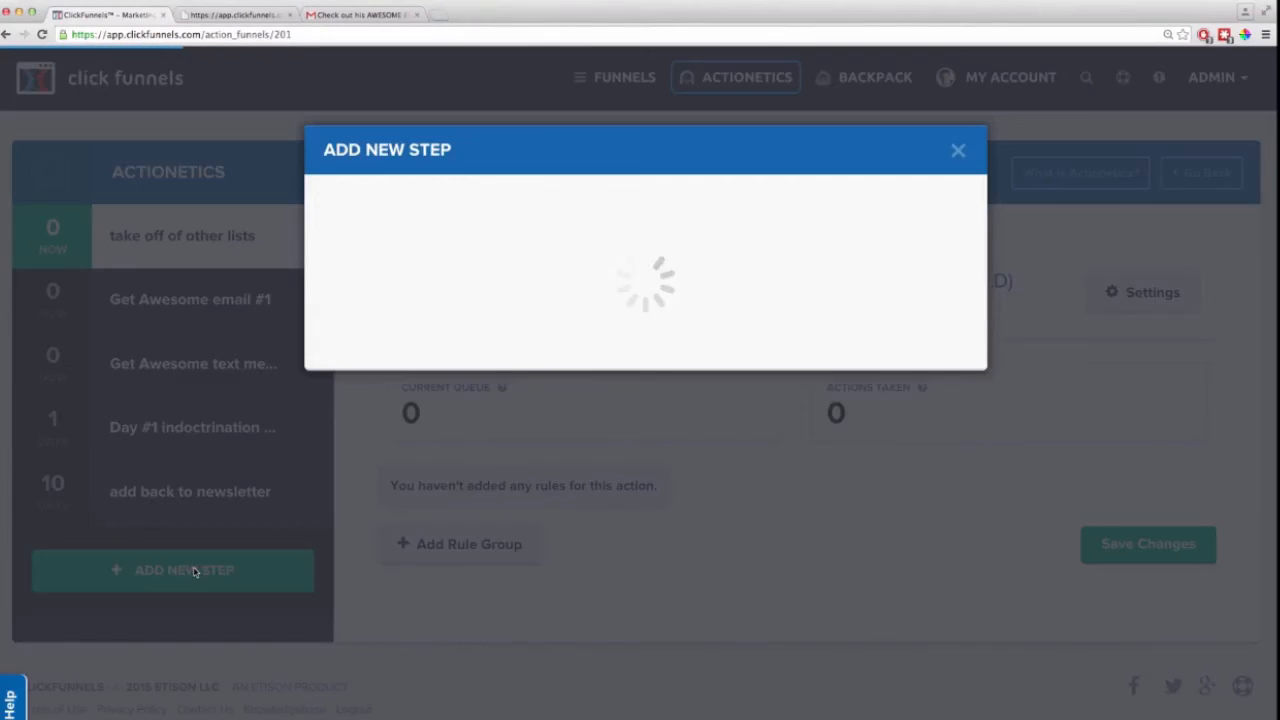
pyautogui.write('Day #2 Video')
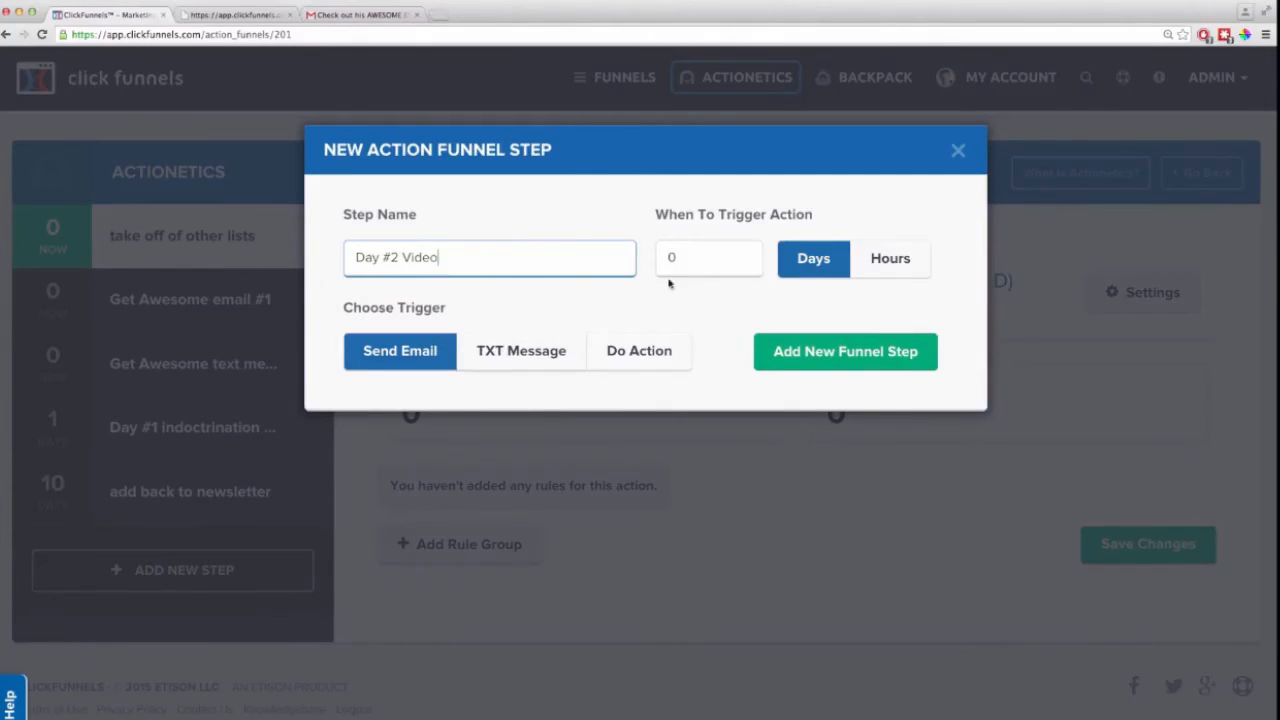
pyautogui.click(670, 258)
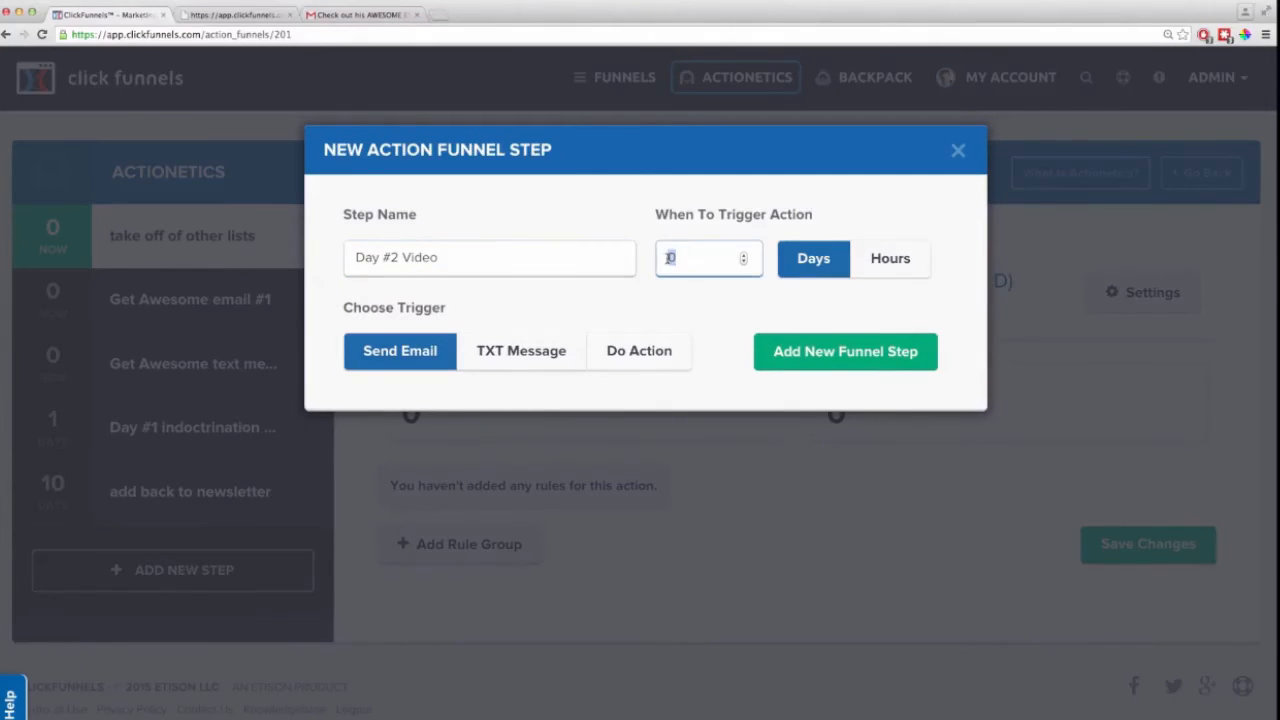
pyautogui.write('2')
pyautogui.click(818, 351)
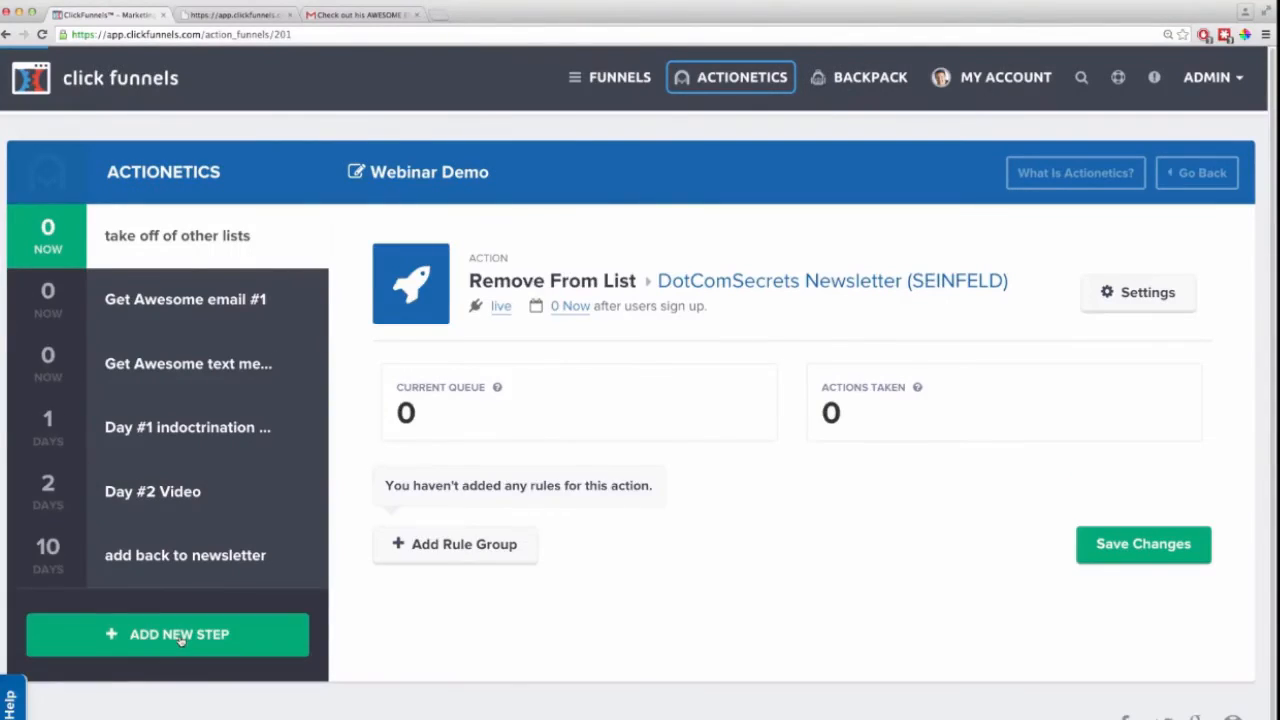
# Add a Send Email funnel step named "Day #3 Video" that triggers after 3 days
pyautogui.click(180, 637)
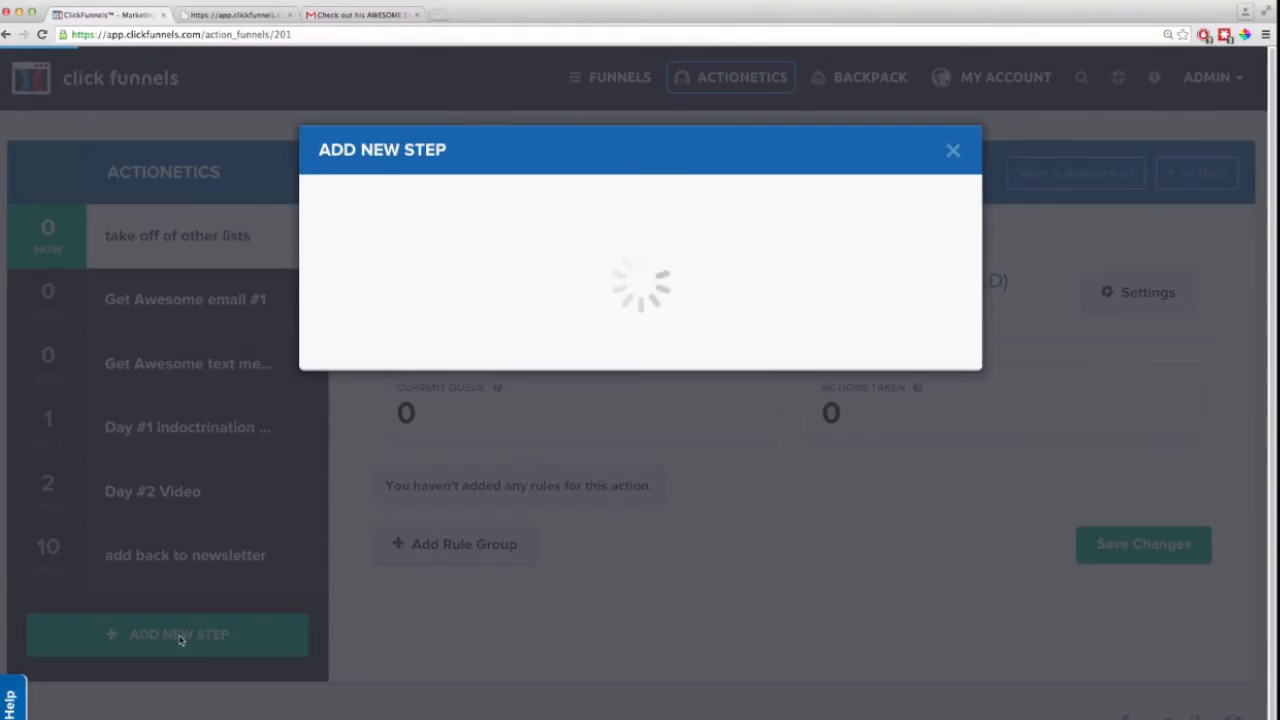
pyautogui.write('Day #3 Video')
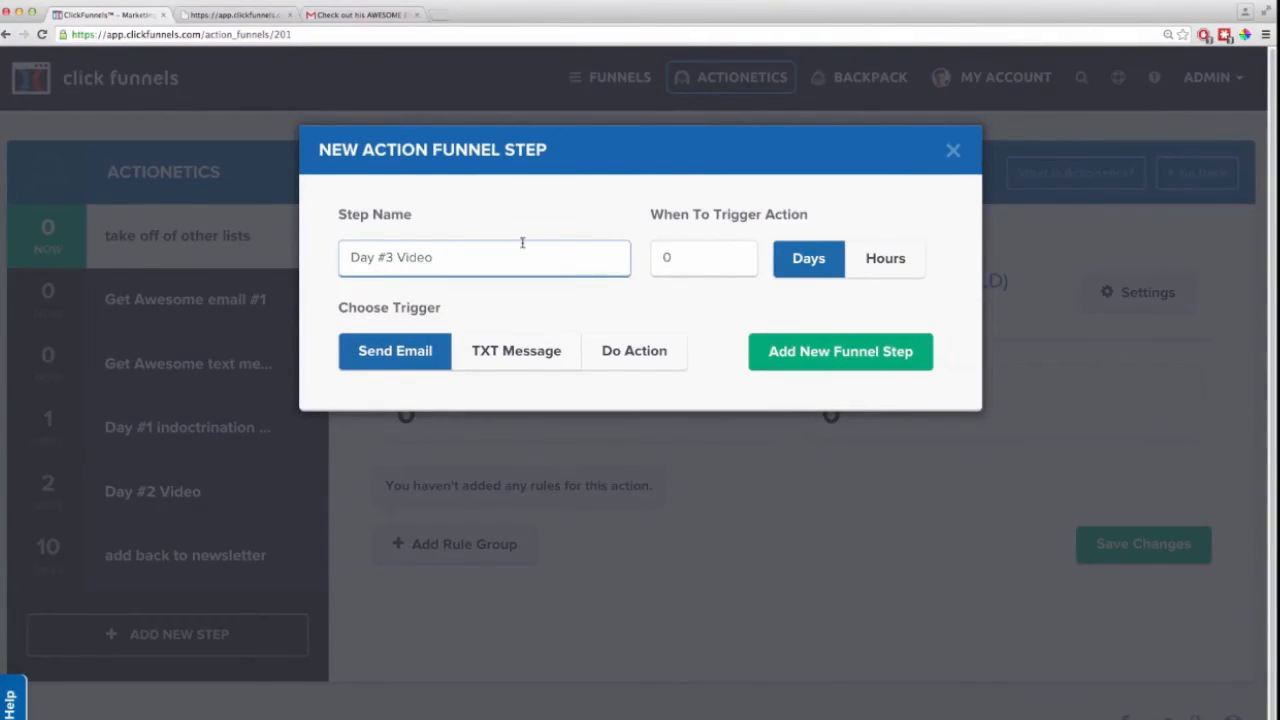
pyautogui.doubleClick(666, 257)
pyautogui.write('3')
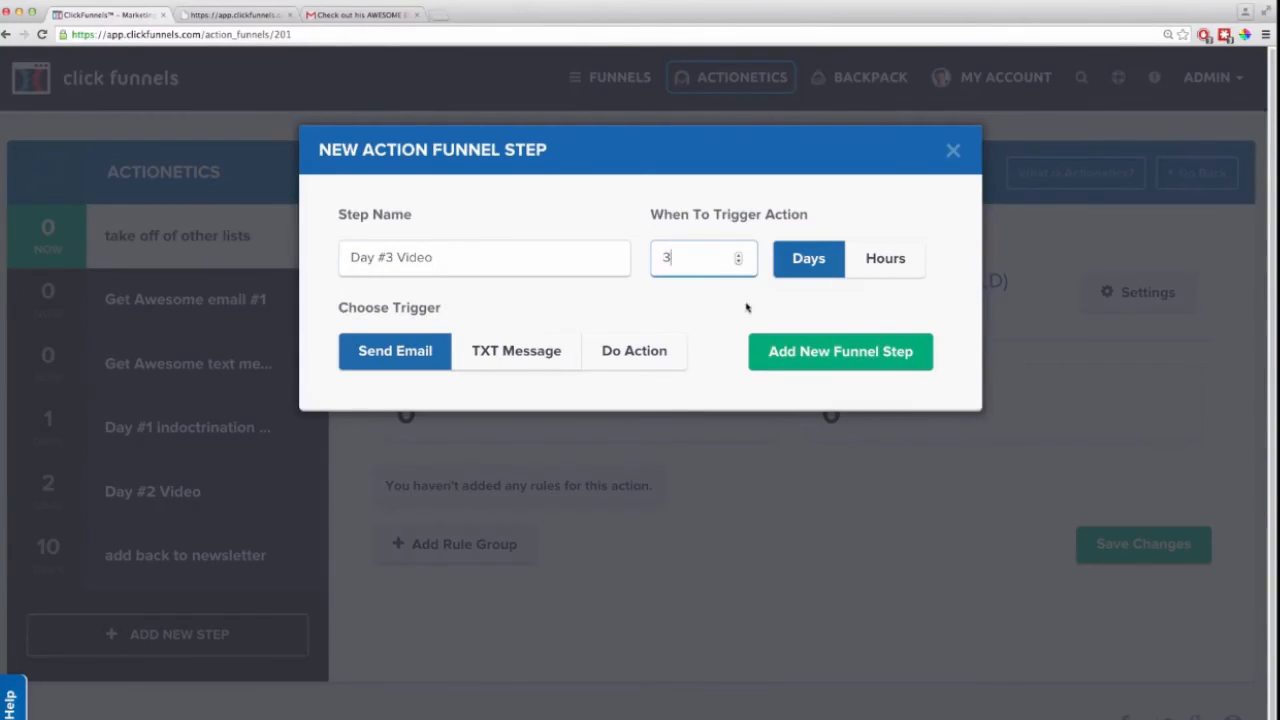
pyautogui.click(814, 351)
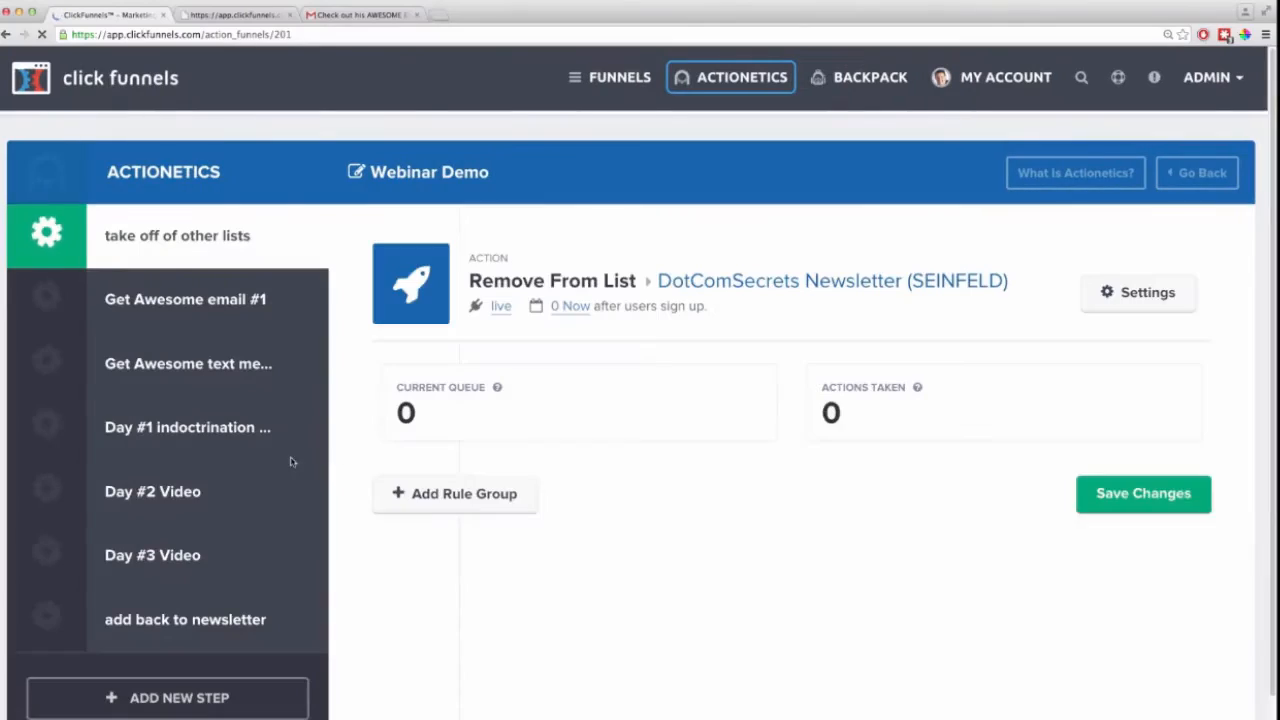
# Add a TXT Message funnel step named "Day #4 - text message" that triggers after 4 days
pyautogui.click(184, 706)
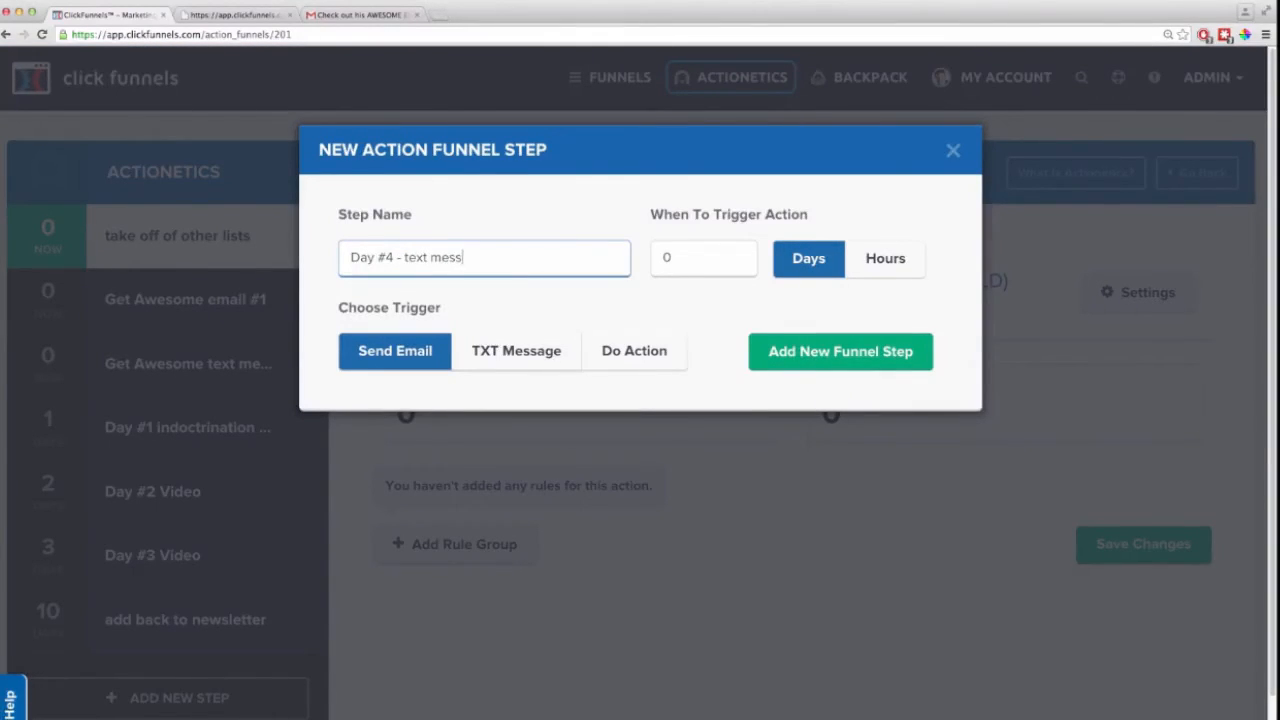
pyautogui.write('age')
pyautogui.click(503, 363)
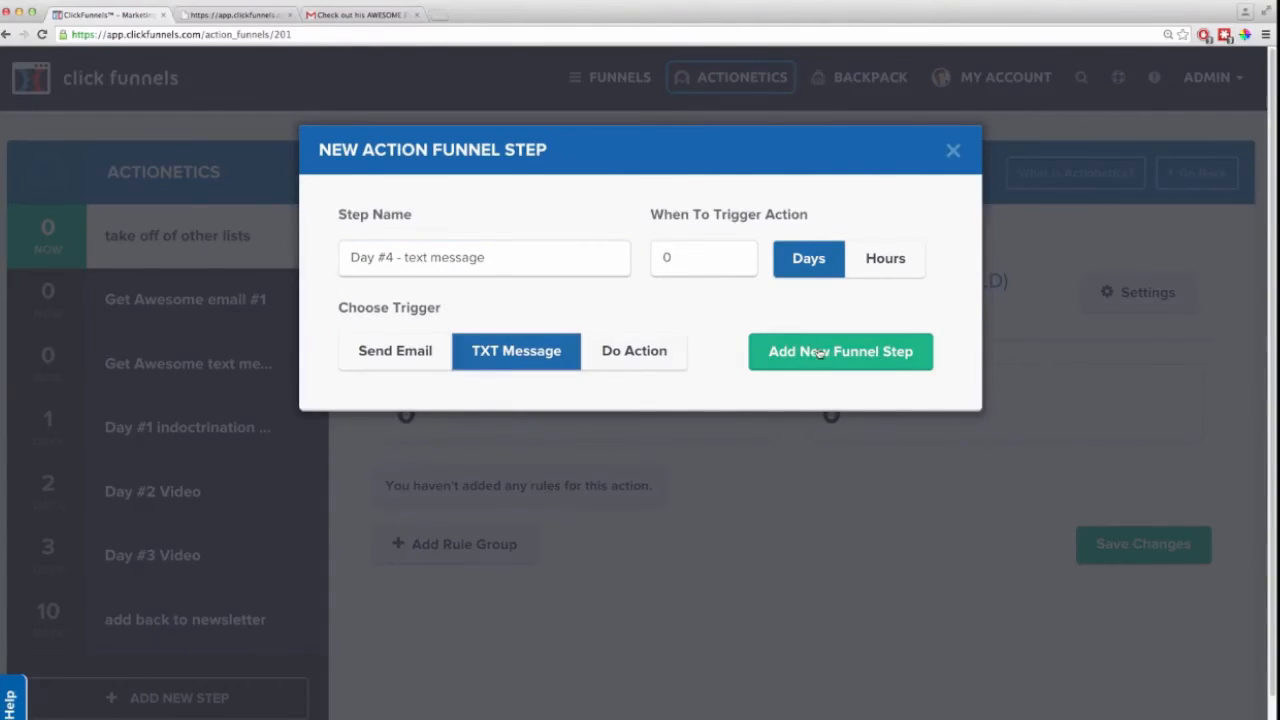
pyautogui.doubleClick(672, 258)
pyautogui.write('4')
pyautogui.click(853, 354)
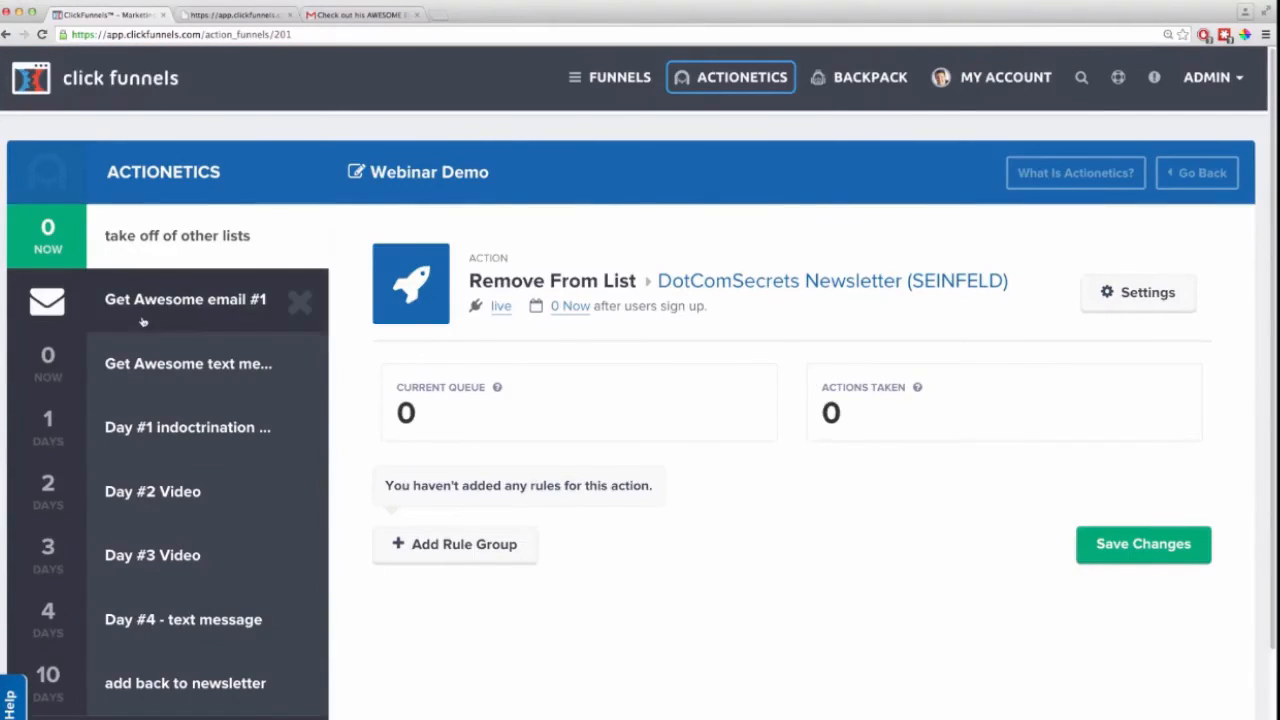
# Apply the "Thank You For Your Purchase" email template to the "Day #1 indoctrination video" step
pyautogui.click(170, 430)
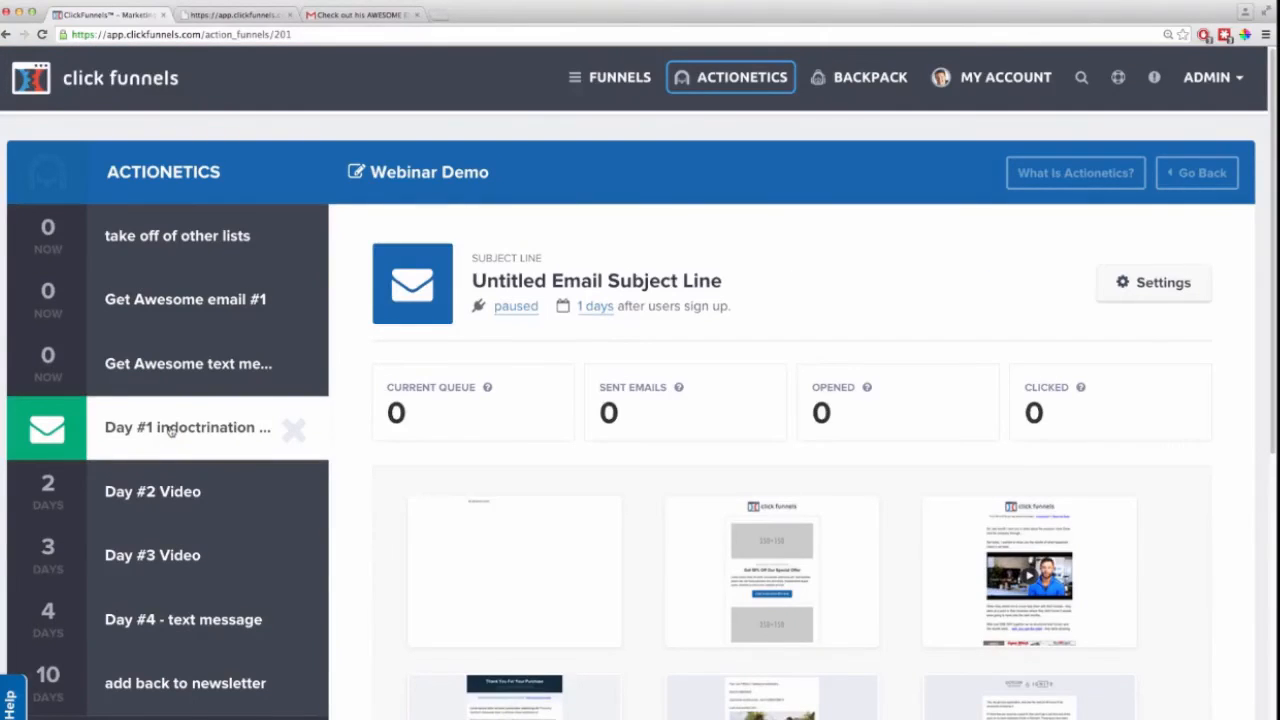
pyautogui.scroll(-3, 1000, 470)
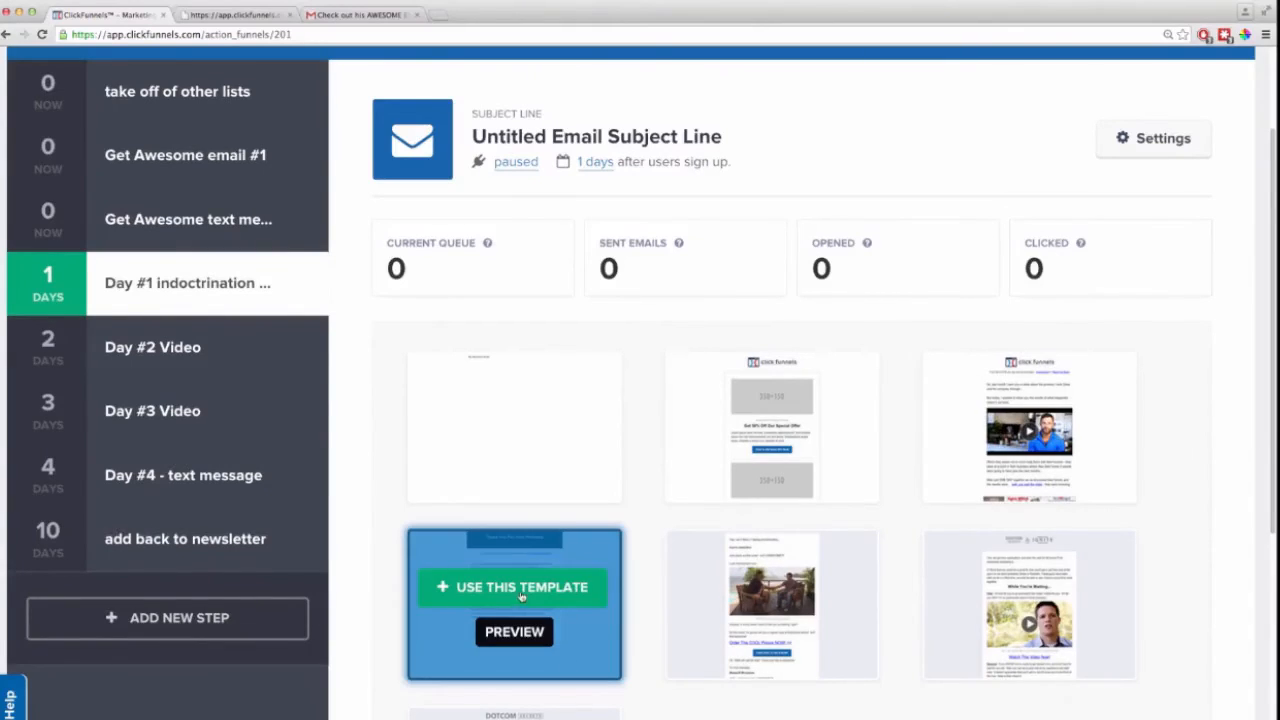
pyautogui.click(519, 588)
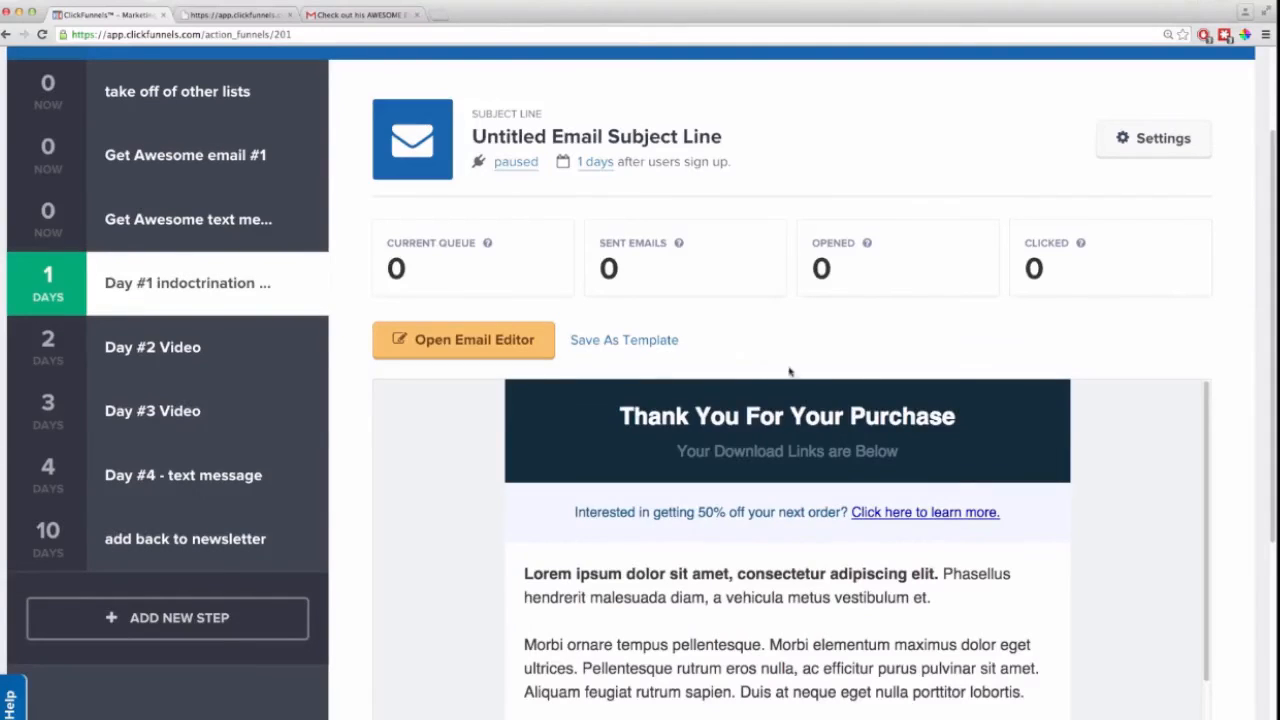
# Examine the Day #1 email's preview and its queue, sent and opened statistics, and look through the three steps before it
pyautogui.scroll(-1, 494, 345)
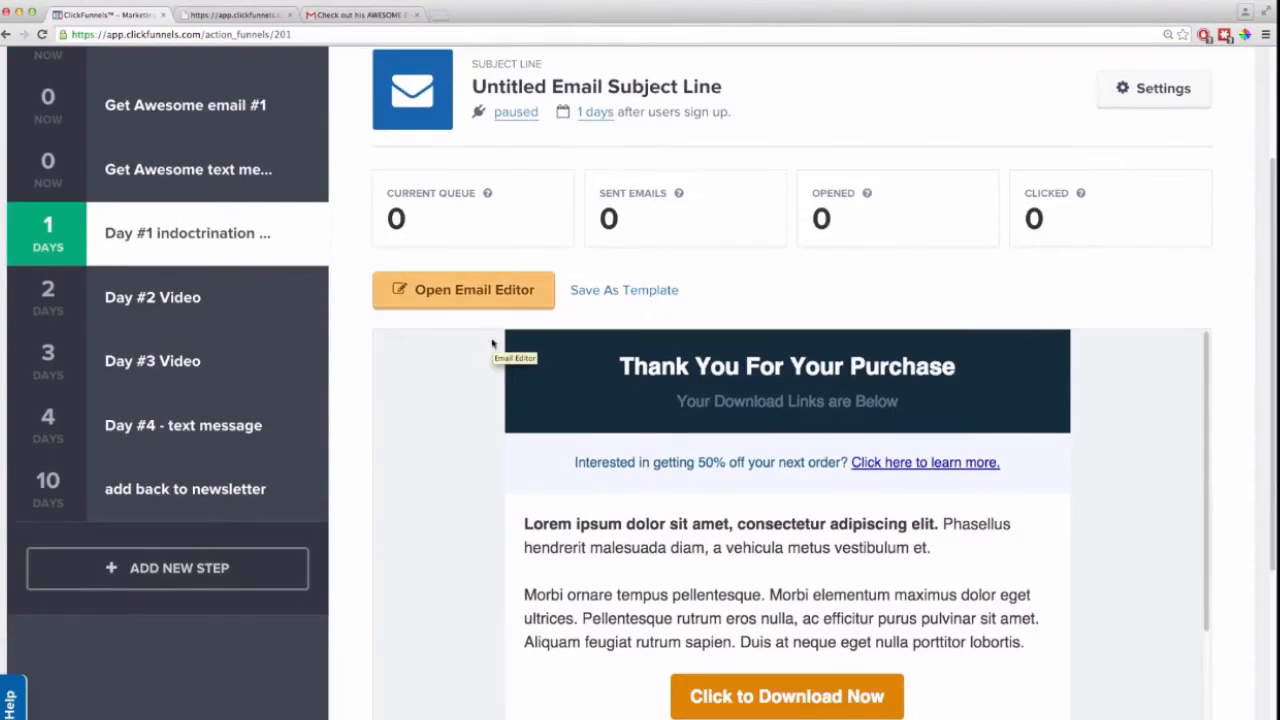
pyautogui.scroll(-8, 734, 423)
pyautogui.scroll(10, 797, 514)
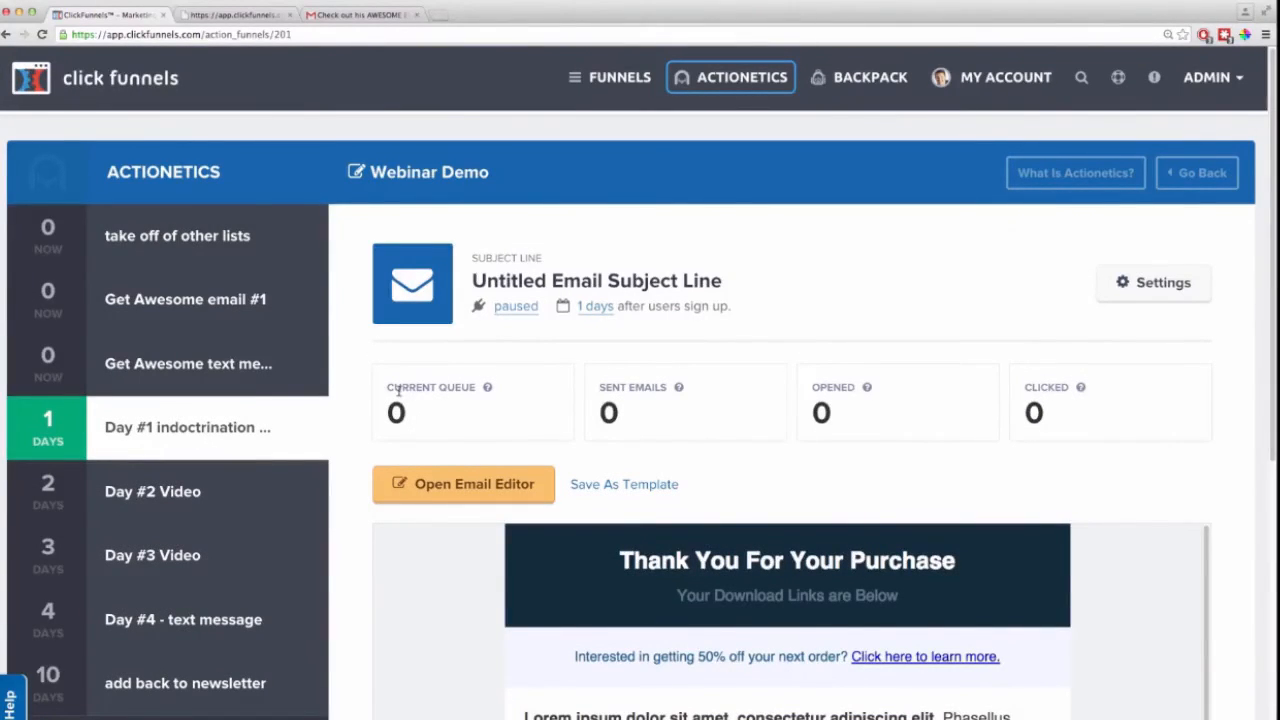
pyautogui.moveTo(387, 388); pyautogui.dragTo(388, 414)
pyautogui.moveTo(632, 419); pyautogui.dragTo(598, 415)
pyautogui.moveTo(846, 417); pyautogui.dragTo(816, 413)
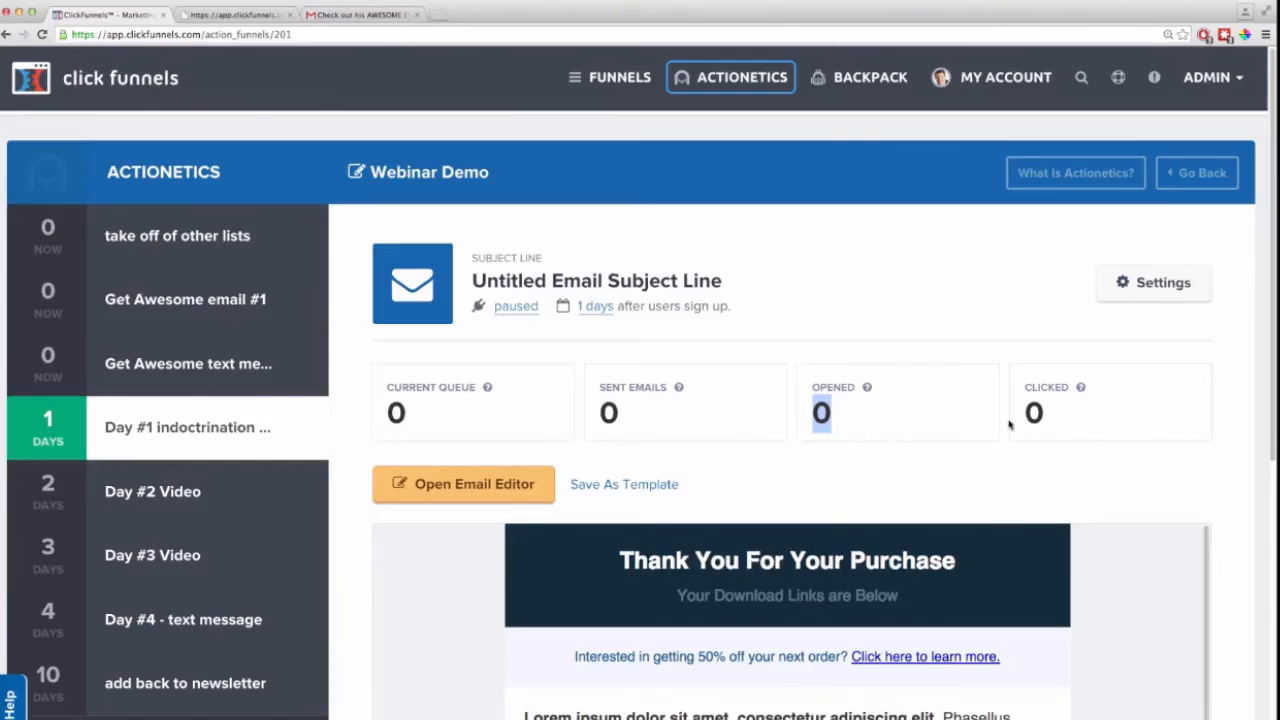
pyautogui.click(163, 240)
pyautogui.click(170, 302)
pyautogui.click(190, 364)
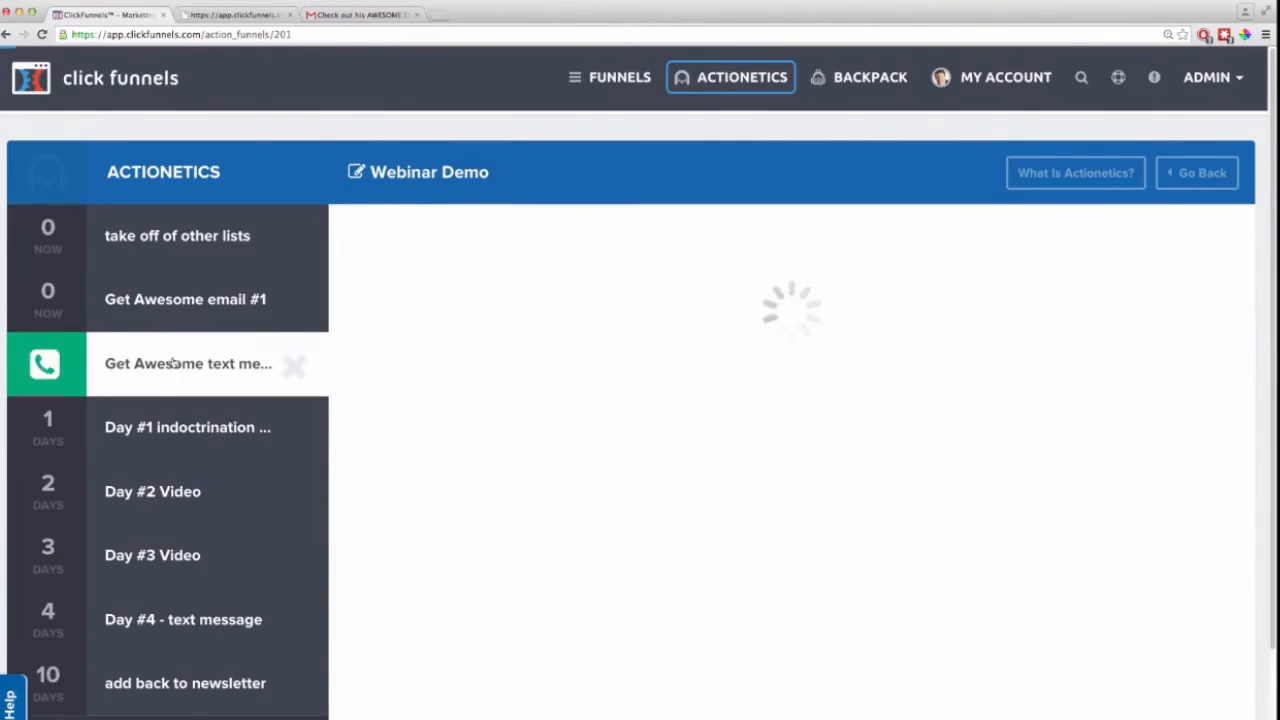
pyautogui.click(230, 428)
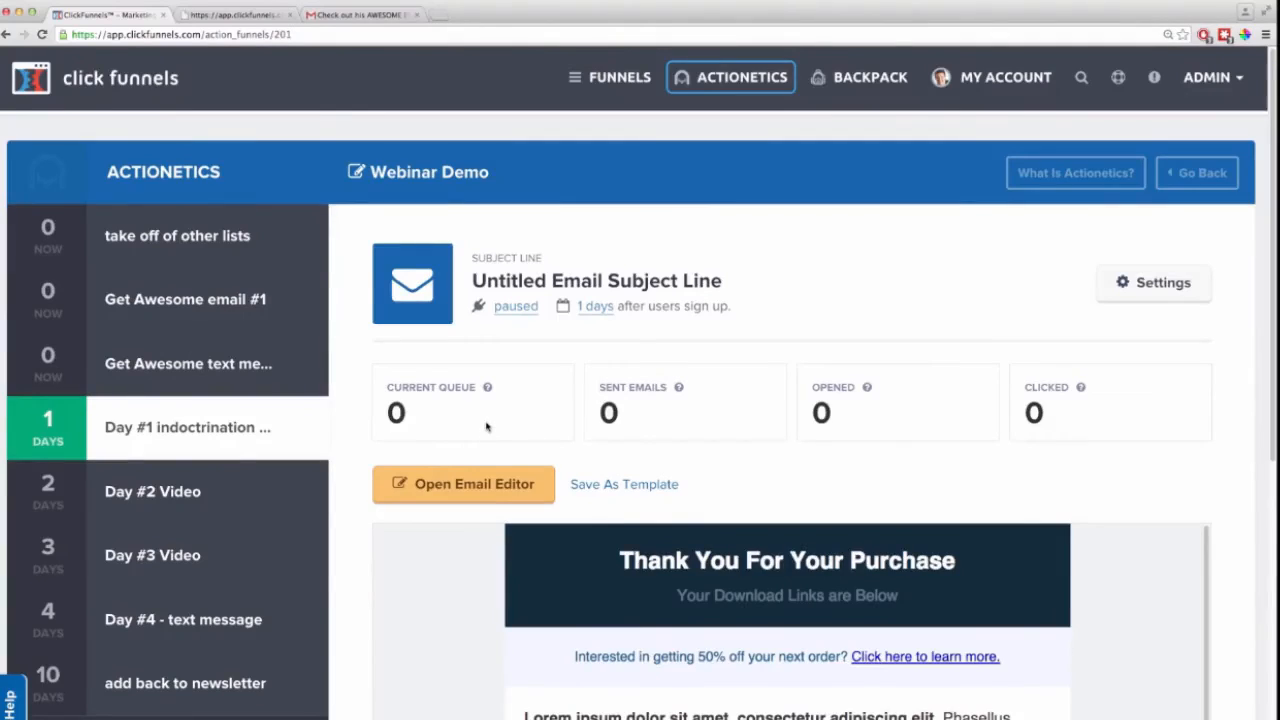
pyautogui.scroll(-10, 608, 440)
pyautogui.scroll(10, 607, 441)
# Switch the "Day #1 indoctrination video" step's sending status to live, update its settings and reopen the step
pyautogui.click(526, 312)
pyautogui.click(527, 348)
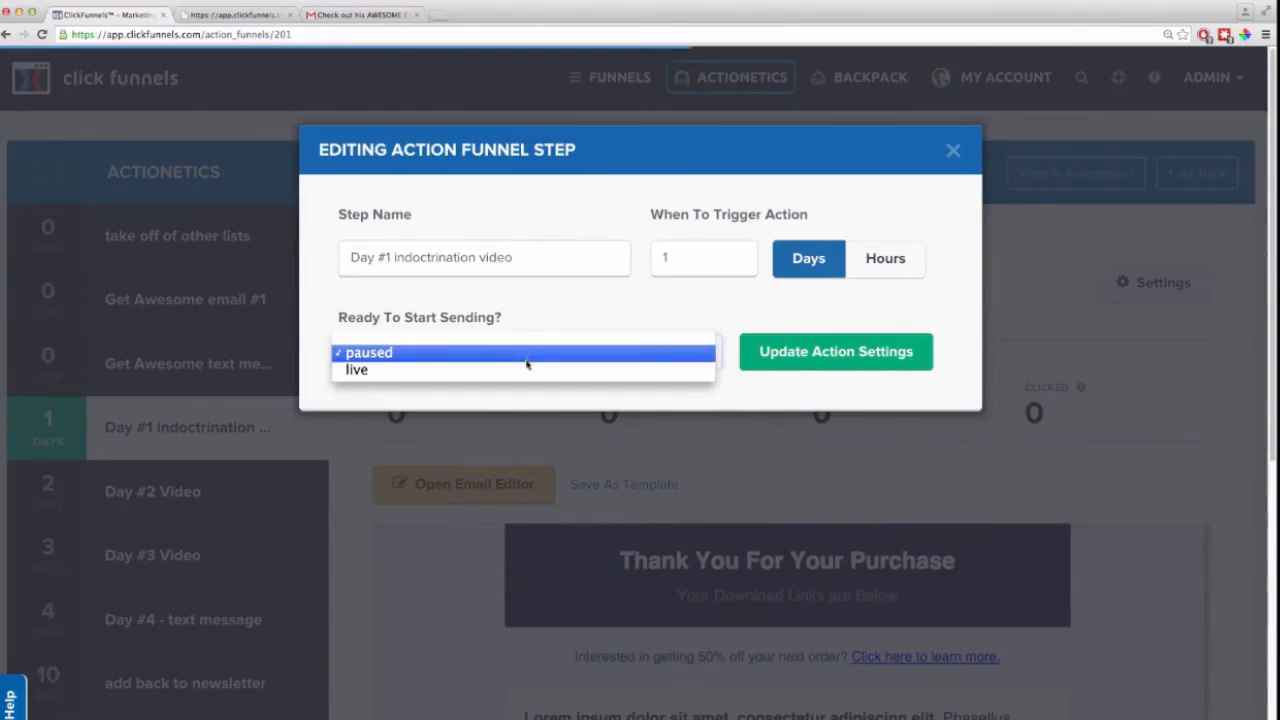
pyautogui.click(529, 371)
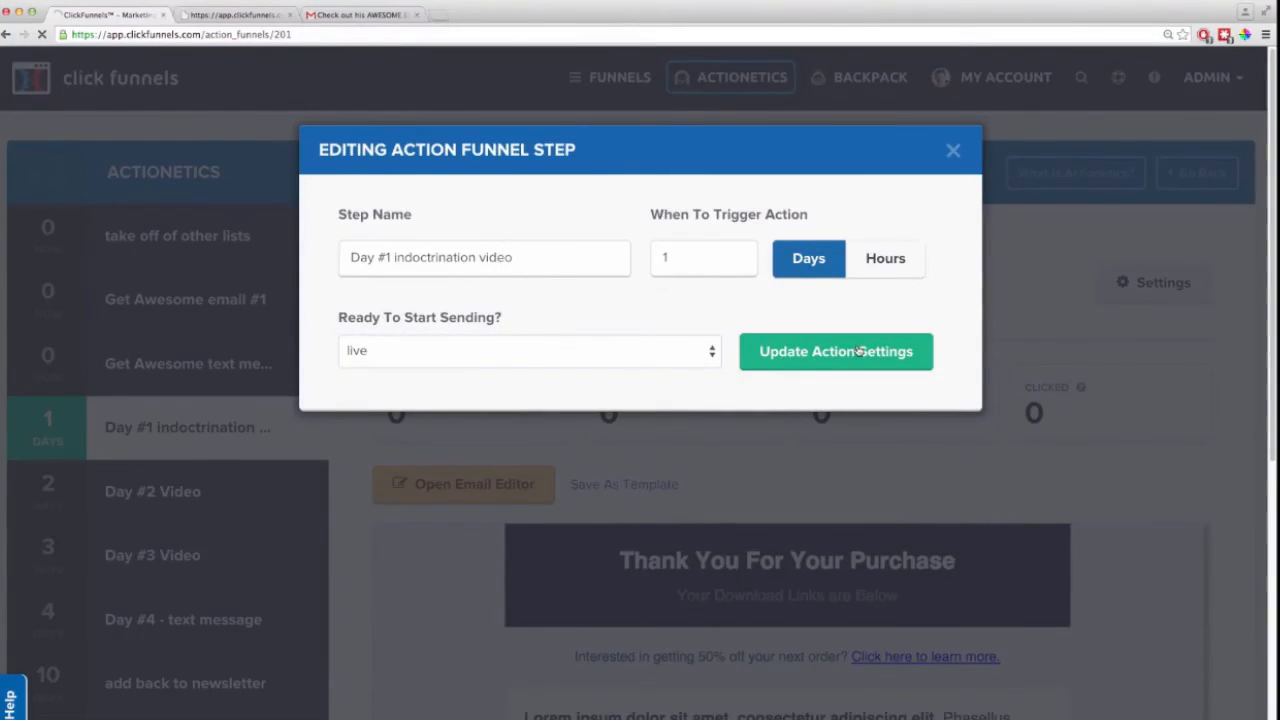
pyautogui.click(860, 352)
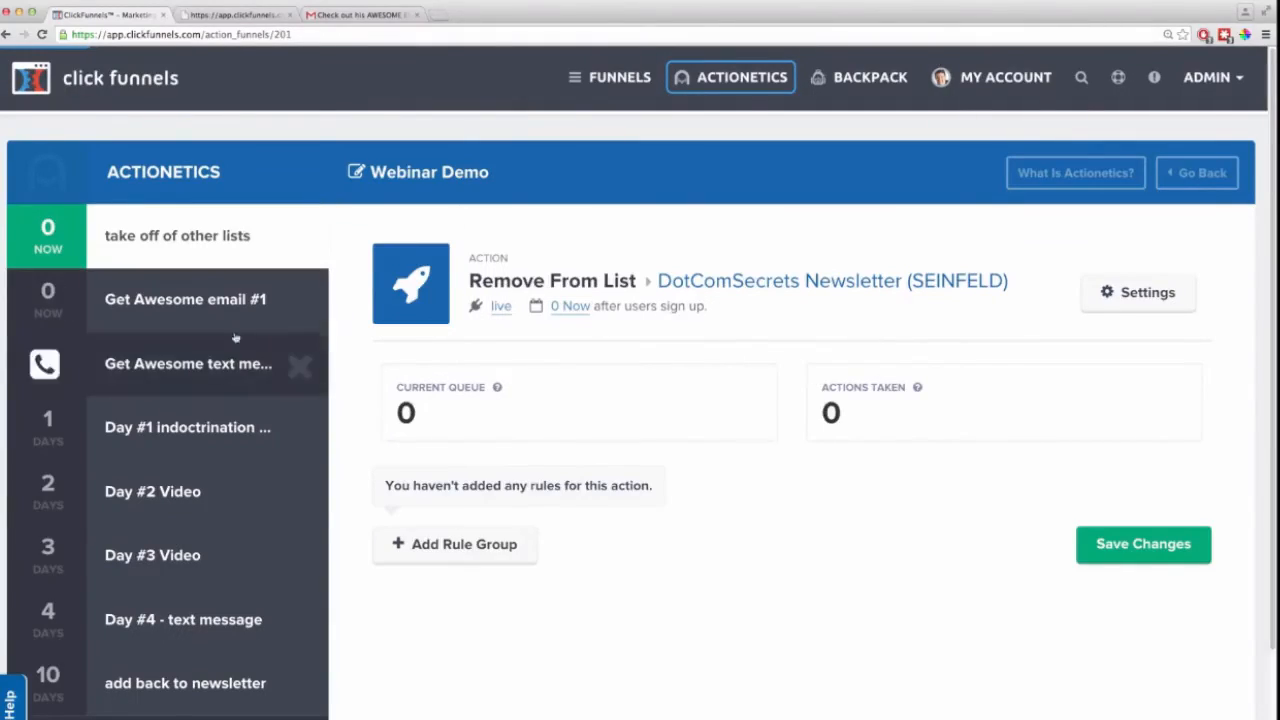
pyautogui.click(182, 438)
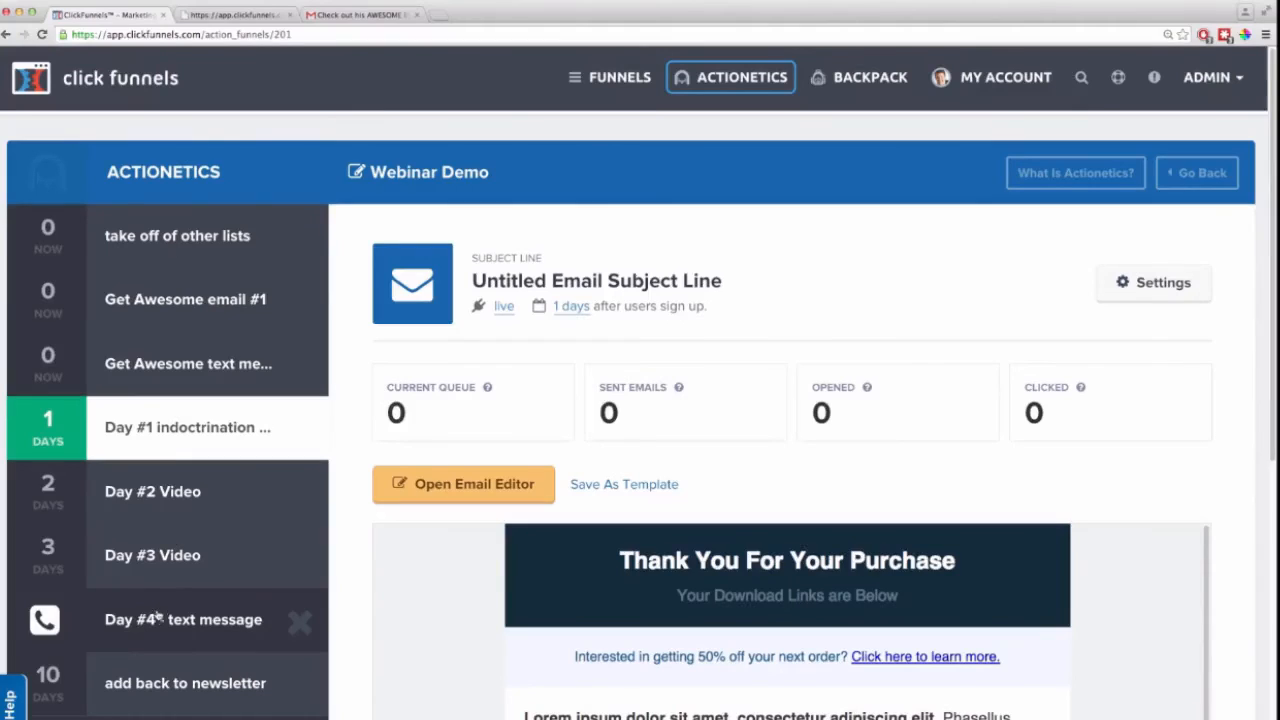
# Enter "Check your email for COOL STUFF!!!!" as the message of the "Get Awesome" text message step
pyautogui.click(182, 358)
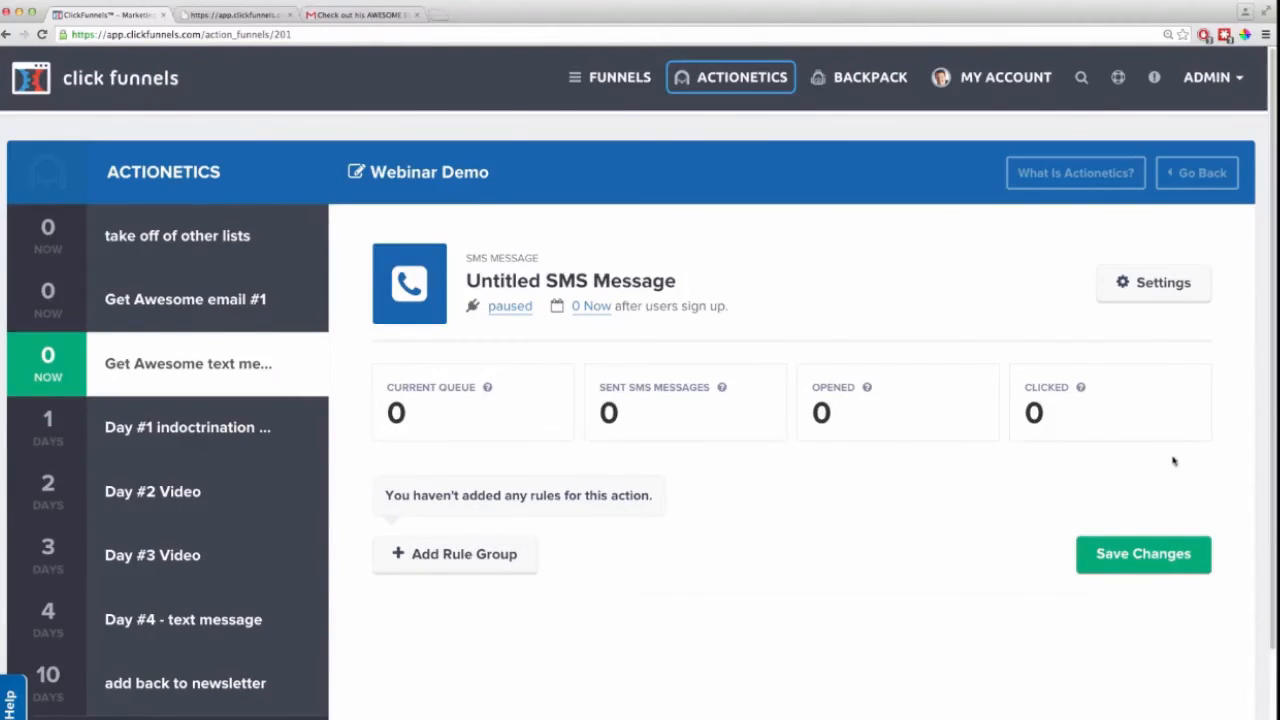
pyautogui.click(1150, 290)
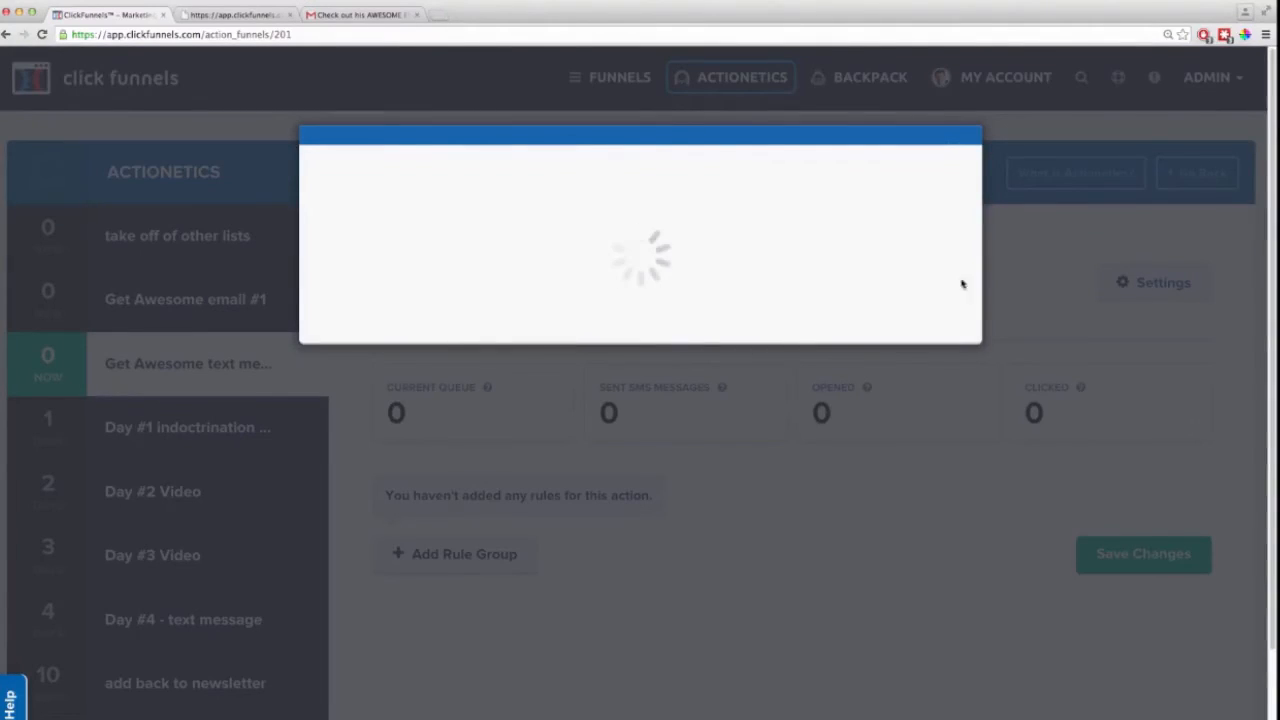
pyautogui.click(434, 328)
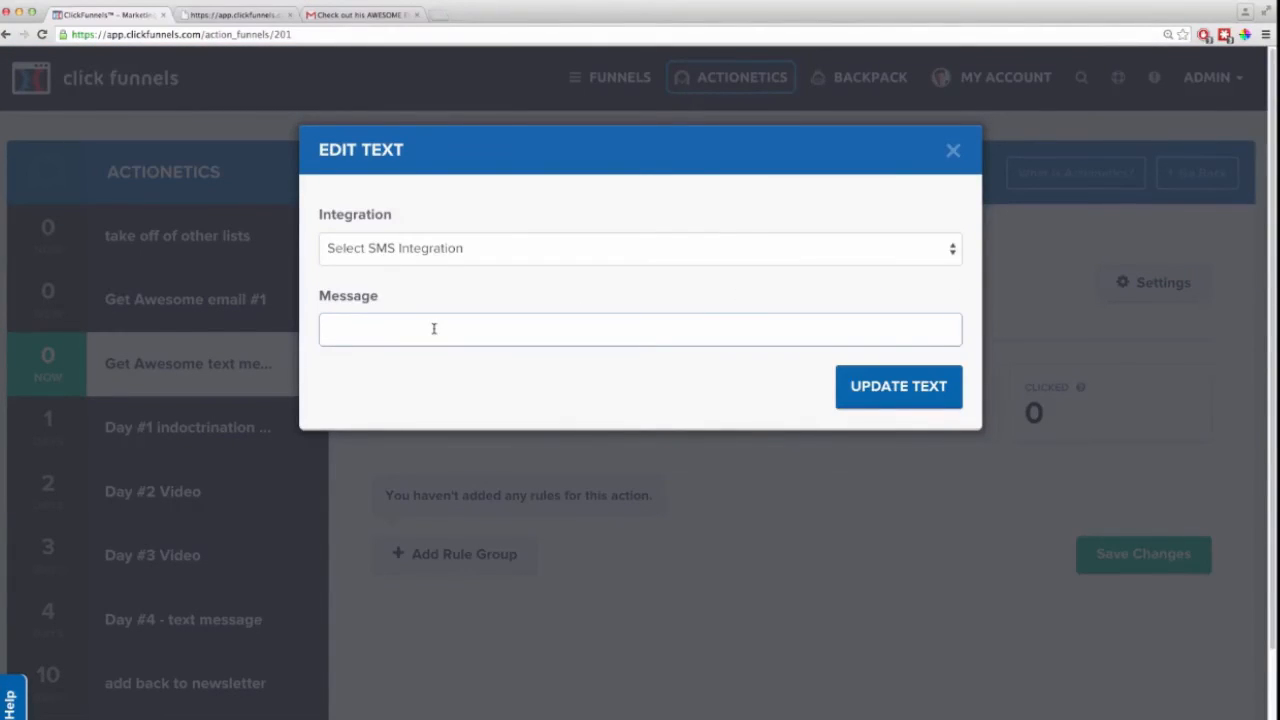
pyautogui.write('Check your emial fo')
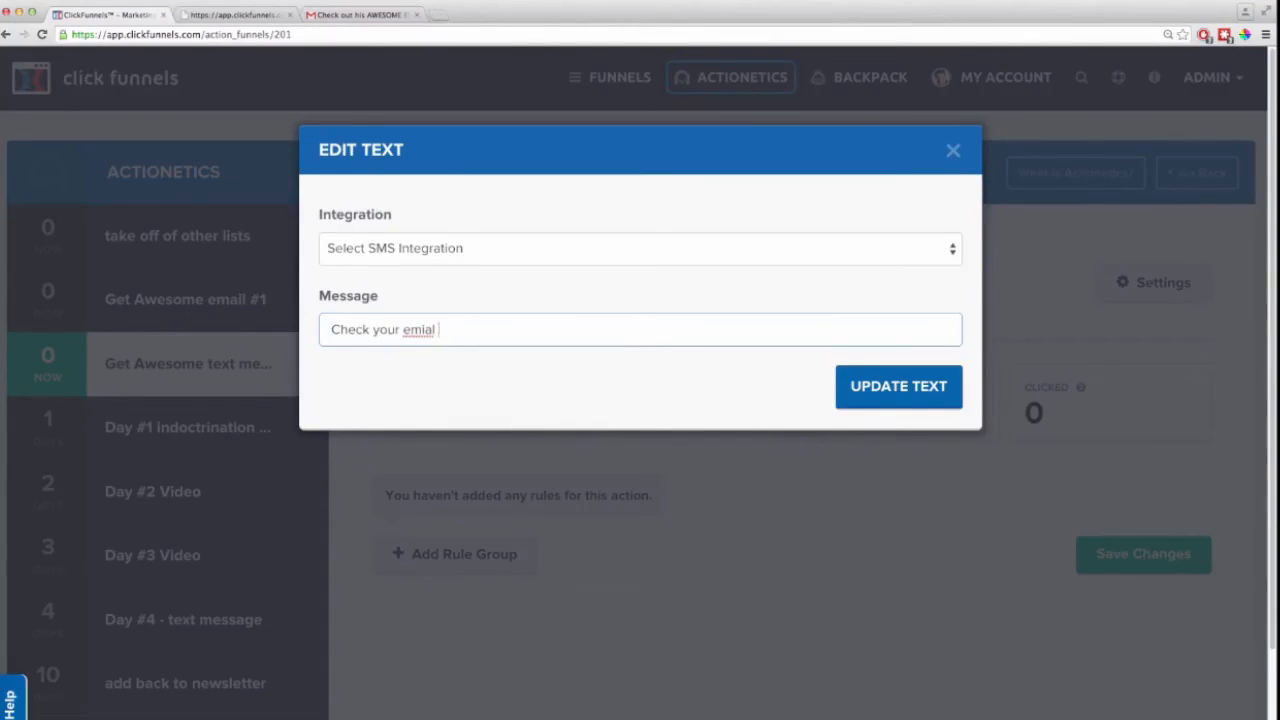
pyautogui.press('BackSpace')
pyautogui.press('BackSpace')
pyautogui.press('BackSpace')
pyautogui.press('BackSpace')
pyautogui.write('ail for c')
pyautogui.press('BackSpace')
pyautogui.write('COOL STUFF!!!!')
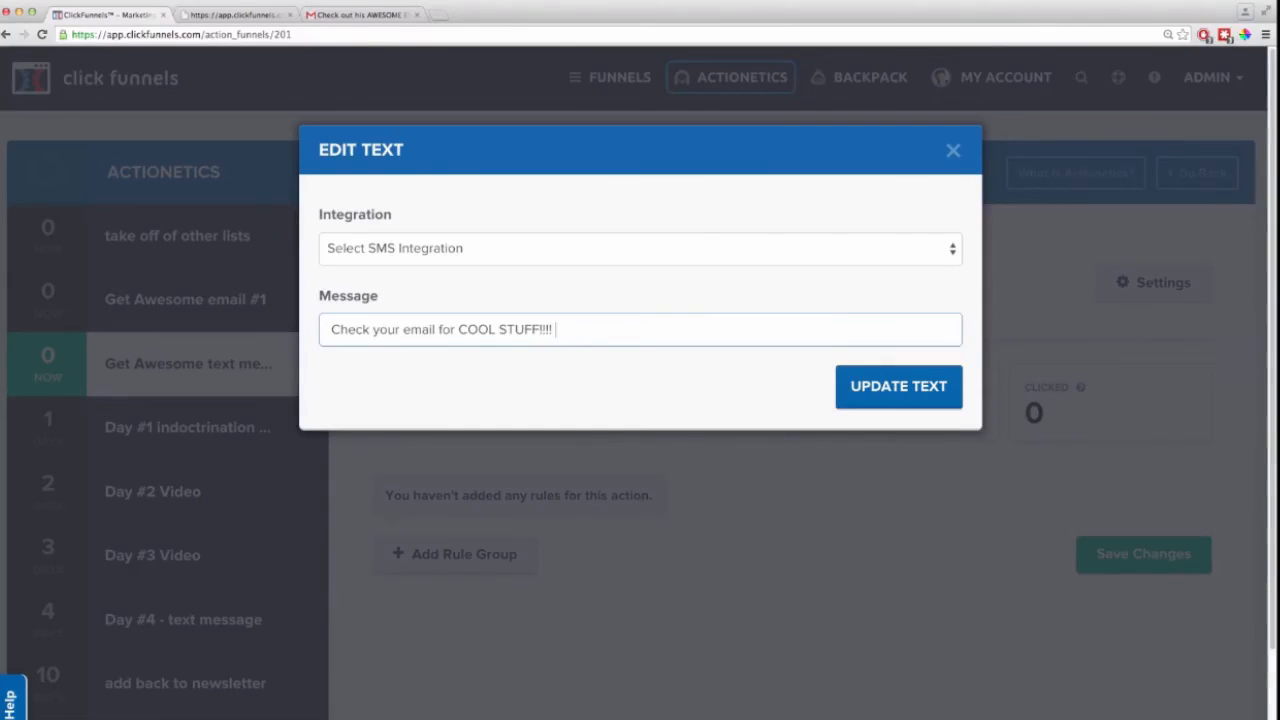
# Select Twilio Text as the message's SMS integration, update the text and close its settings
pyautogui.click(569, 258)
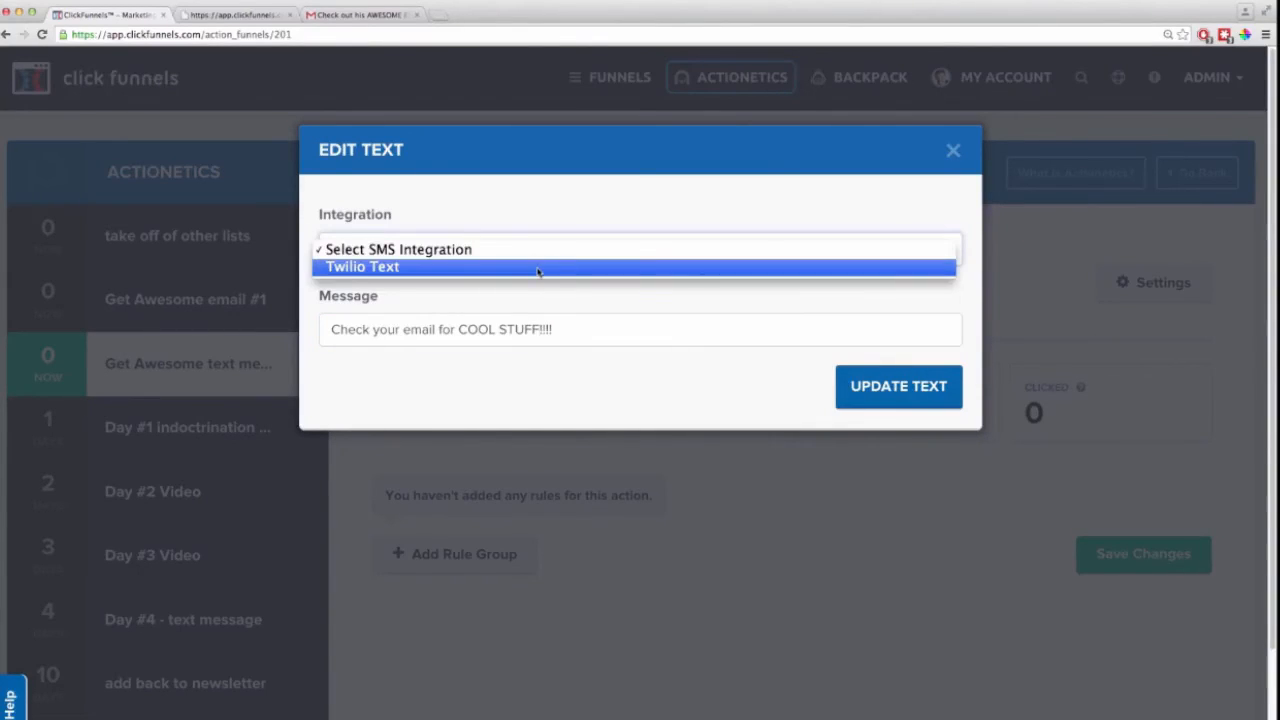
pyautogui.click(538, 267)
pyautogui.click(883, 390)
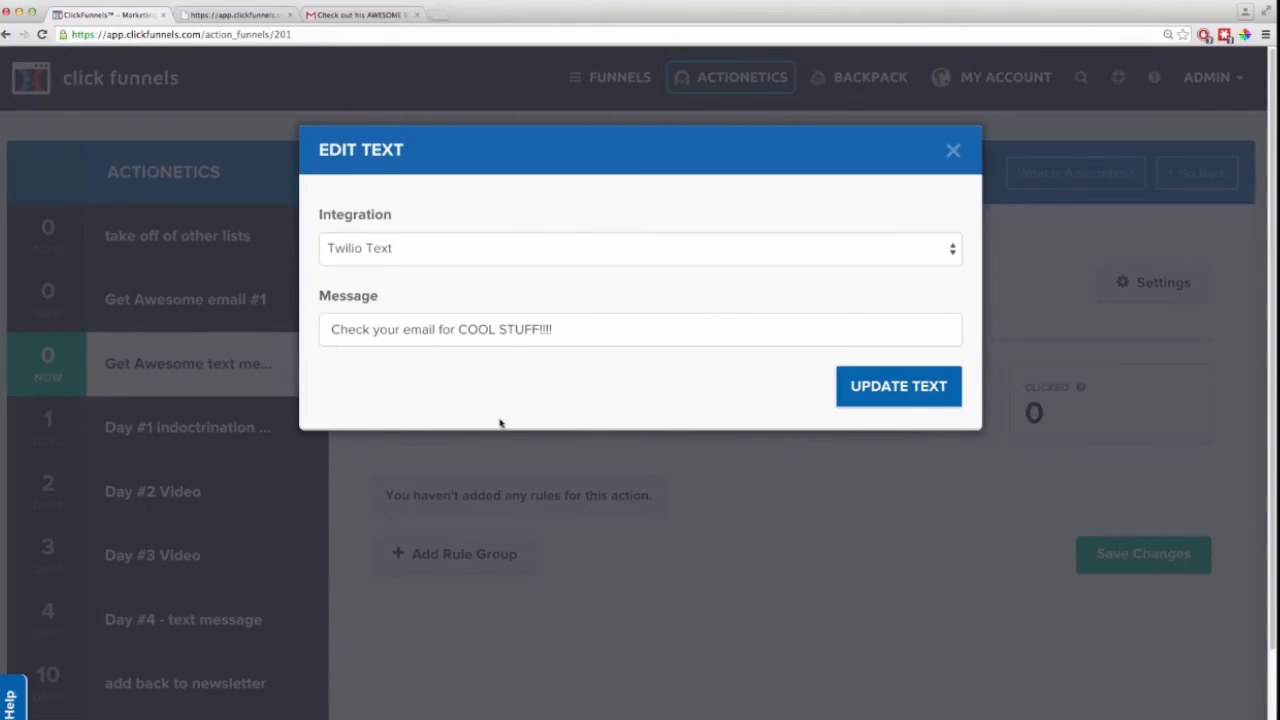
pyautogui.click(953, 151)
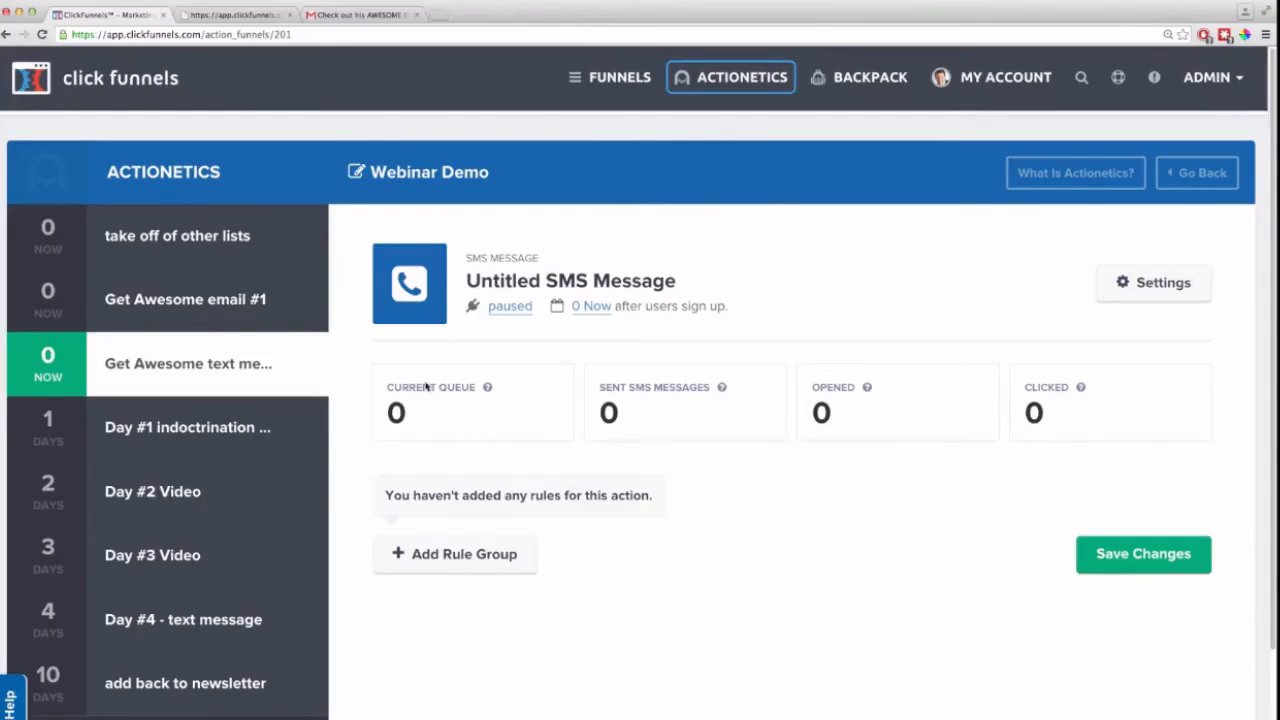
# Switch the "Get Awesome" text message step's sending status to live and look over the funnel's step list
pyautogui.click(507, 308)
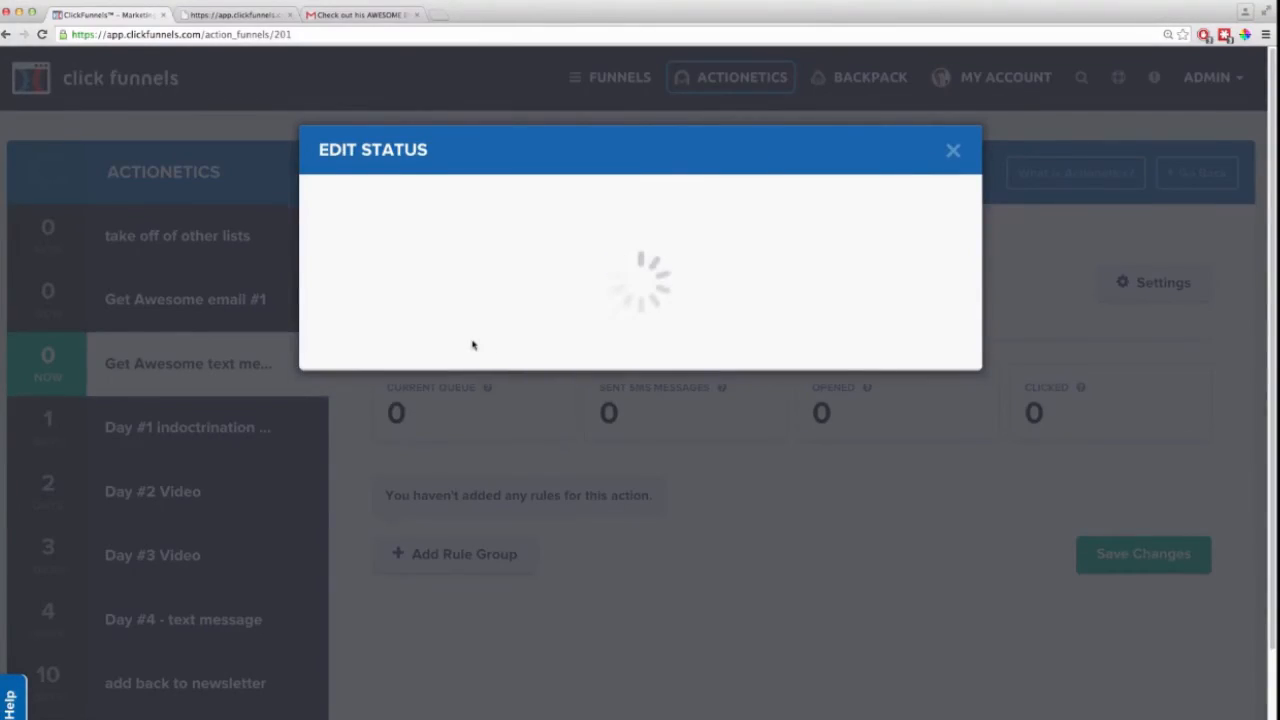
pyautogui.click(443, 350)
pyautogui.click(450, 371)
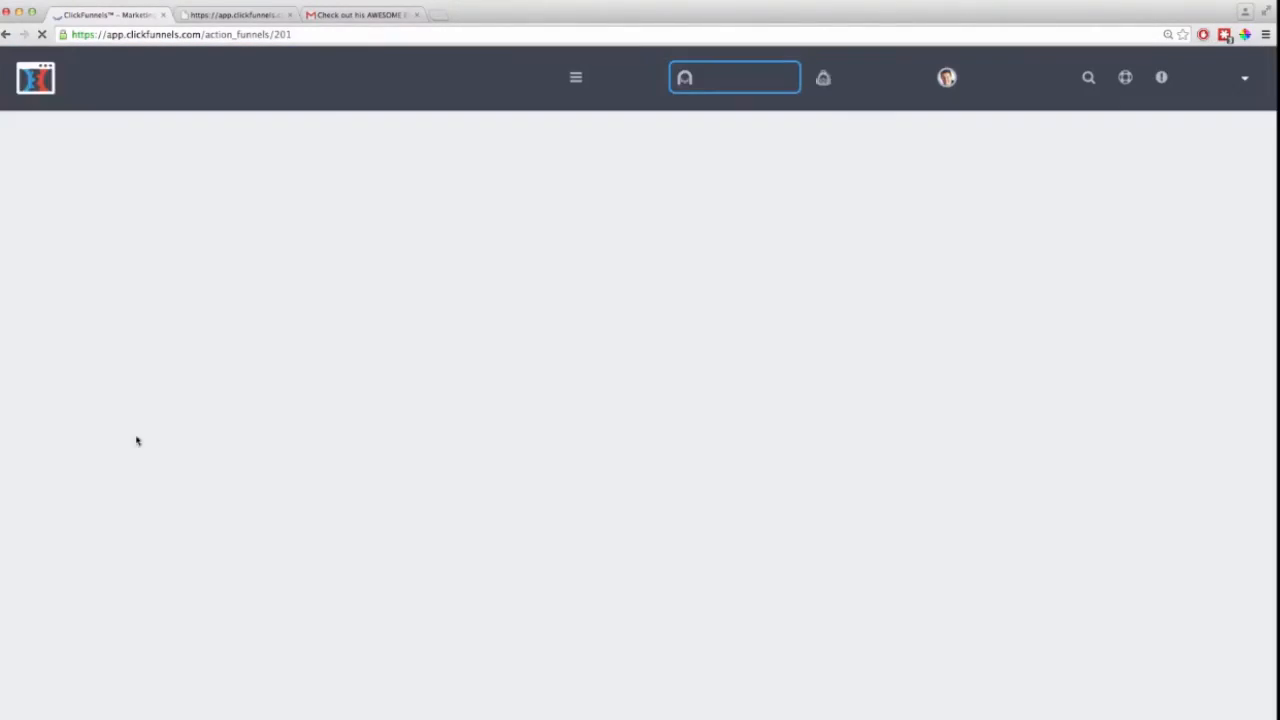
pyautogui.scroll(-3, 140, 440)
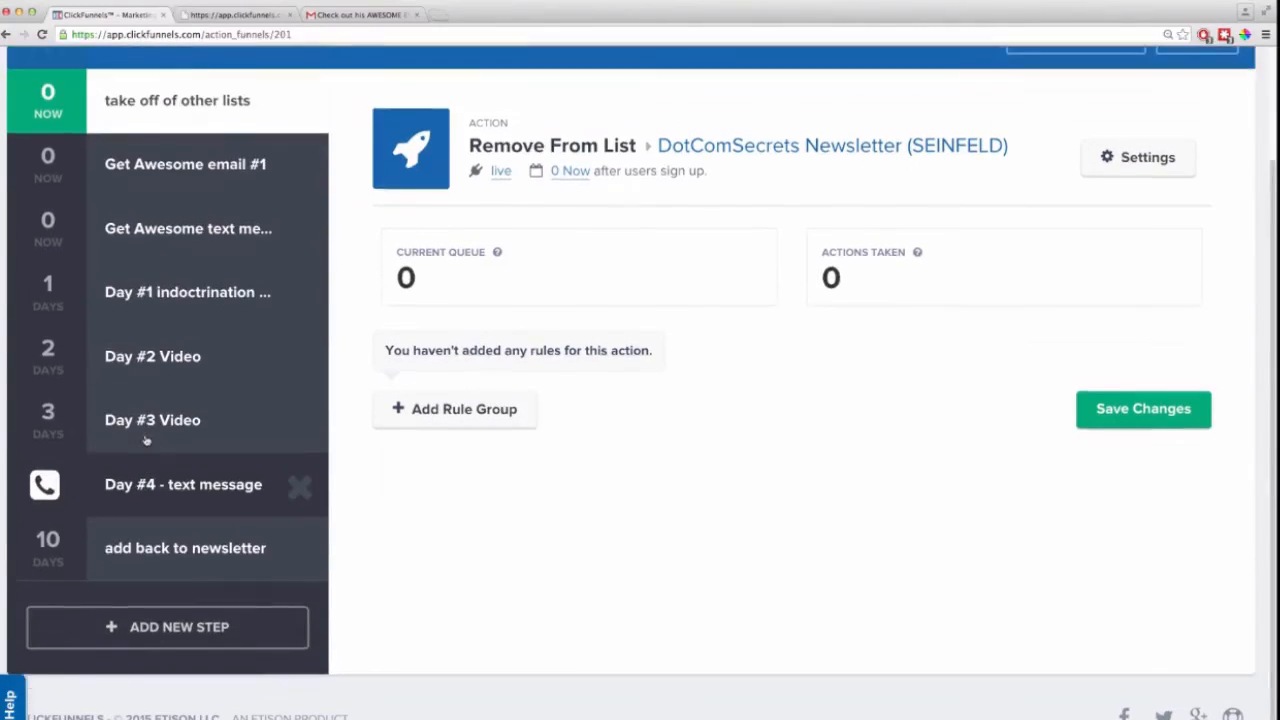
pyautogui.scroll(3, 148, 440)
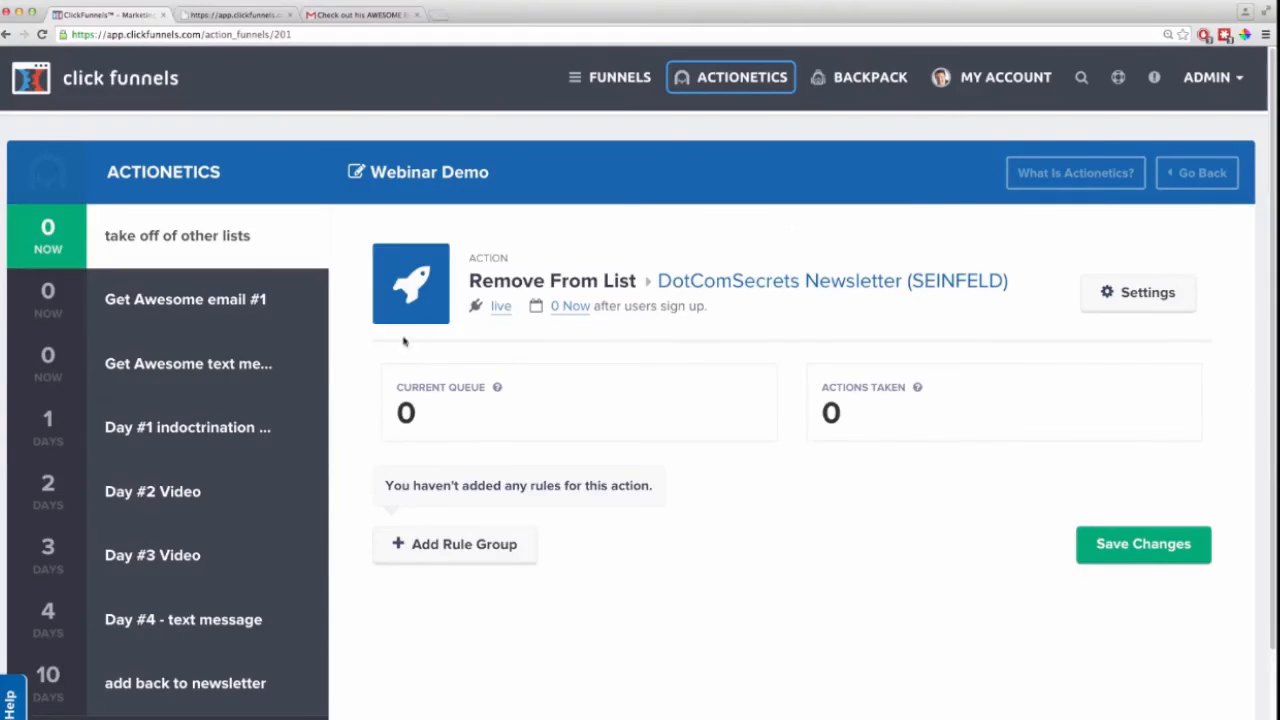
# Open the account settings in a new browser tab and view the email SMTP settings
pyautogui.click(990, 80)
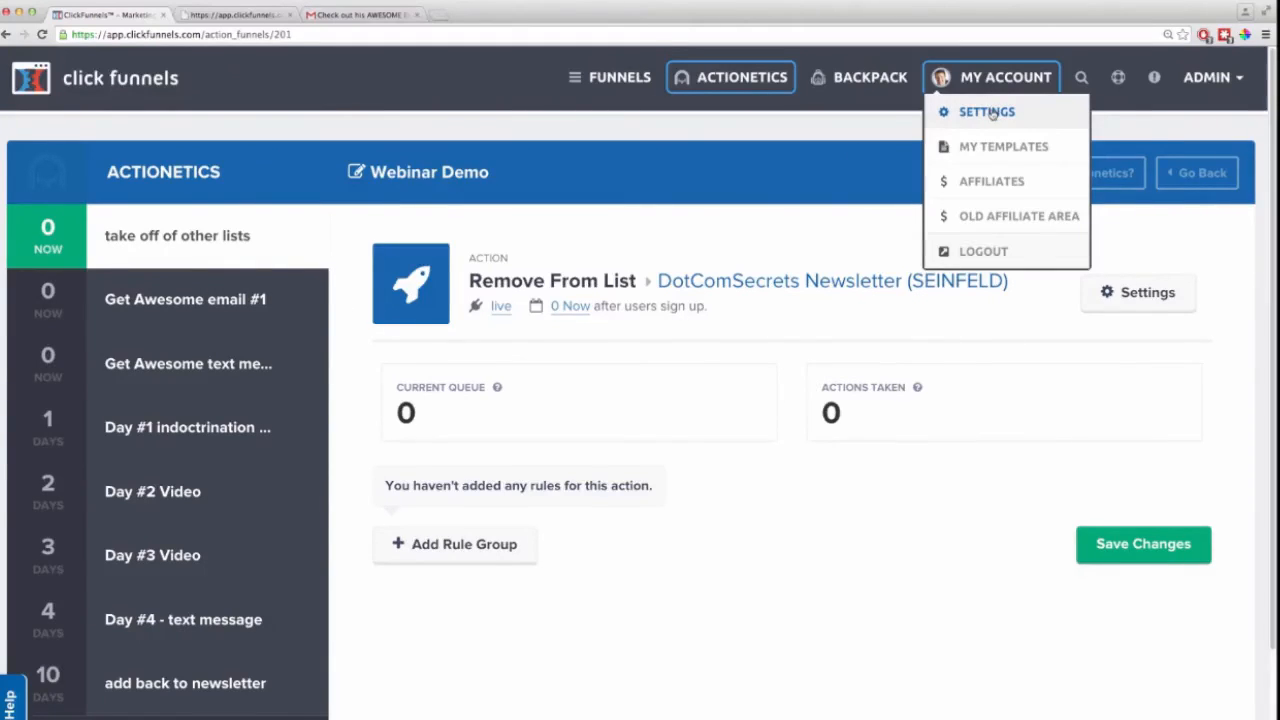
pyautogui.rightClick(990, 112)
pyautogui.click(1040, 118)
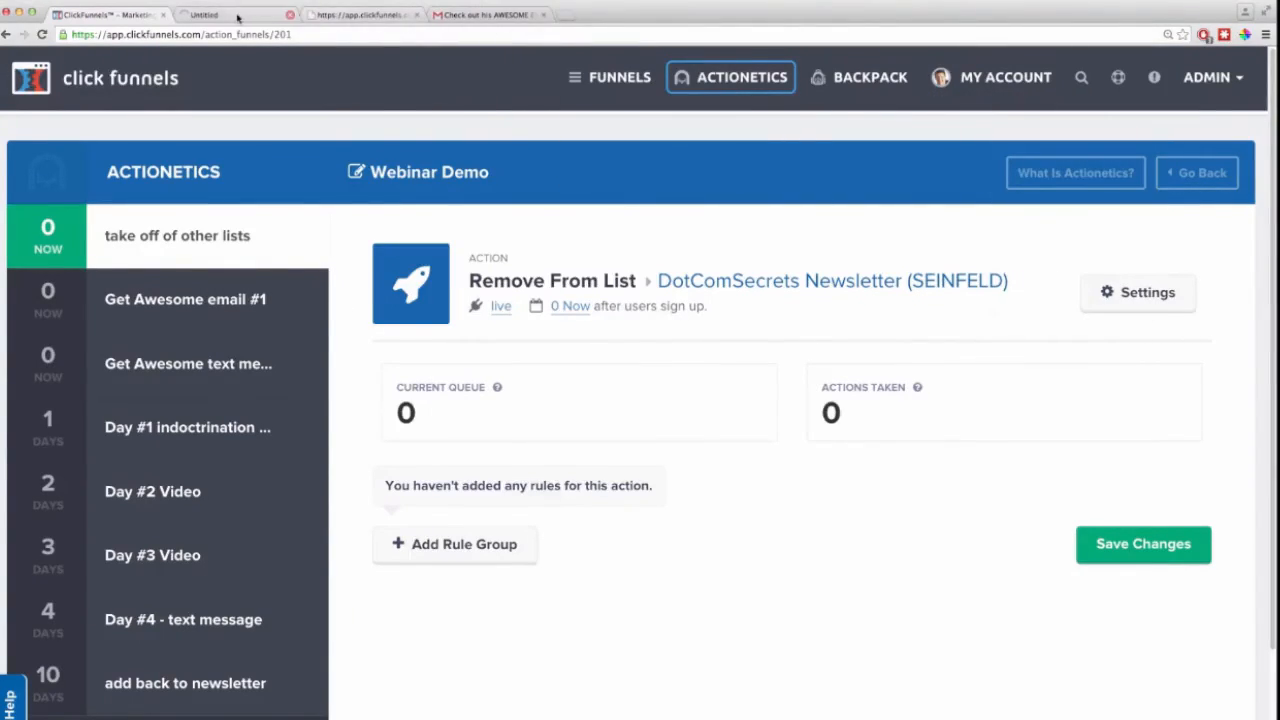
pyautogui.click(236, 15)
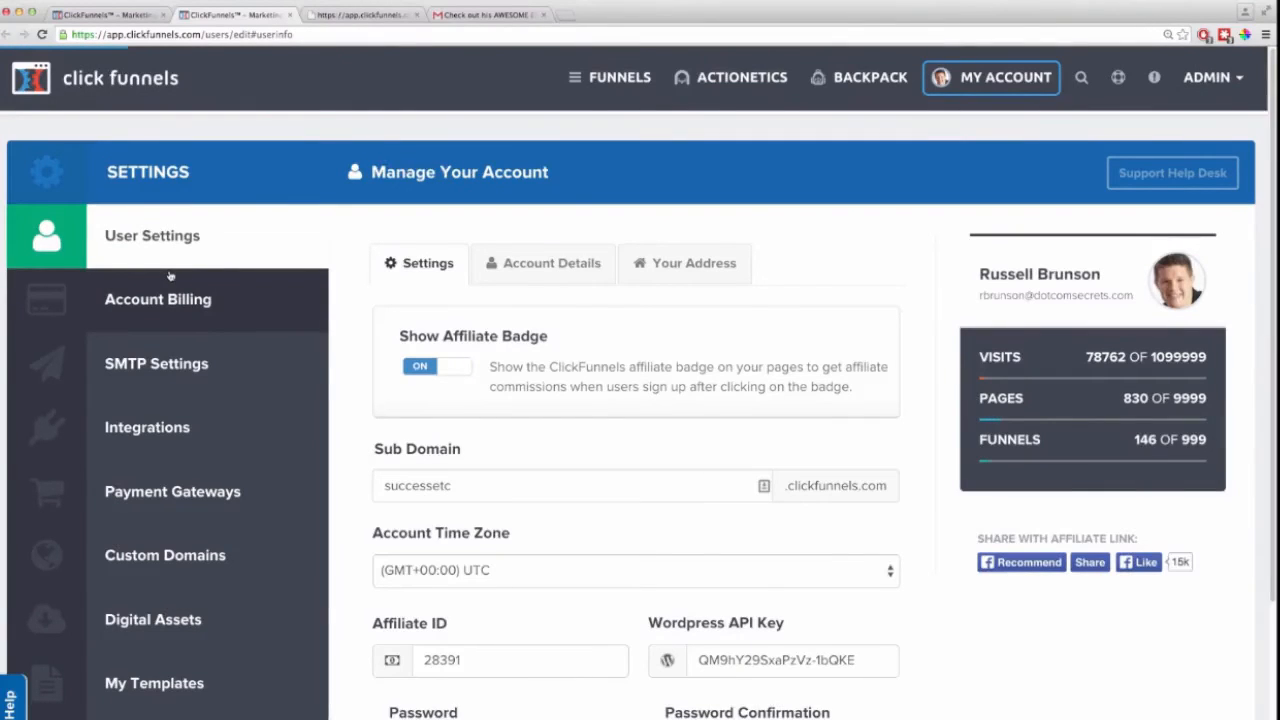
pyautogui.click(140, 370)
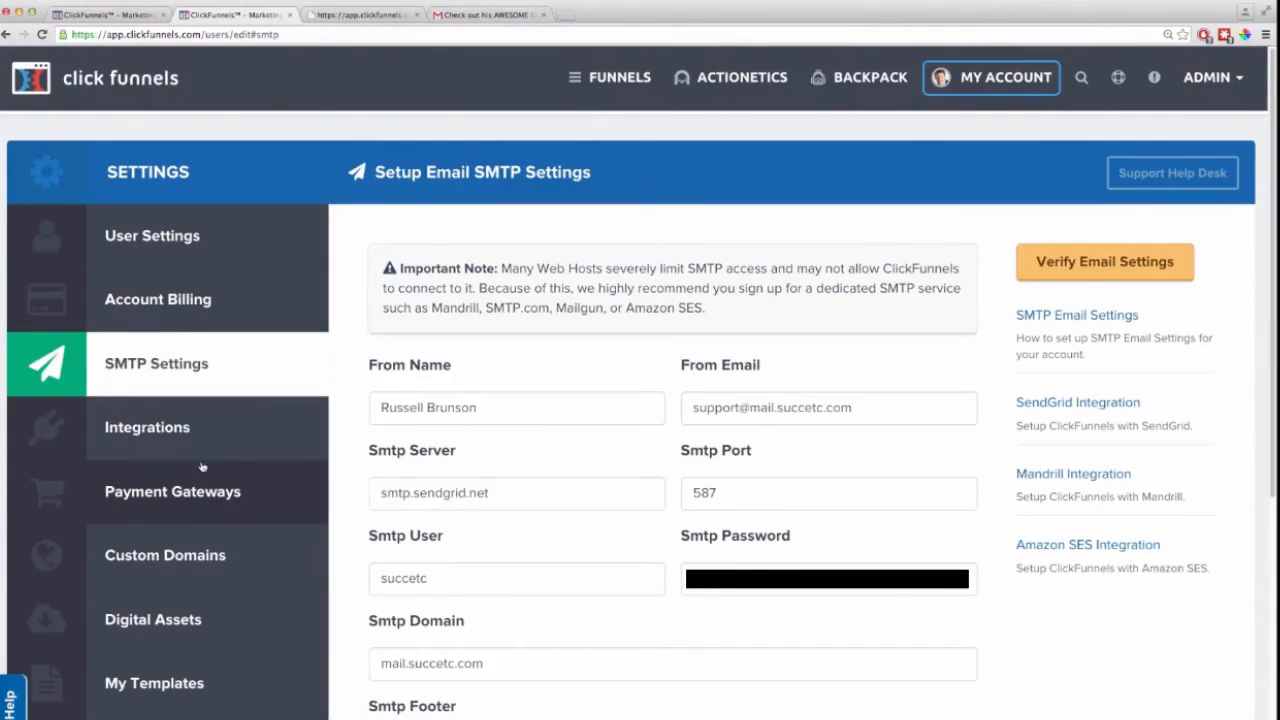
# View the account's API integrations filtered to SMS / Text, and return to the Webinar Demo funnel
pyautogui.click(167, 428)
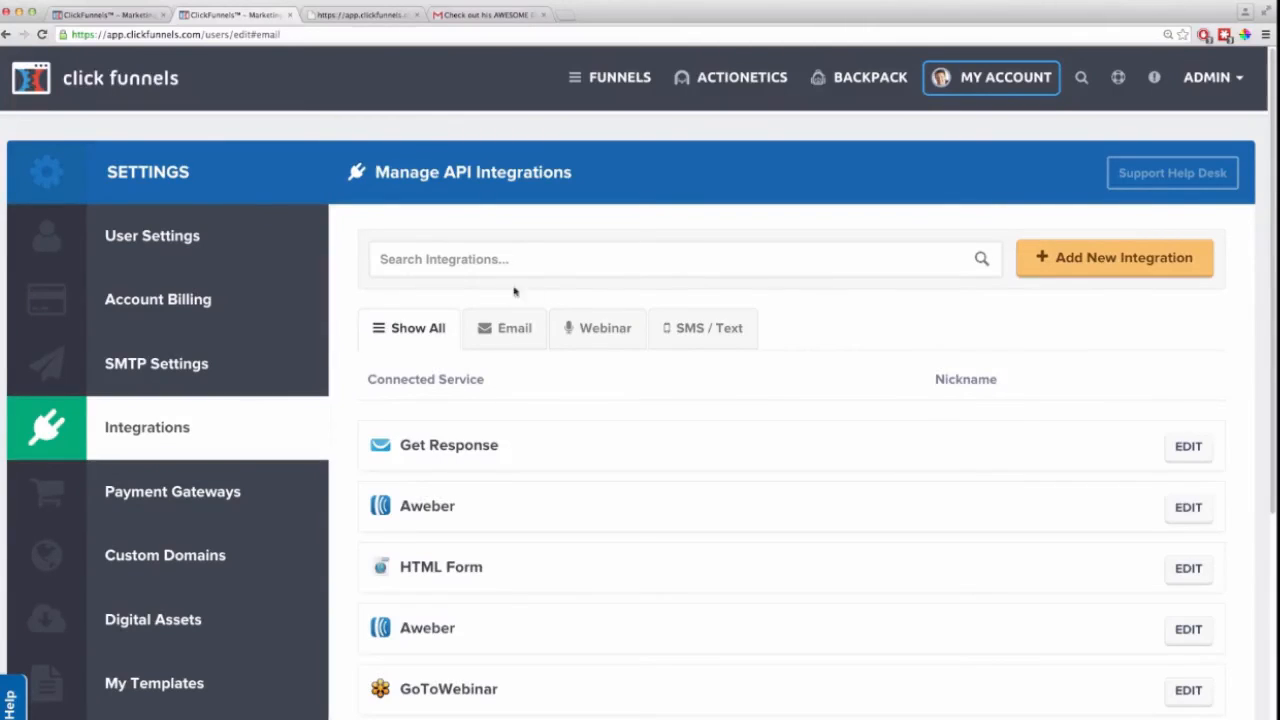
pyautogui.click(706, 331)
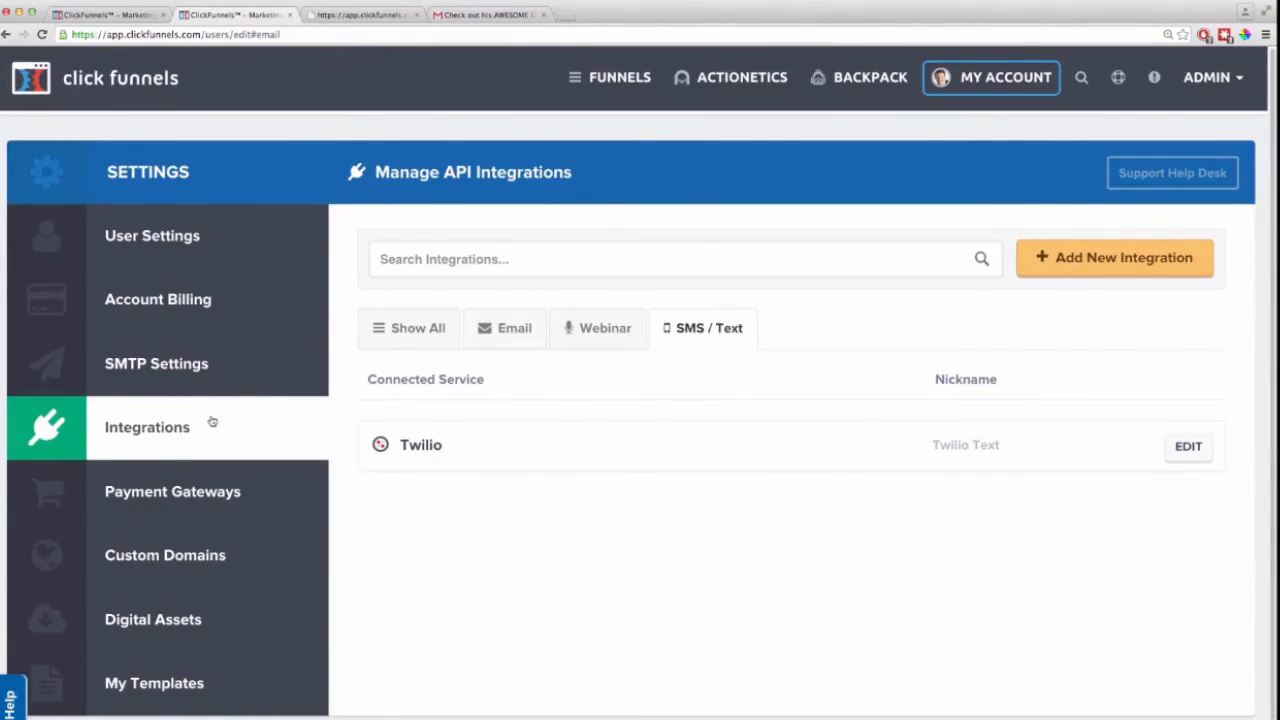
pyautogui.click(98, 16)
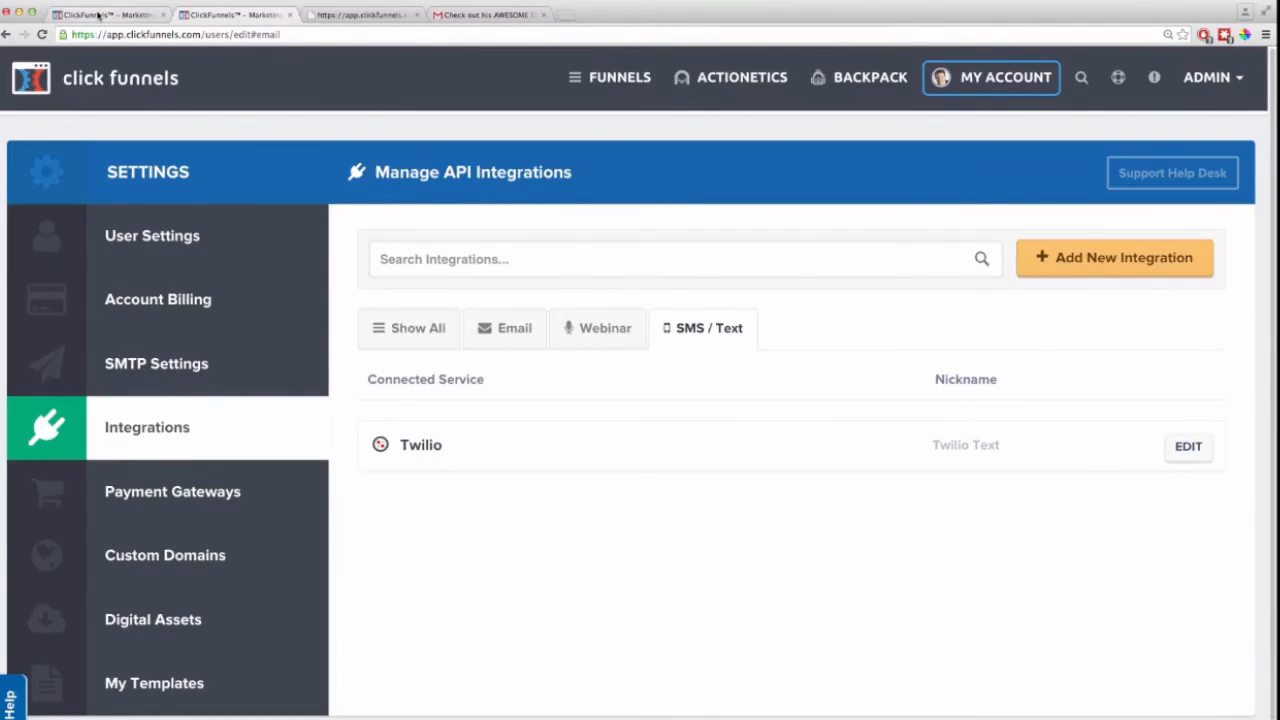